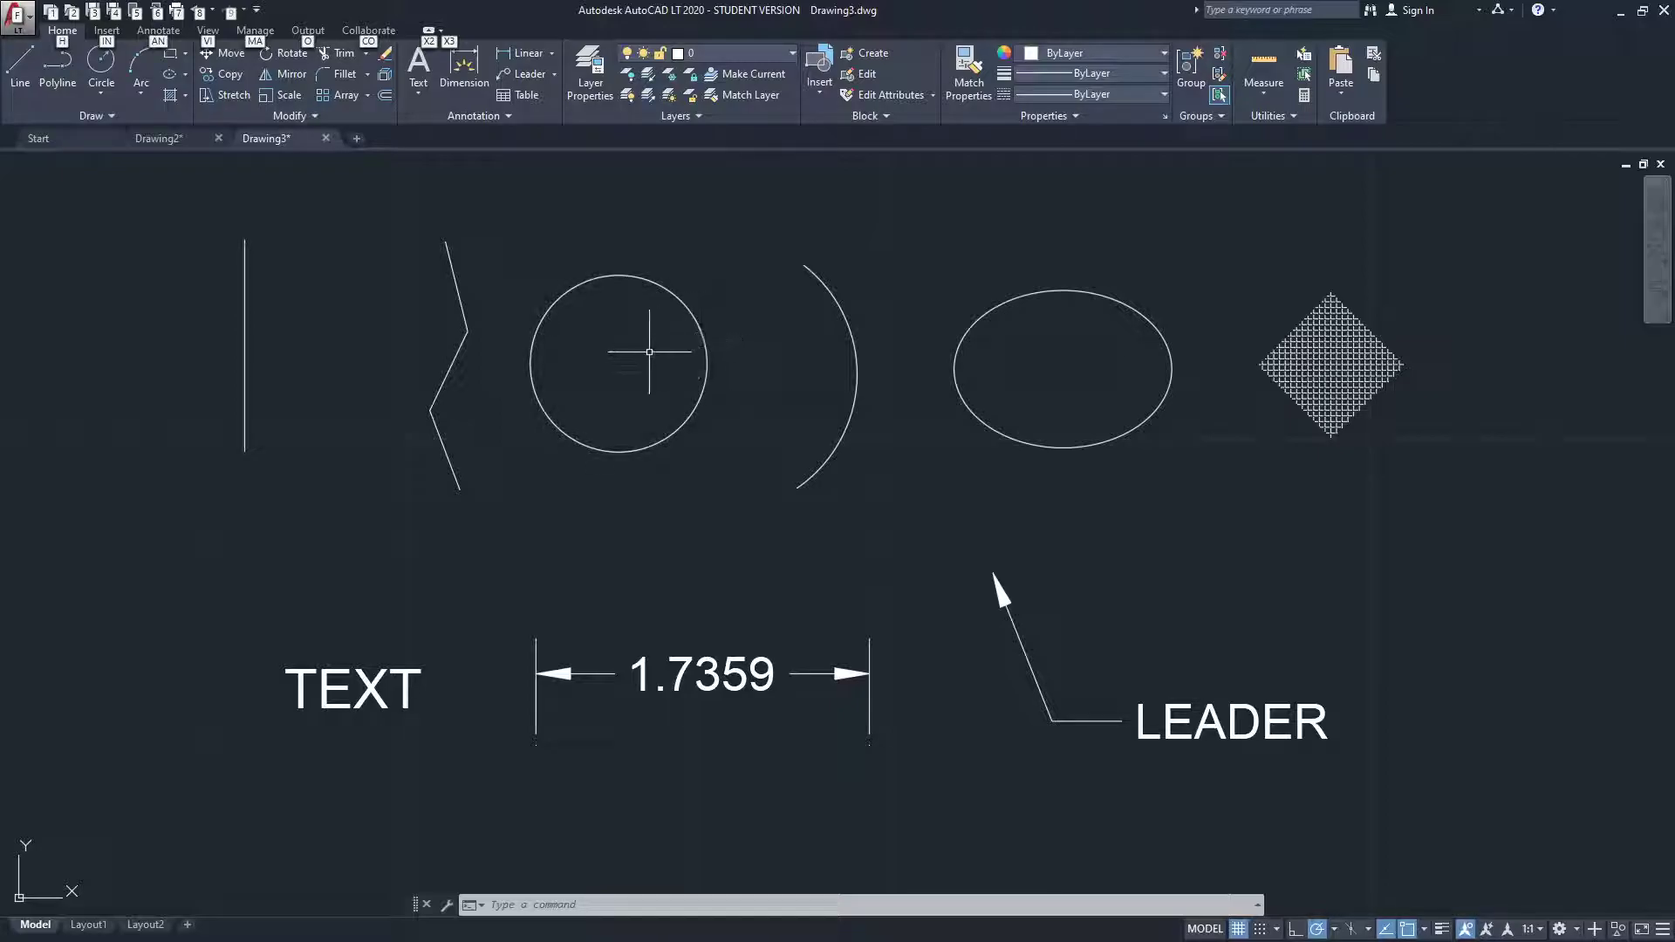
- Place Notepad beside the drawing, list VERTICES, GRIPS and CONTROL POINTS with the remark "----- ALL THE SAME", and return to the drawing
middle_click(591, 345)
middle_drag(591, 345, 602, 359)
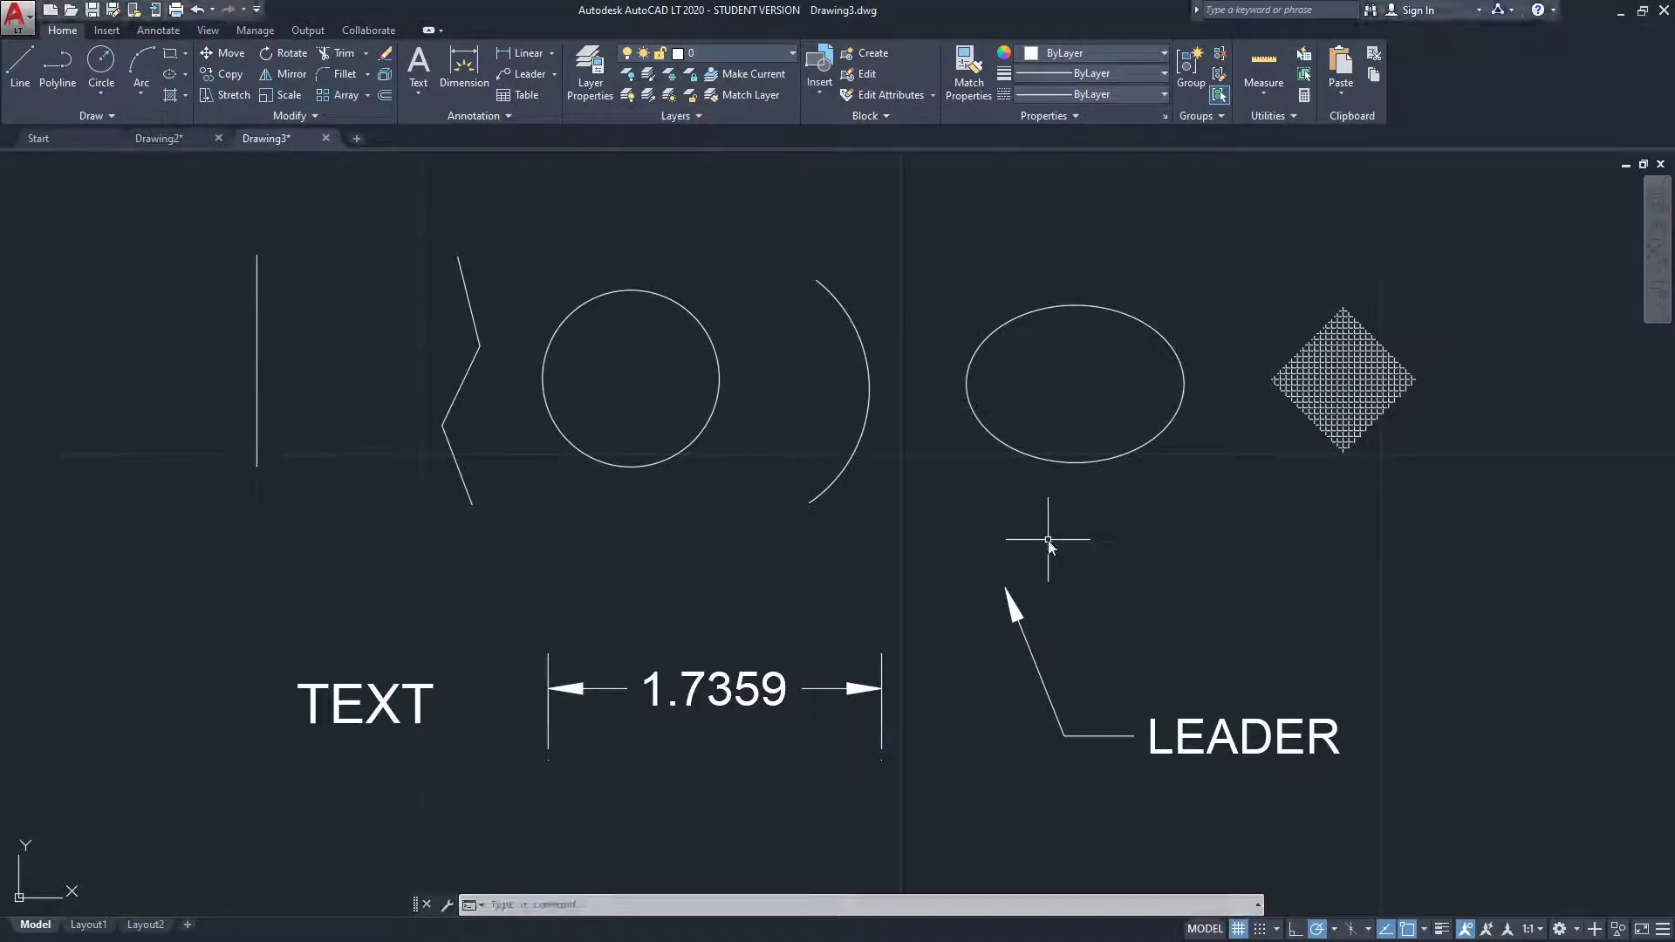
drag(920, 175, 1290, 199)
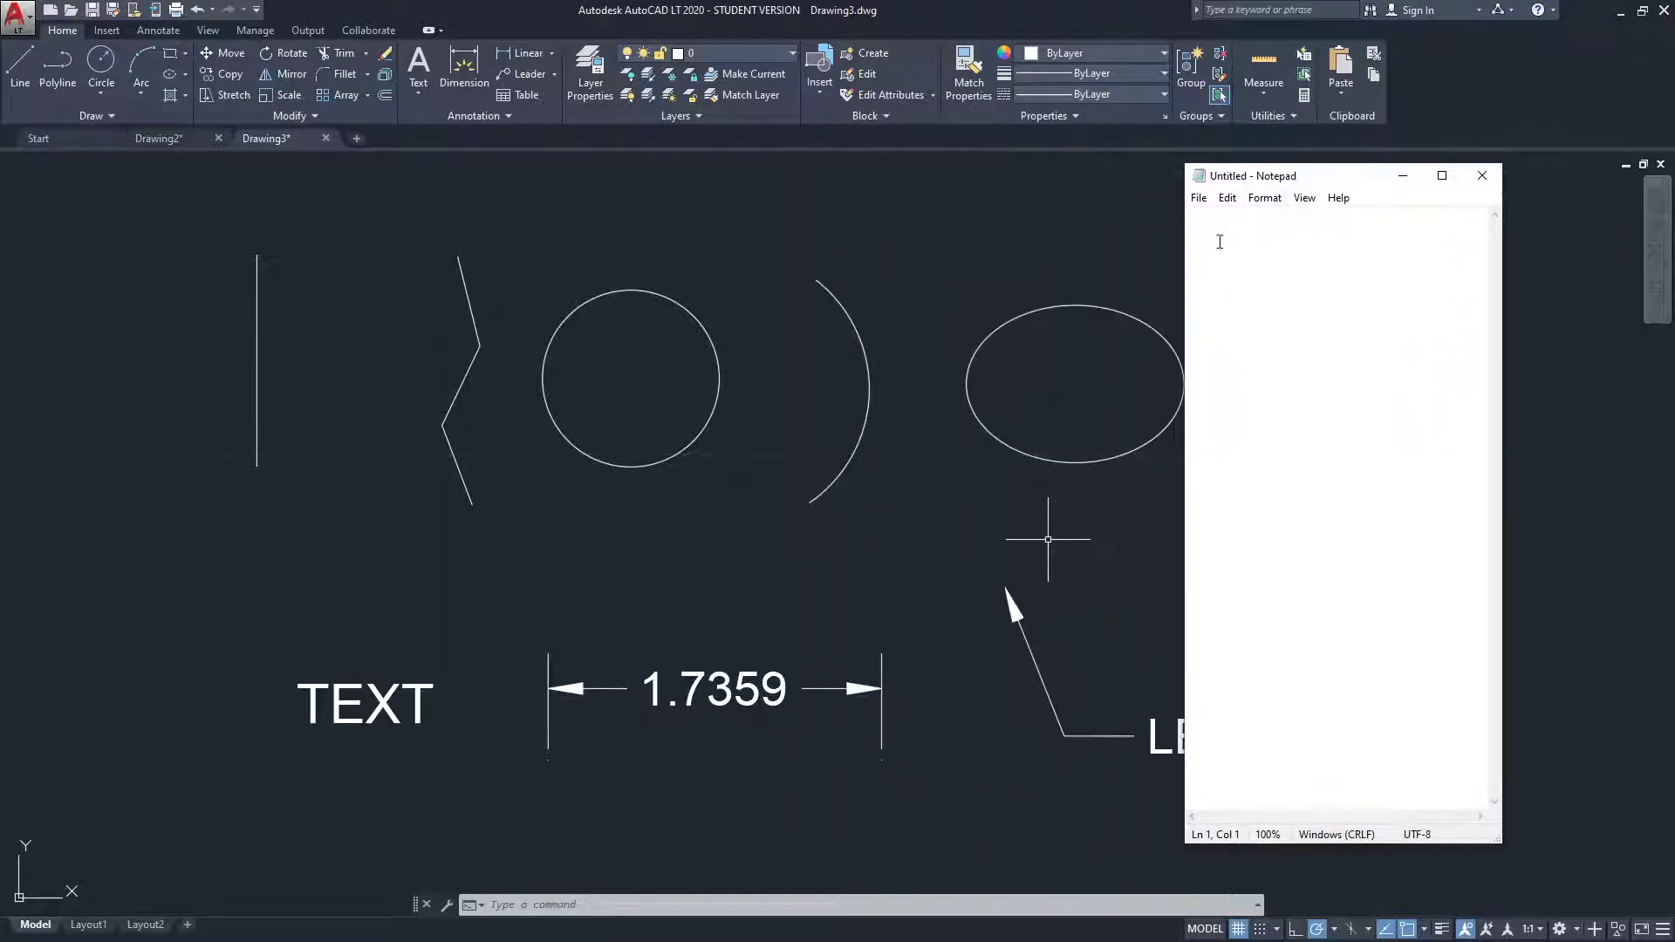
text(VERTICES)
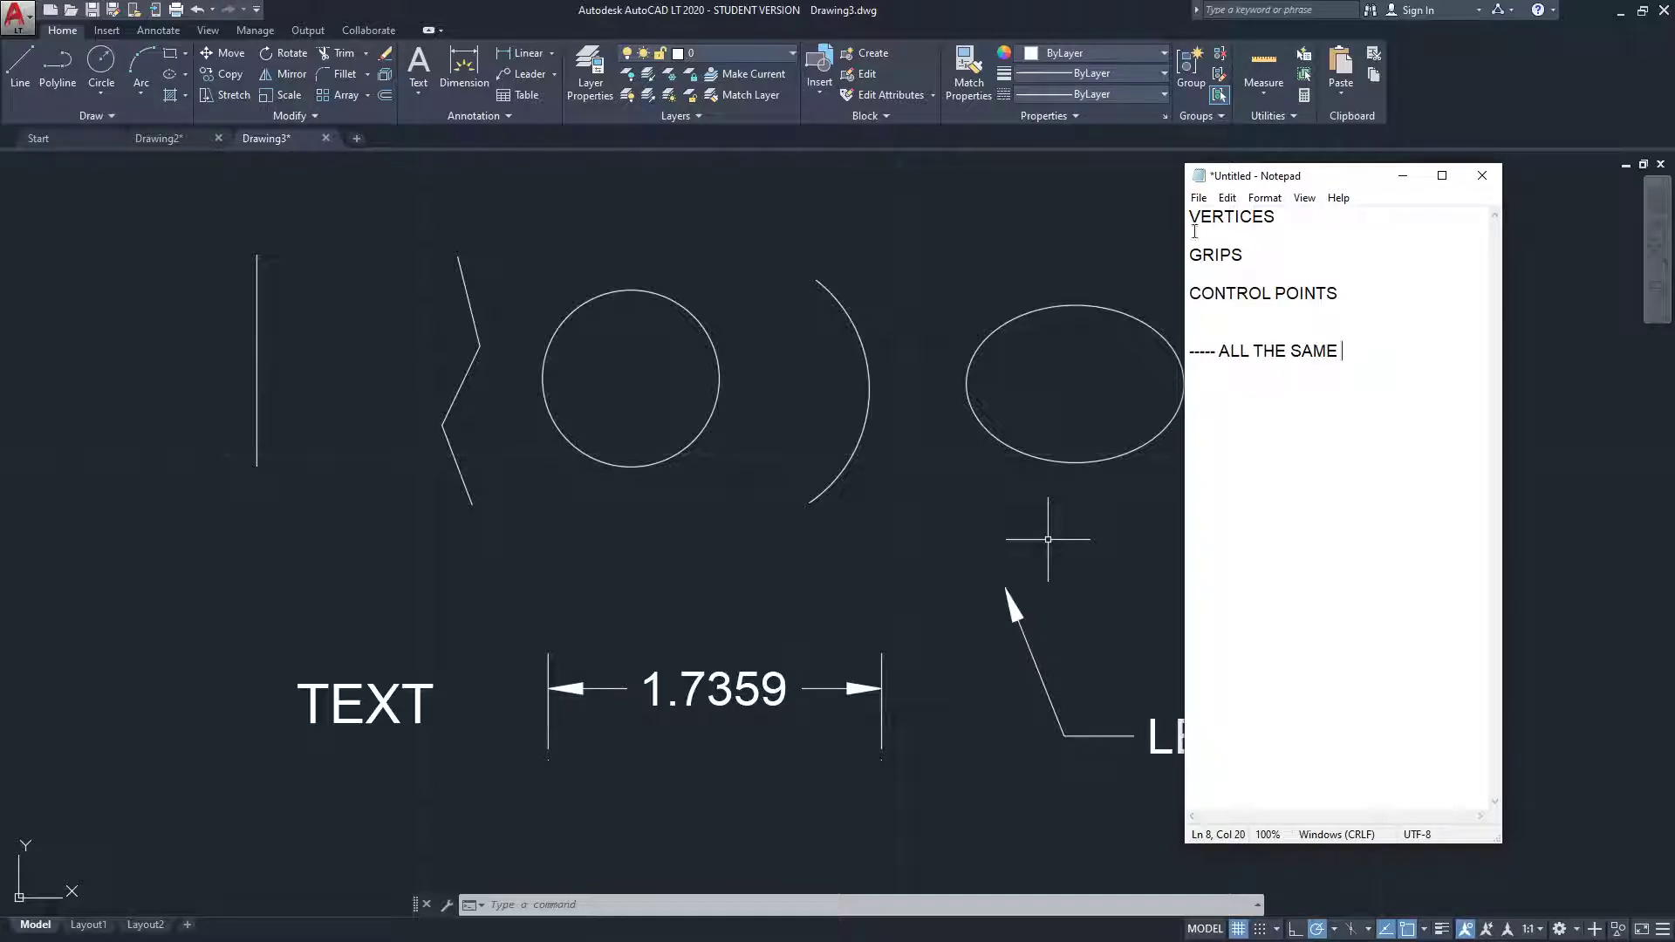
click(939, 20)
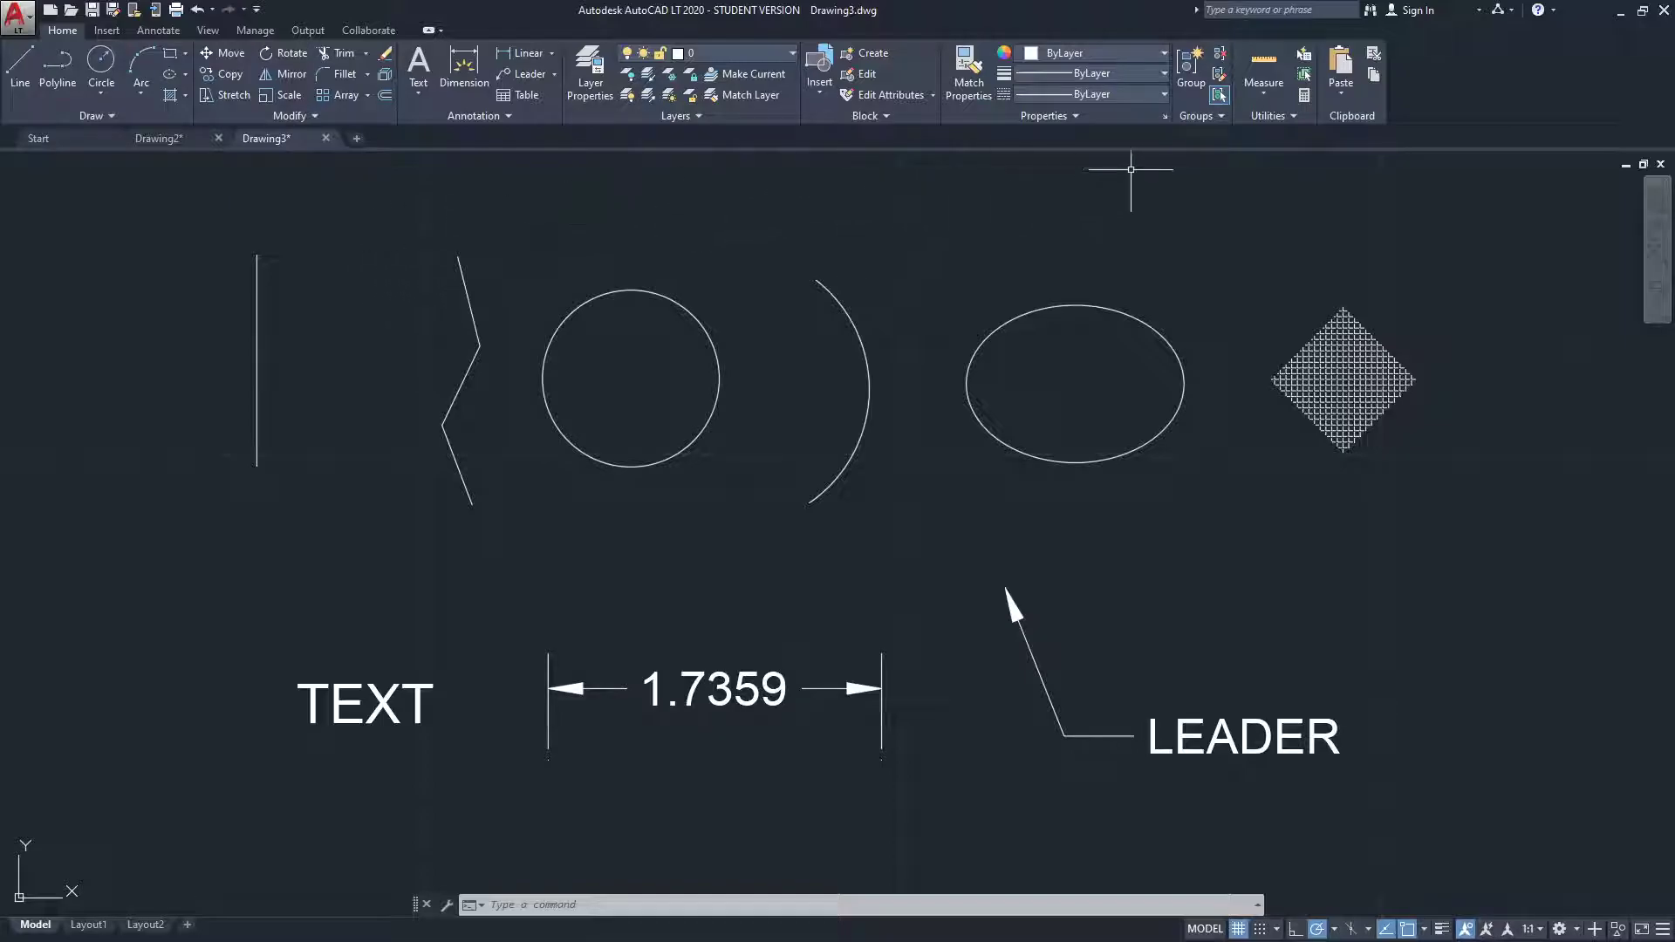
- Open the Properties palette and inspect the vertical line and the polyline beside it, one after the other
click(1164, 117)
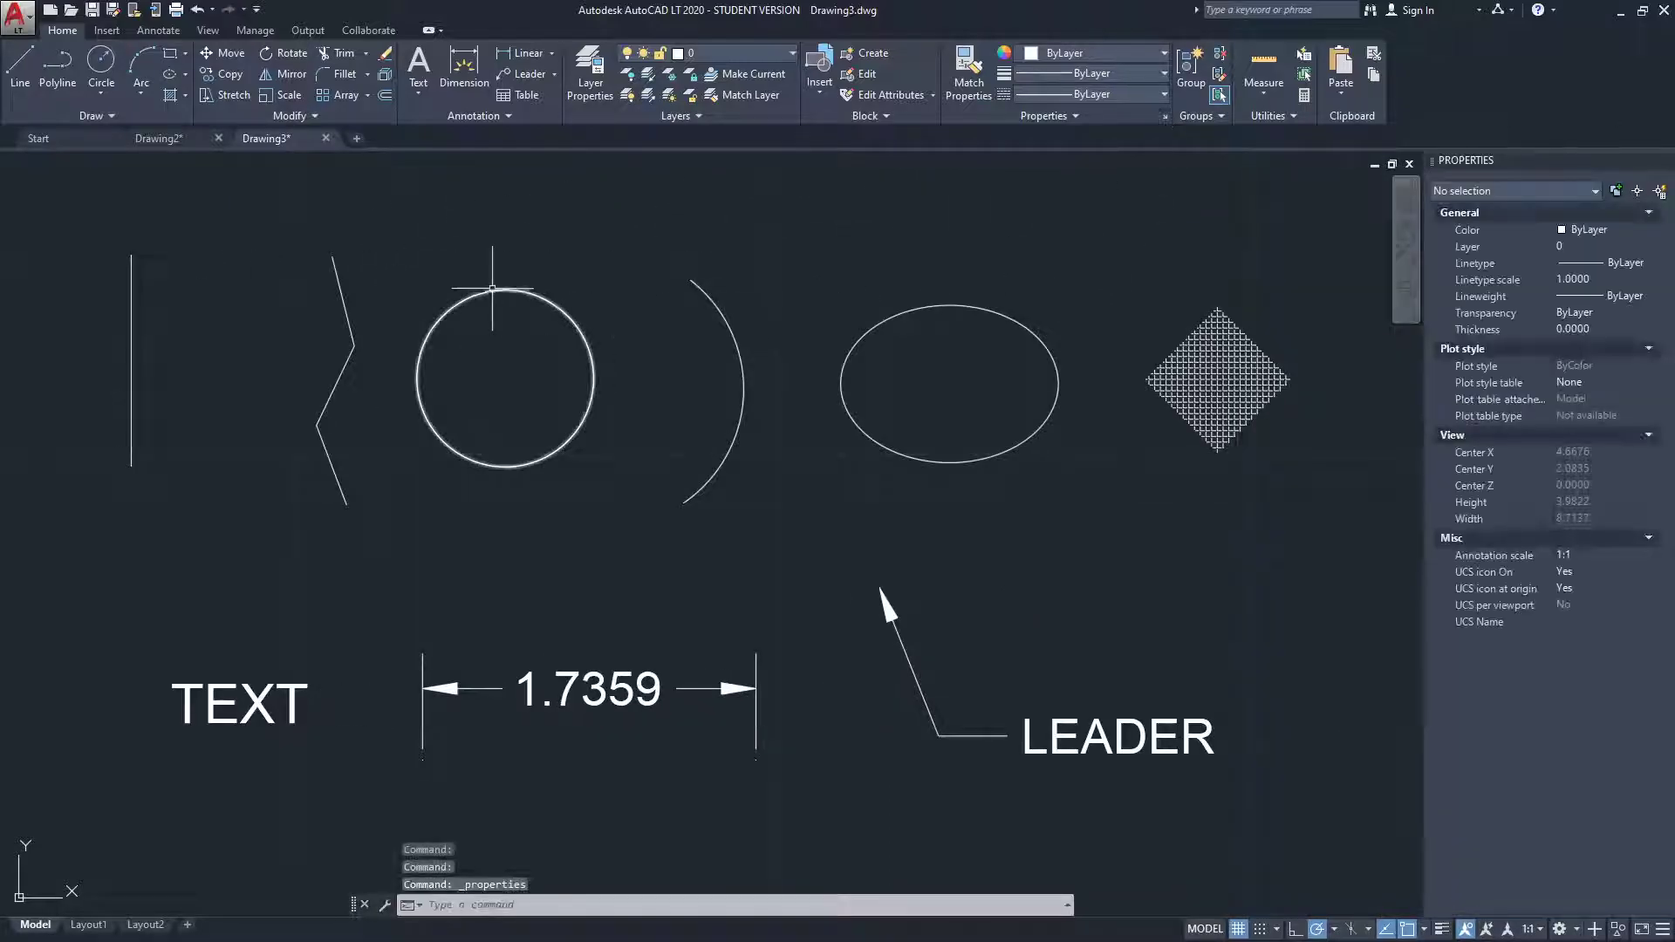
click(233, 280)
click(118, 341)
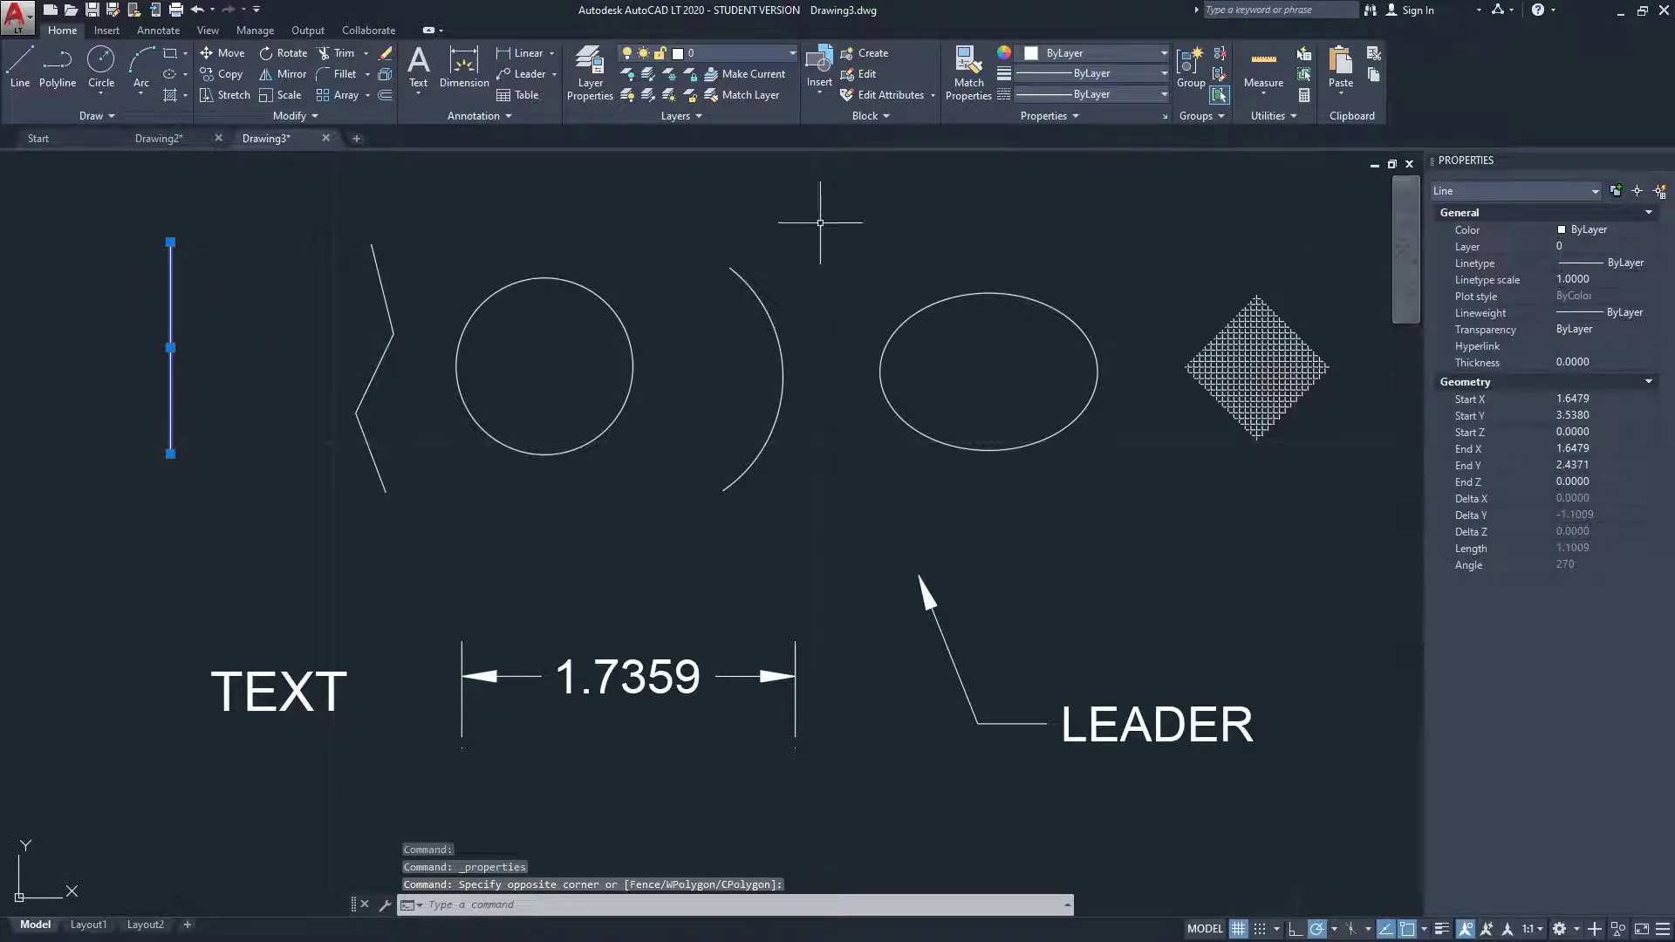
key(Escape)
click(423, 232)
click(347, 299)
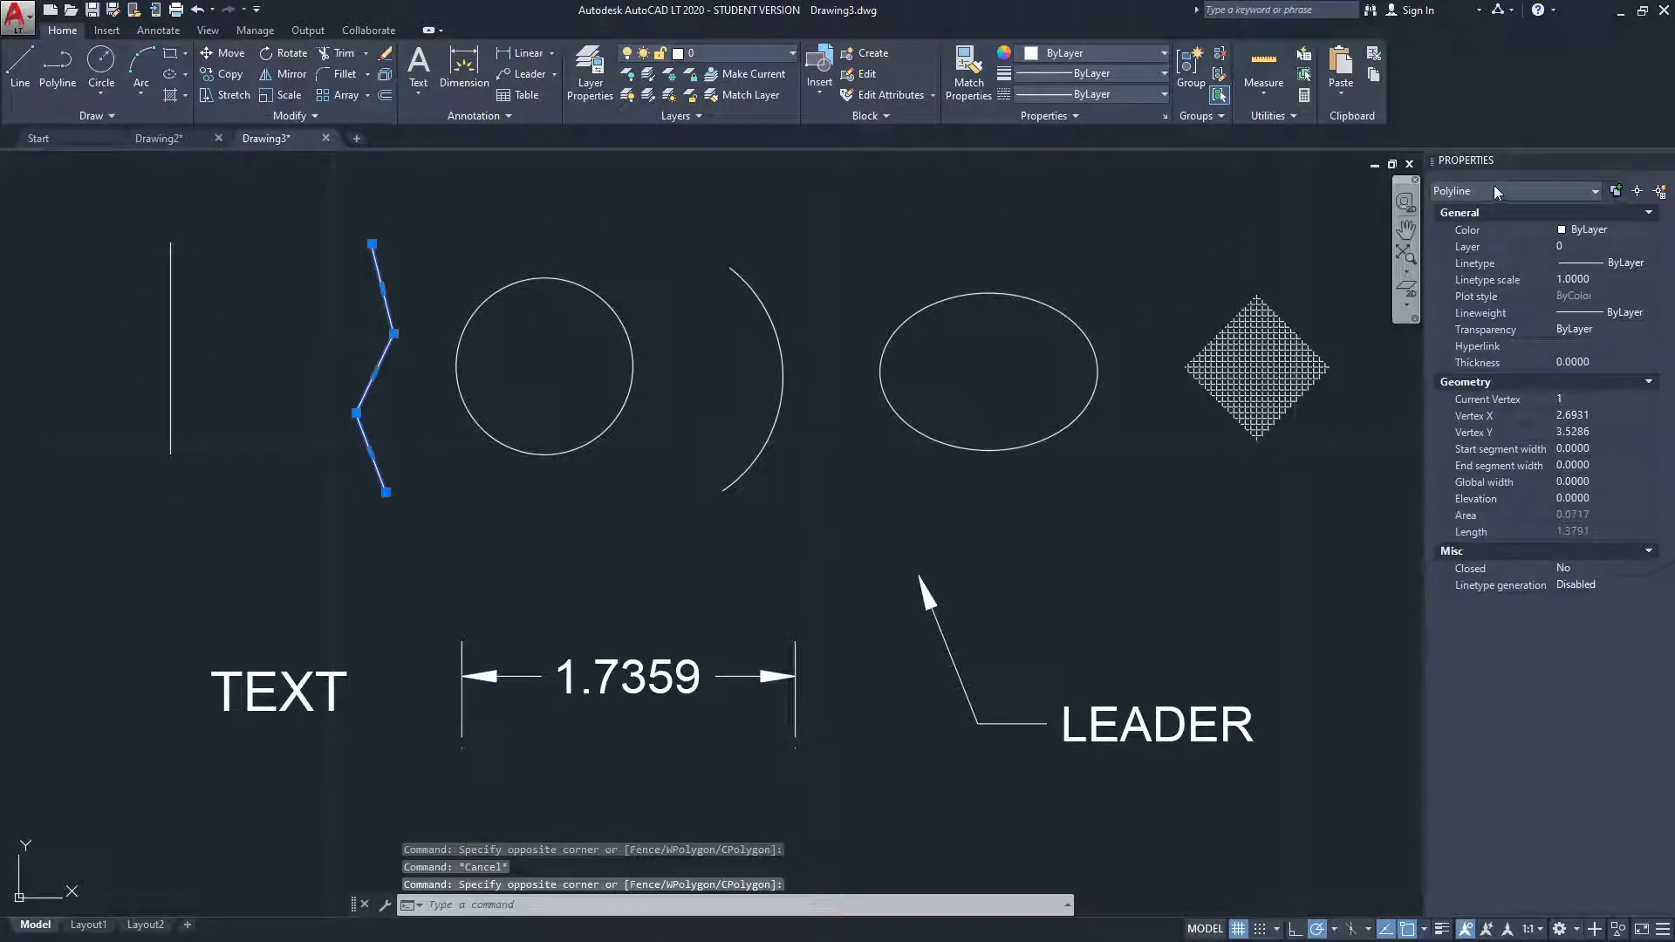
key(Escape)
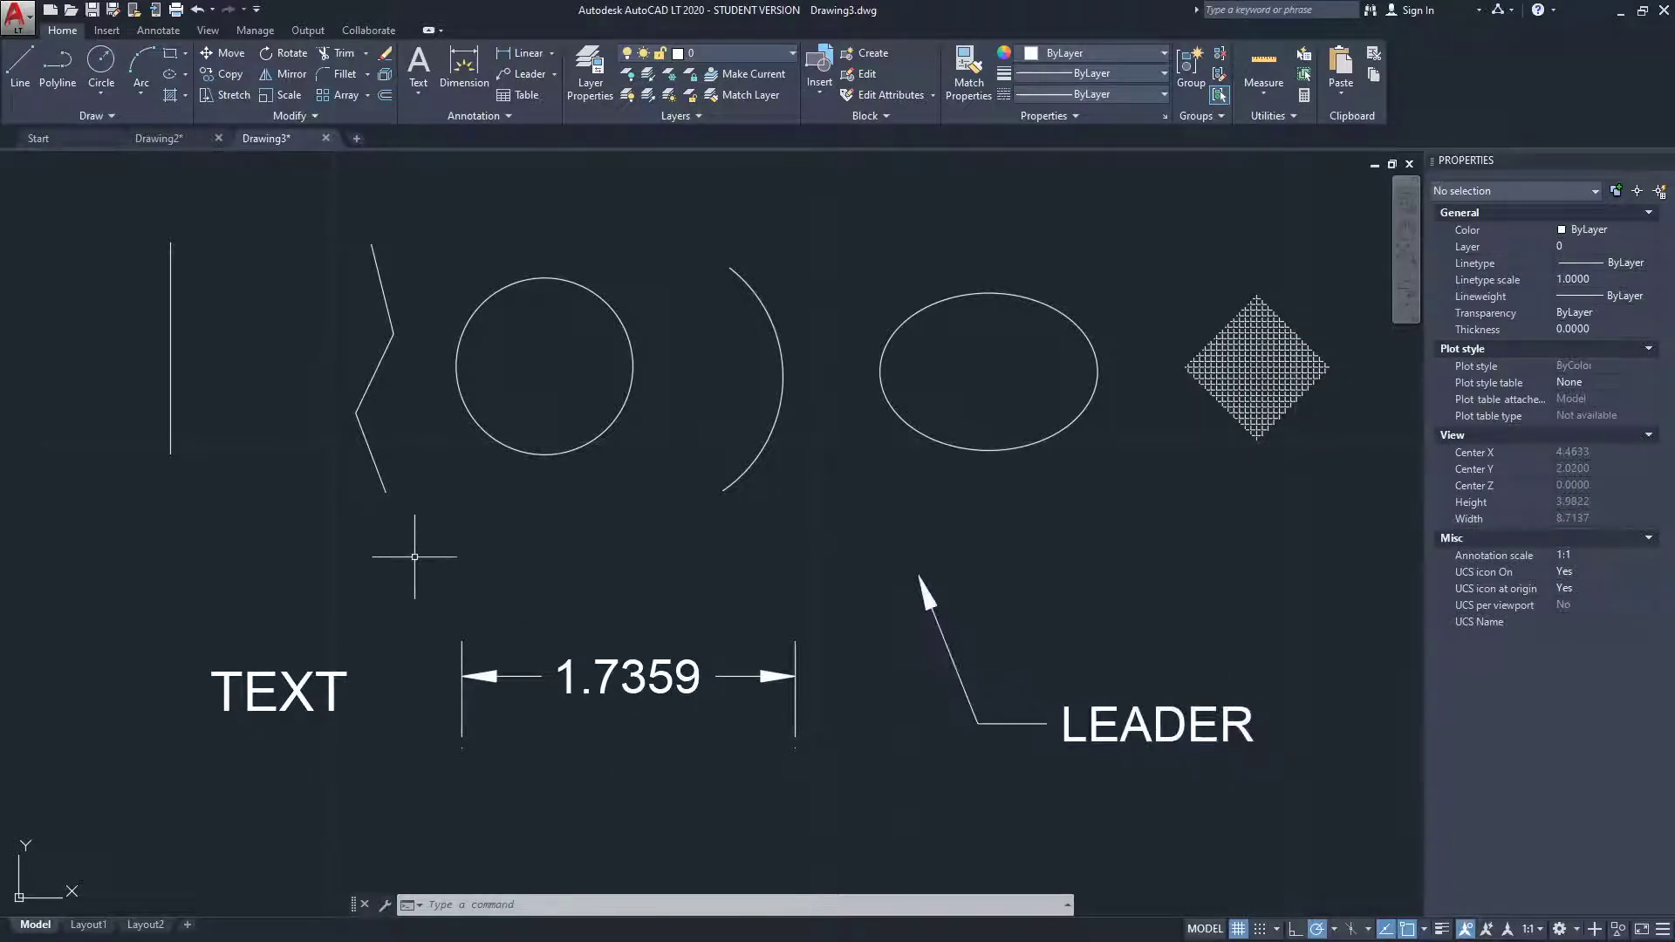
- Select the vertical line and stretch its upper endpoint up to the right and its lower endpoint down to the left
middle_drag(393, 561, 389, 543)
click(251, 318)
click(135, 370)
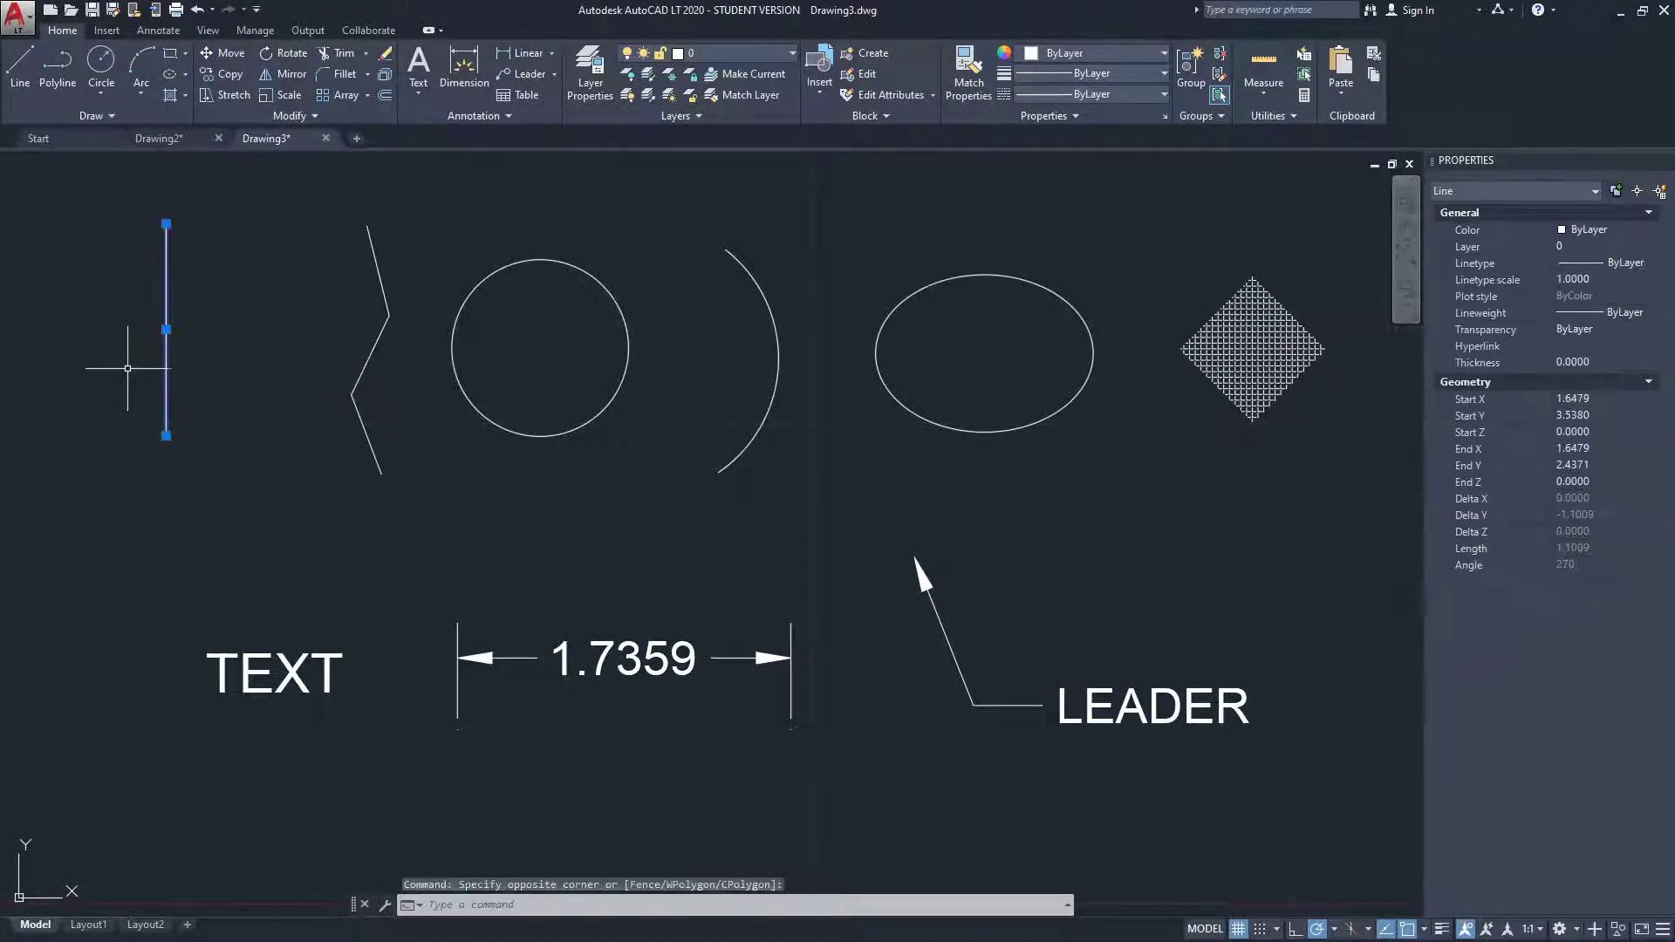
middle_drag(128, 355, 139, 379)
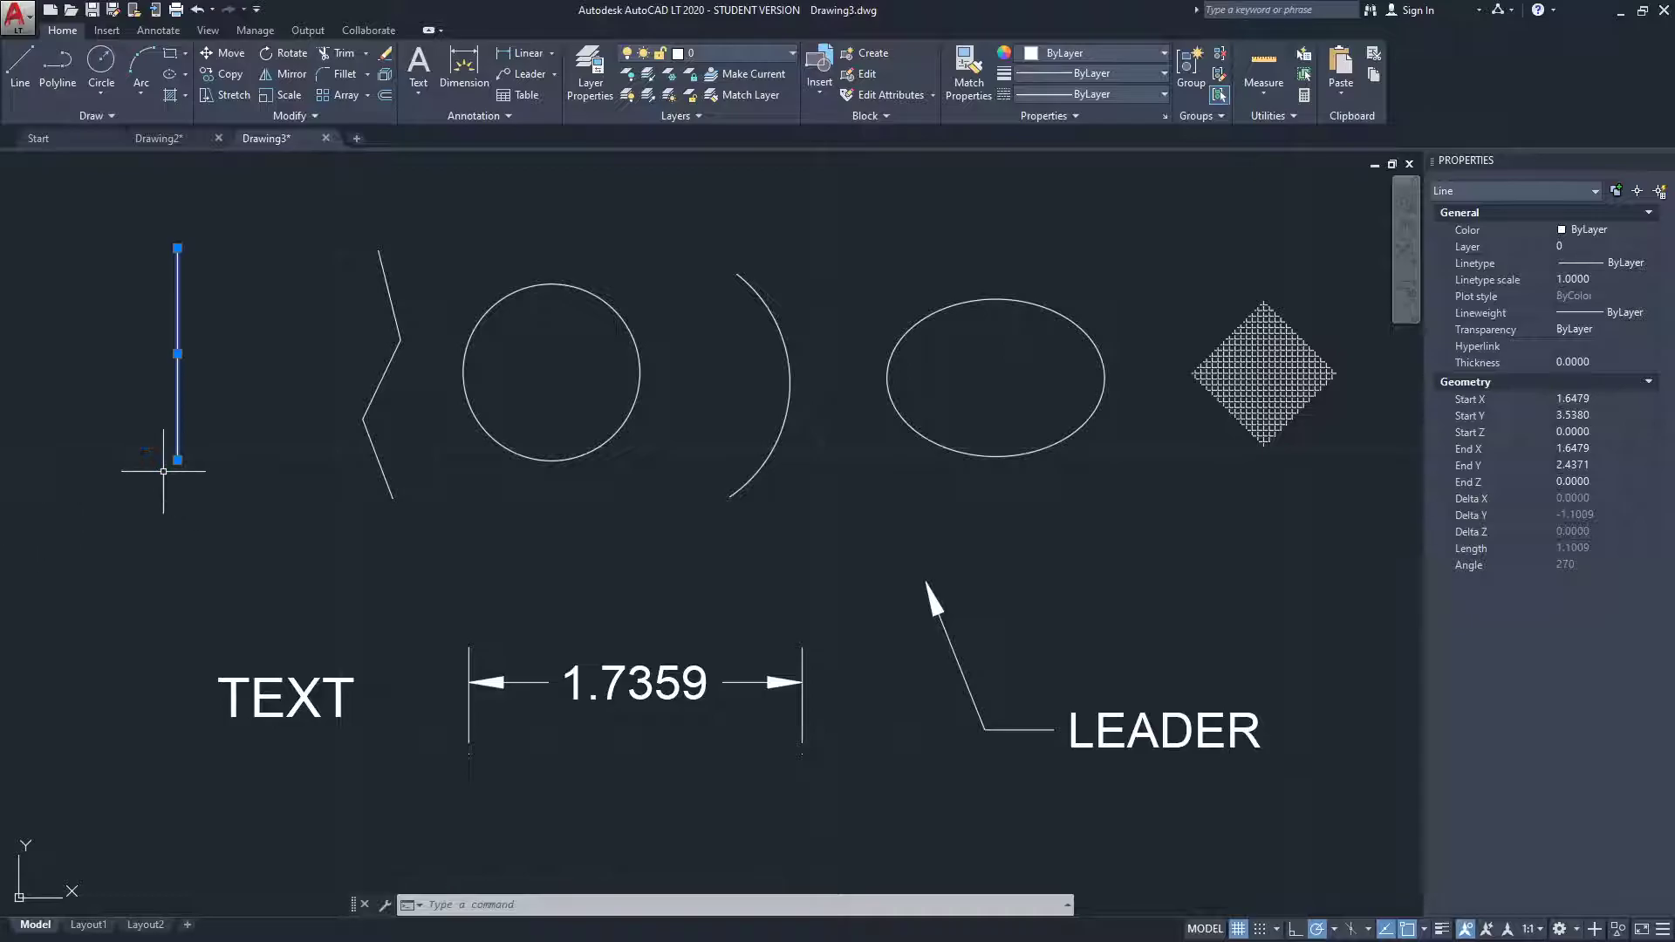
mouse_move(178, 251)
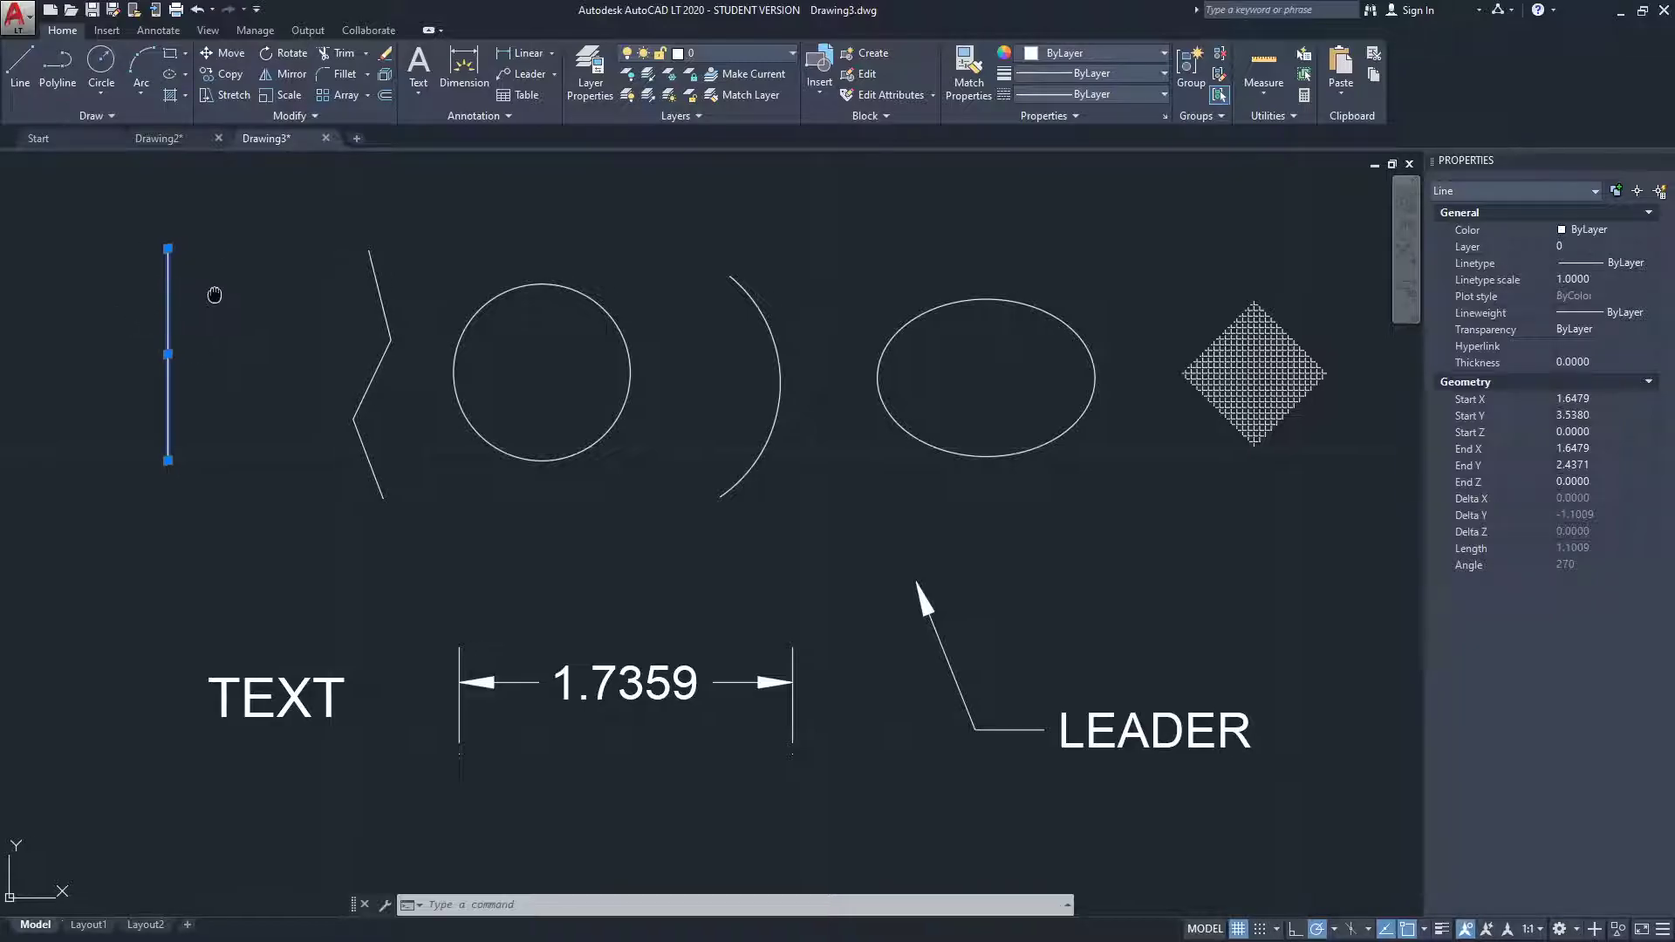
middle_drag(219, 288, 181, 296)
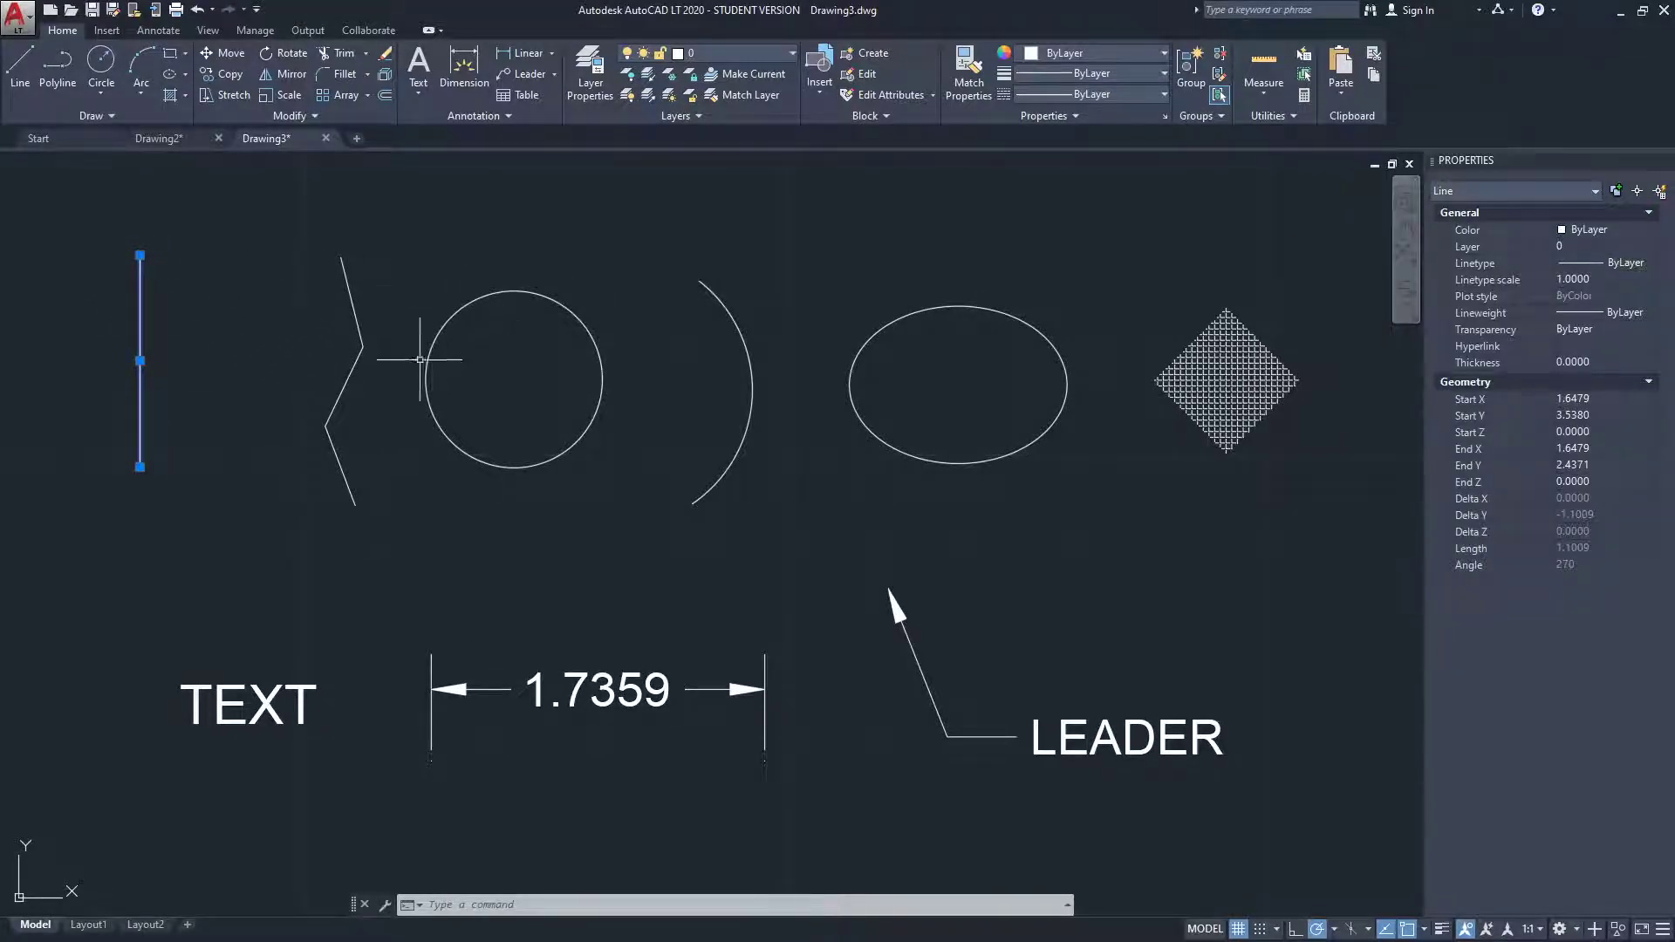
middle_drag(256, 356, 218, 356)
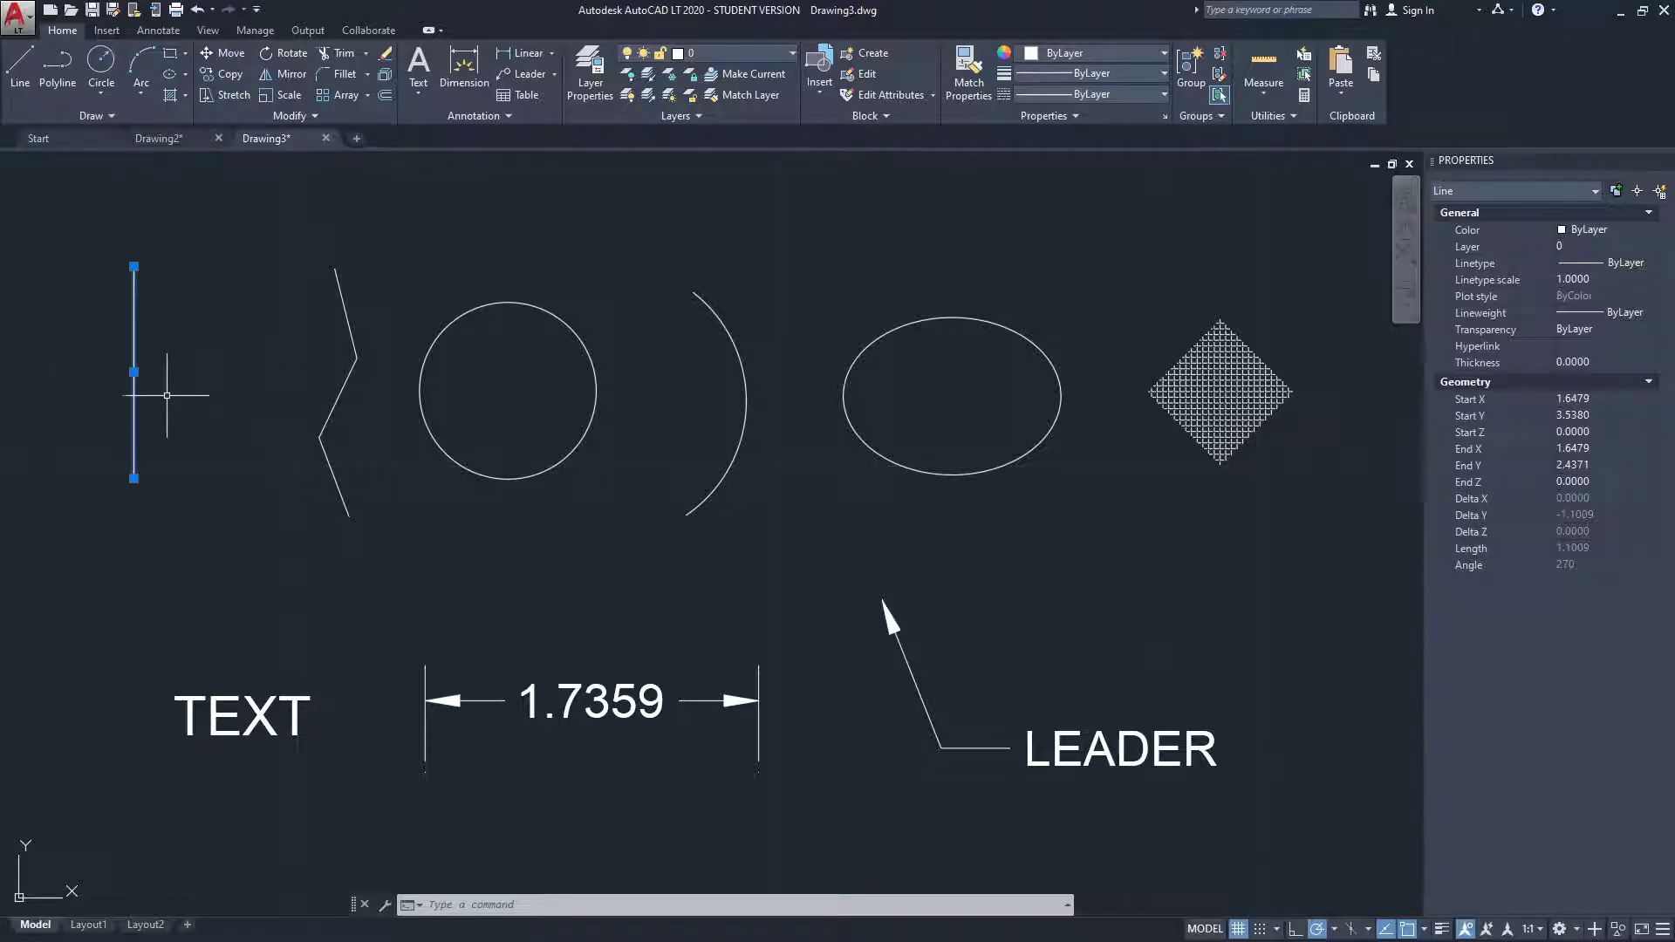
click(134, 266)
click(253, 195)
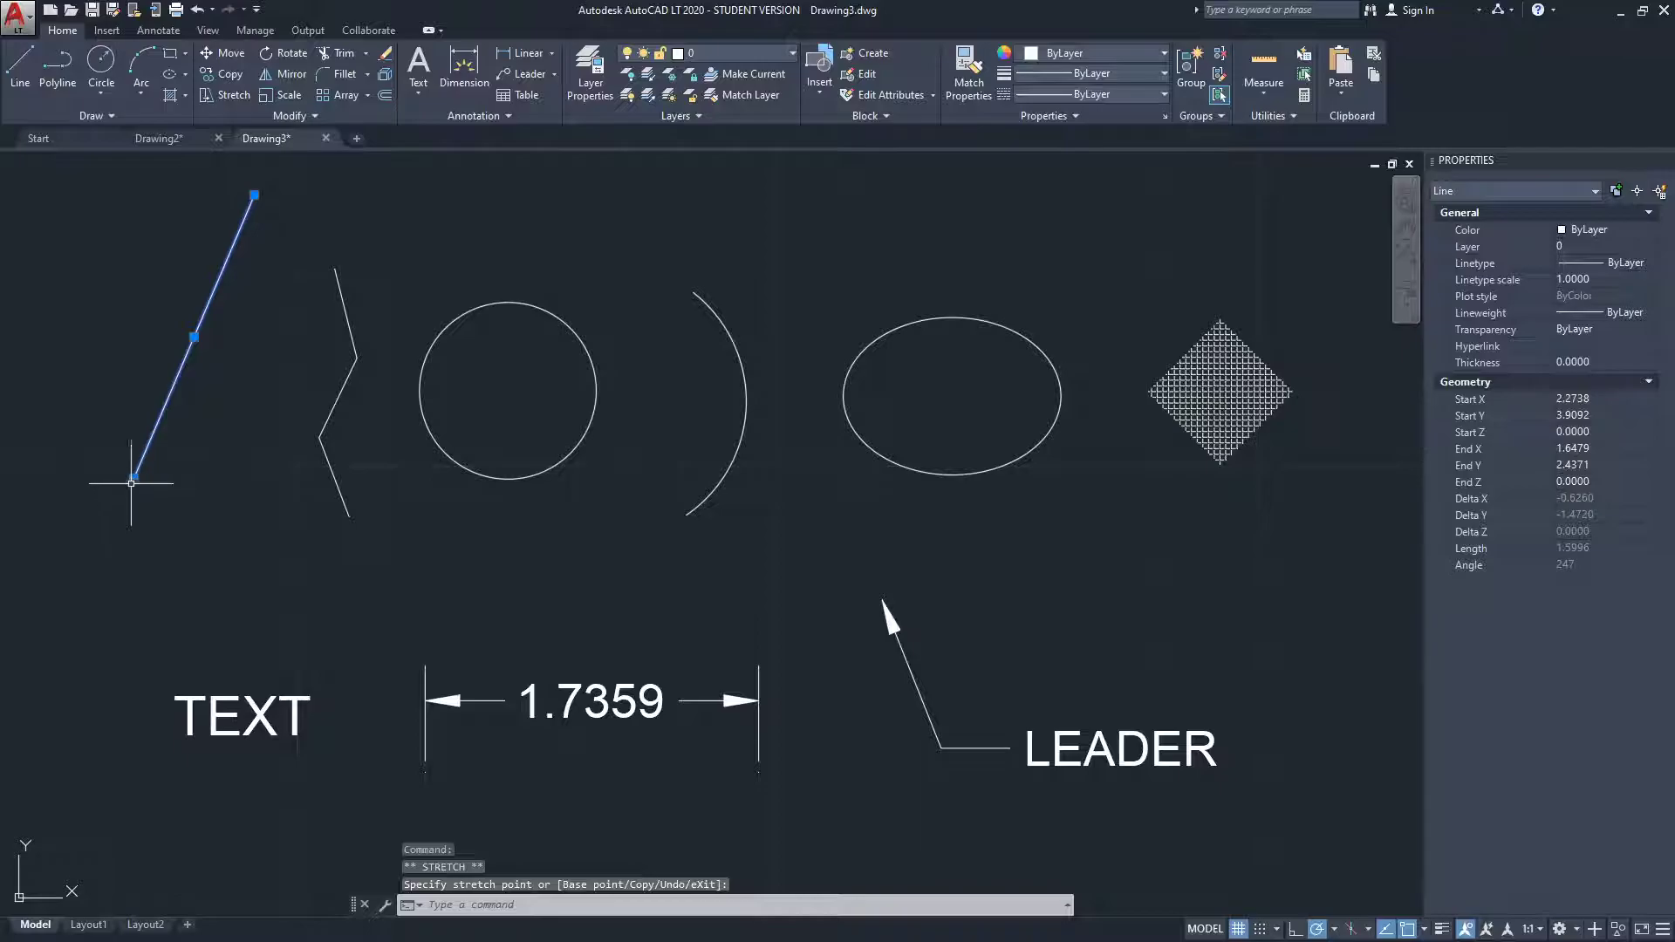
click(71, 563)
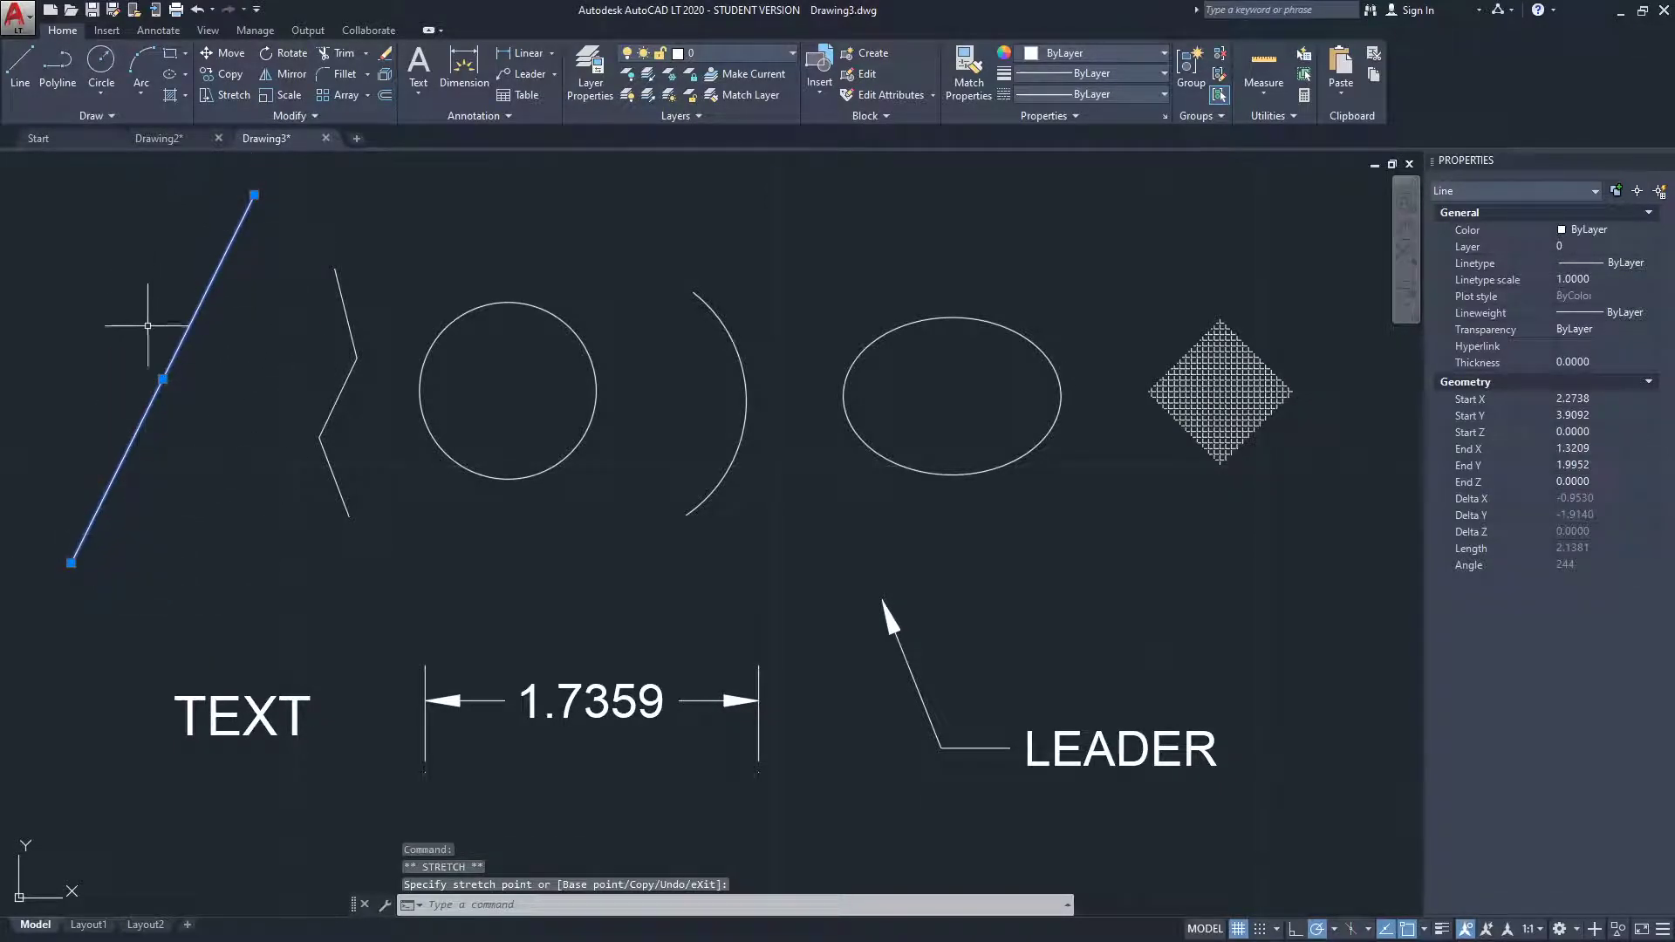
- Move the whole slanted line by its midpoint grip, ending slightly below and left of where it was
click(163, 379)
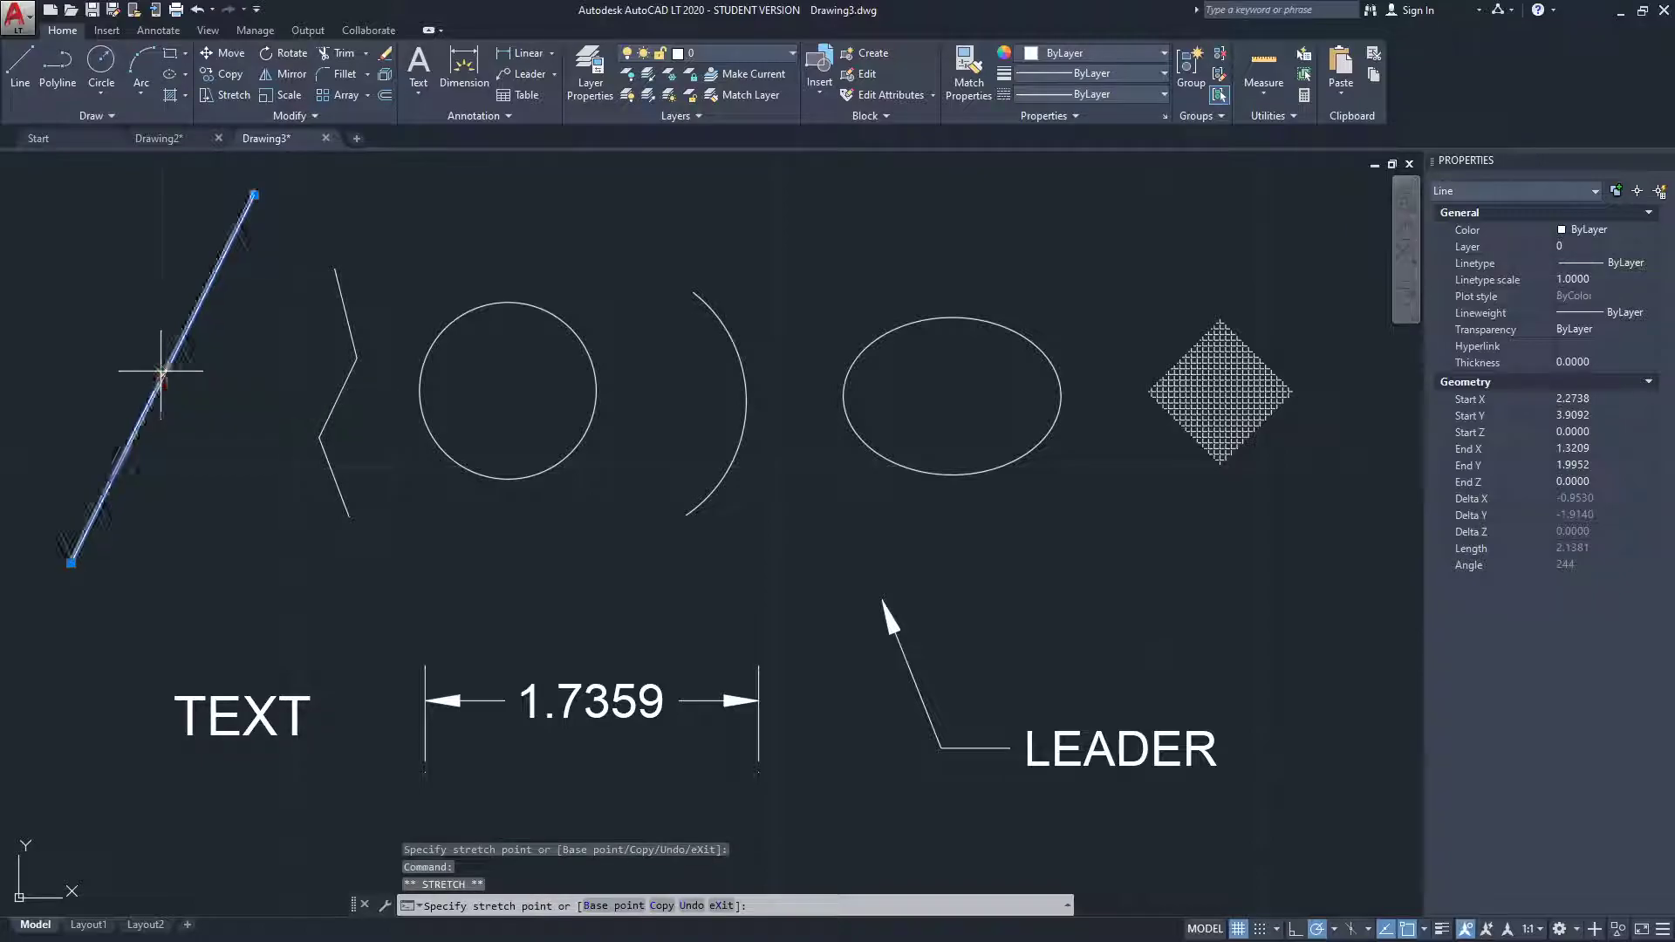
click(127, 327)
click(127, 327)
click(152, 404)
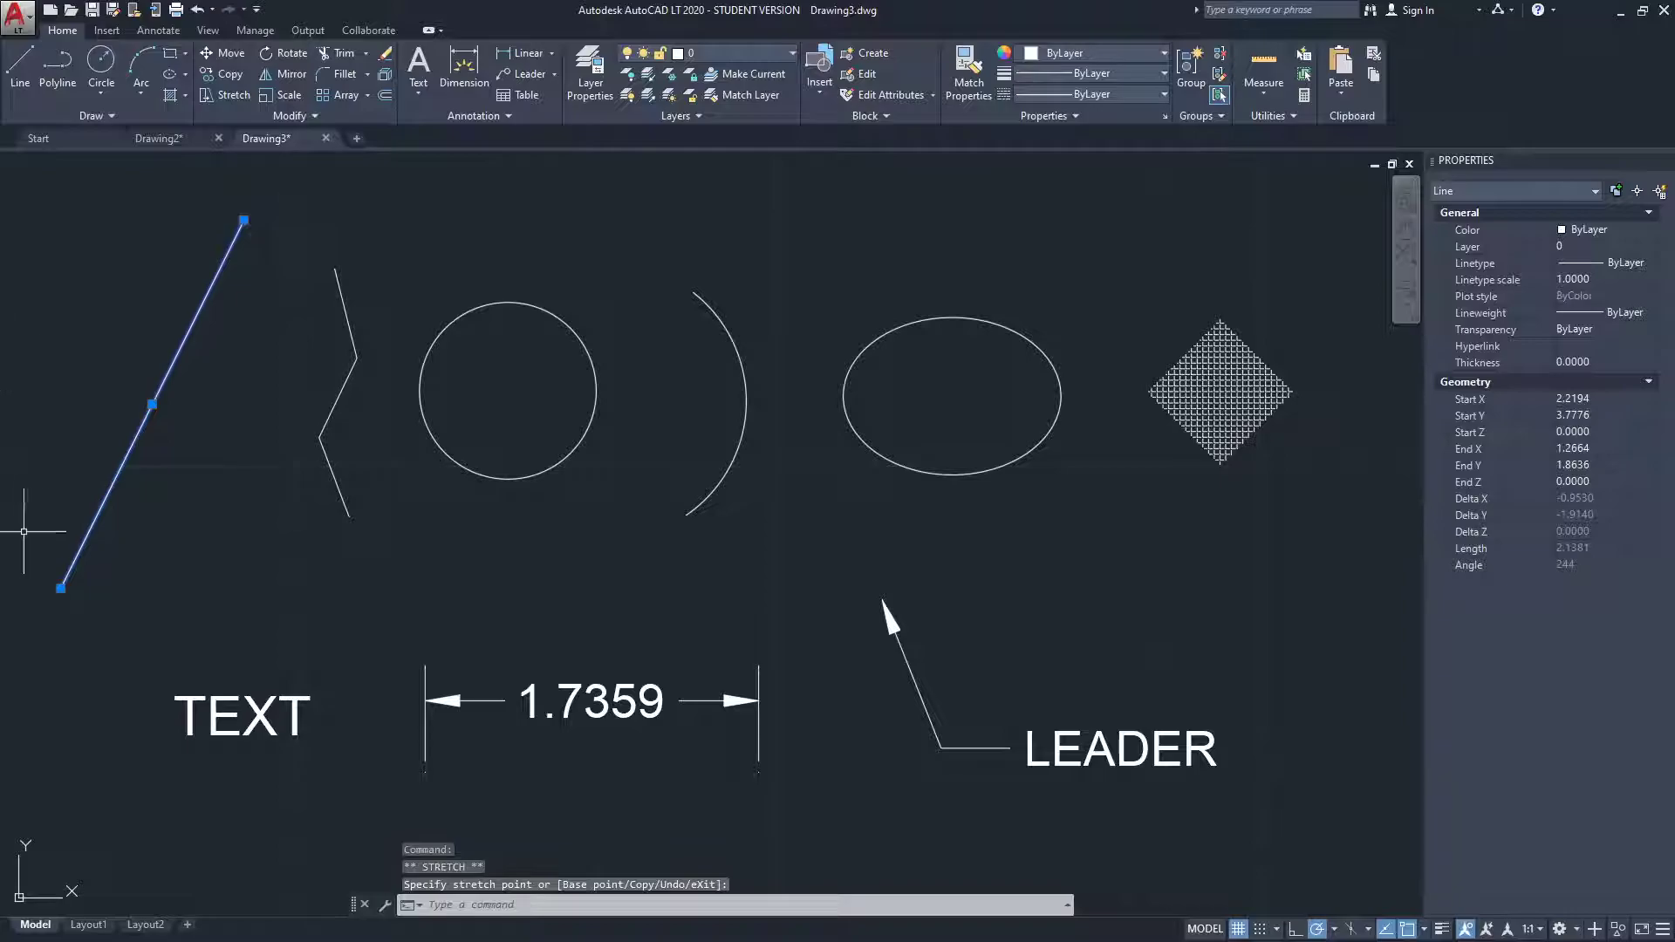
- Stretch both endpoints of the line until it stands nearly vertical, about 1.17 long, left of the polyline
click(243, 220)
click(77, 267)
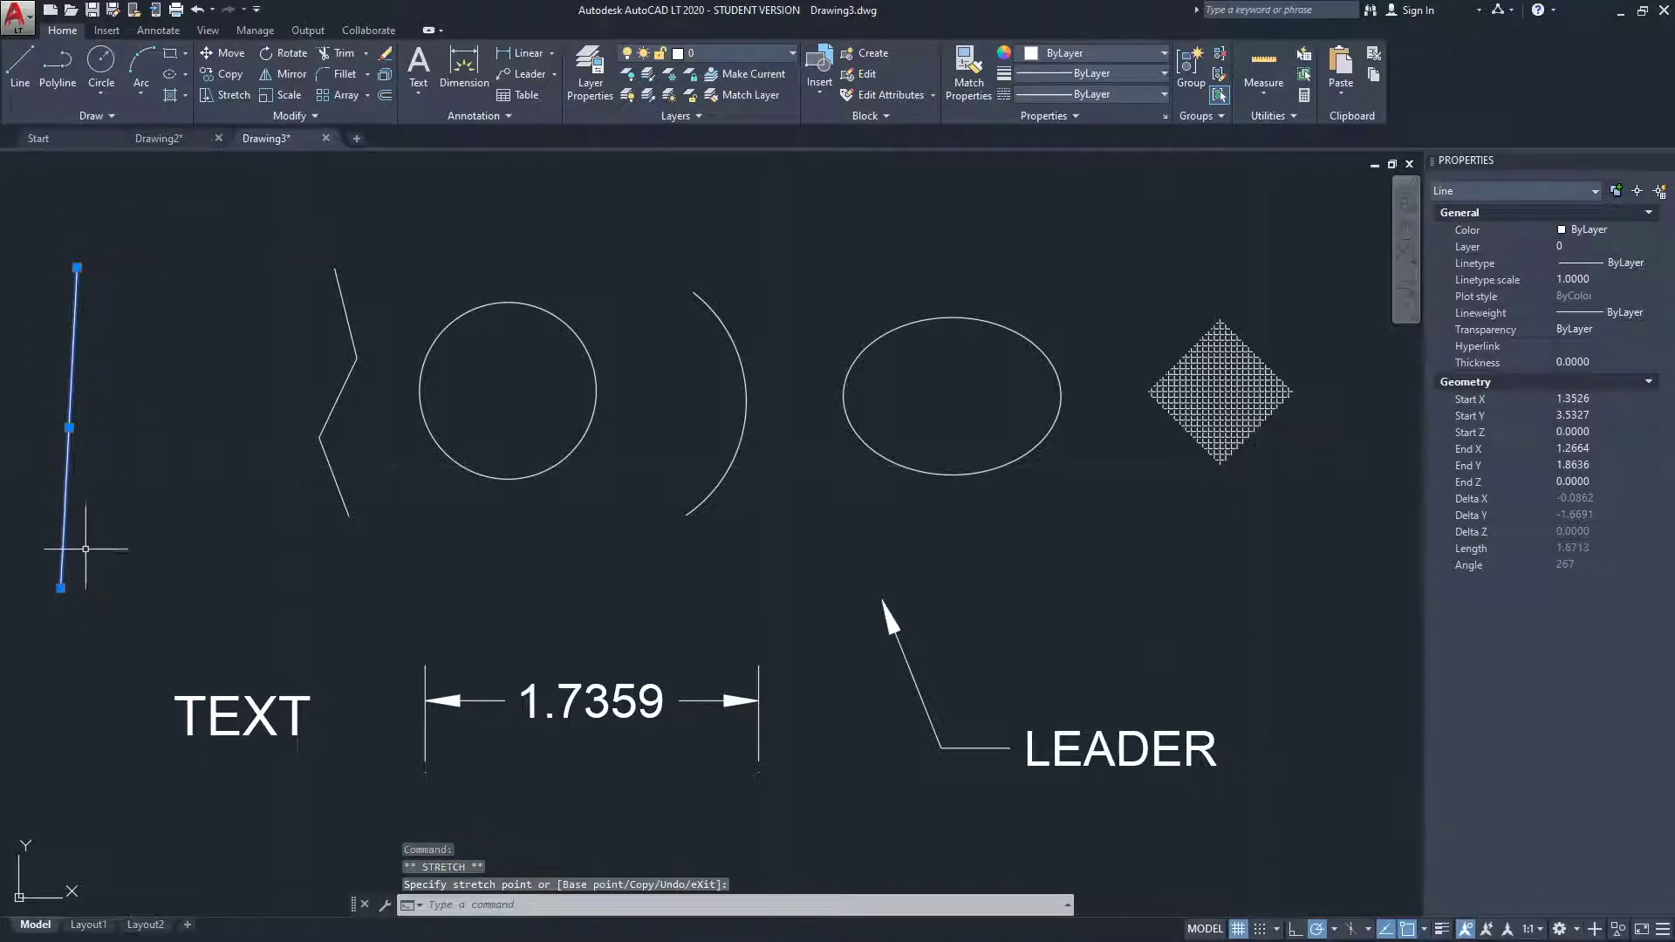
click(60, 587)
click(199, 537)
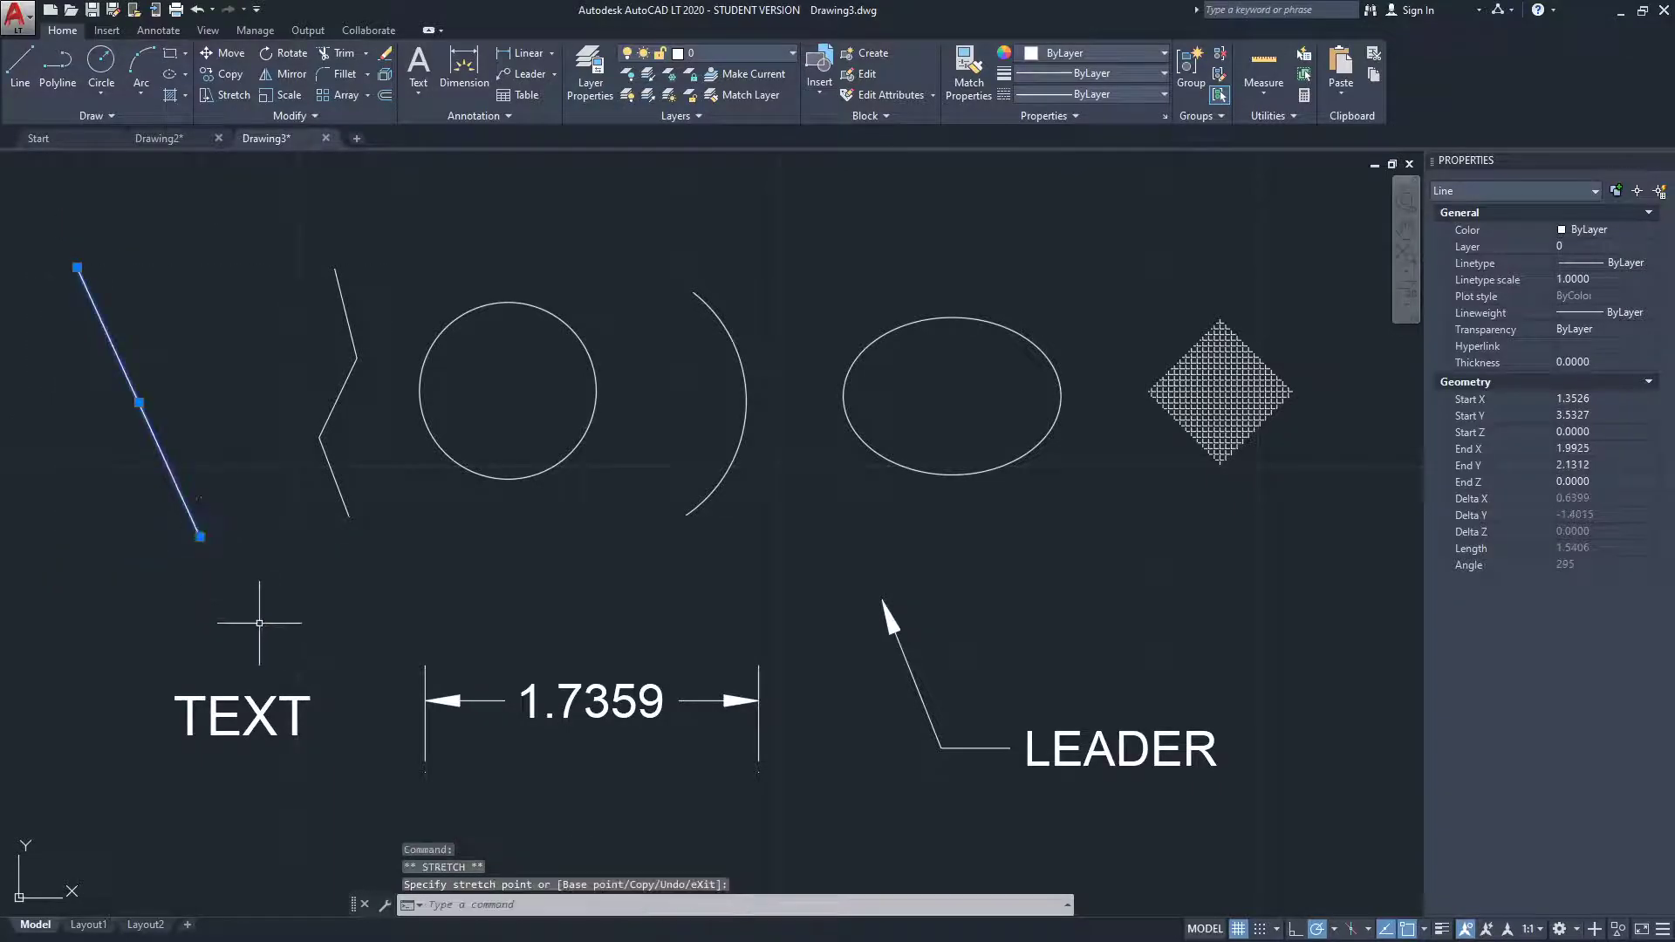
click(77, 267)
click(151, 280)
click(200, 536)
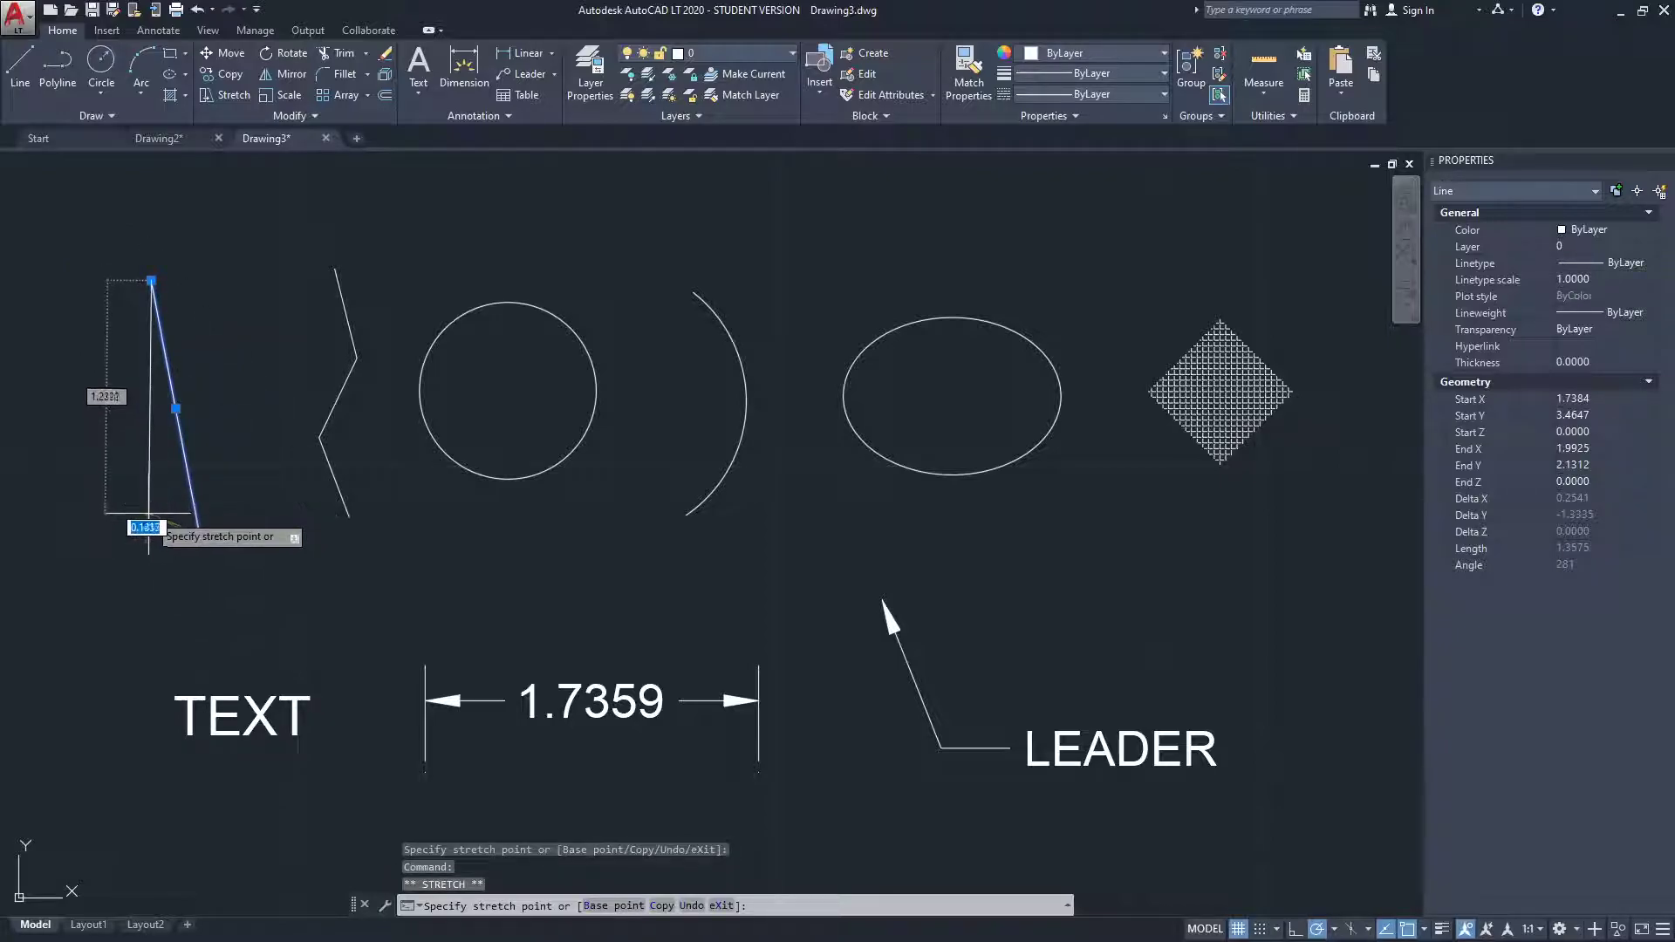
click(147, 505)
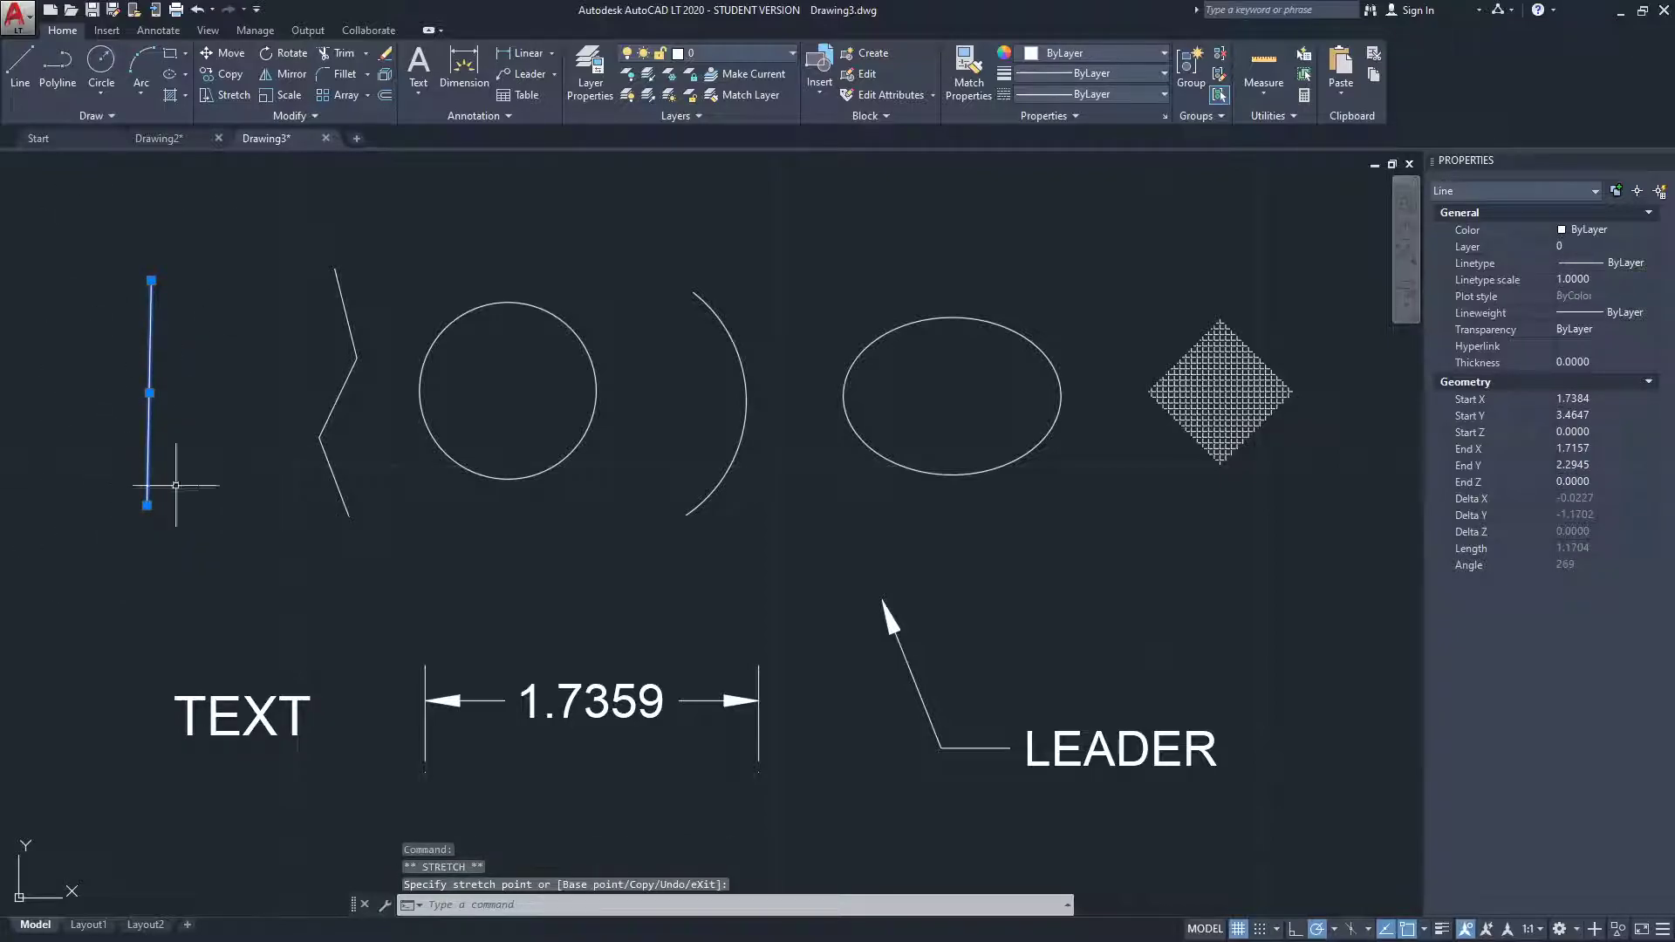
- Select the polyline and stretch its second vertex far to the left, toward the vertical line
key(Escape)
click(370, 262)
click(280, 330)
scroll(92, 335, up, 5)
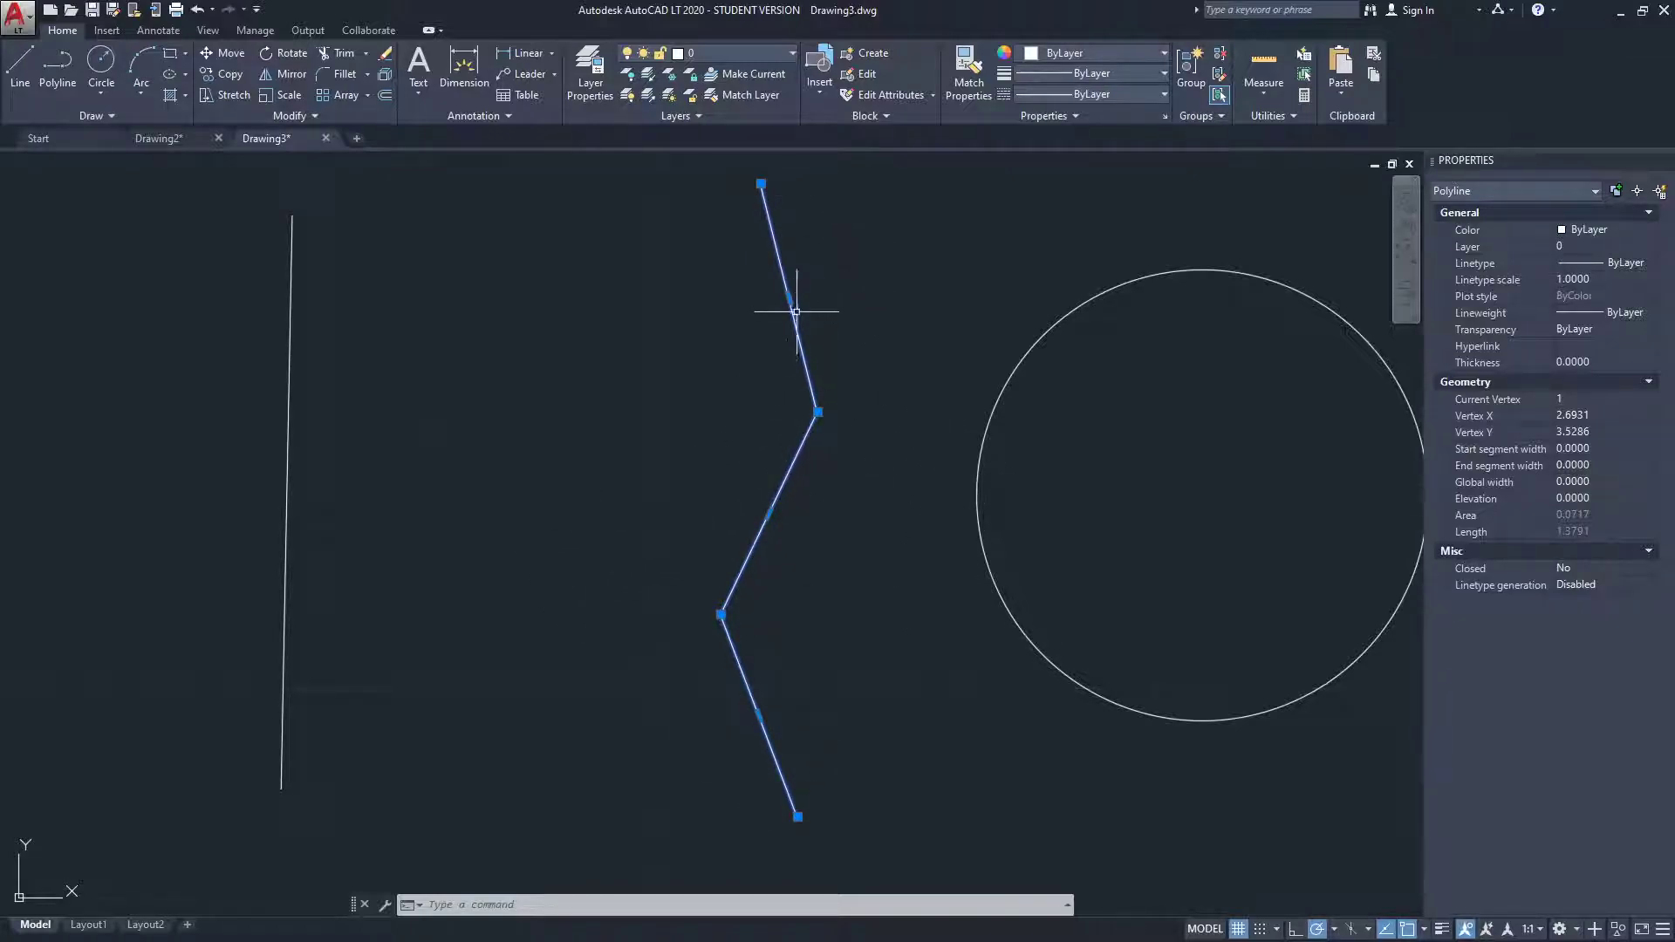
click(818, 412)
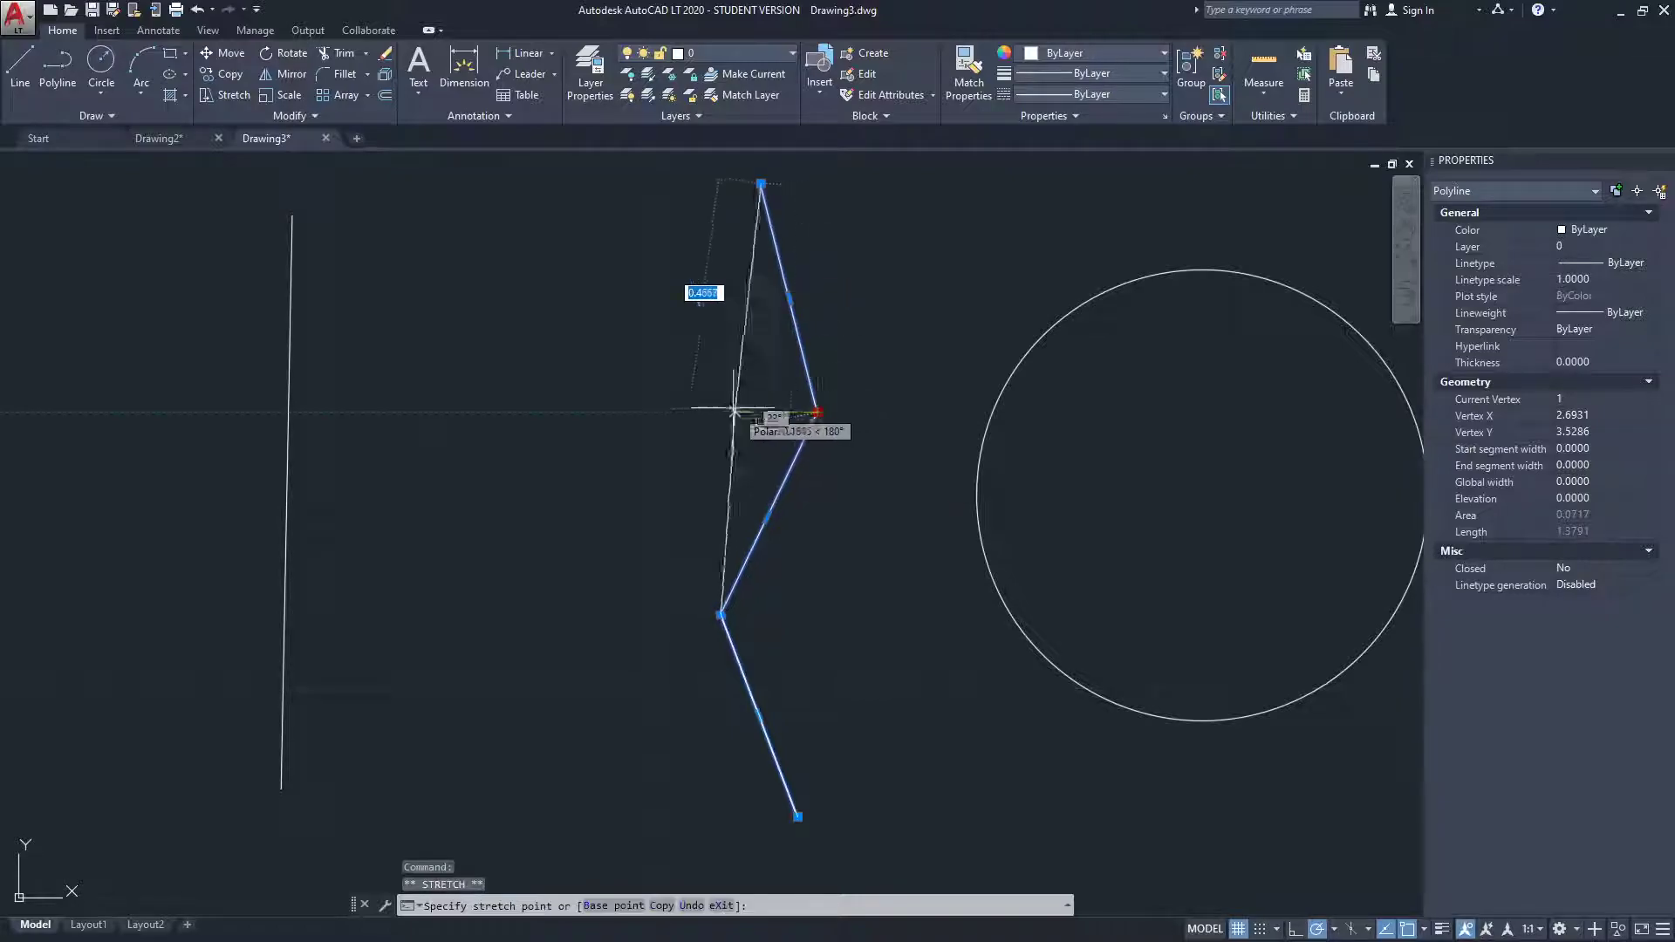
click(478, 354)
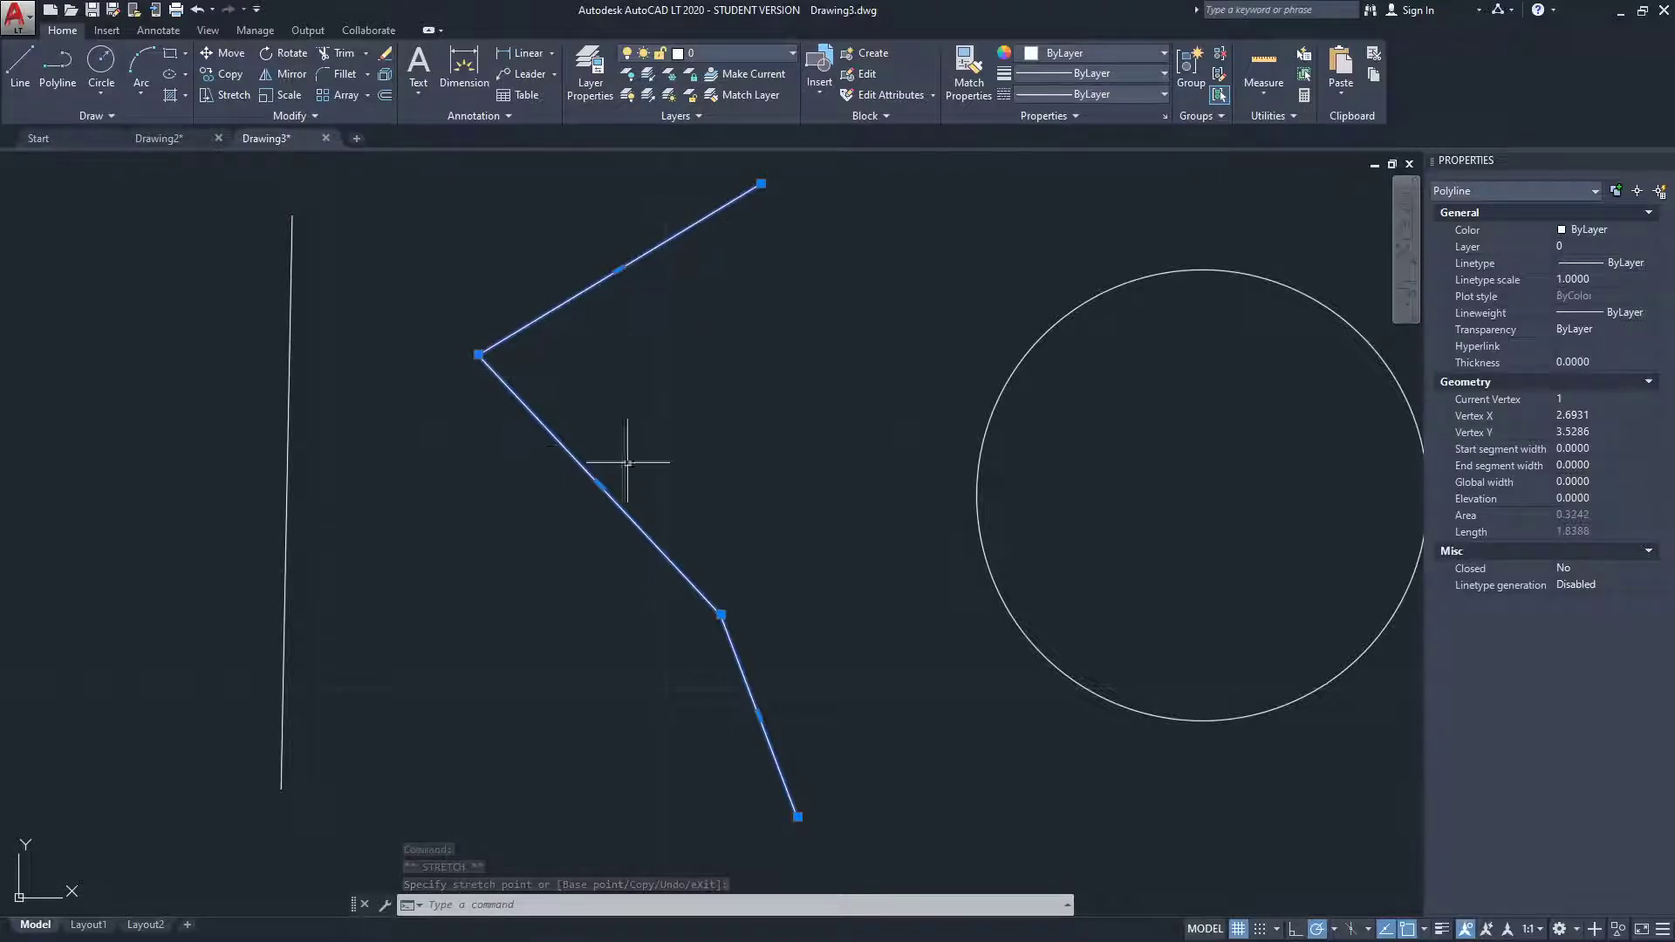
- Shift the polyline's top segment toward the circle by its midpoint grip, move it back near its starting place, and deselect the polyline
middle_drag(698, 419, 695, 463)
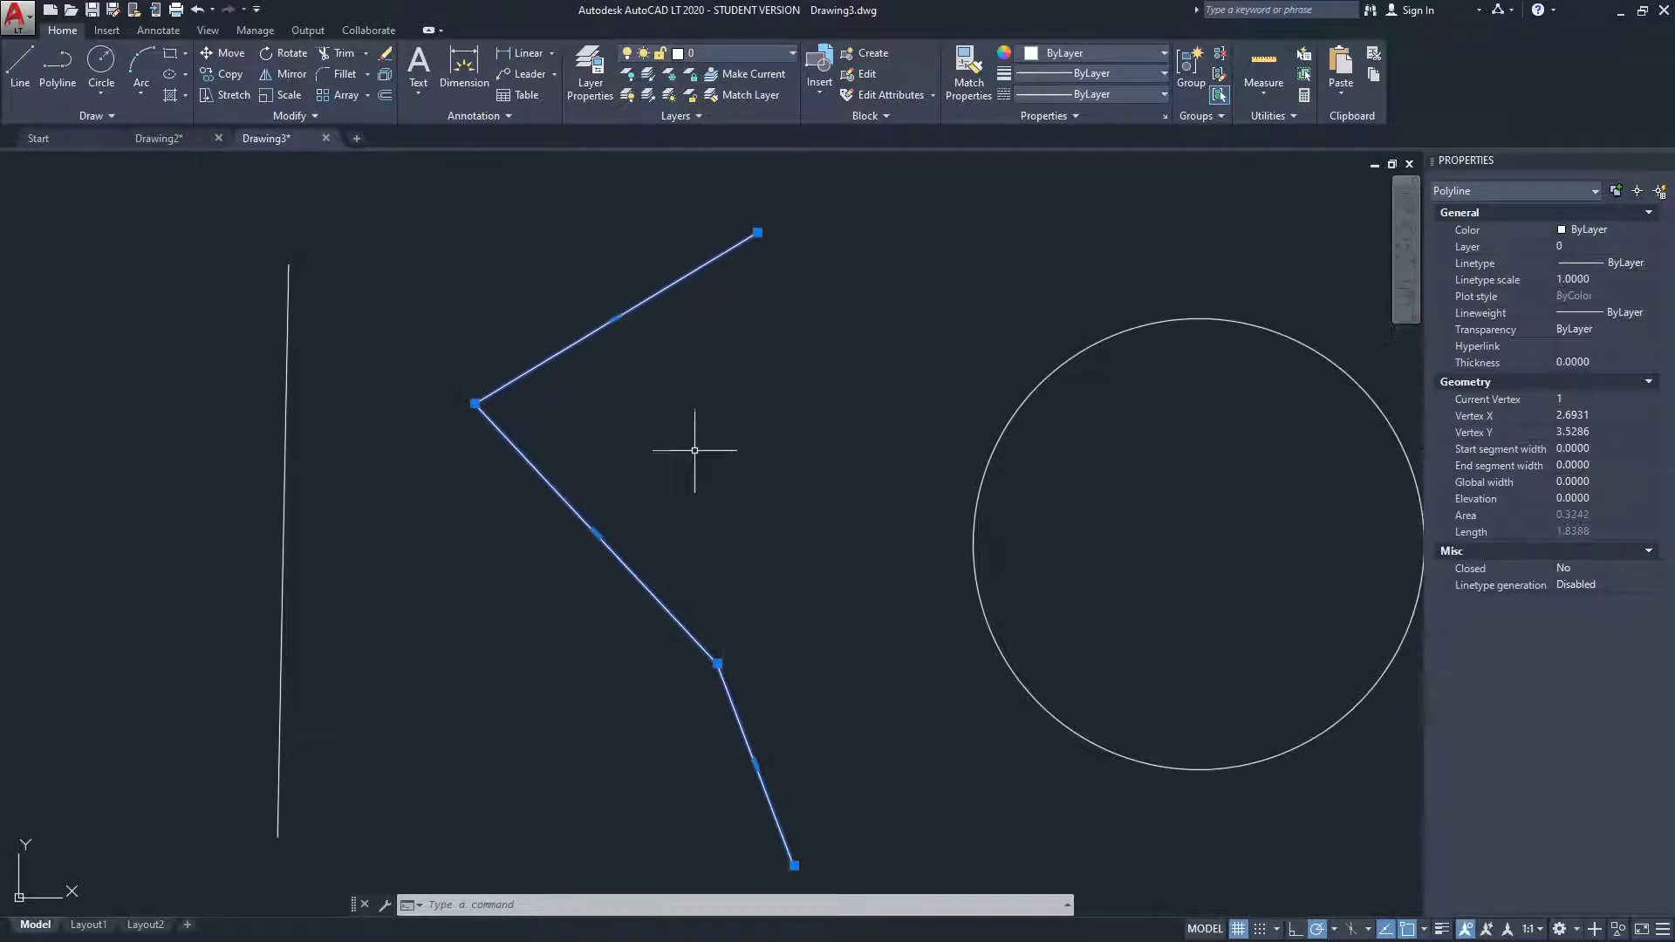
click(616, 317)
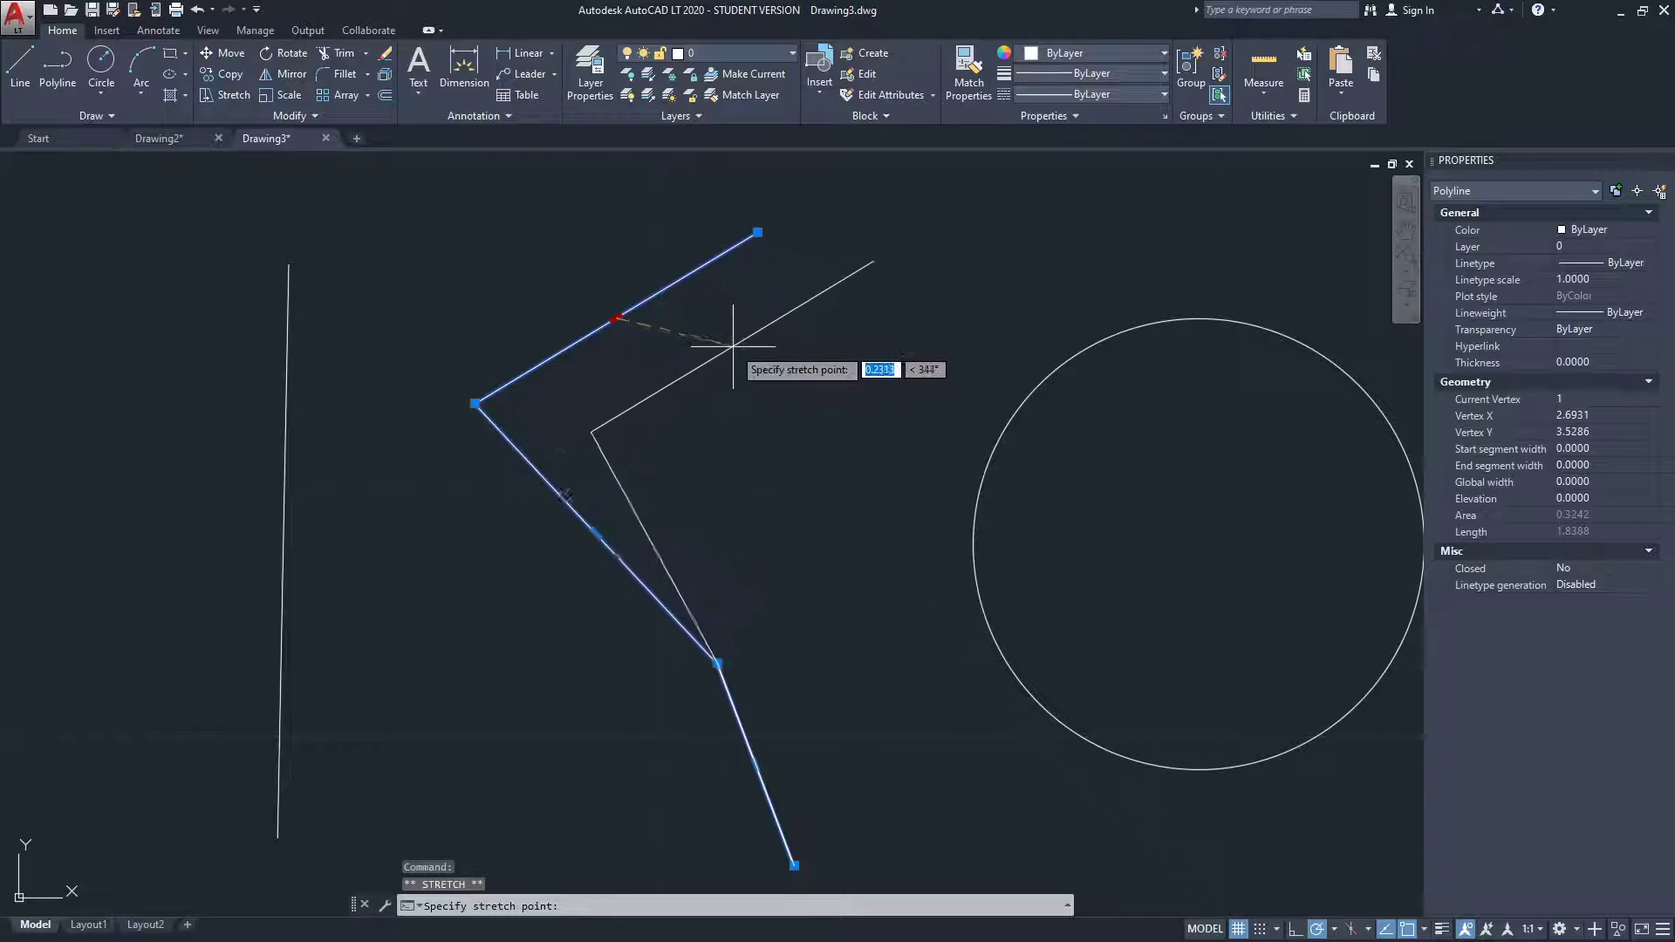
click(890, 344)
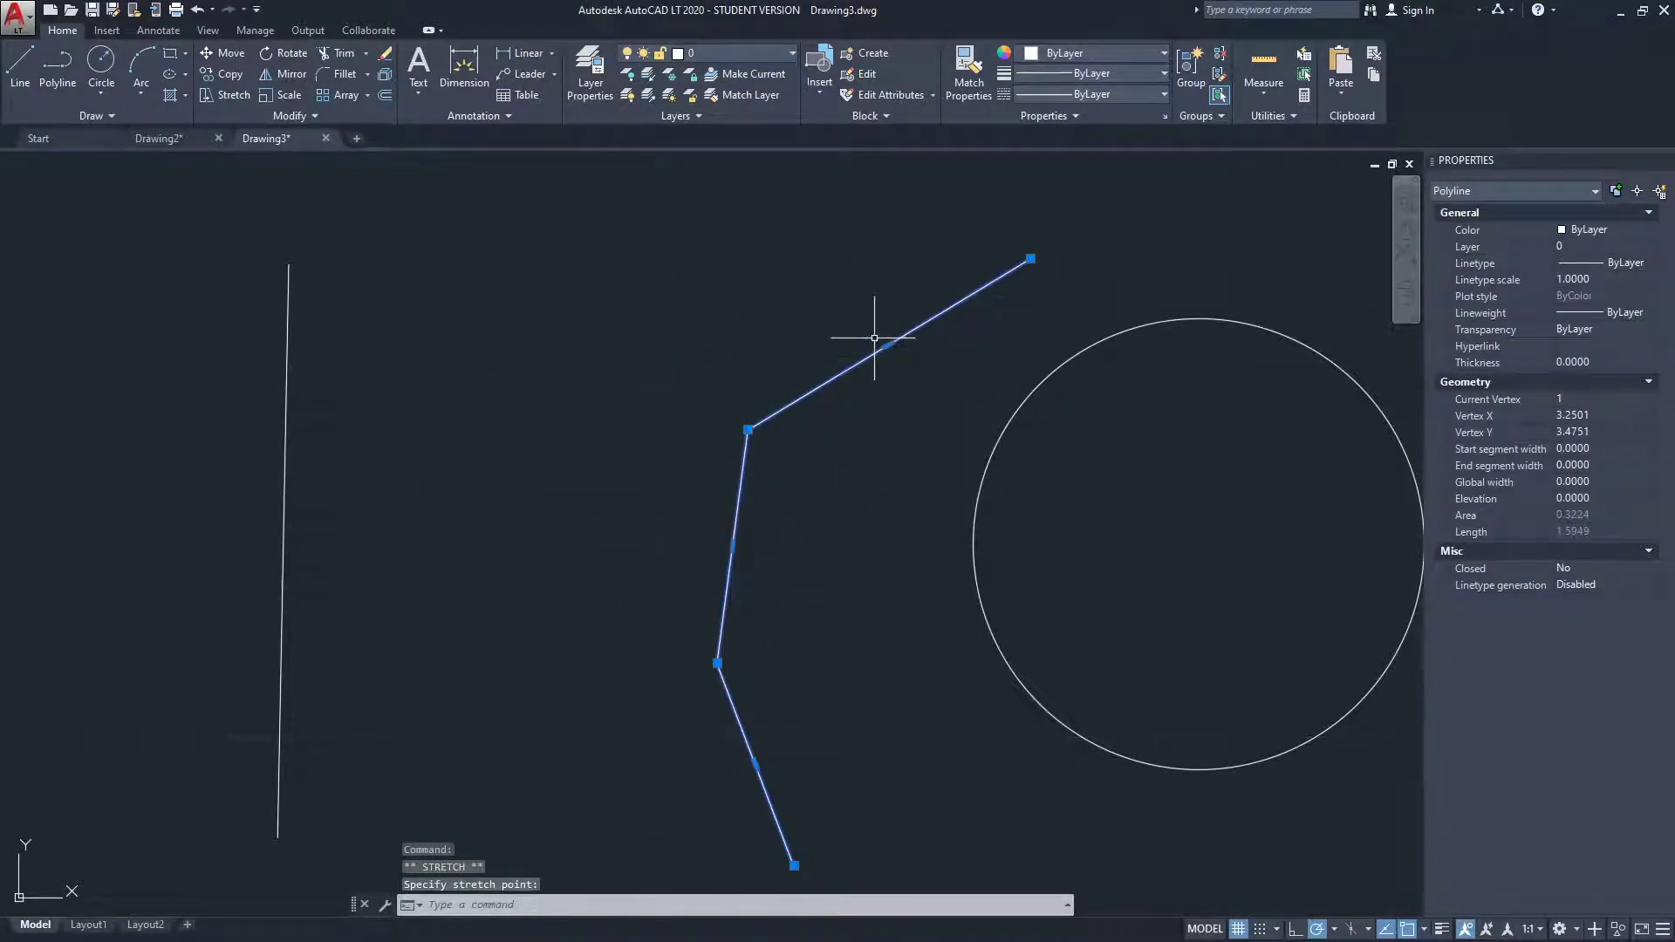
click(889, 344)
click(635, 324)
click(401, 441)
key(Escape)
scroll(261, 524, down, 3)
key(Escape)
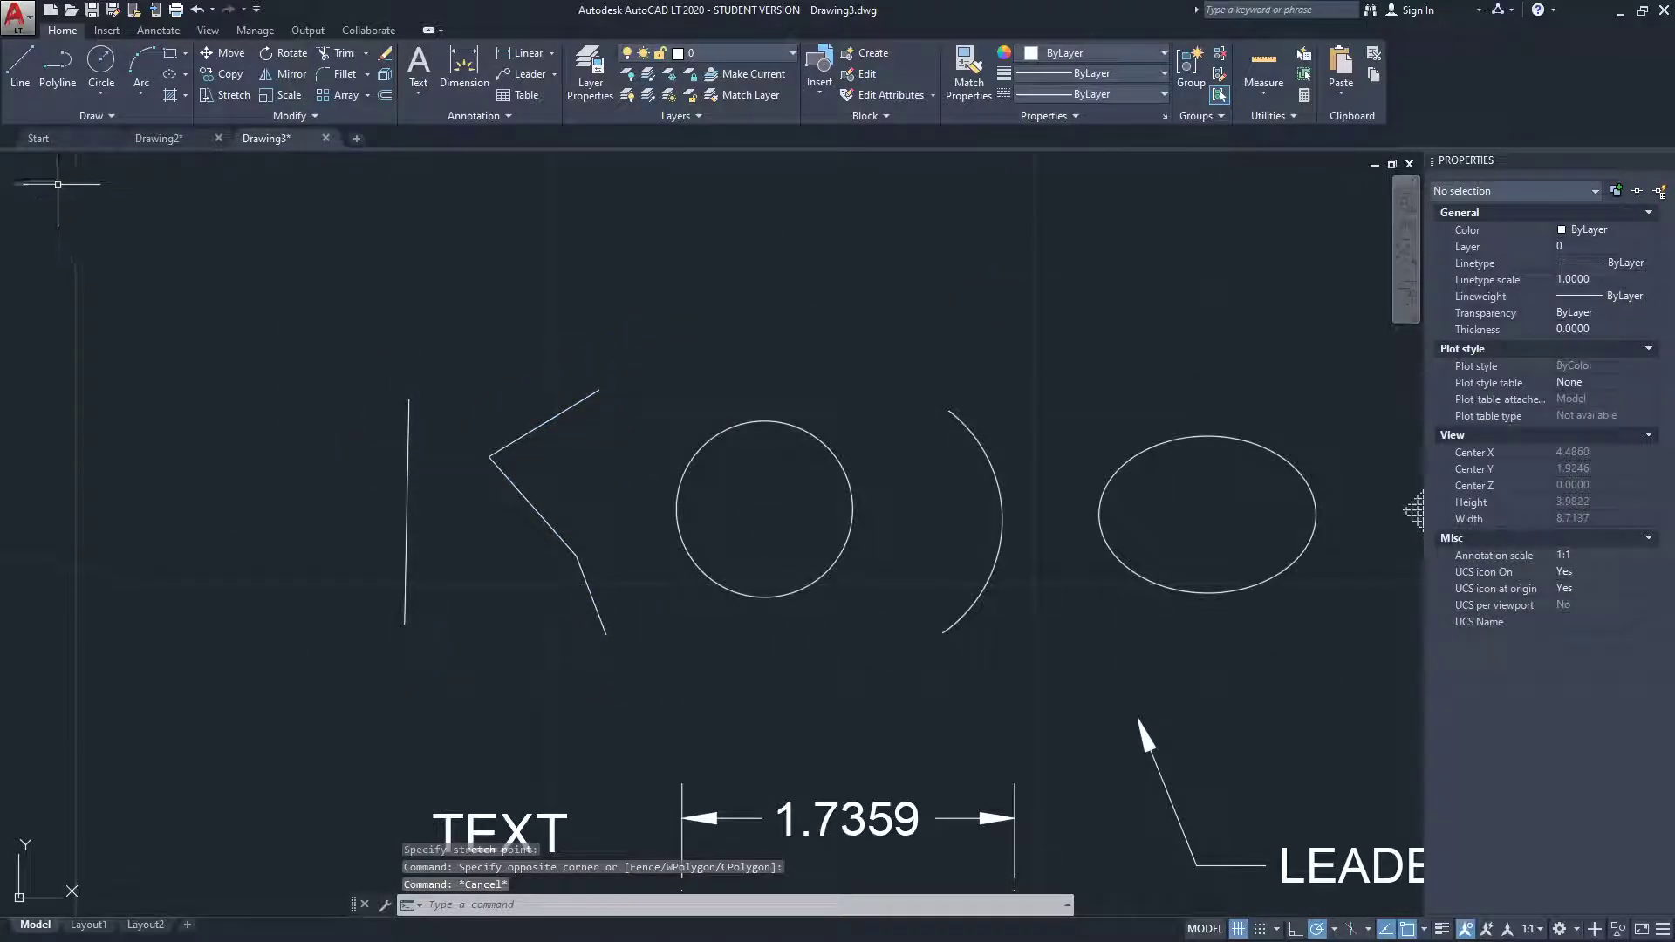
- Draw a chain of five connected line segments above and left of the vertical line, starting with a horizontal segment about 0.72 long
click(19, 65)
scroll(324, 375, up, 2)
click(293, 208)
click(513, 207)
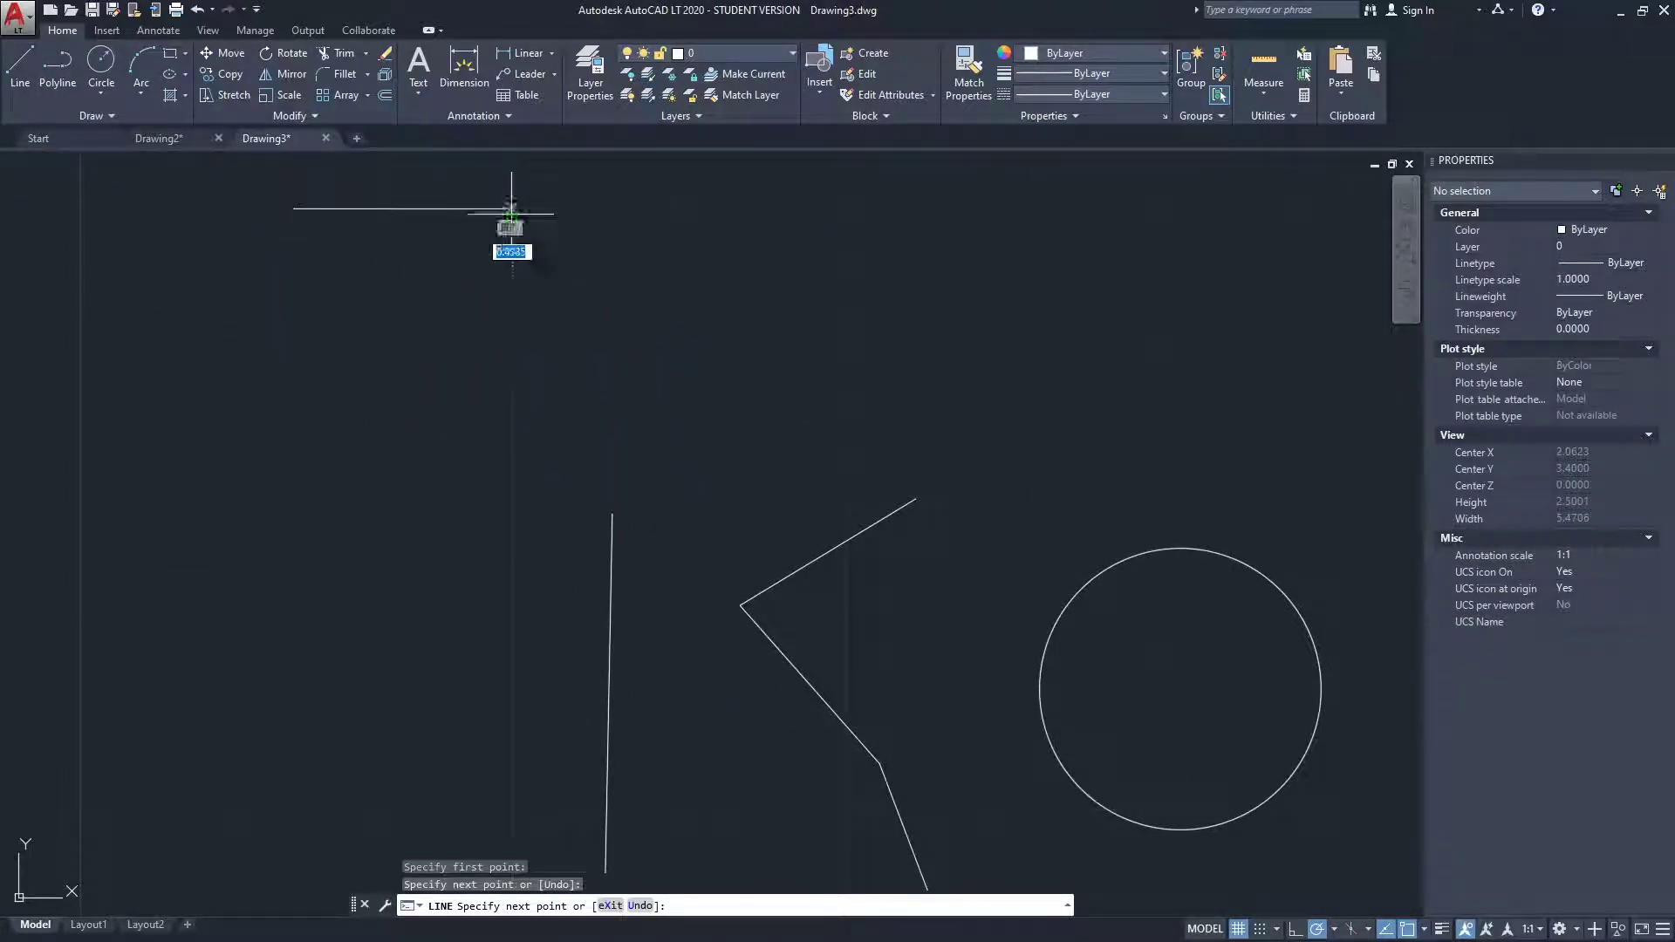
click(513, 438)
click(334, 523)
click(338, 660)
click(170, 633)
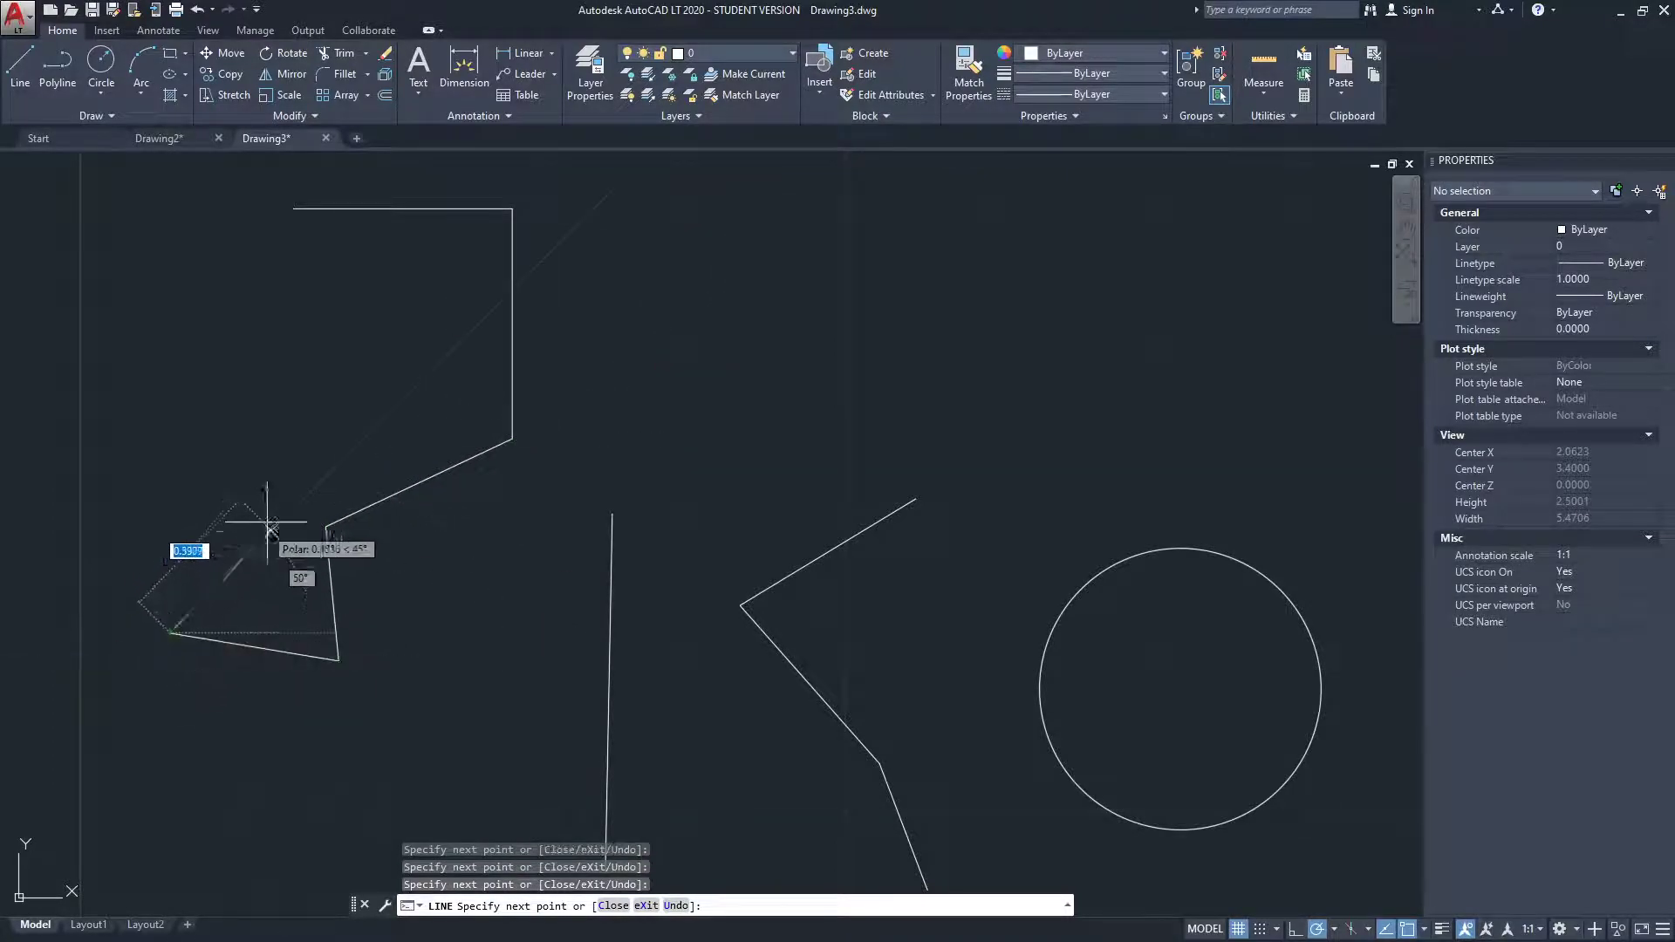
key(Escape)
- Select all five segments of the new line chain so their grips show
scroll(349, 489, down, 4)
scroll(243, 493, up, 2)
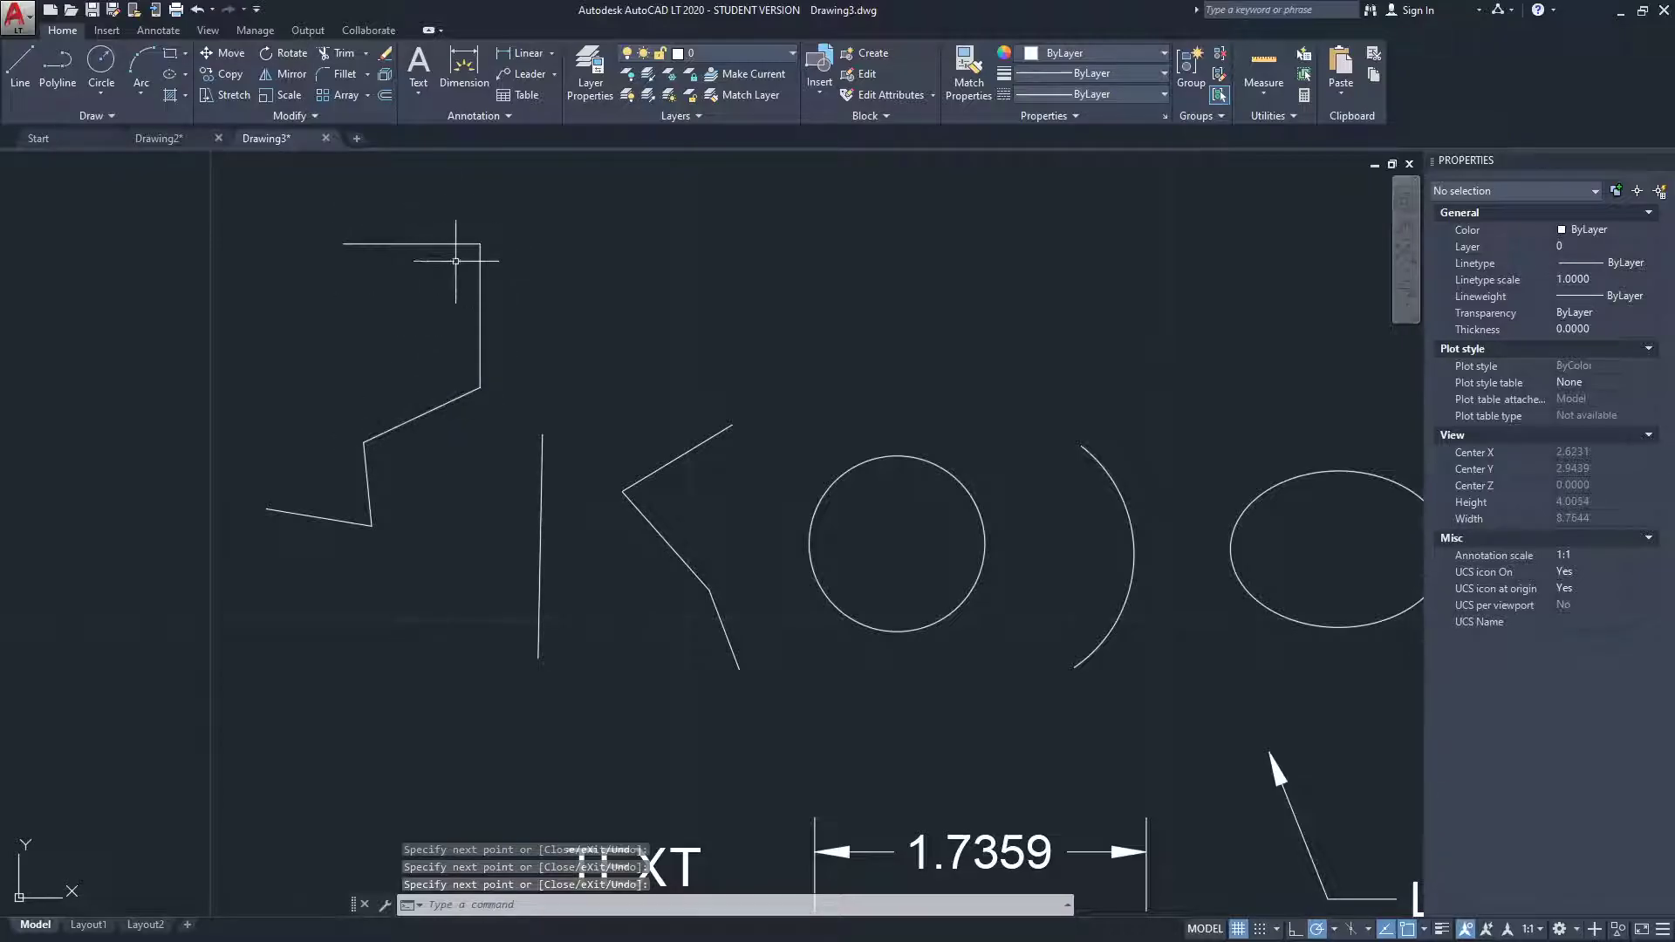
click(430, 198)
click(363, 262)
click(487, 299)
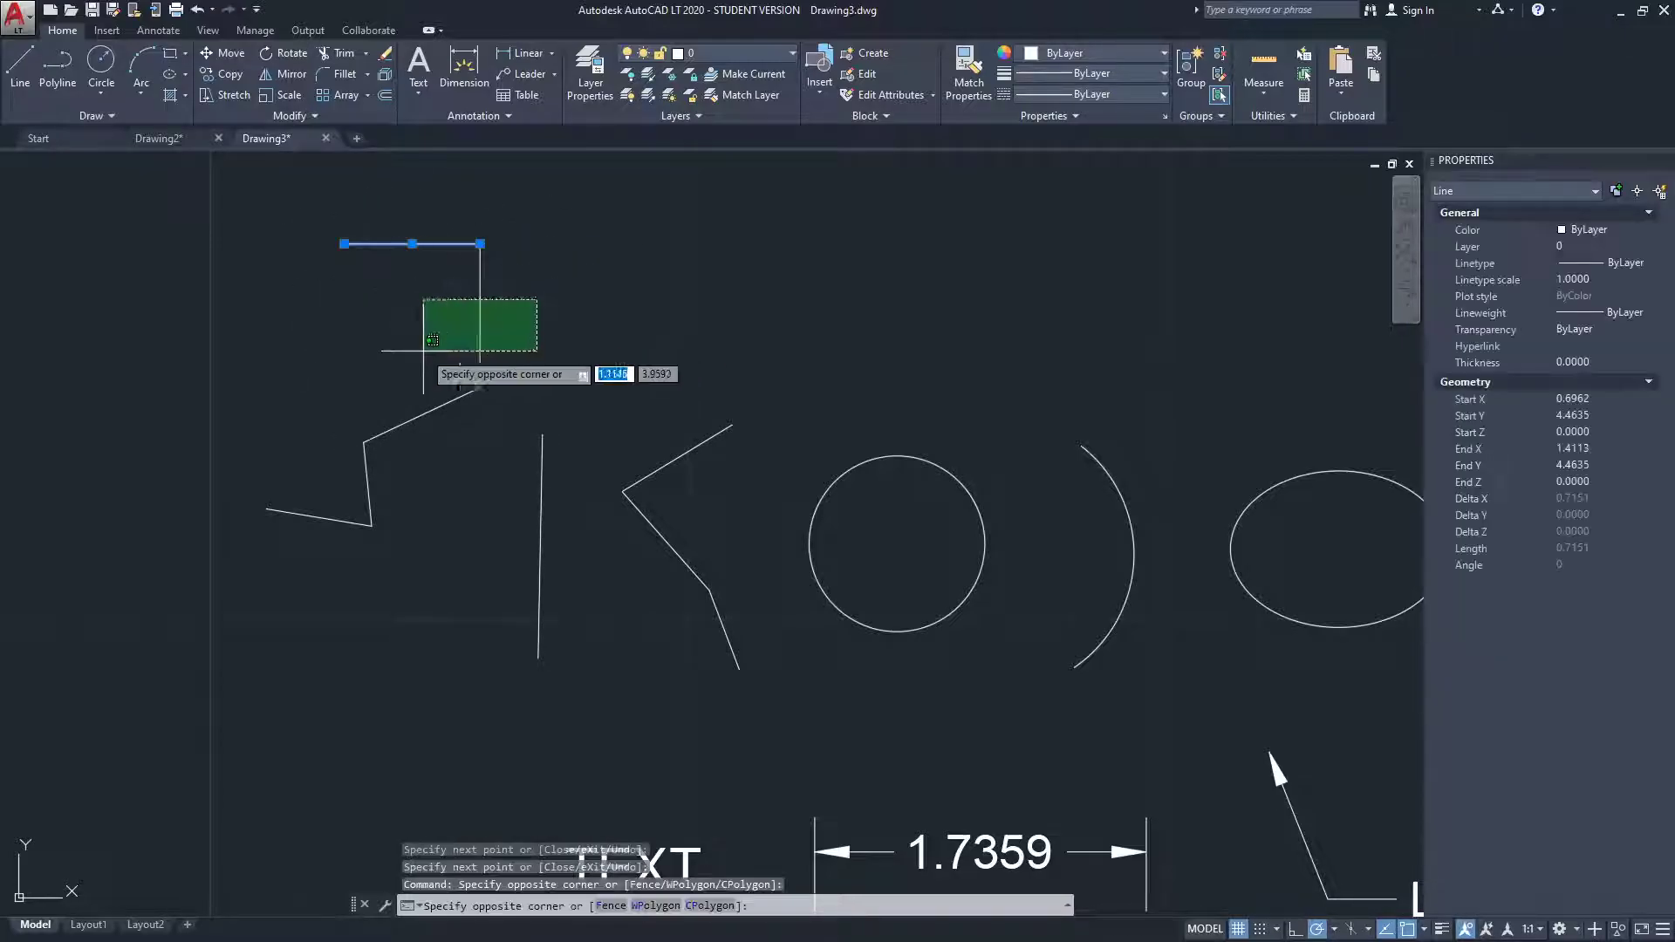
click(422, 363)
click(452, 377)
click(439, 401)
click(366, 471)
click(328, 515)
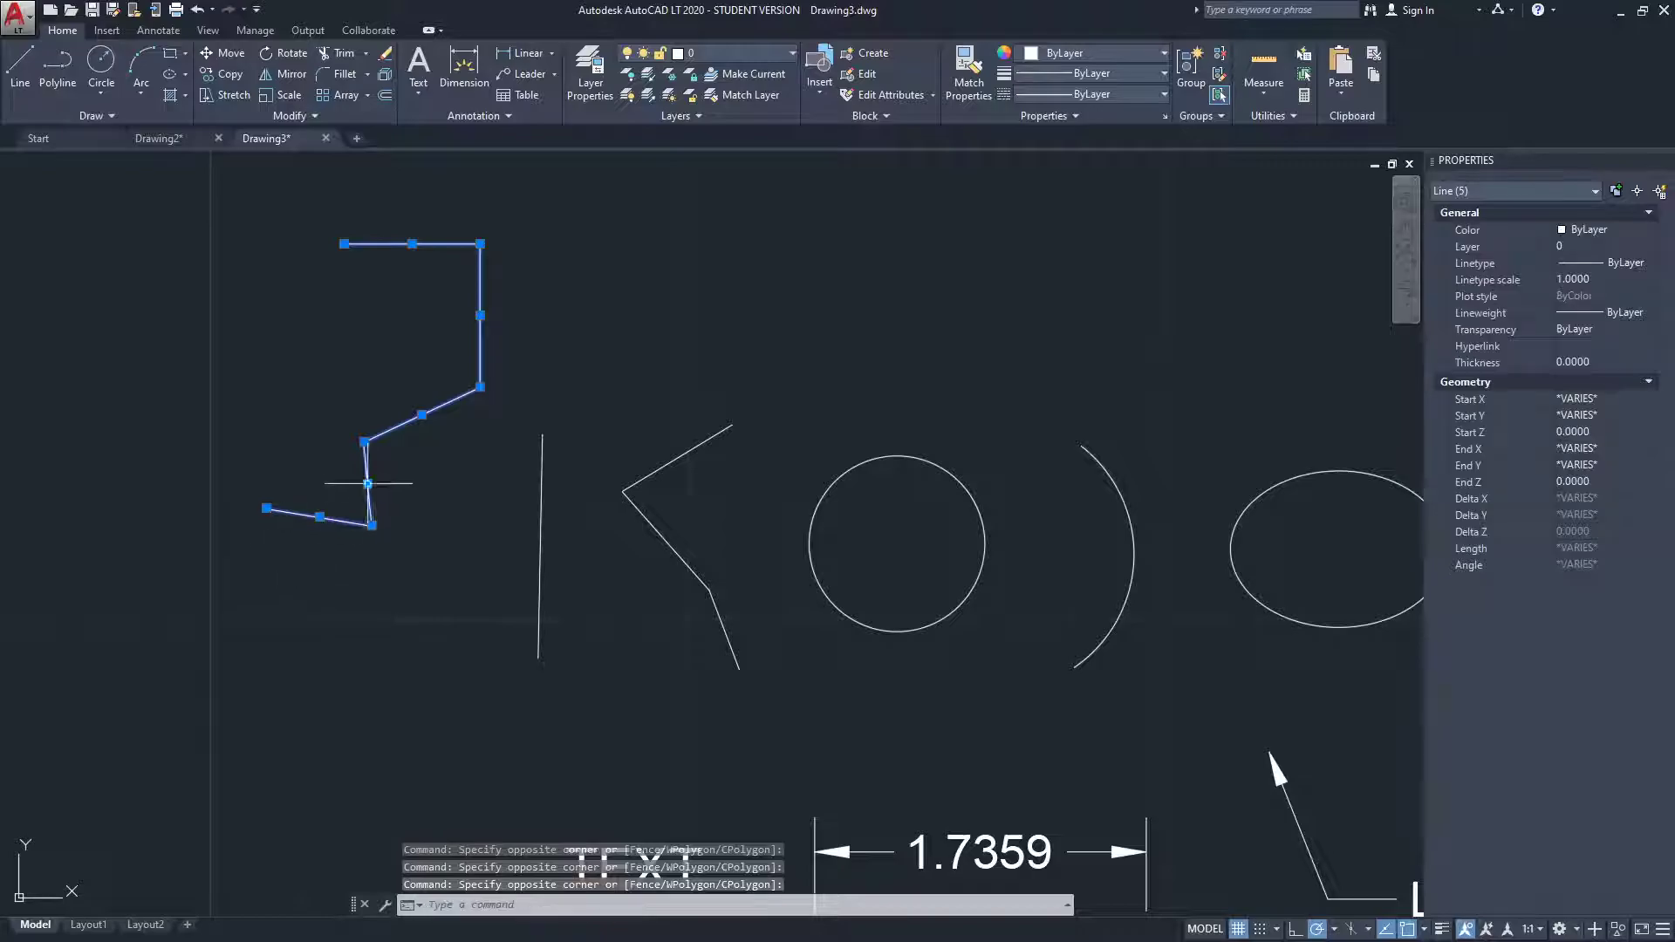
- Pull two segments off the chain by their midpoint grips: the diagonal one up to the left and the vertical one to the right
scroll(372, 483, up, 2)
click(451, 373)
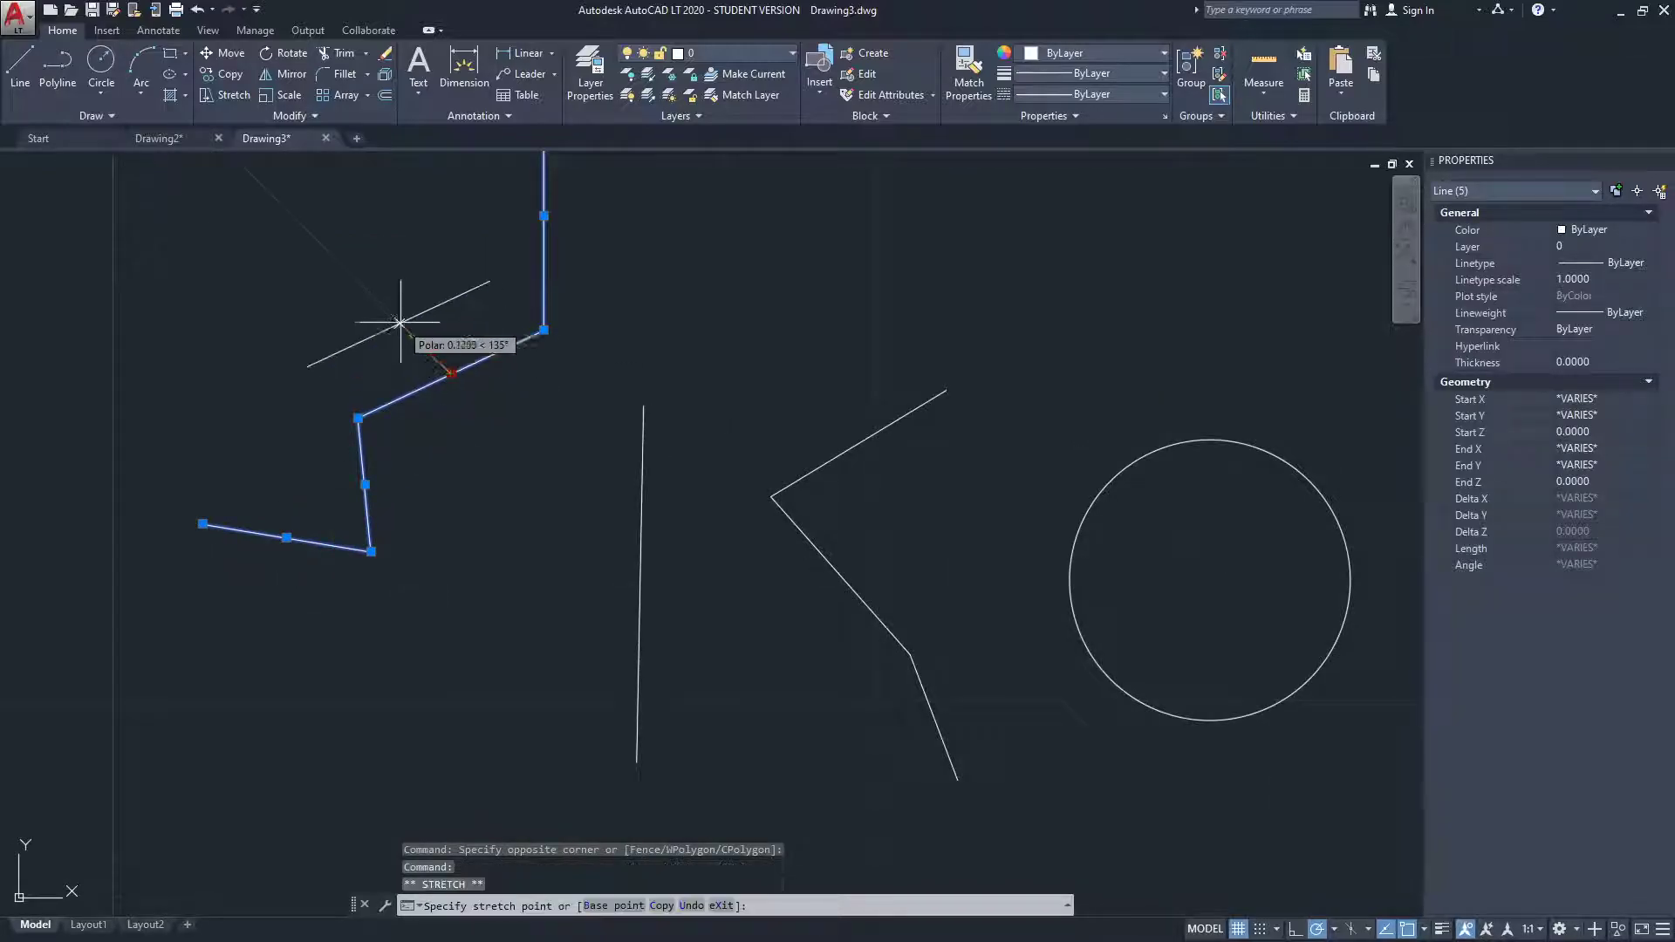
click(381, 305)
middle_drag(529, 239, 513, 382)
click(628, 359)
middle_drag(344, 567, 374, 526)
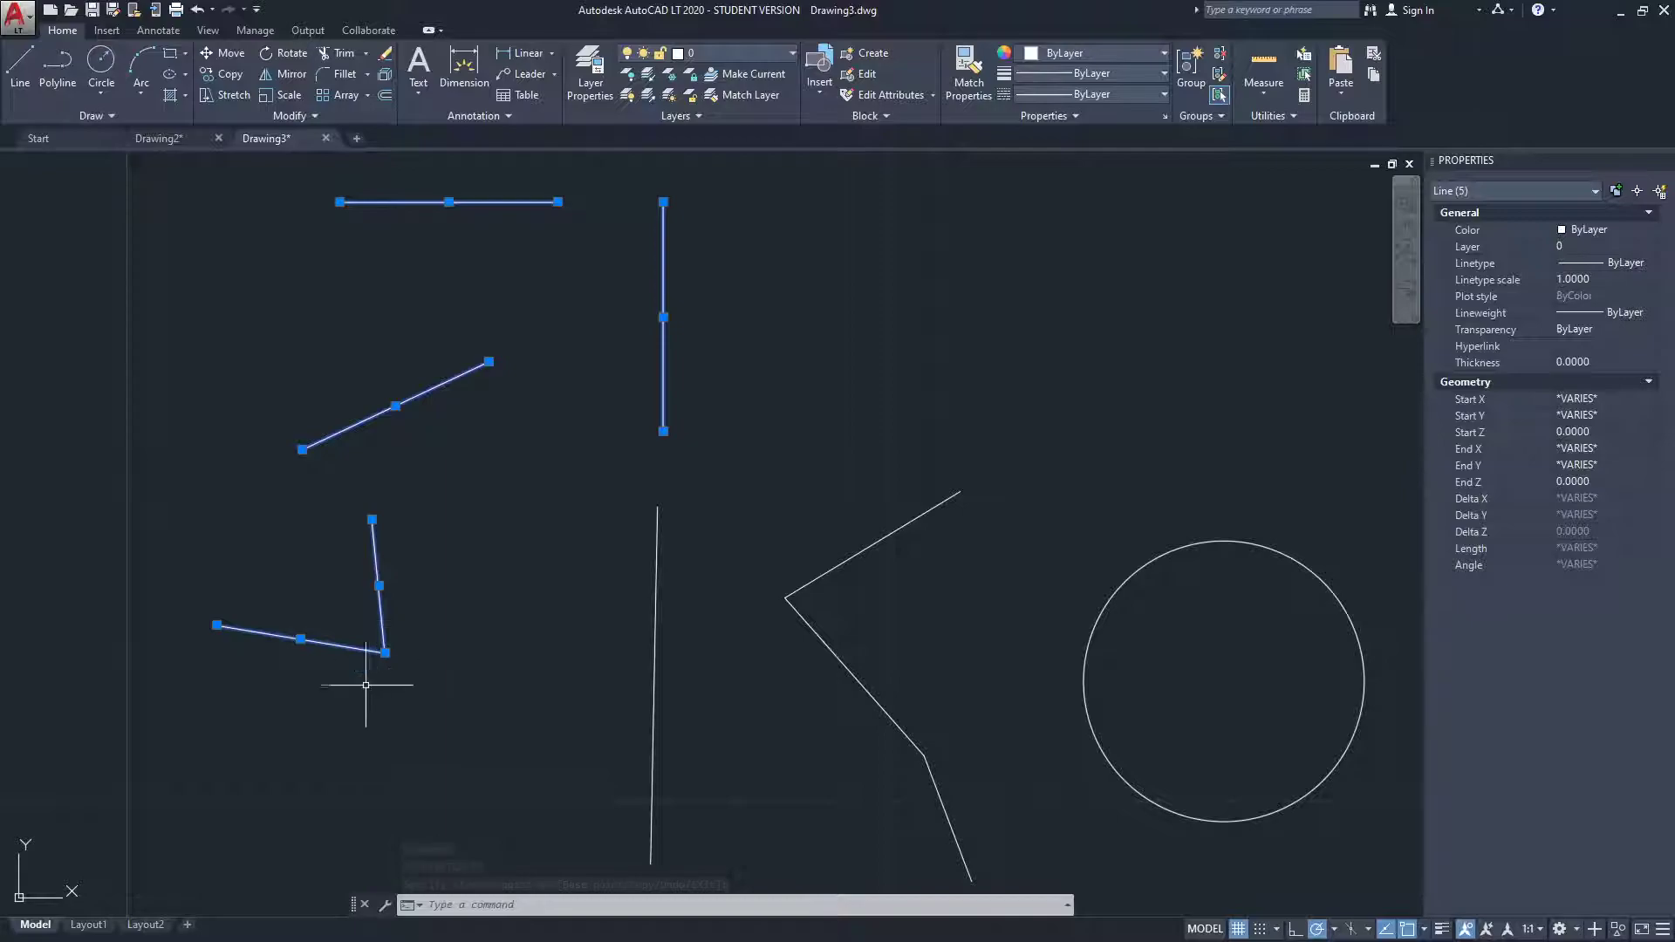
- Stretch the corner shared by the two still-connected segments up and to the left by its grip, and deselect all the lines
click(534, 774)
click(534, 803)
click(535, 774)
click(535, 774)
click(253, 497)
scroll(256, 494, down, 3)
scroll(307, 519, up, 2)
key(Escape)
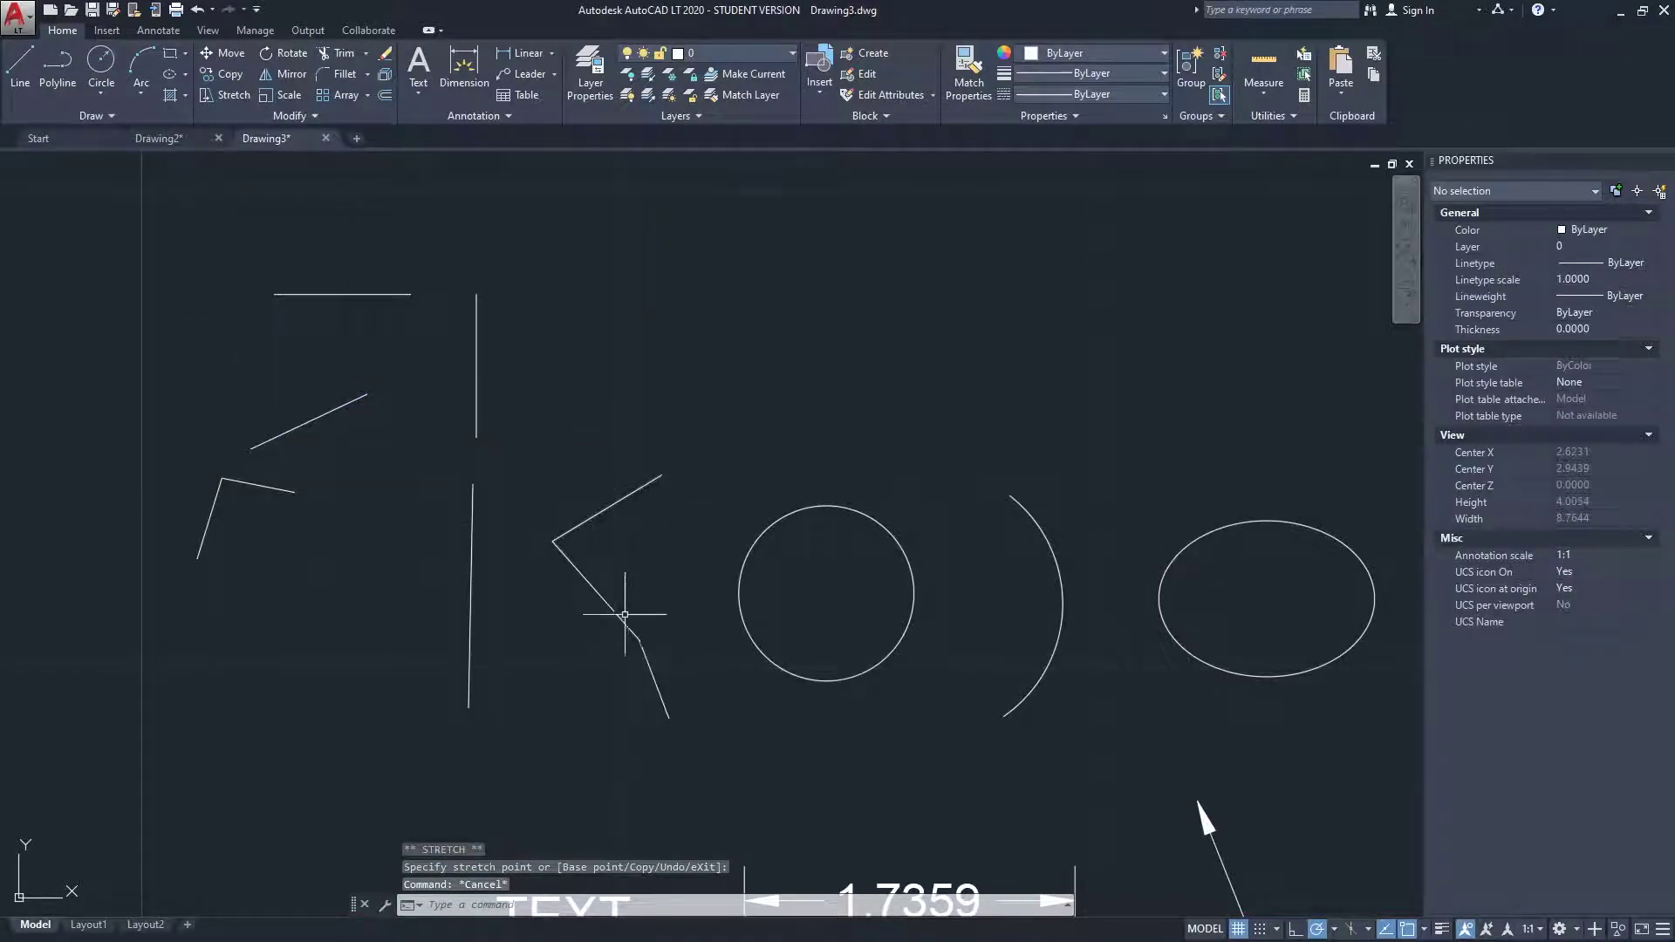
- Select the circle, enlarge it by a quadrant grip to a radius of about 0.76, and set its radius to 0.5
middle_drag(620, 607, 563, 564)
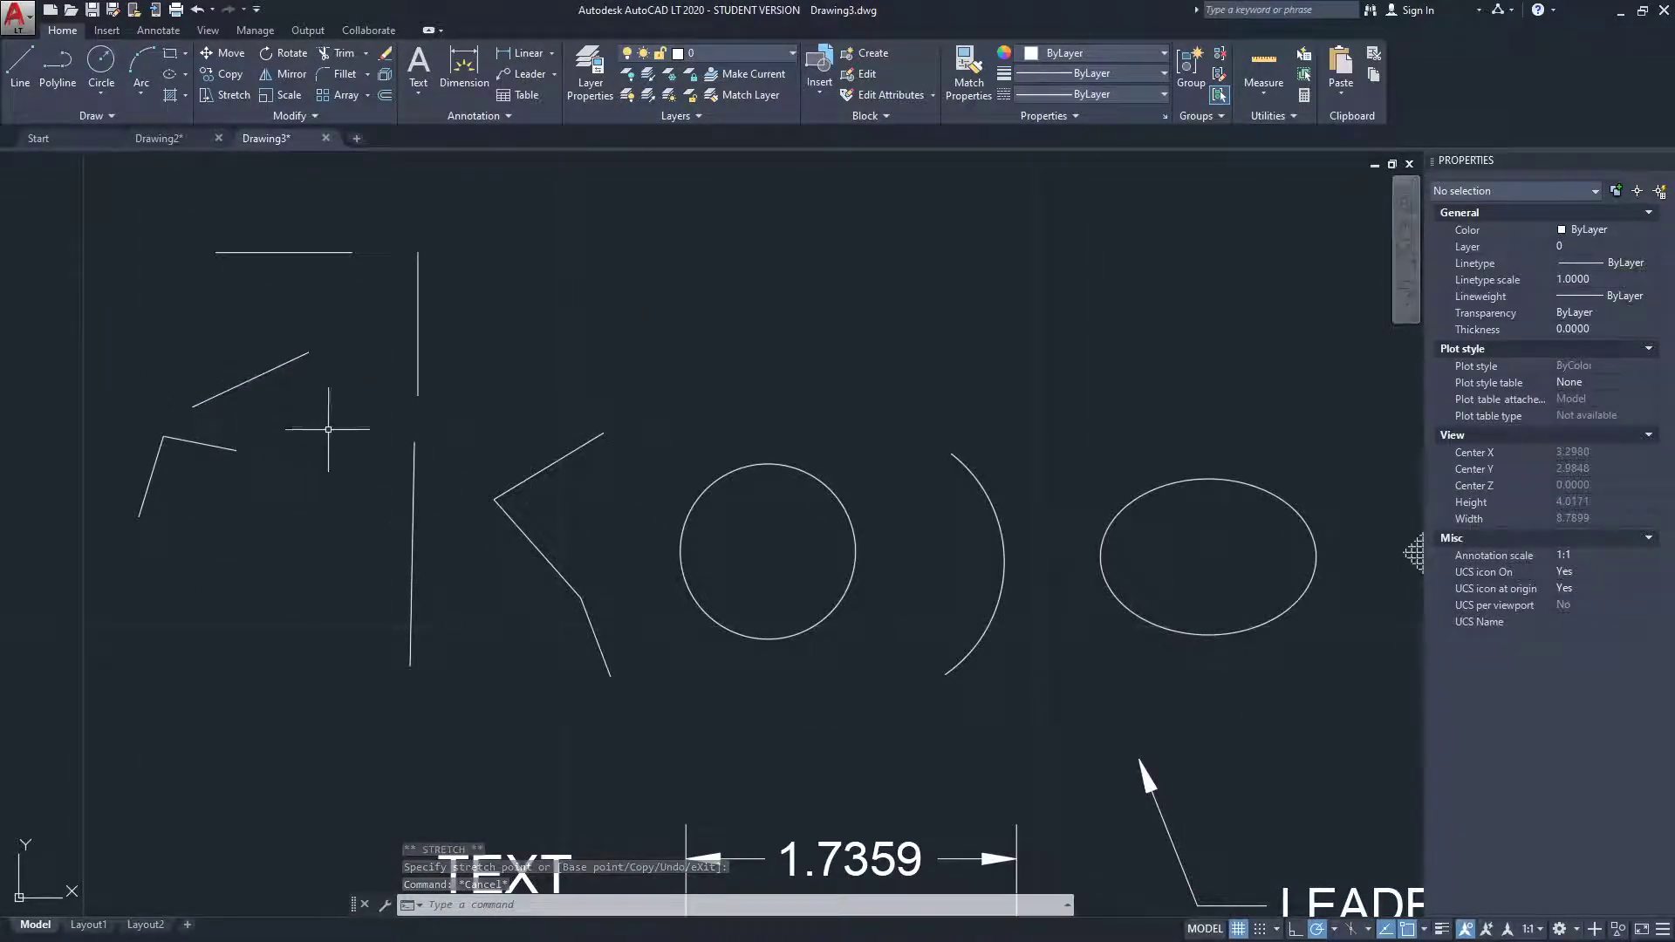
scroll(628, 646, up, 2)
middle_drag(722, 573, 393, 568)
click(673, 363)
click(603, 429)
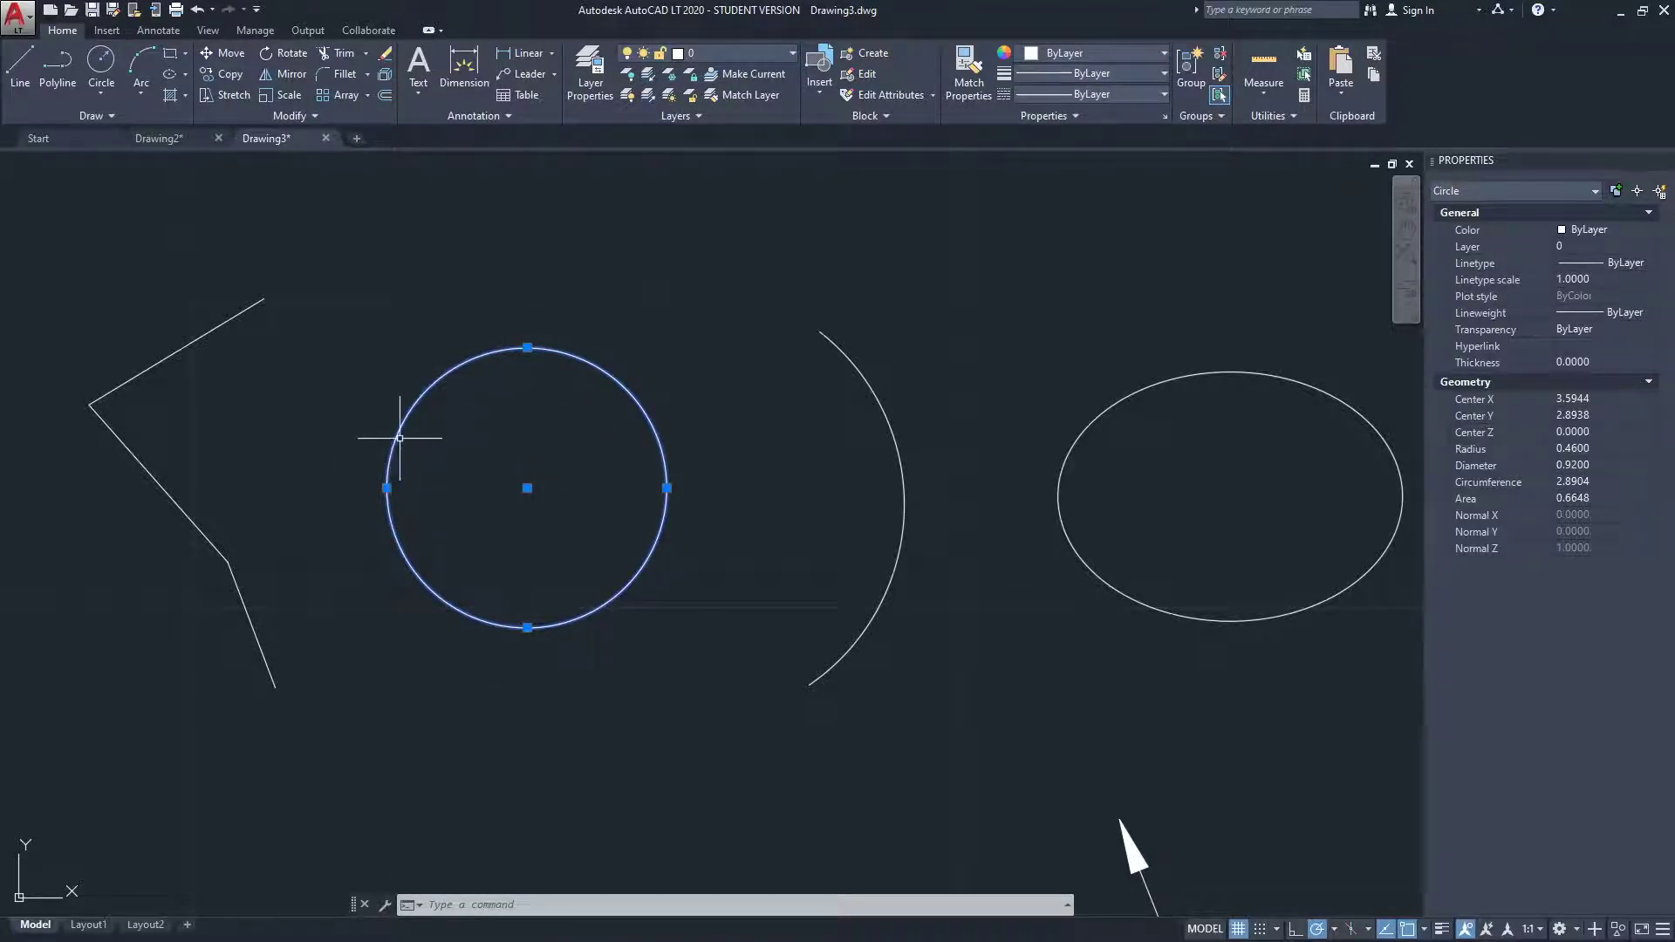
click(667, 487)
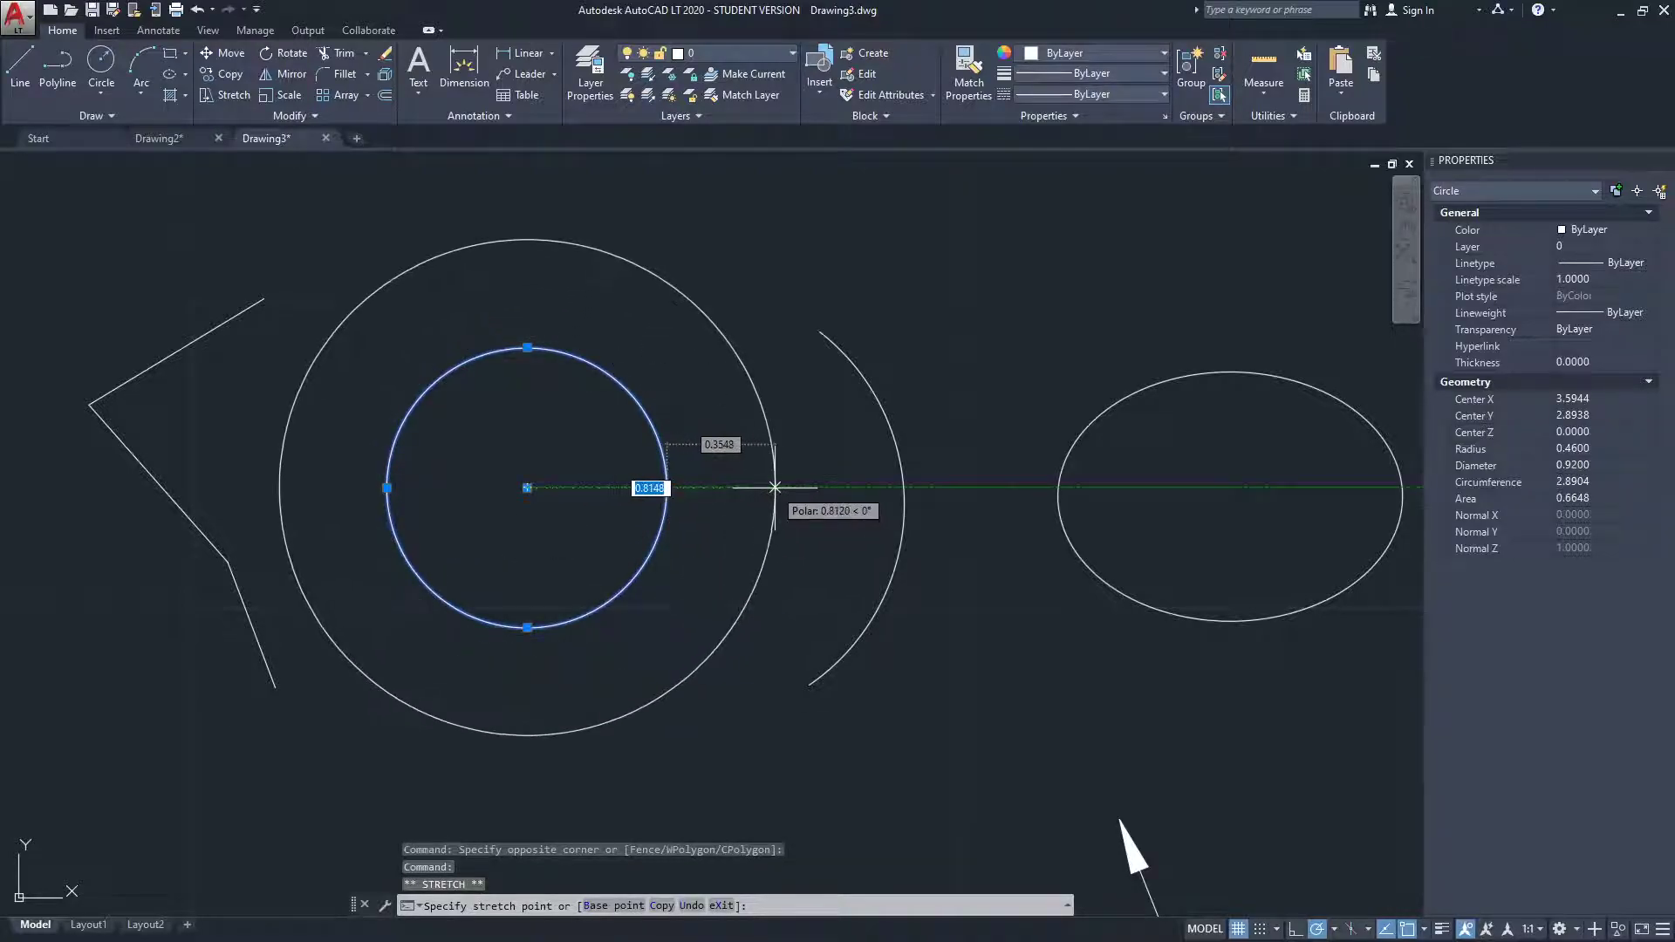
click(758, 488)
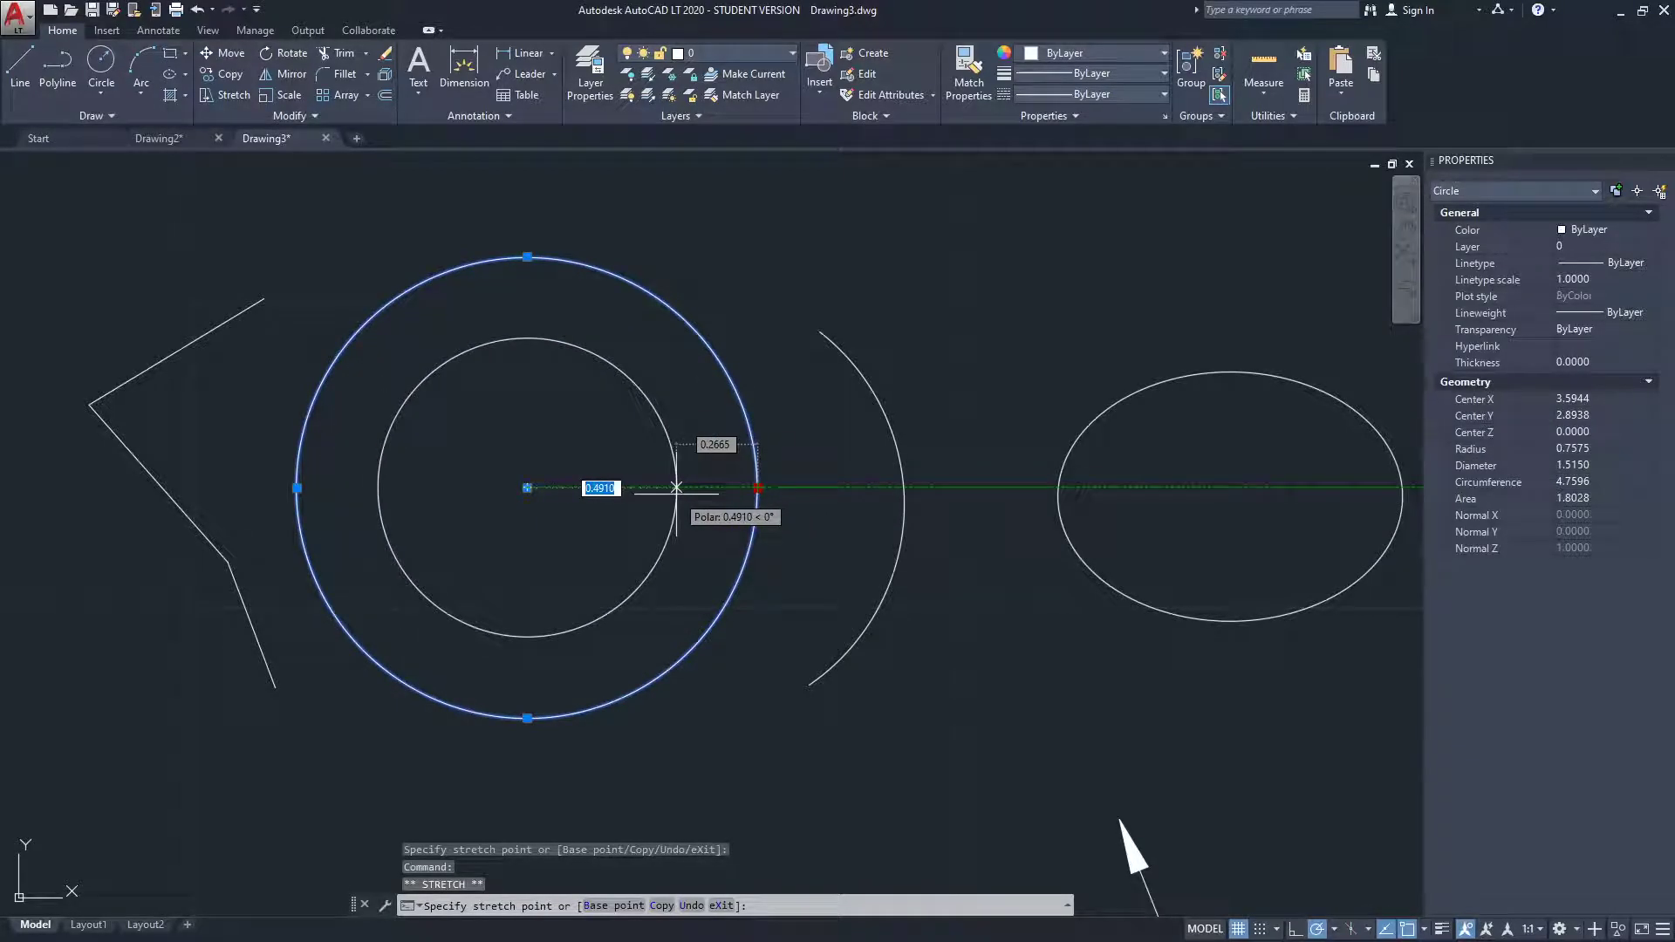
text(0)
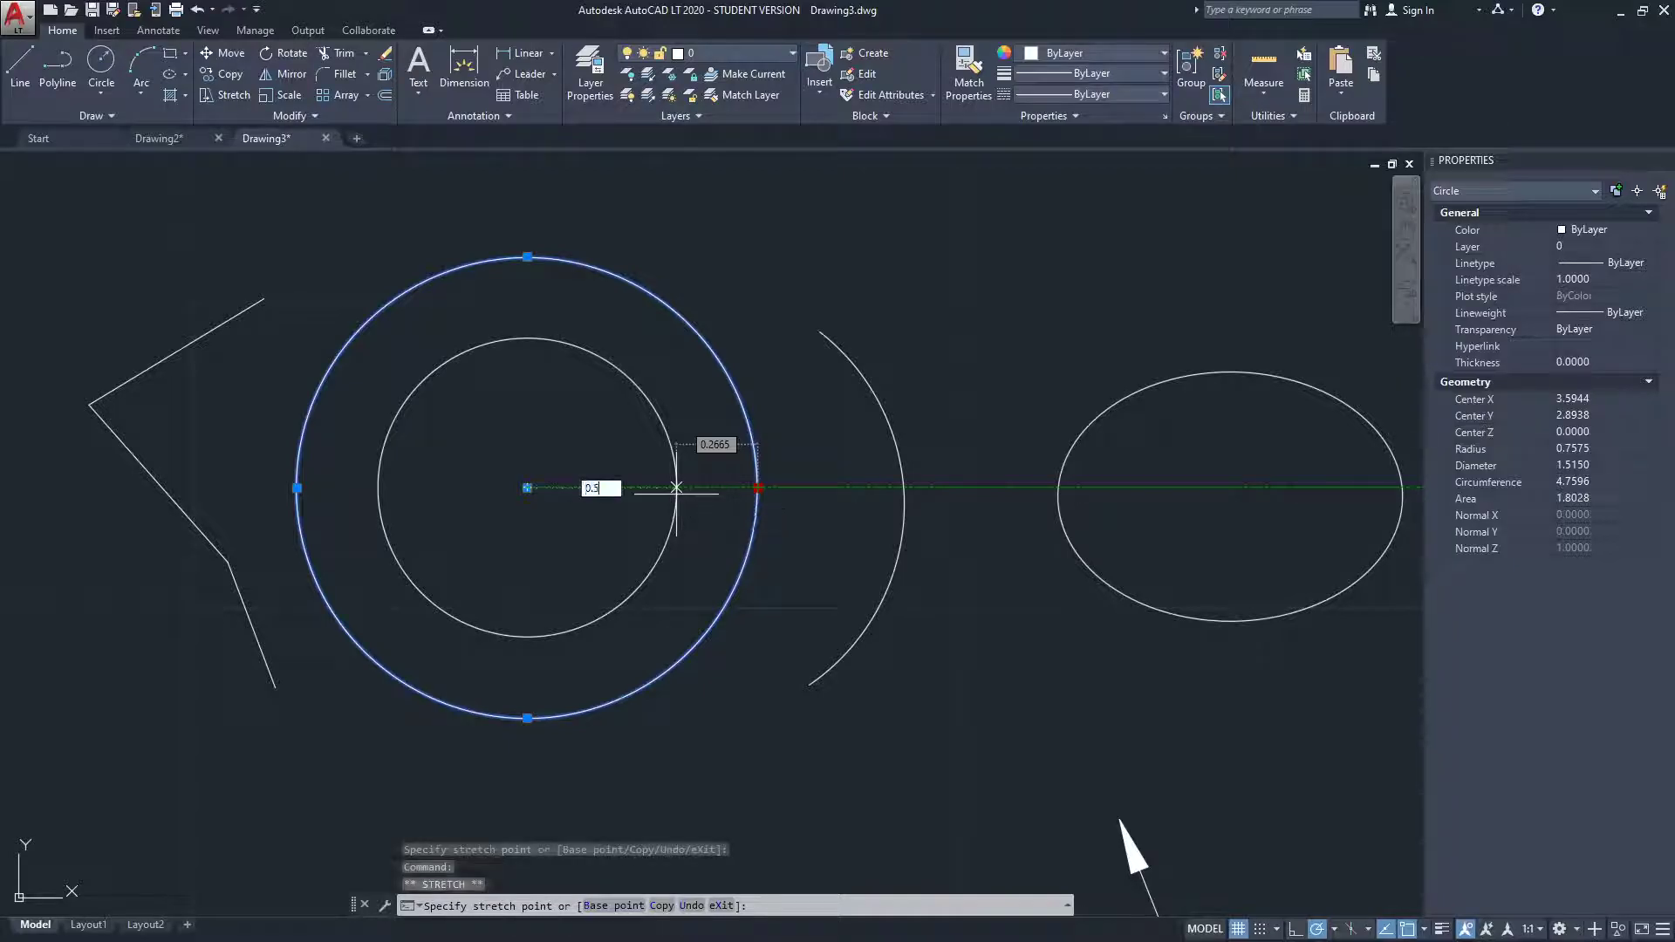
text(.5)
key(Return)
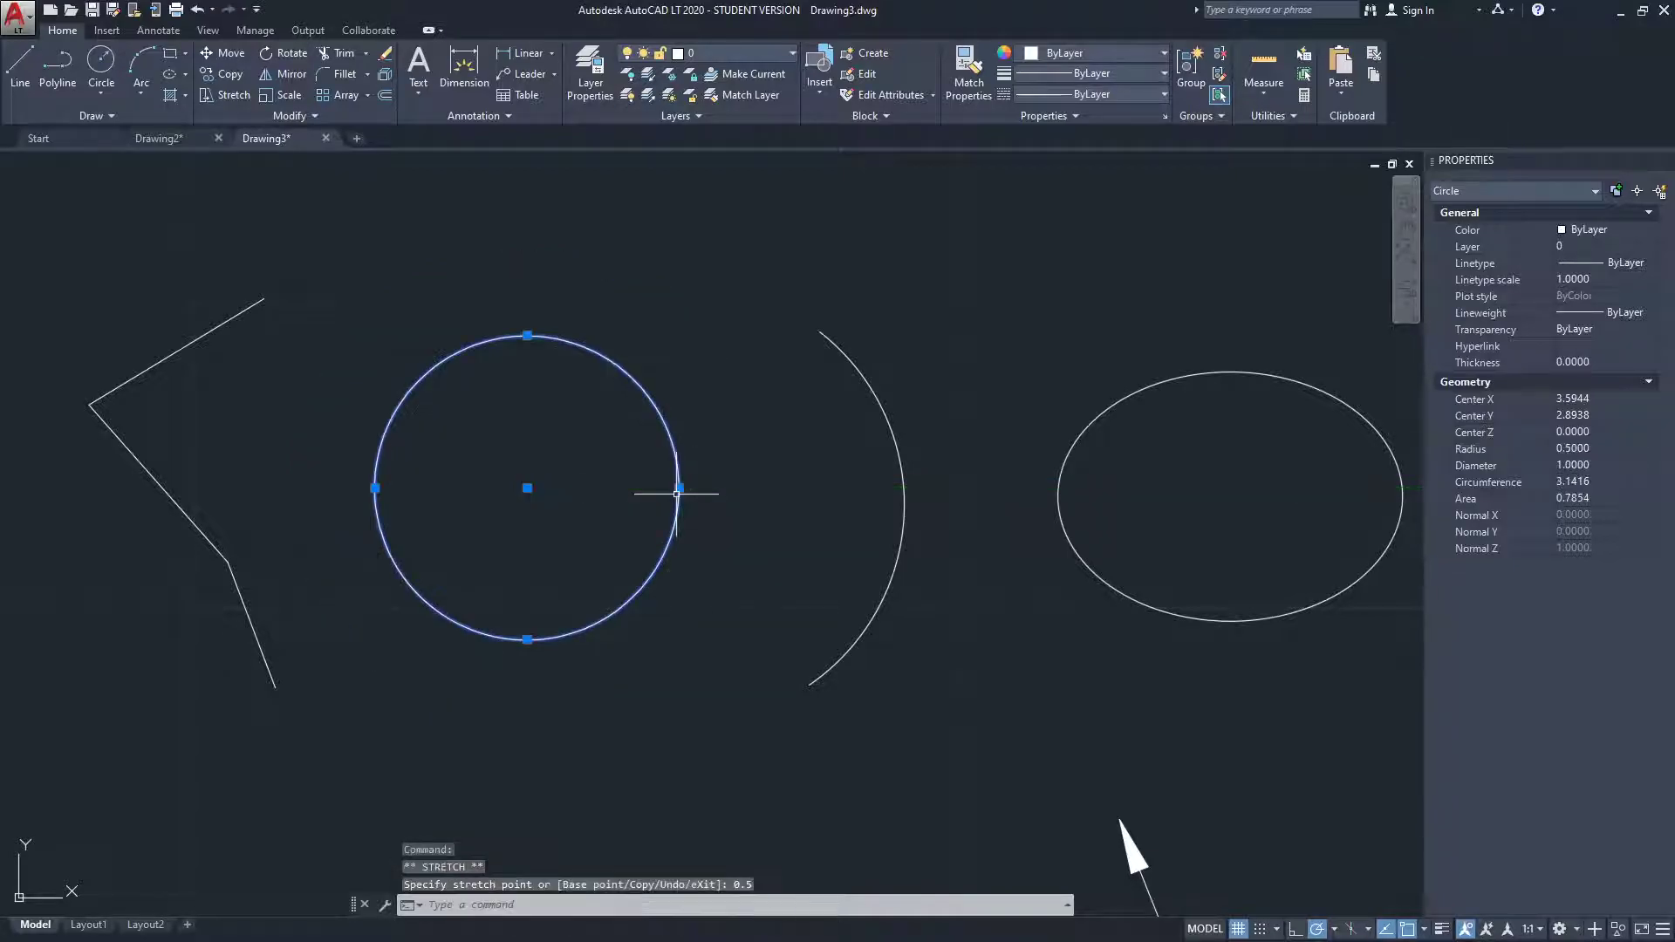
- Move the circle by its centre grip up and to the right, and bring it back near its starting place
click(527, 488)
click(559, 412)
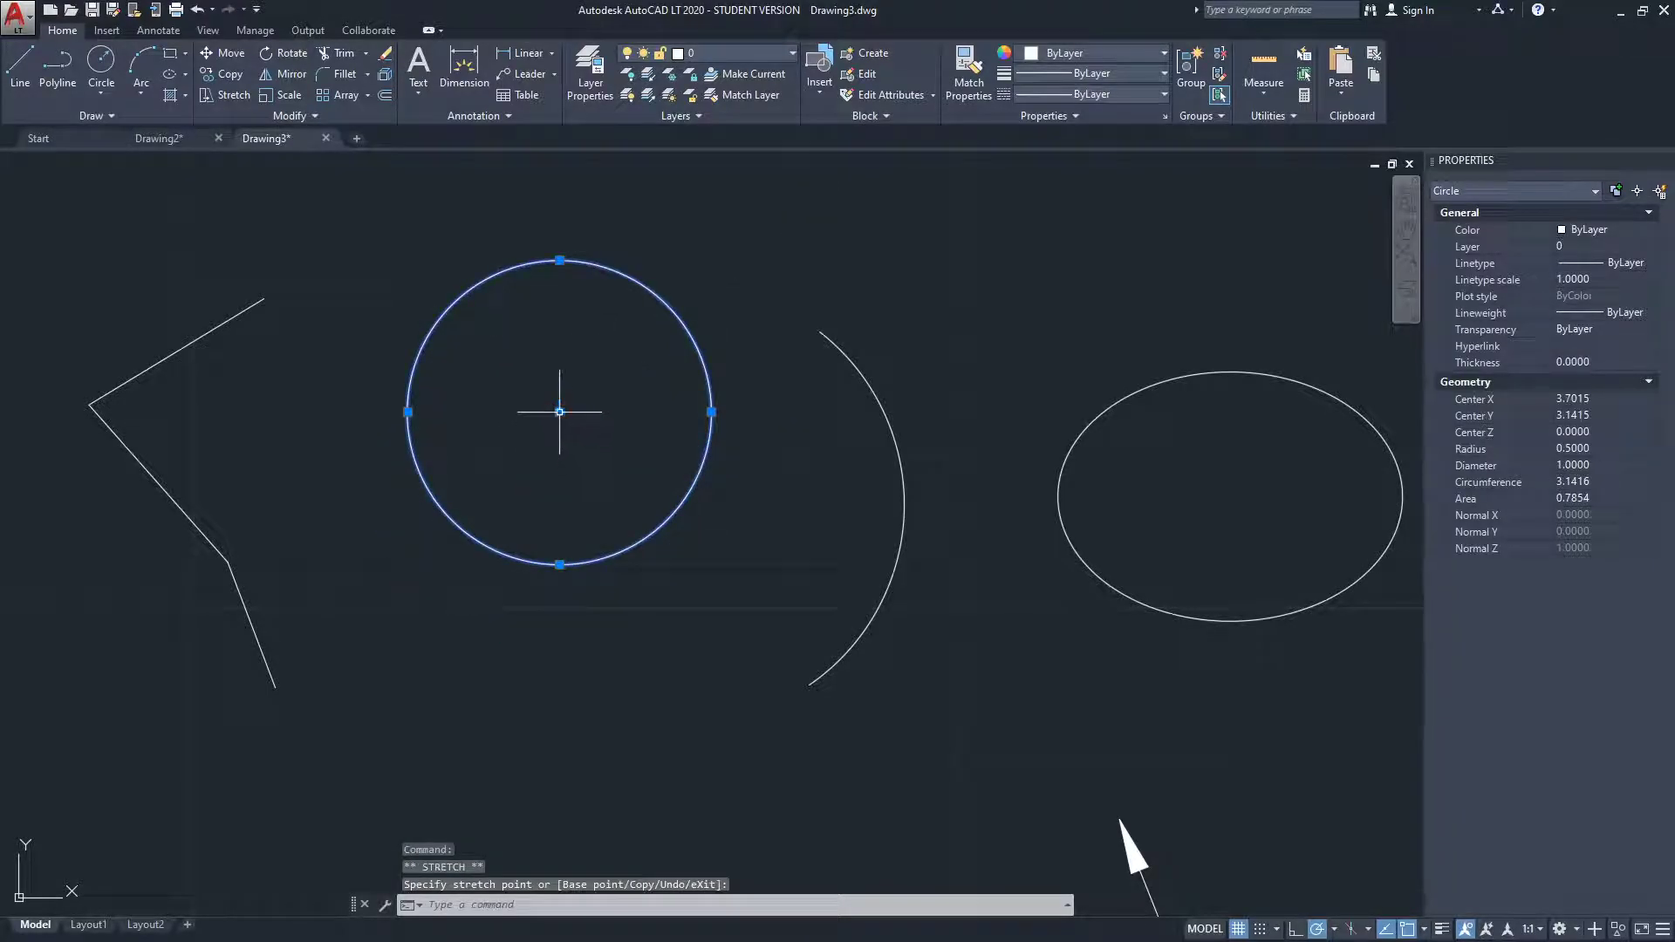
click(491, 495)
- Resize the circle by its quadrant grips to a radius of about 0.44, shift it slightly upward by its centre grip, and deselect it
click(491, 647)
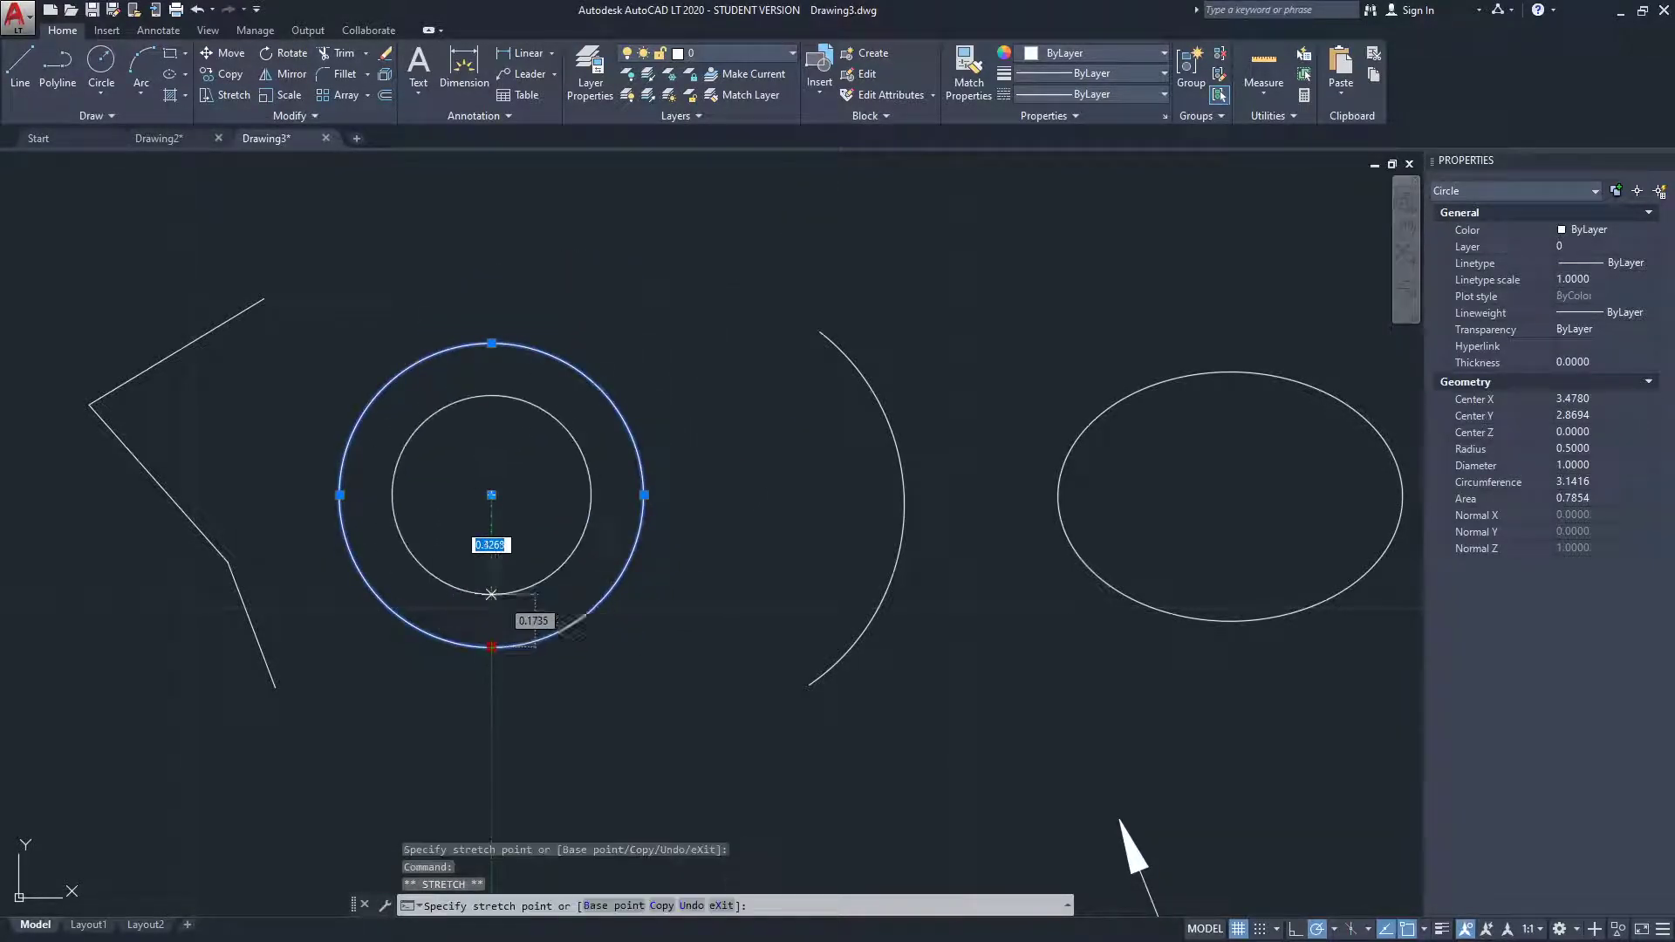
click(324, 495)
click(491, 327)
click(487, 358)
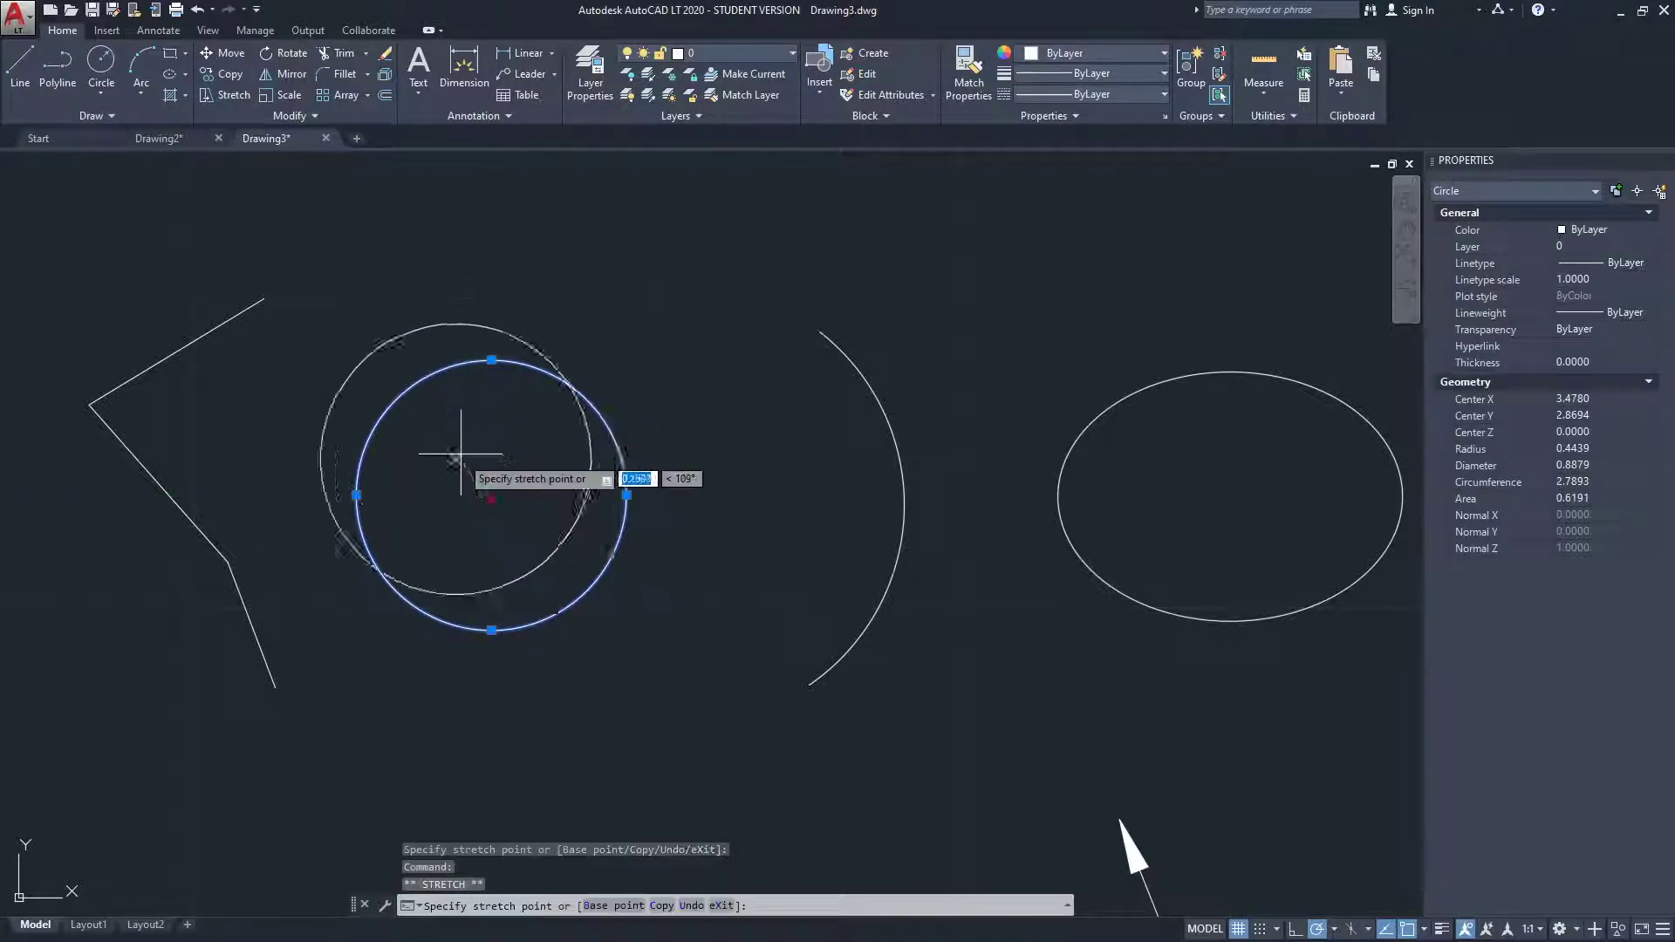
click(503, 460)
middle_drag(569, 347, 392, 355)
scroll(355, 475, down, 1)
scroll(344, 467, up, 1)
key(Escape)
- Select the arc and stretch its upper endpoint up and left over the circle, to a radius of about 1.24
middle_drag(205, 375, 235, 467)
scroll(281, 467, down, 2)
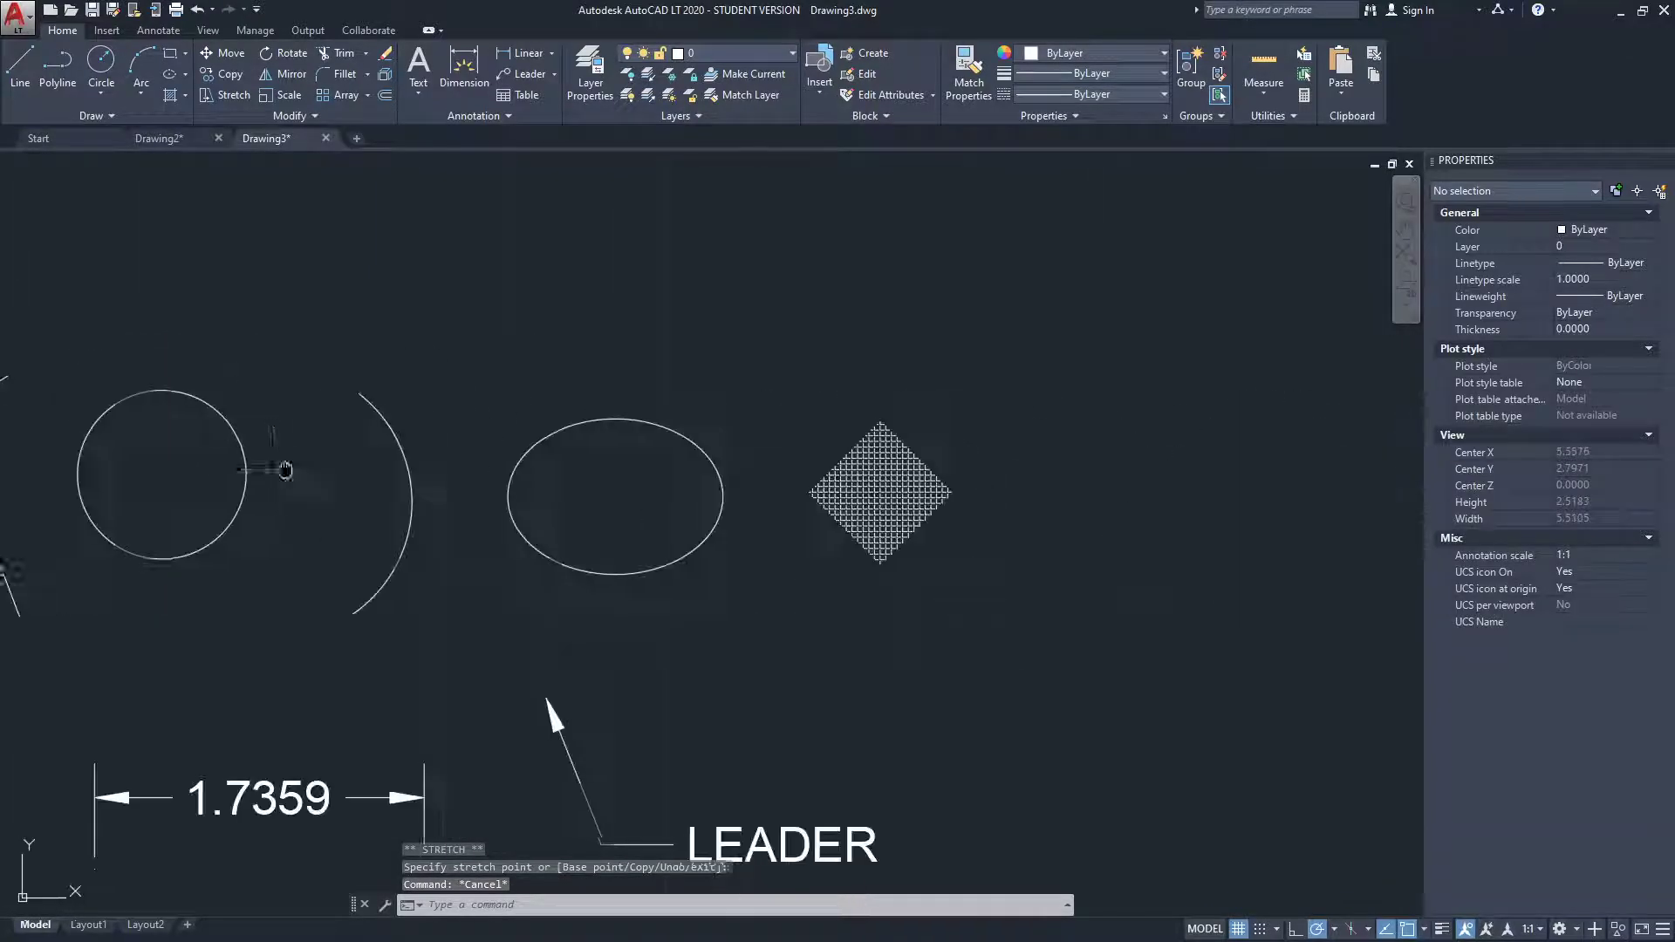
middle_drag(385, 468, 737, 398)
click(738, 403)
click(681, 351)
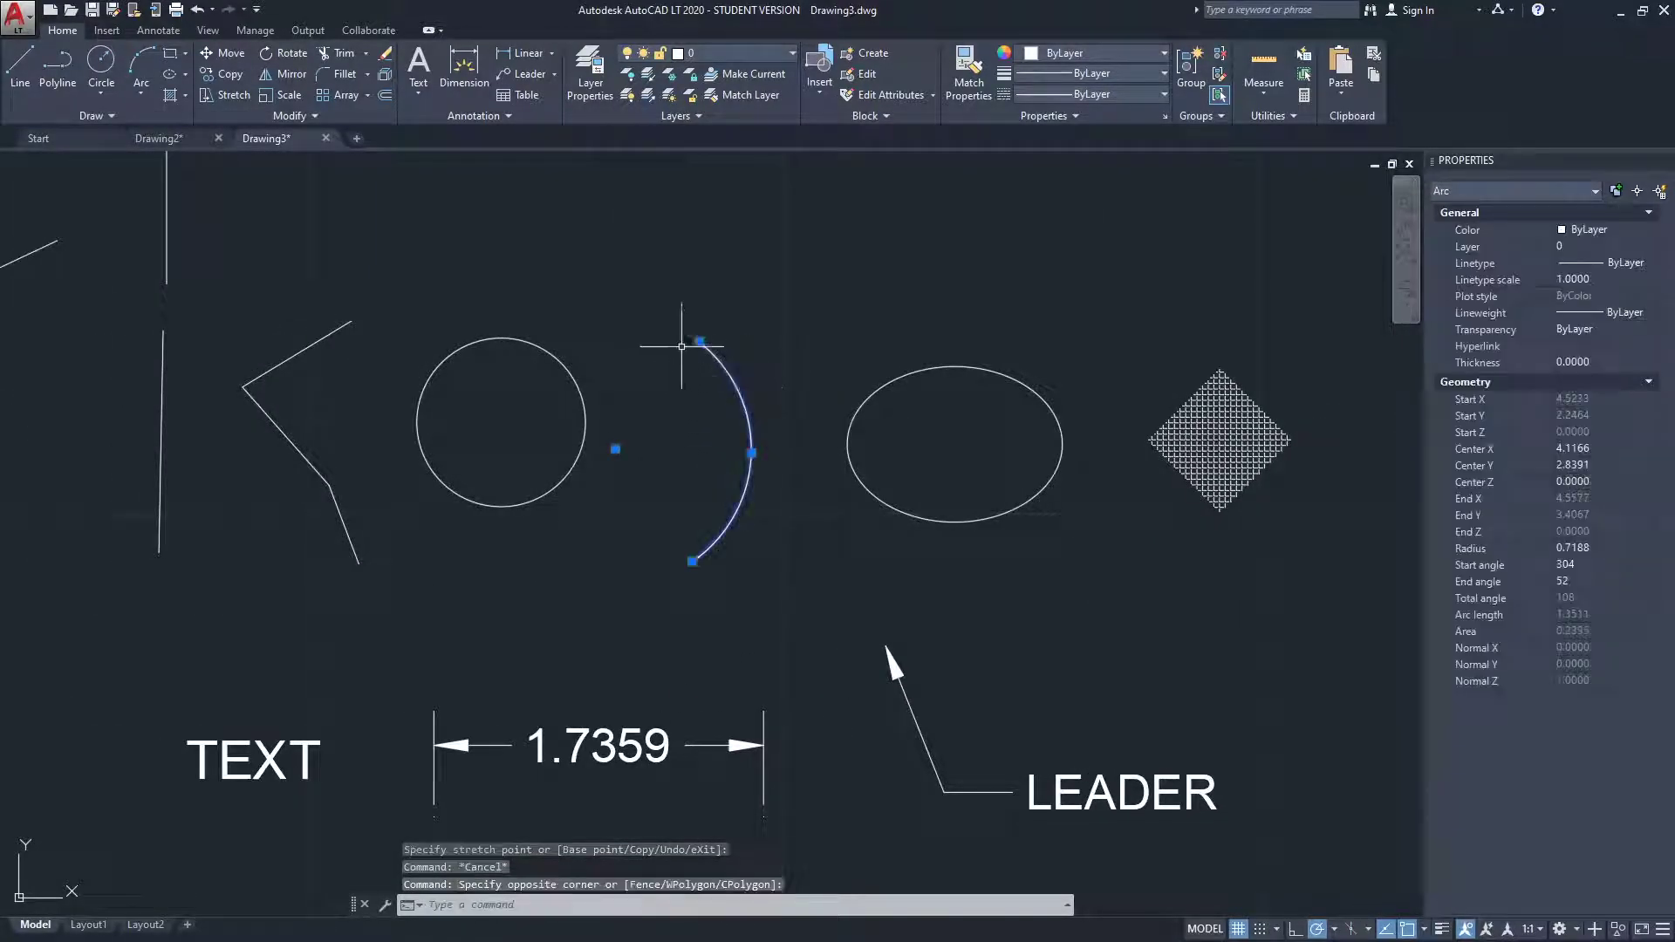
click(698, 341)
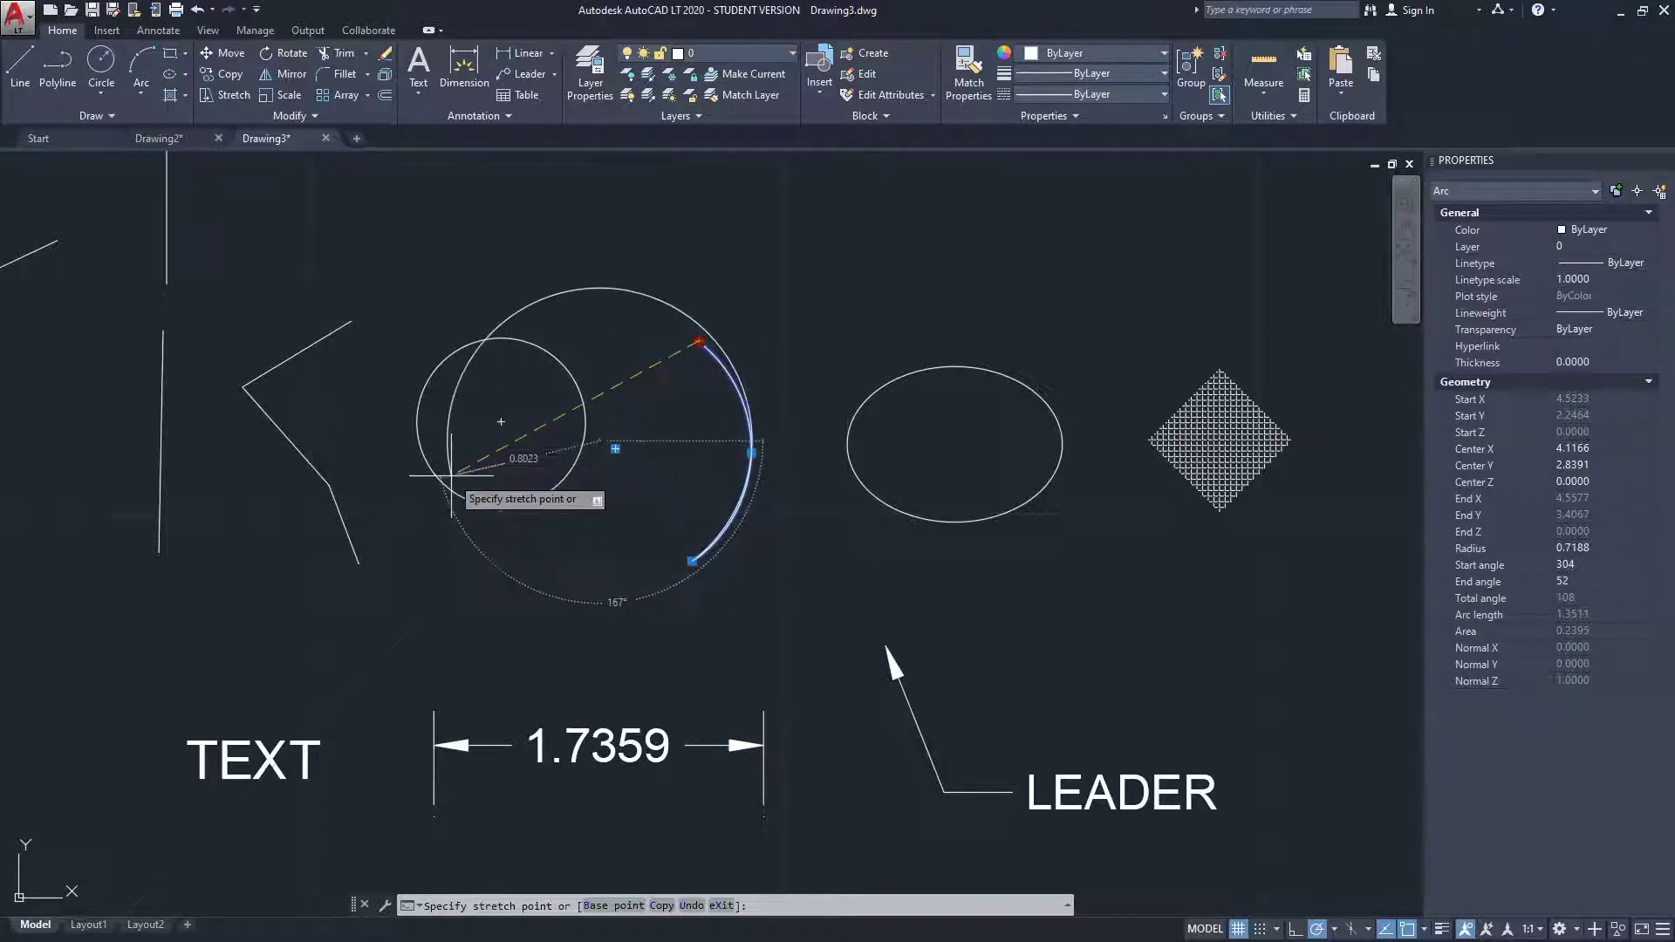
key(Escape)
click(699, 341)
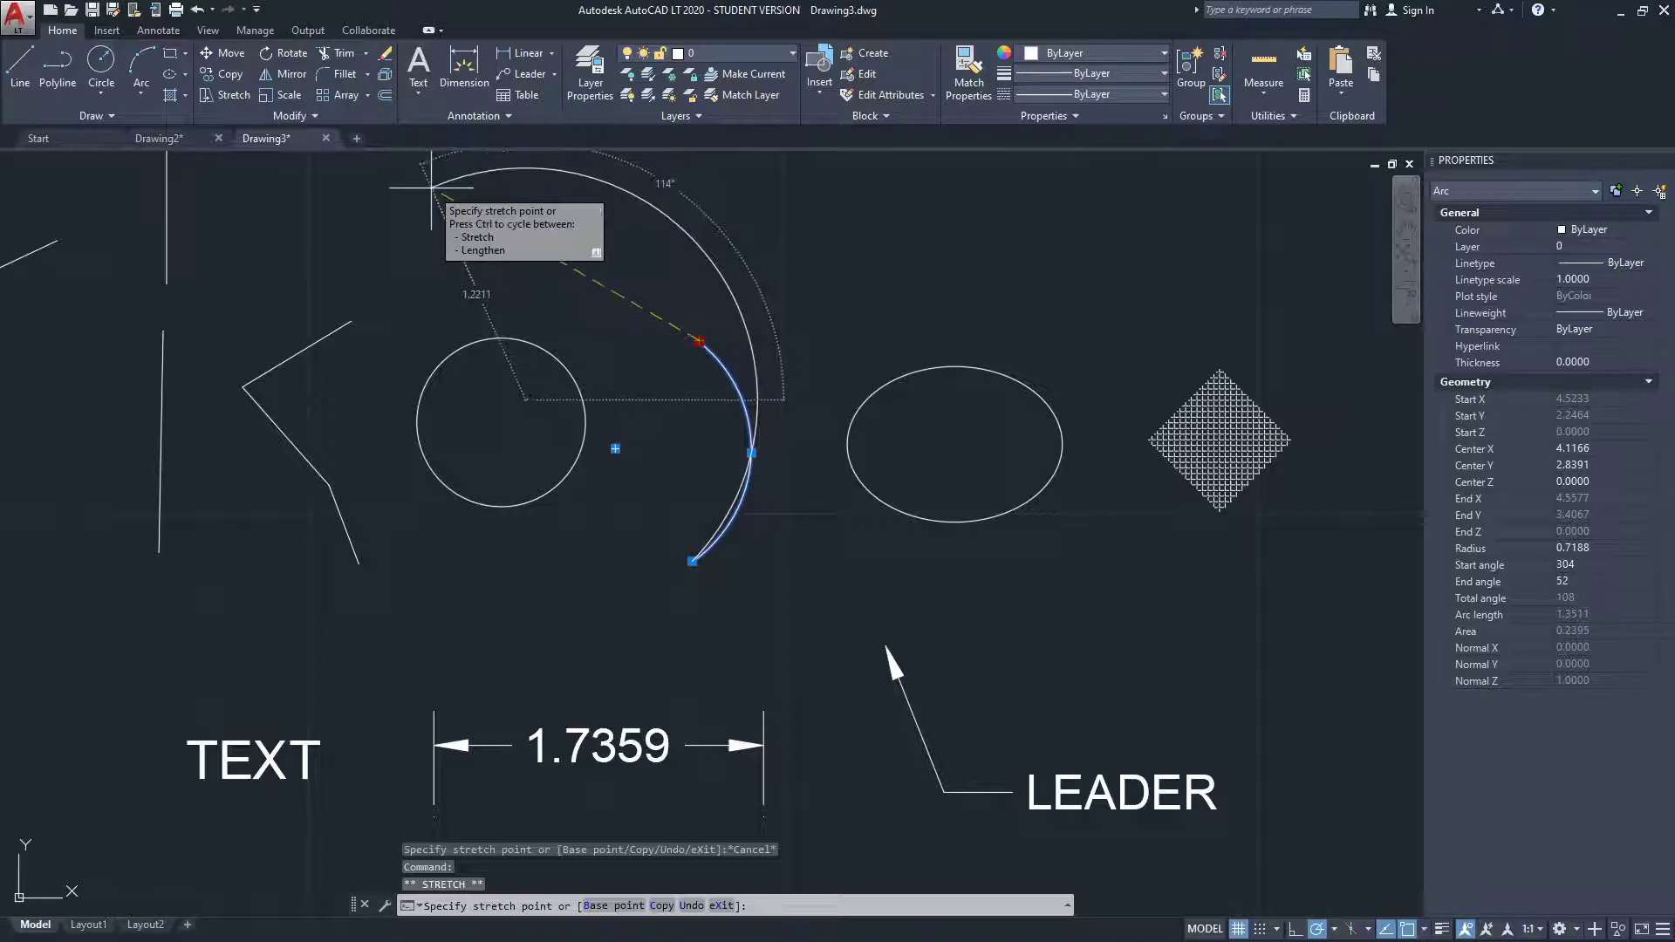
click(399, 193)
- Stretch the arc's lower endpoint outward and back near its place, and pull its midpoint grip inward to a radius of about 1.53
middle_drag(658, 277, 661, 346)
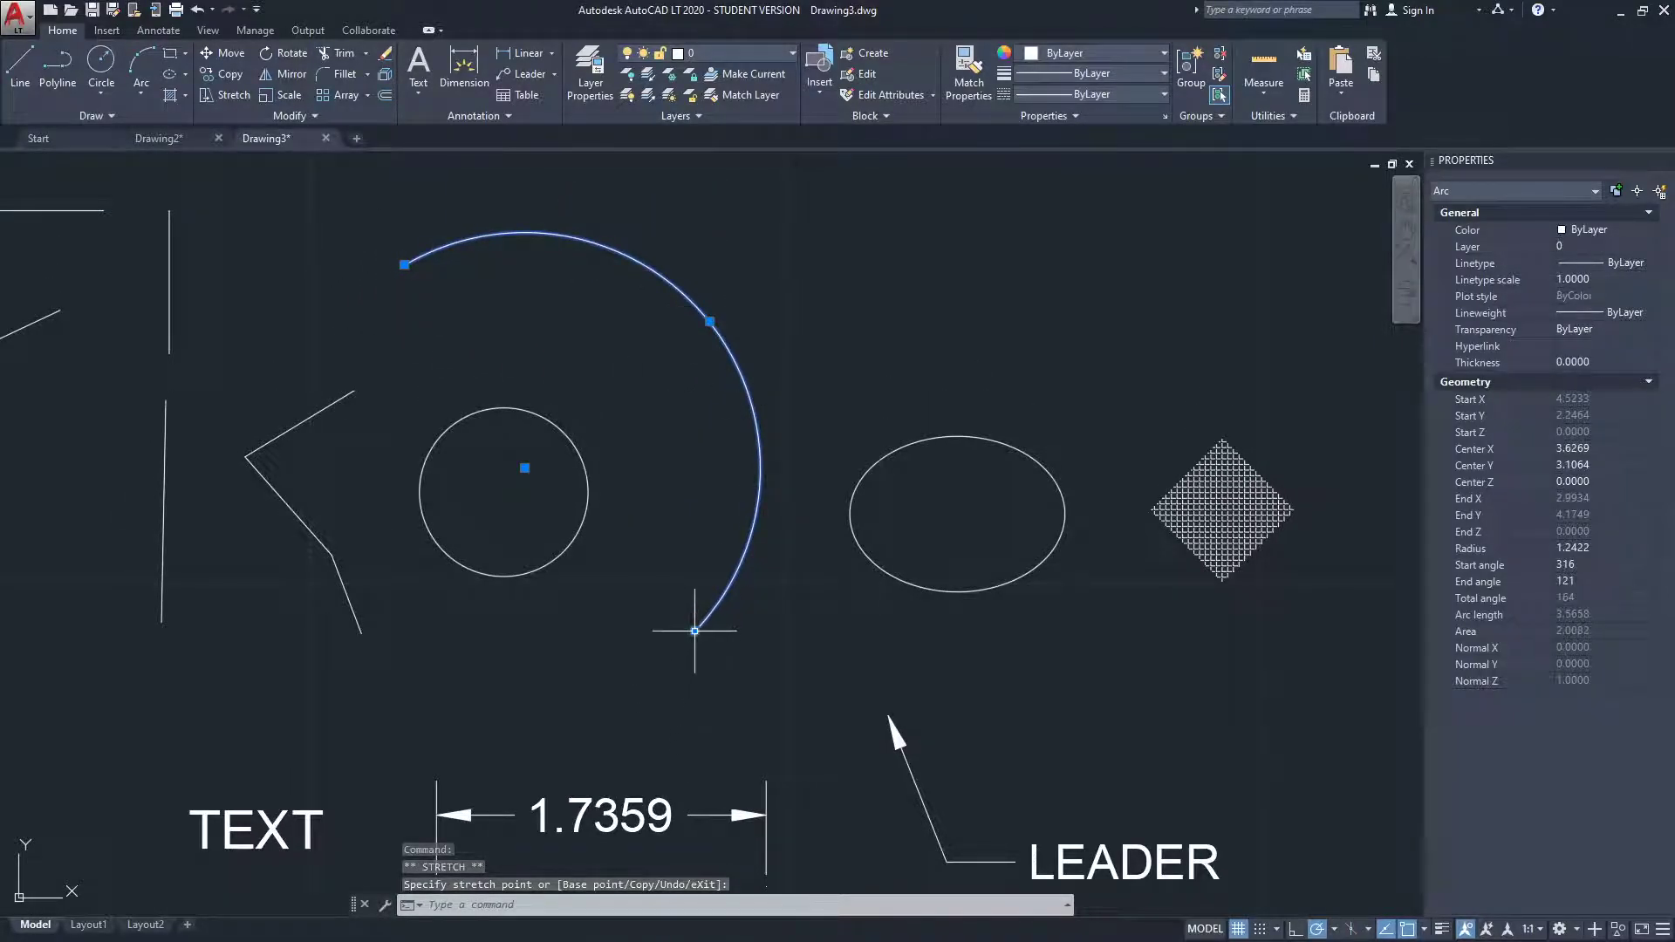
click(694, 630)
click(777, 661)
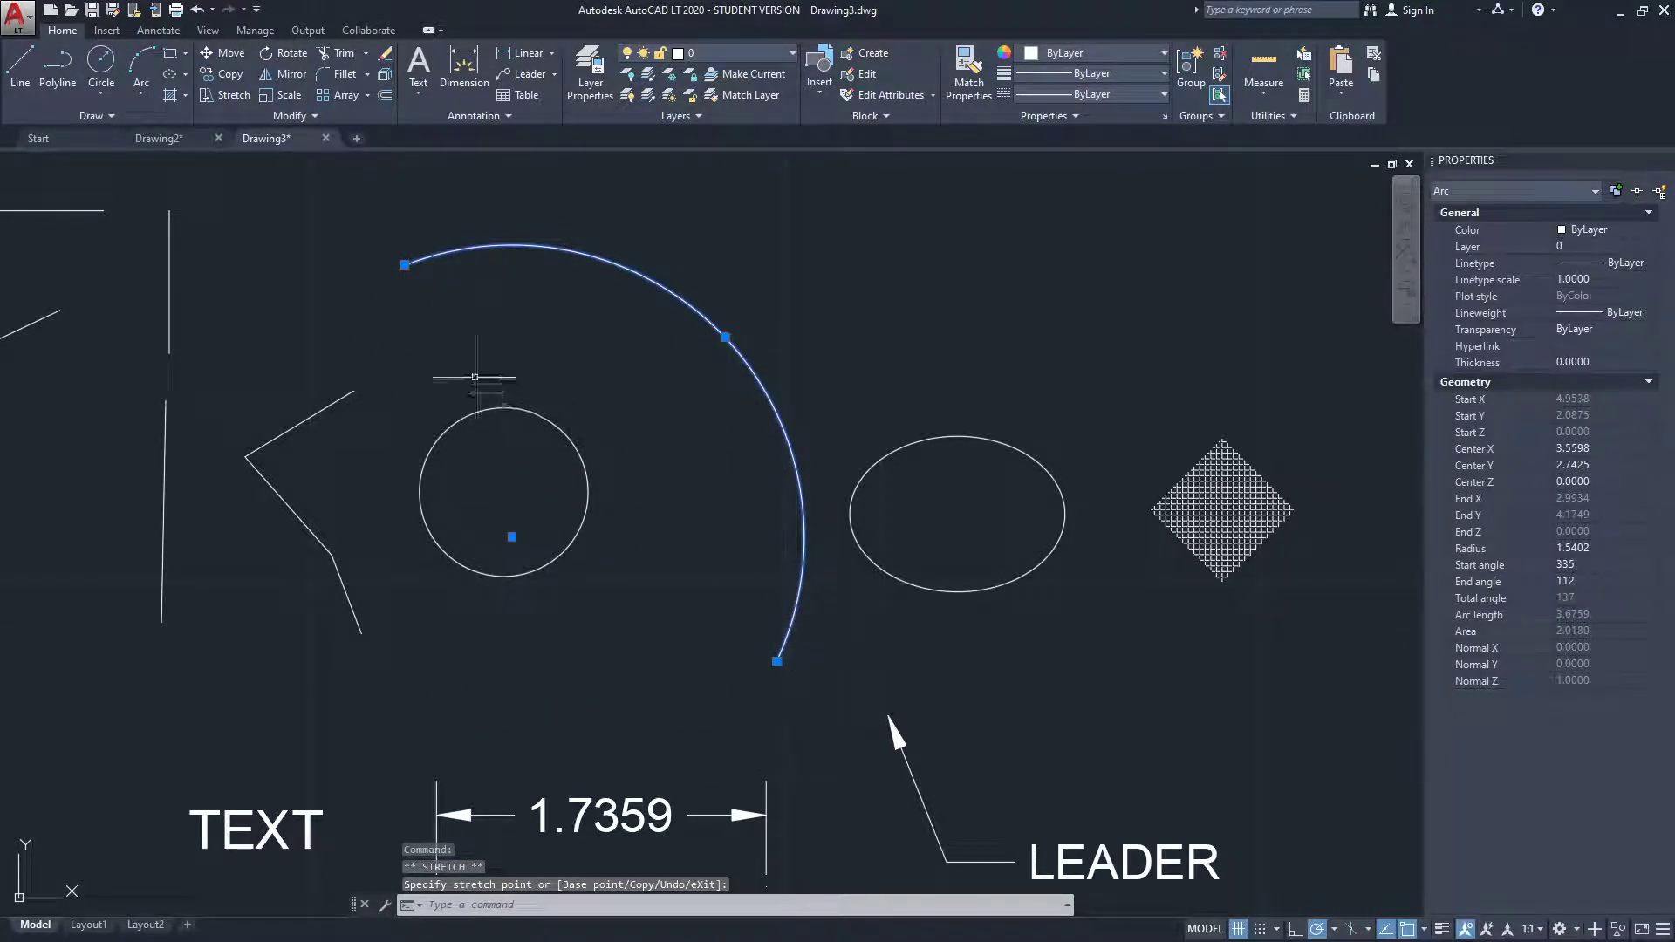
click(777, 661)
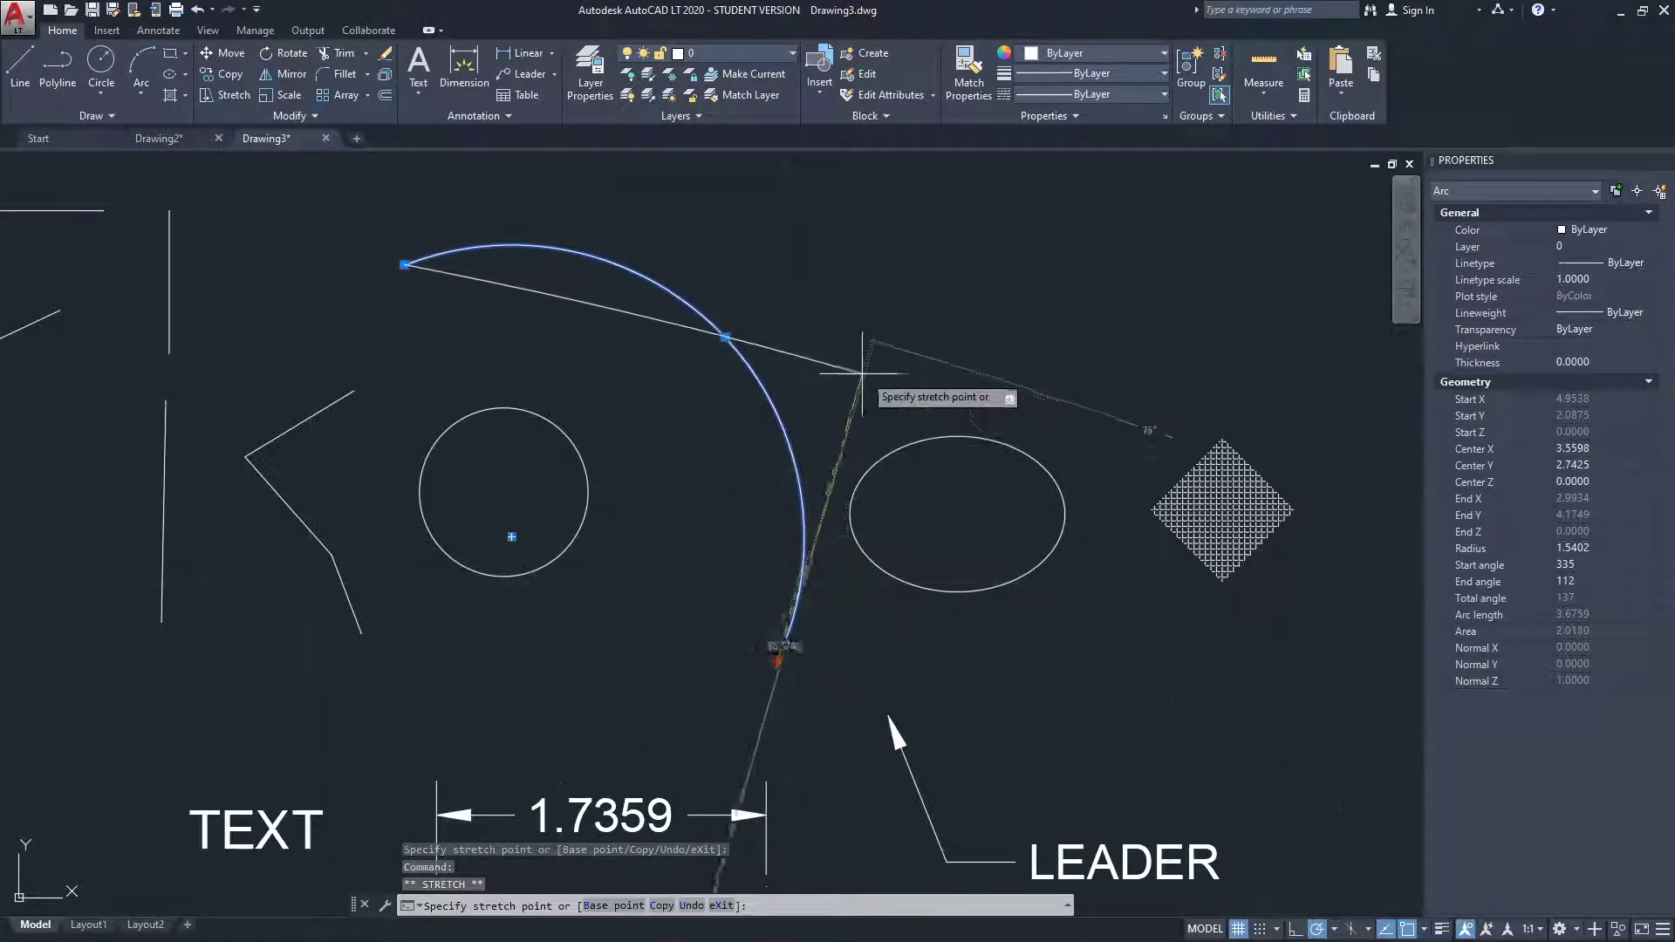
click(702, 632)
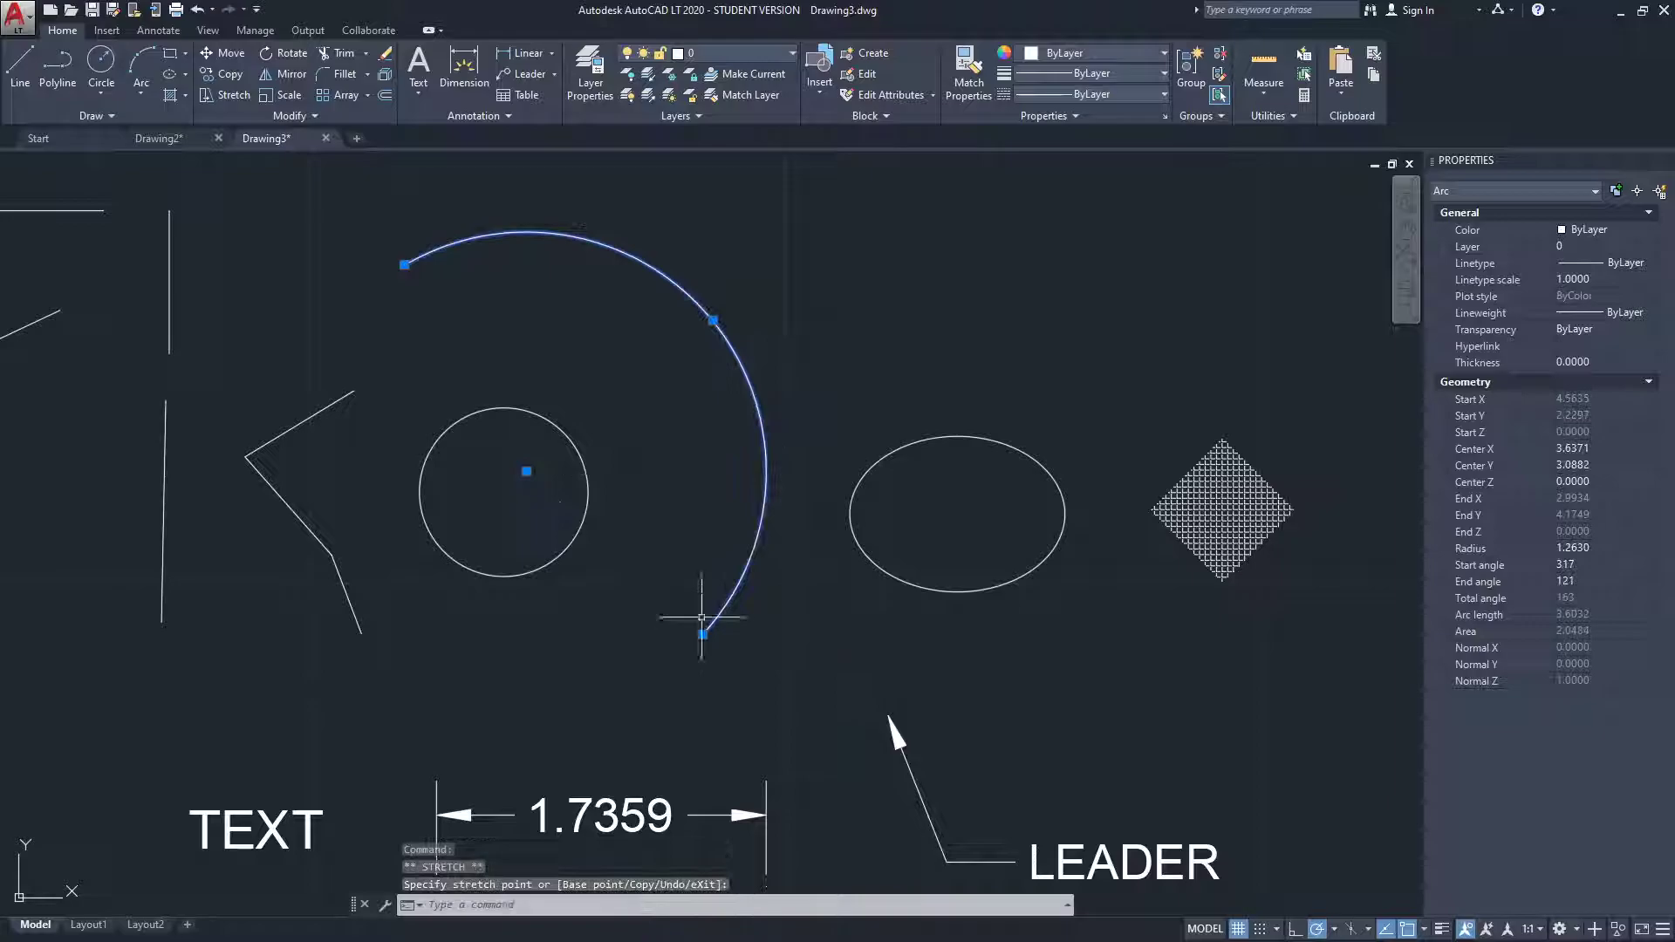
click(713, 320)
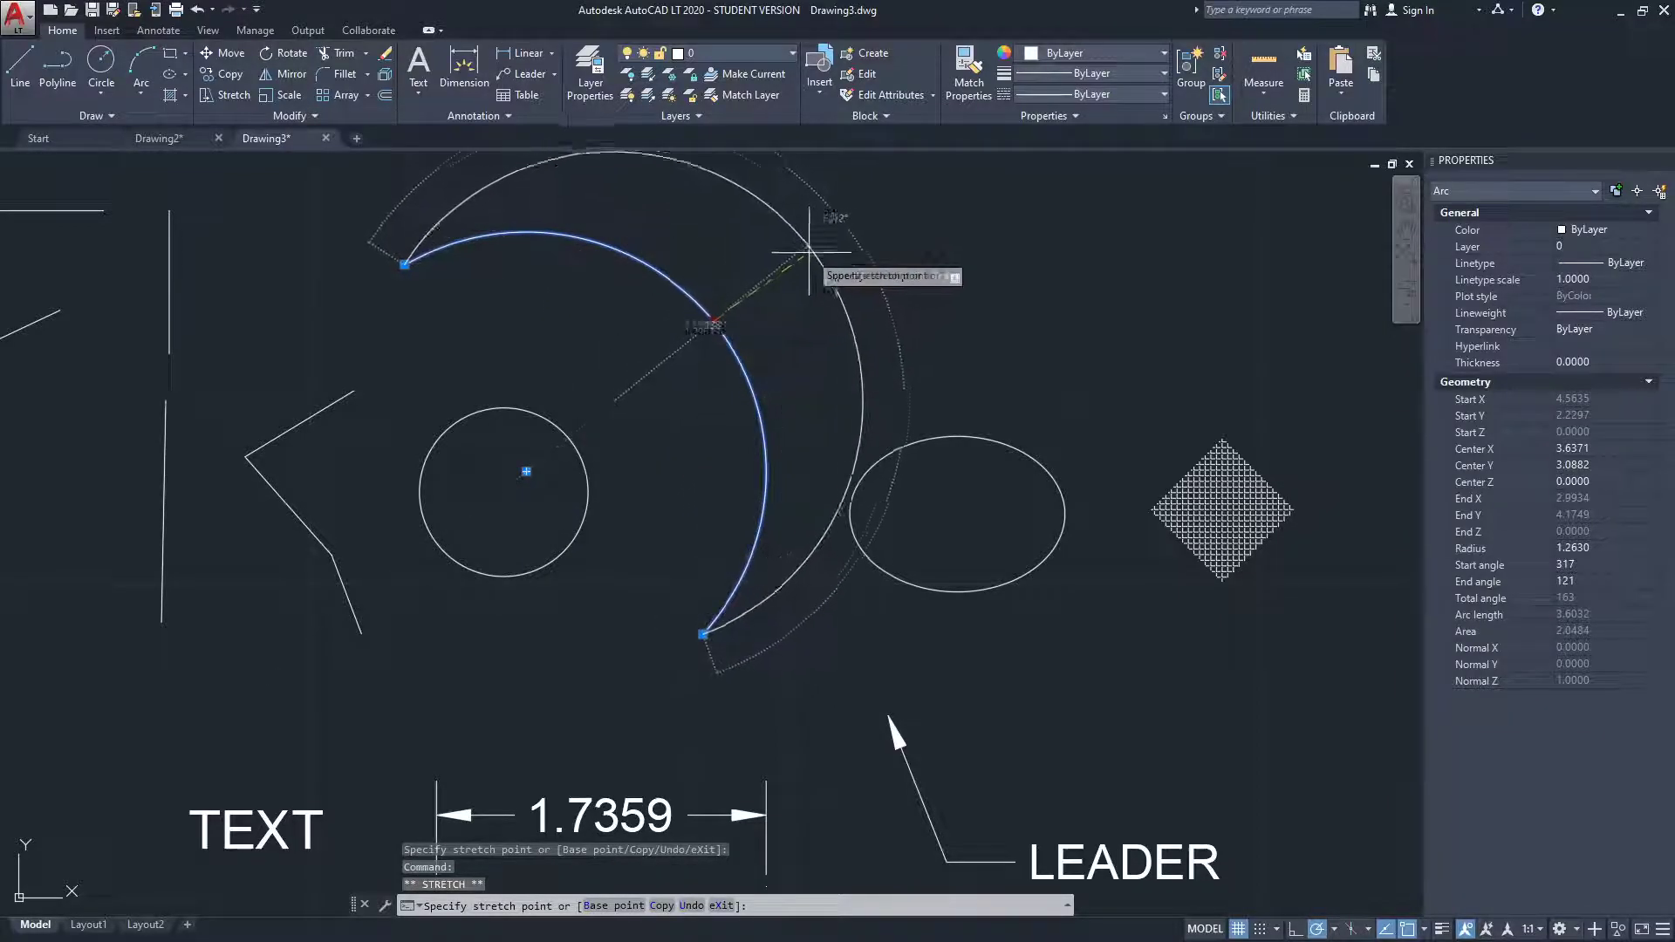
click(648, 373)
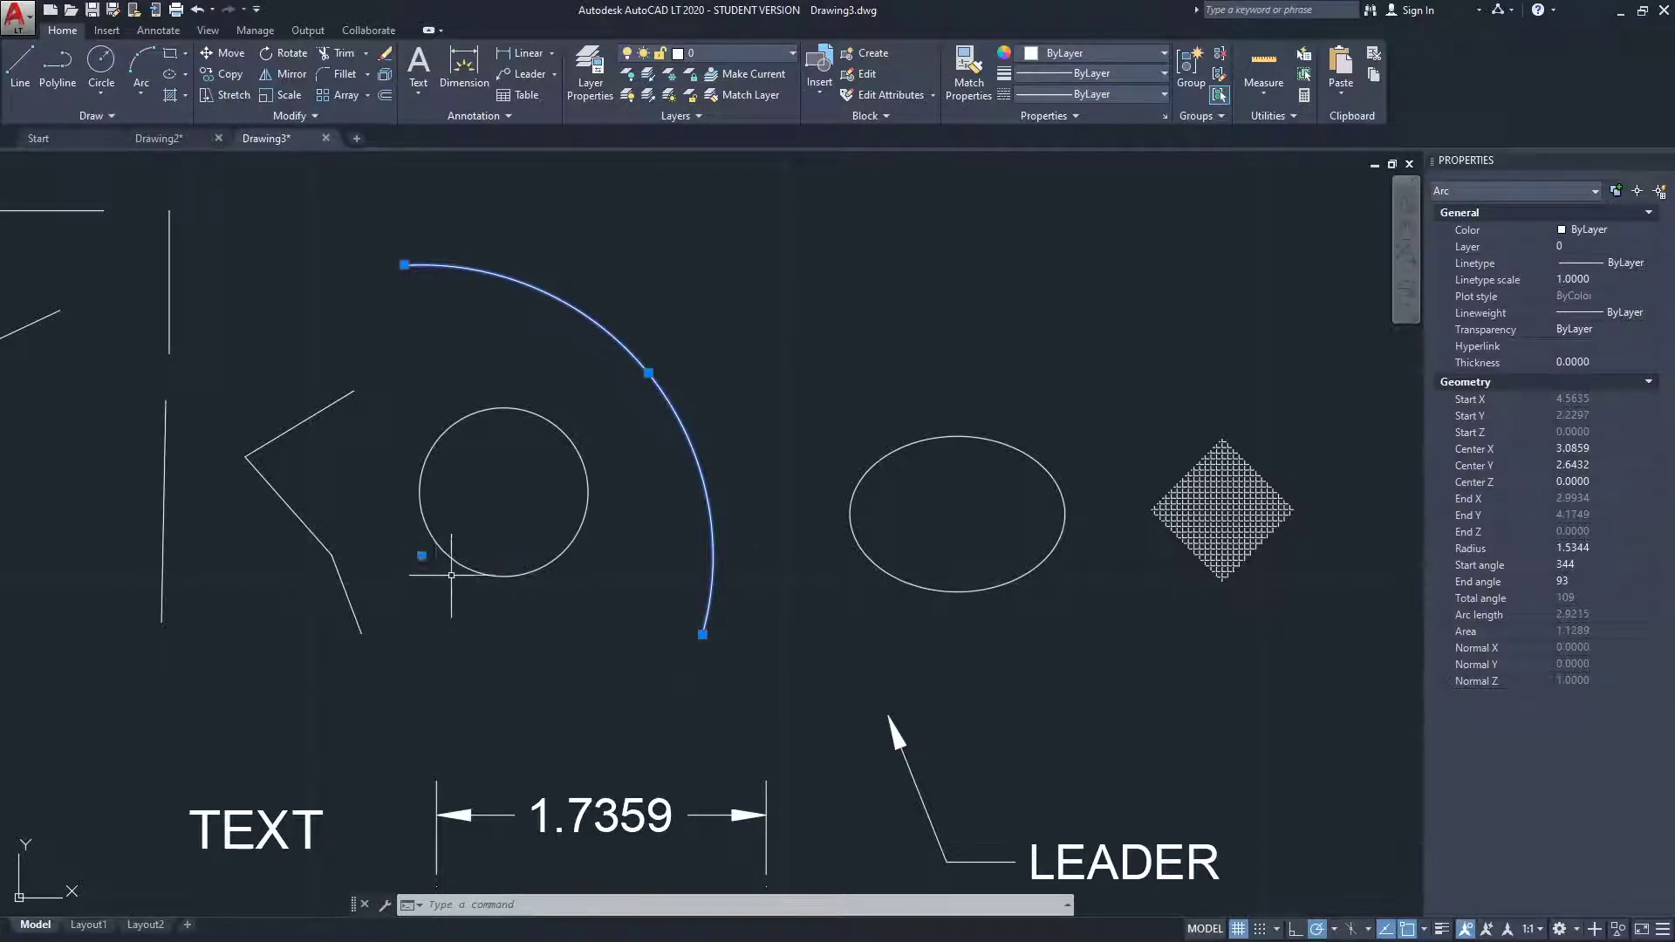
- Move the arc by its centre grip up above all the other objects, and bring it back down beside the circle
middle_drag(409, 550, 566, 550)
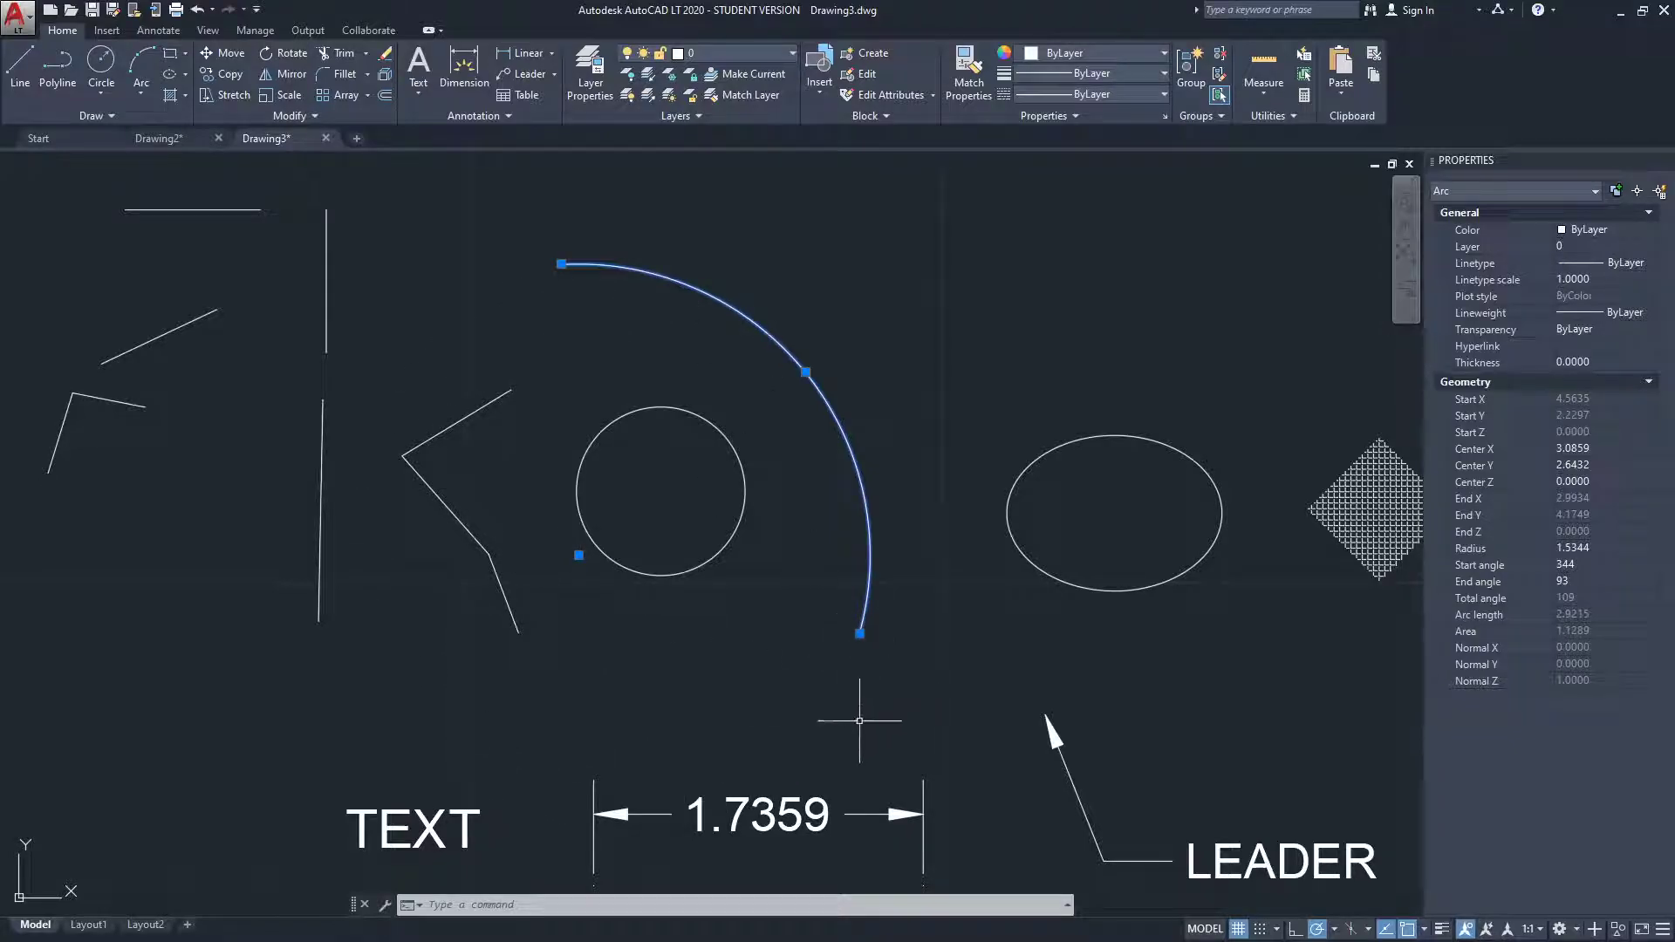
click(578, 555)
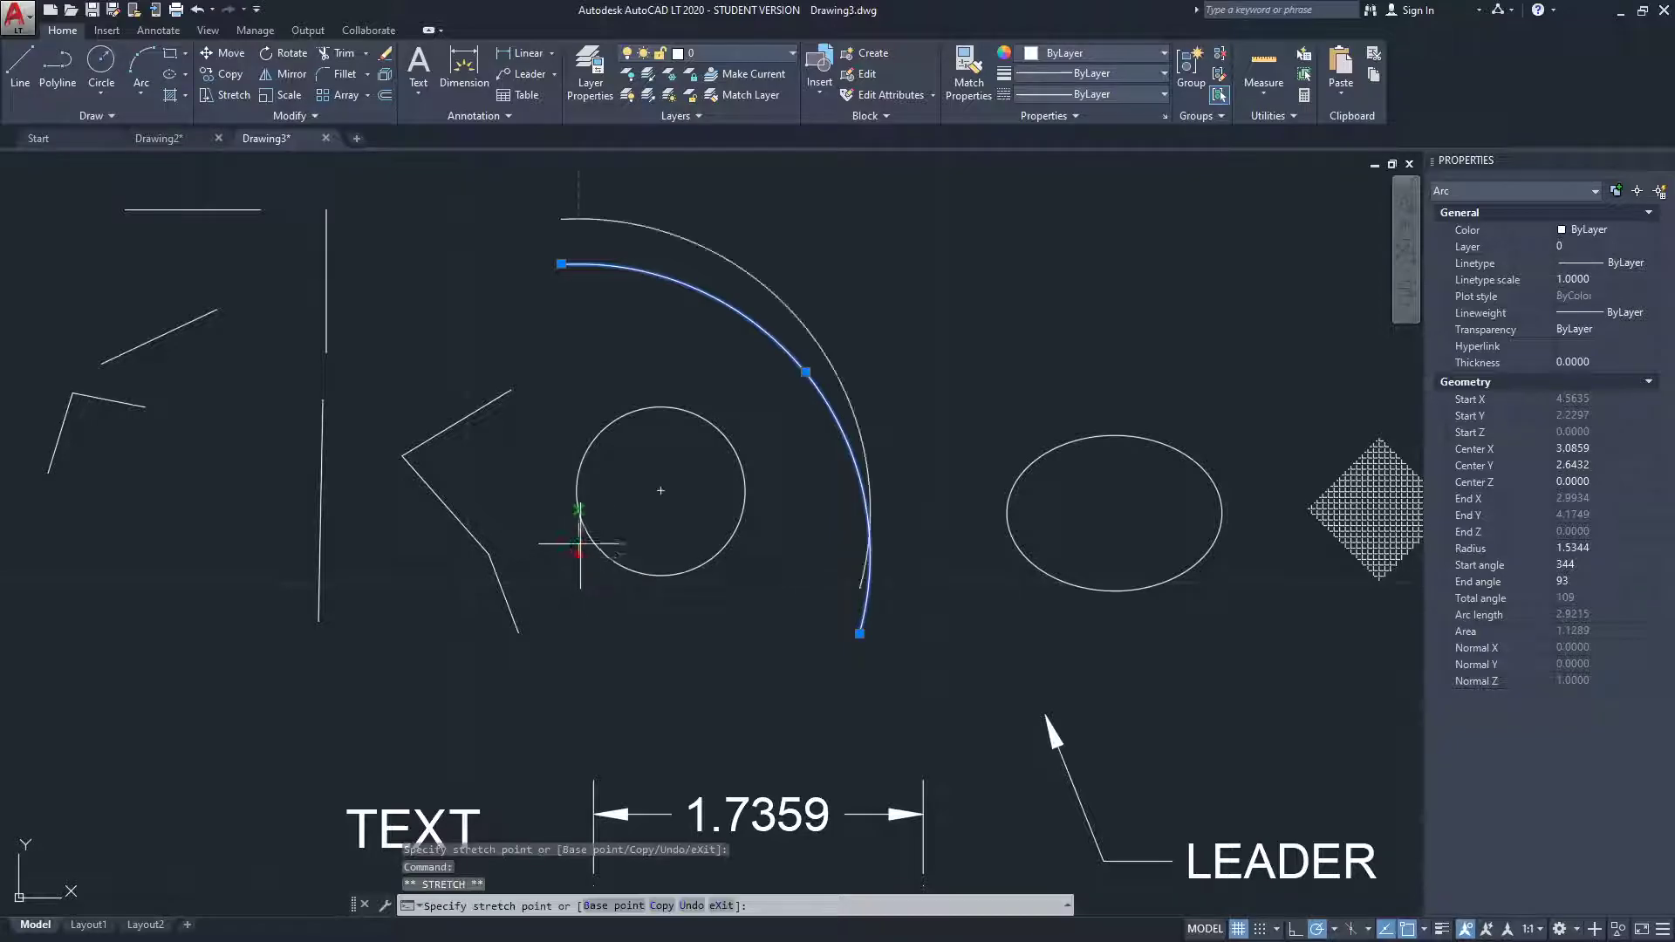
scroll(598, 586, down, 4)
click(679, 403)
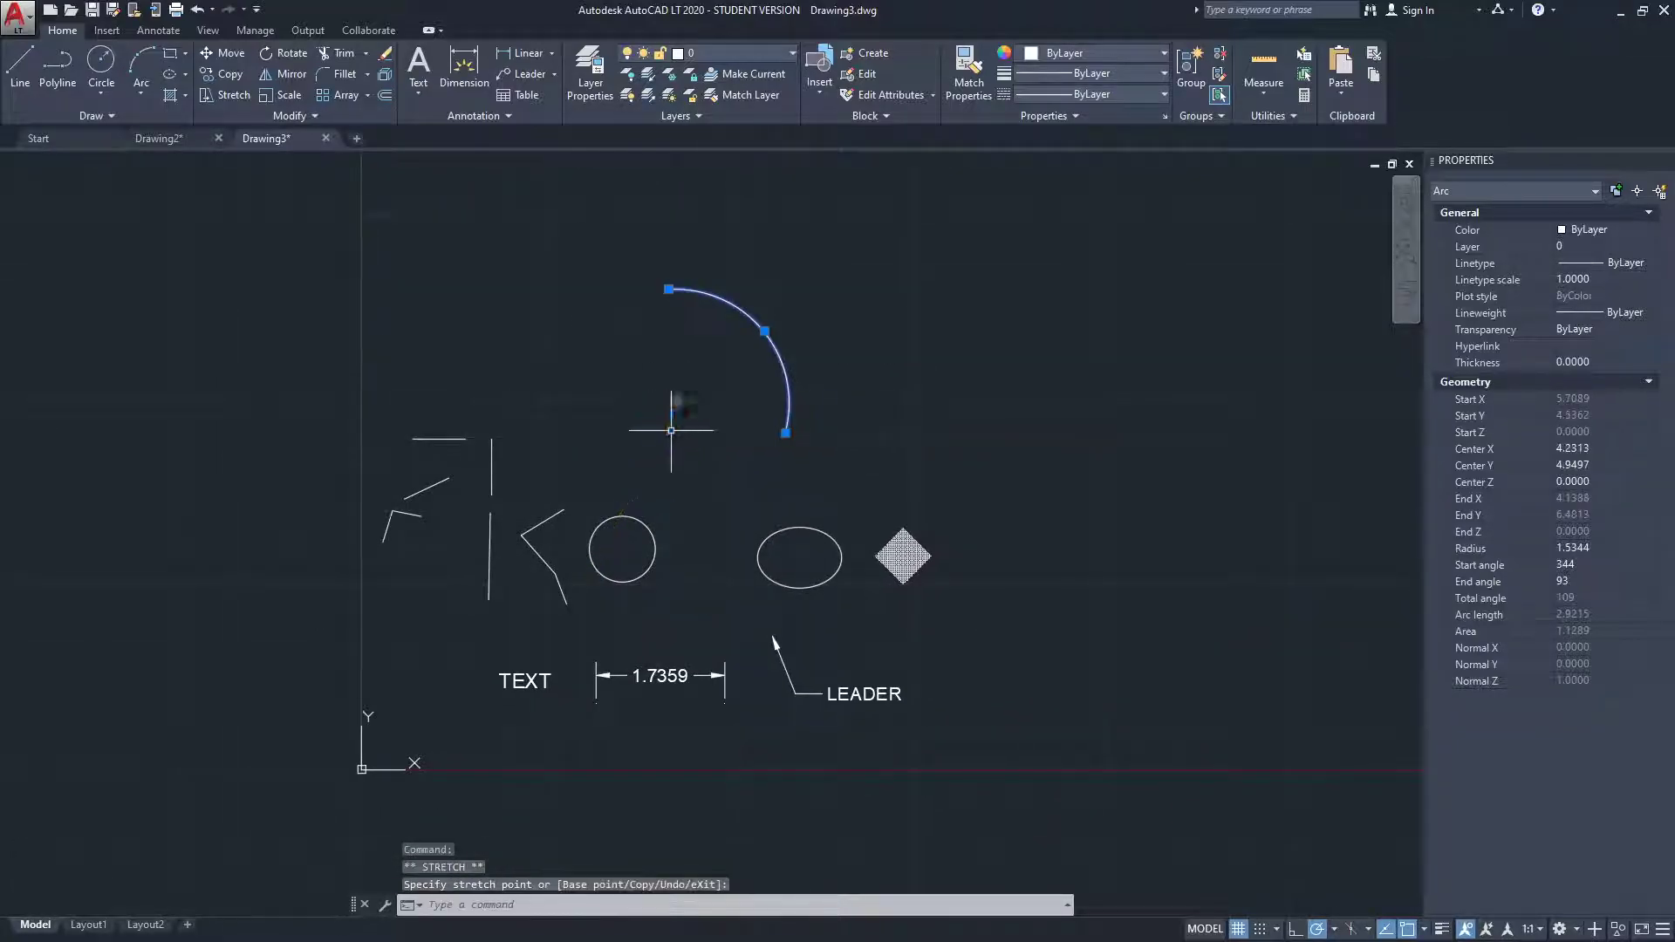
click(676, 402)
scroll(622, 550, up, 2)
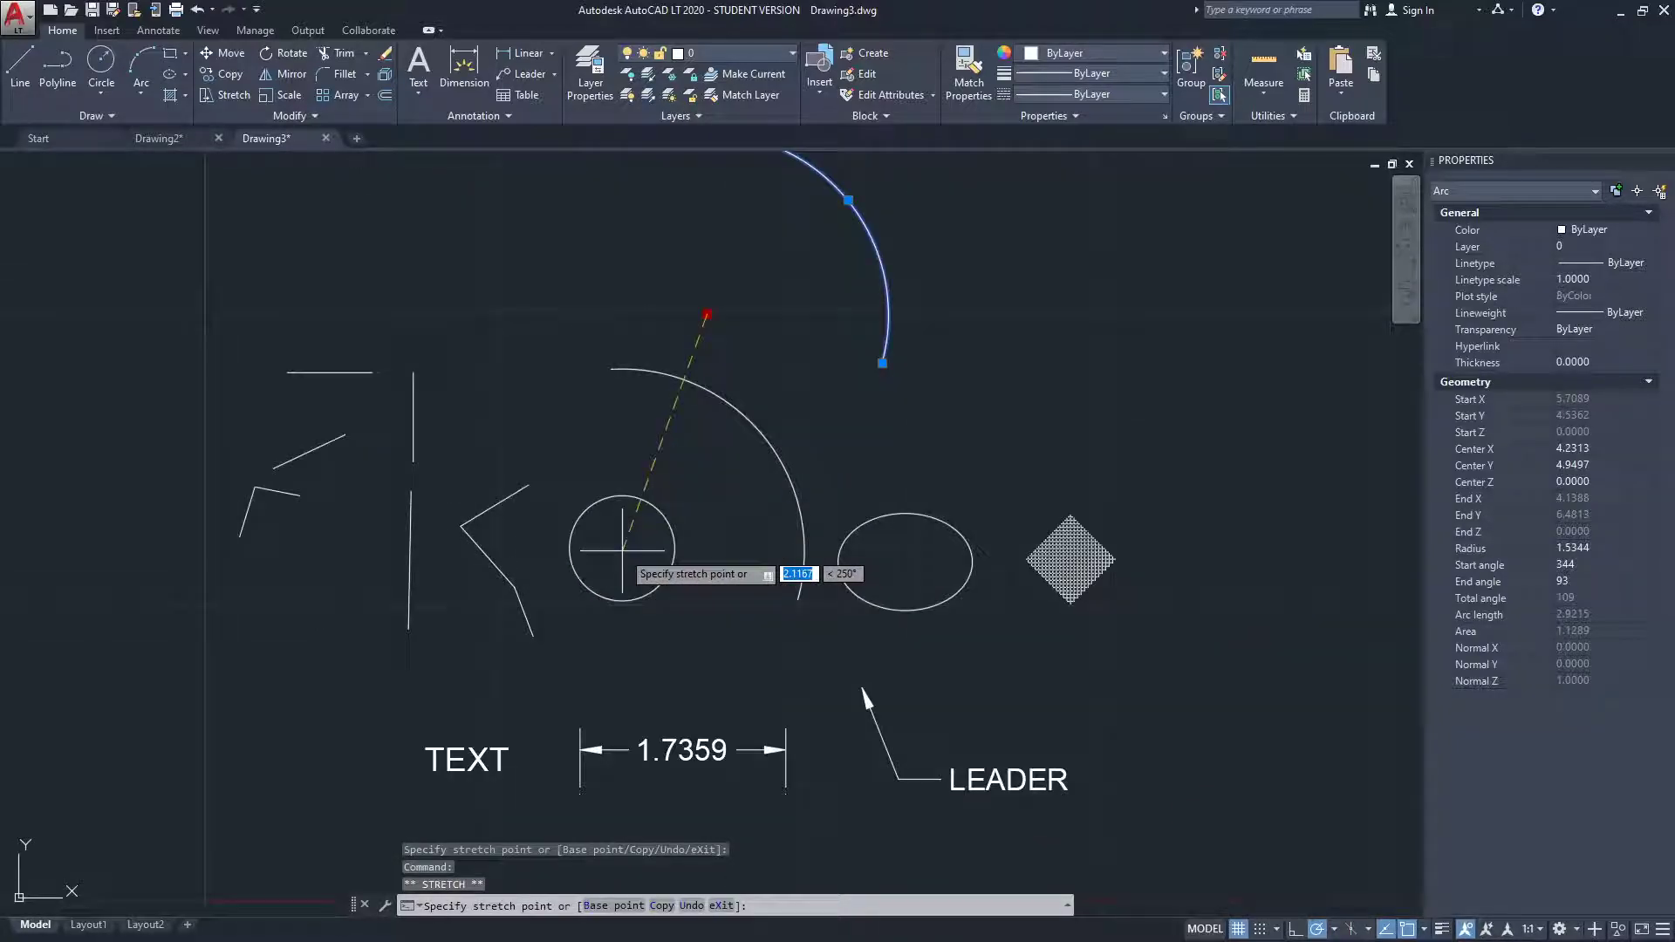
click(586, 615)
- Stretch the arc's upper endpoint to the right, clear of the circle, to a radius of about 0.81
click(575, 434)
scroll(749, 561, up, 2)
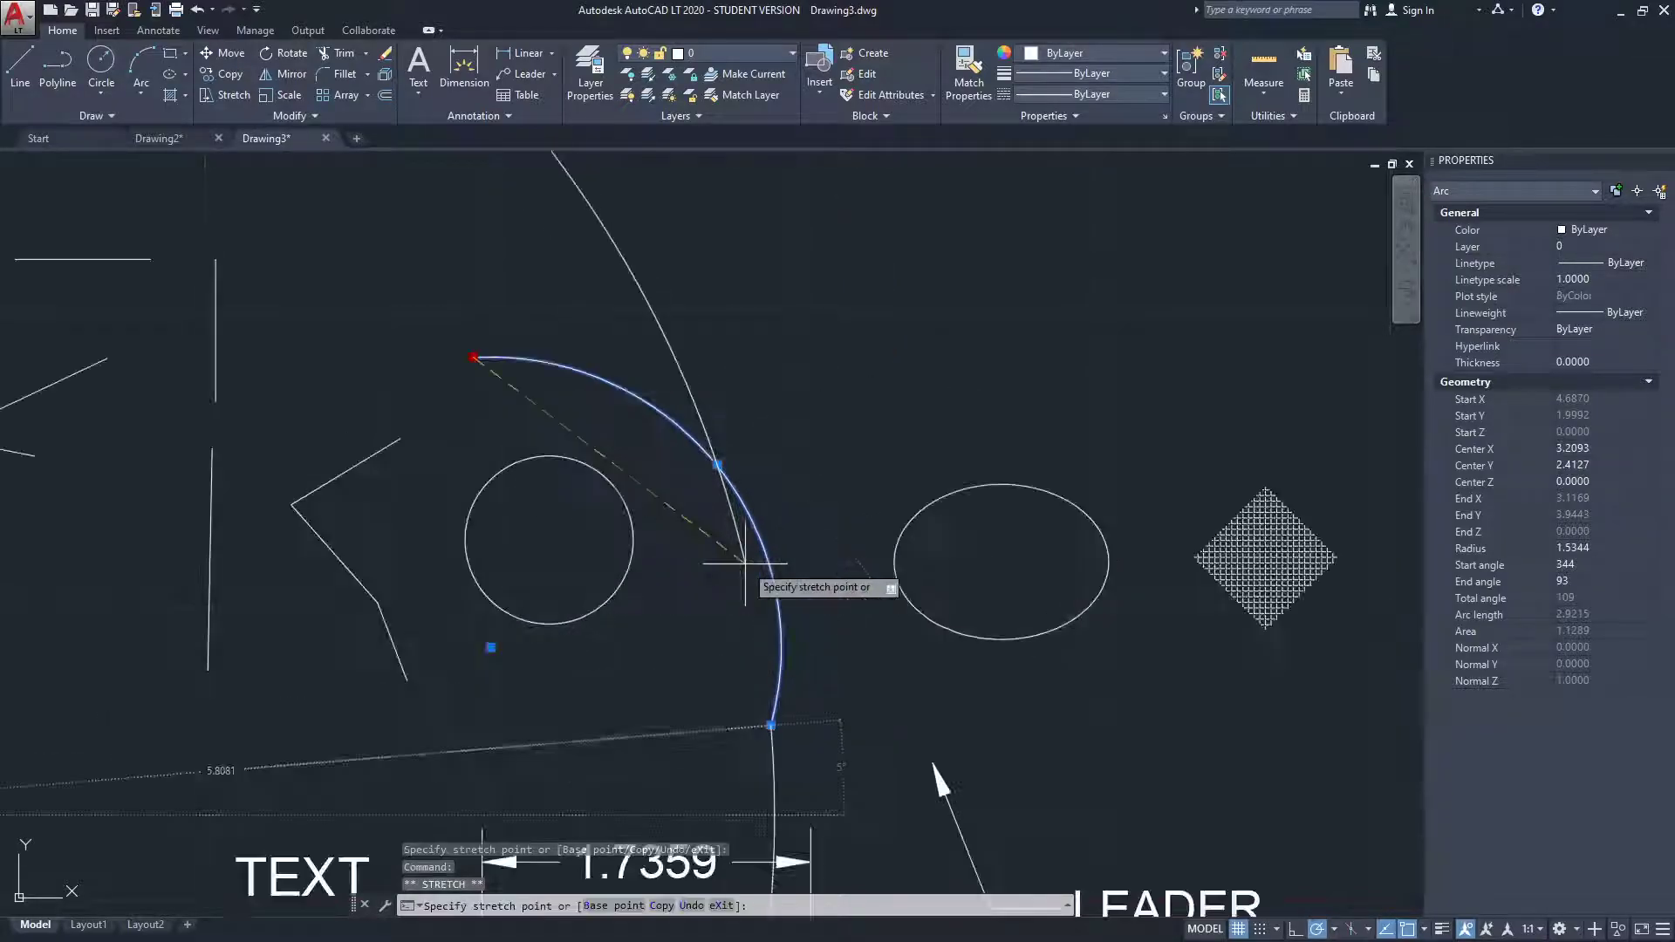
scroll(698, 476, up, 2)
click(665, 460)
- Pull the arc's lower endpoint, midpoint and upper endpoint inward to a radius of about 0.47, and deselect the arc
middle_drag(783, 829, 785, 704)
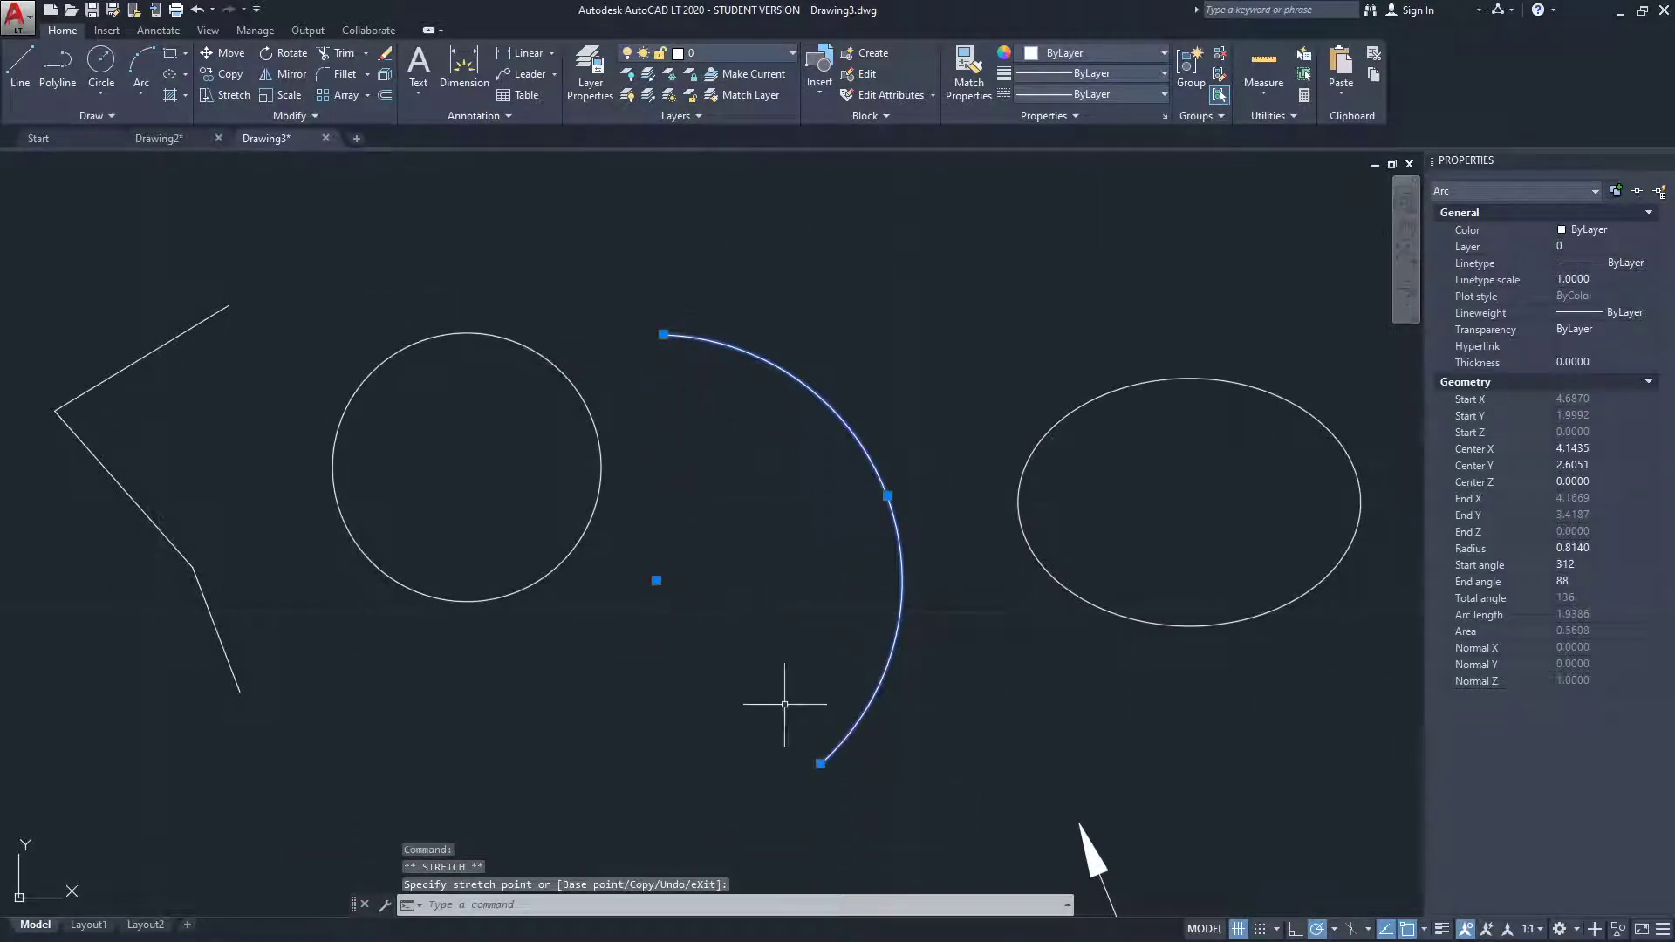
click(821, 763)
click(761, 658)
click(881, 445)
click(824, 462)
click(665, 336)
click(716, 387)
scroll(707, 489, down, 2)
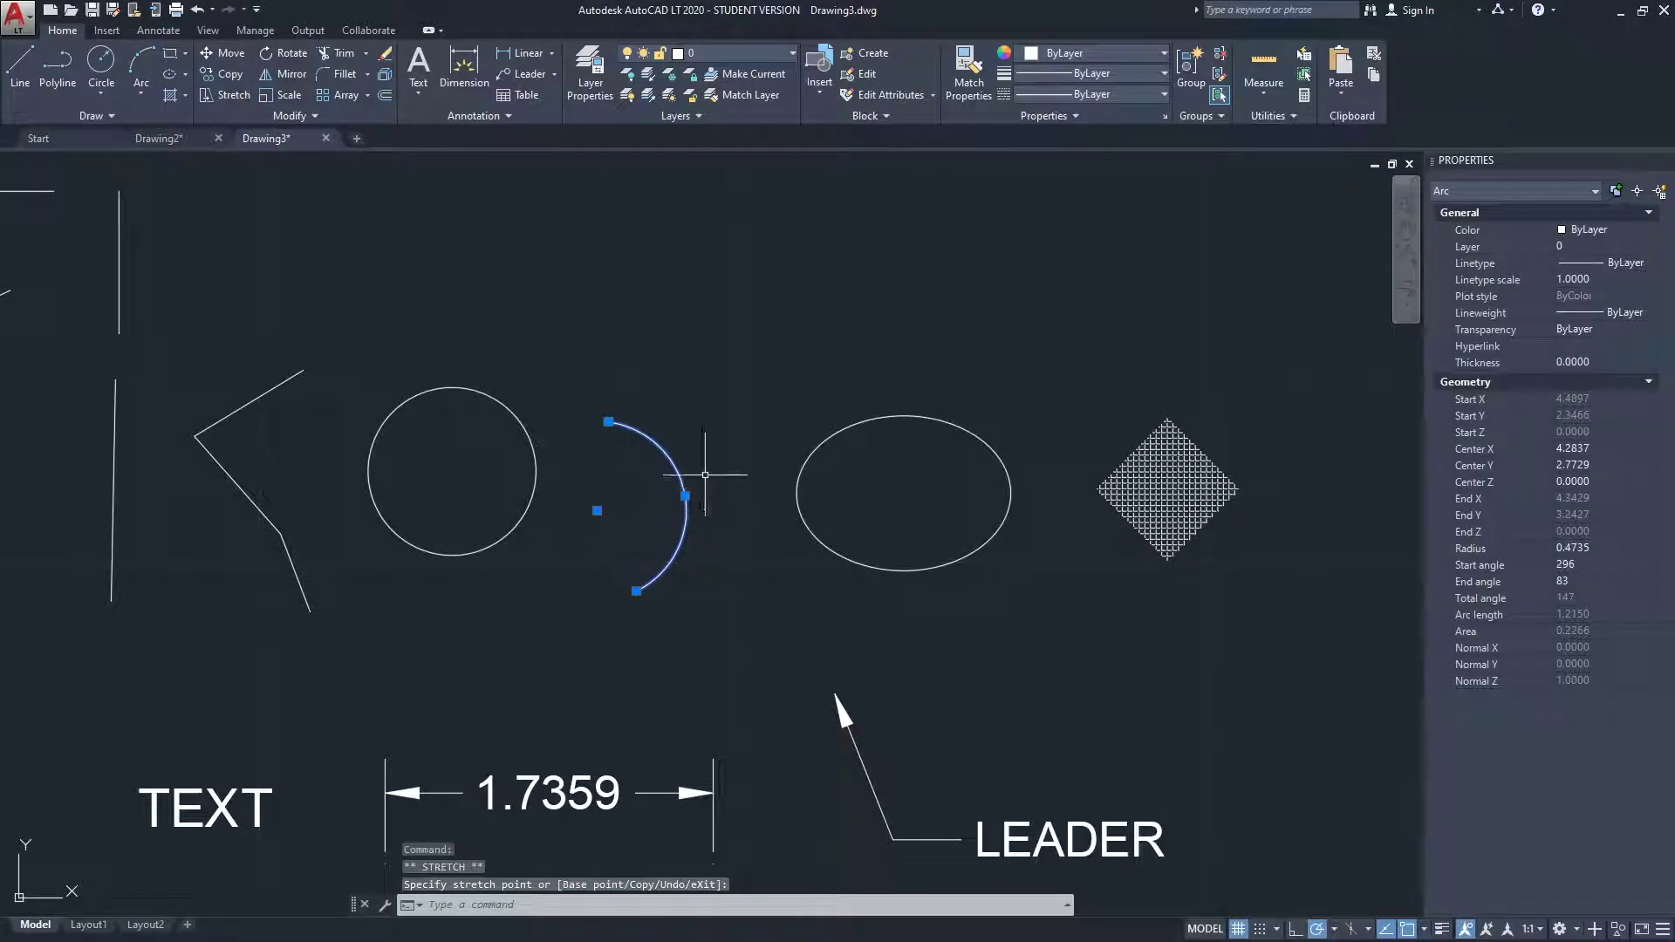
key(Escape)
- Select the ellipse and stretch it by its axis grips to a horizontal radius of about 0.79 and a vertical radius of about 0.61
click(879, 385)
click(868, 471)
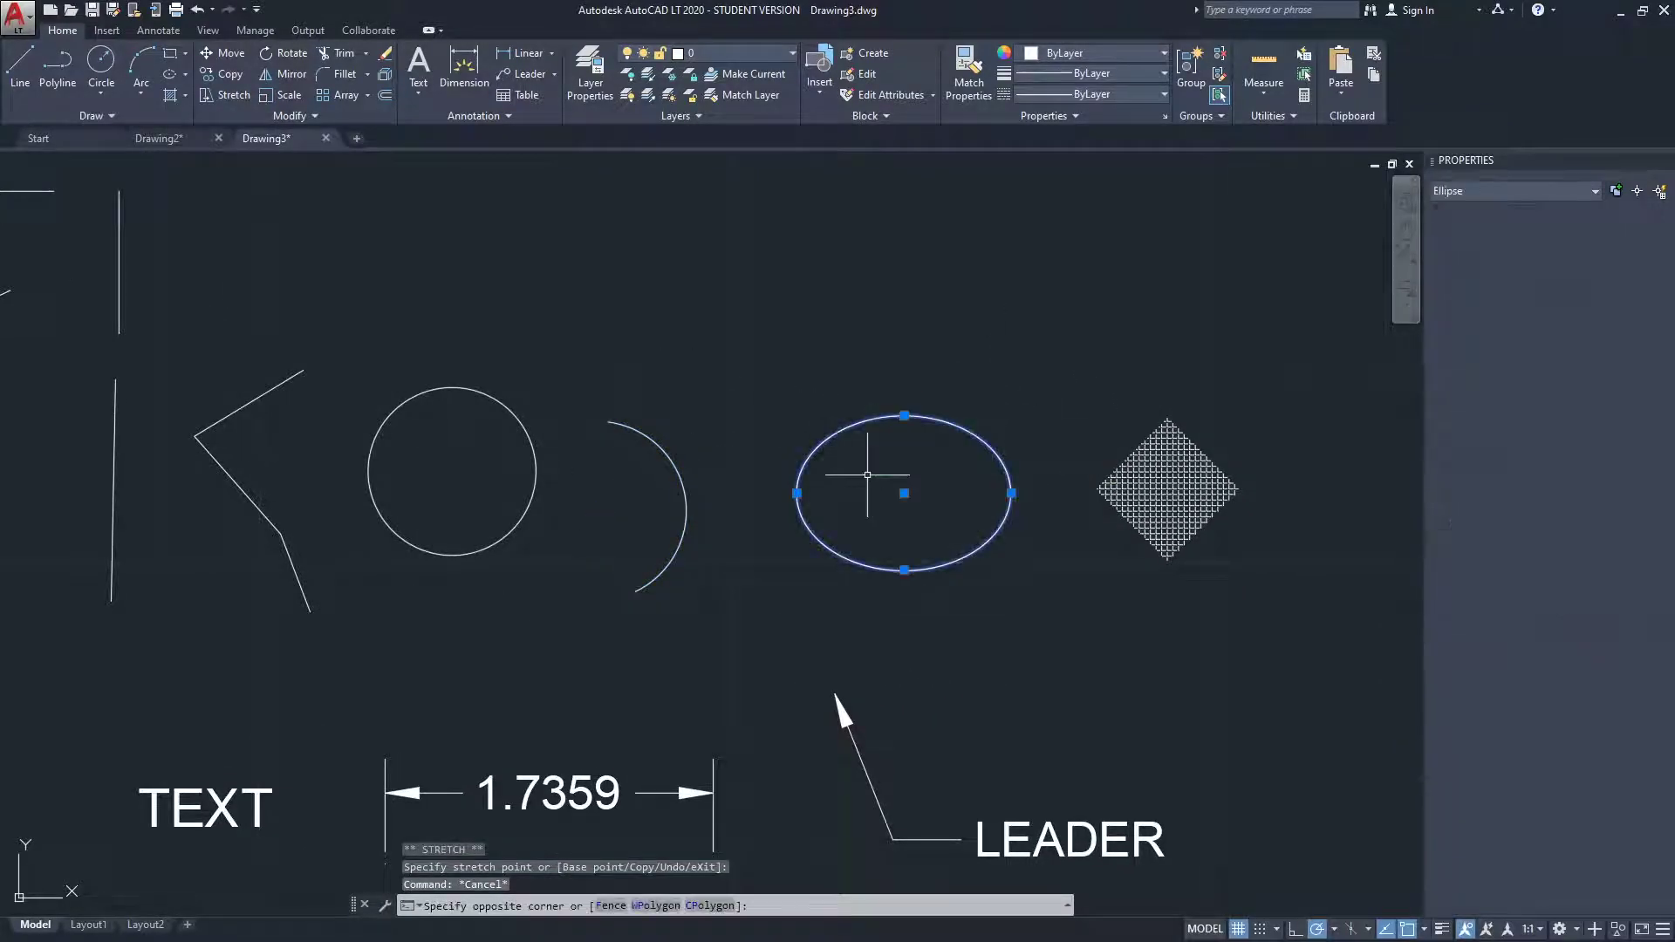
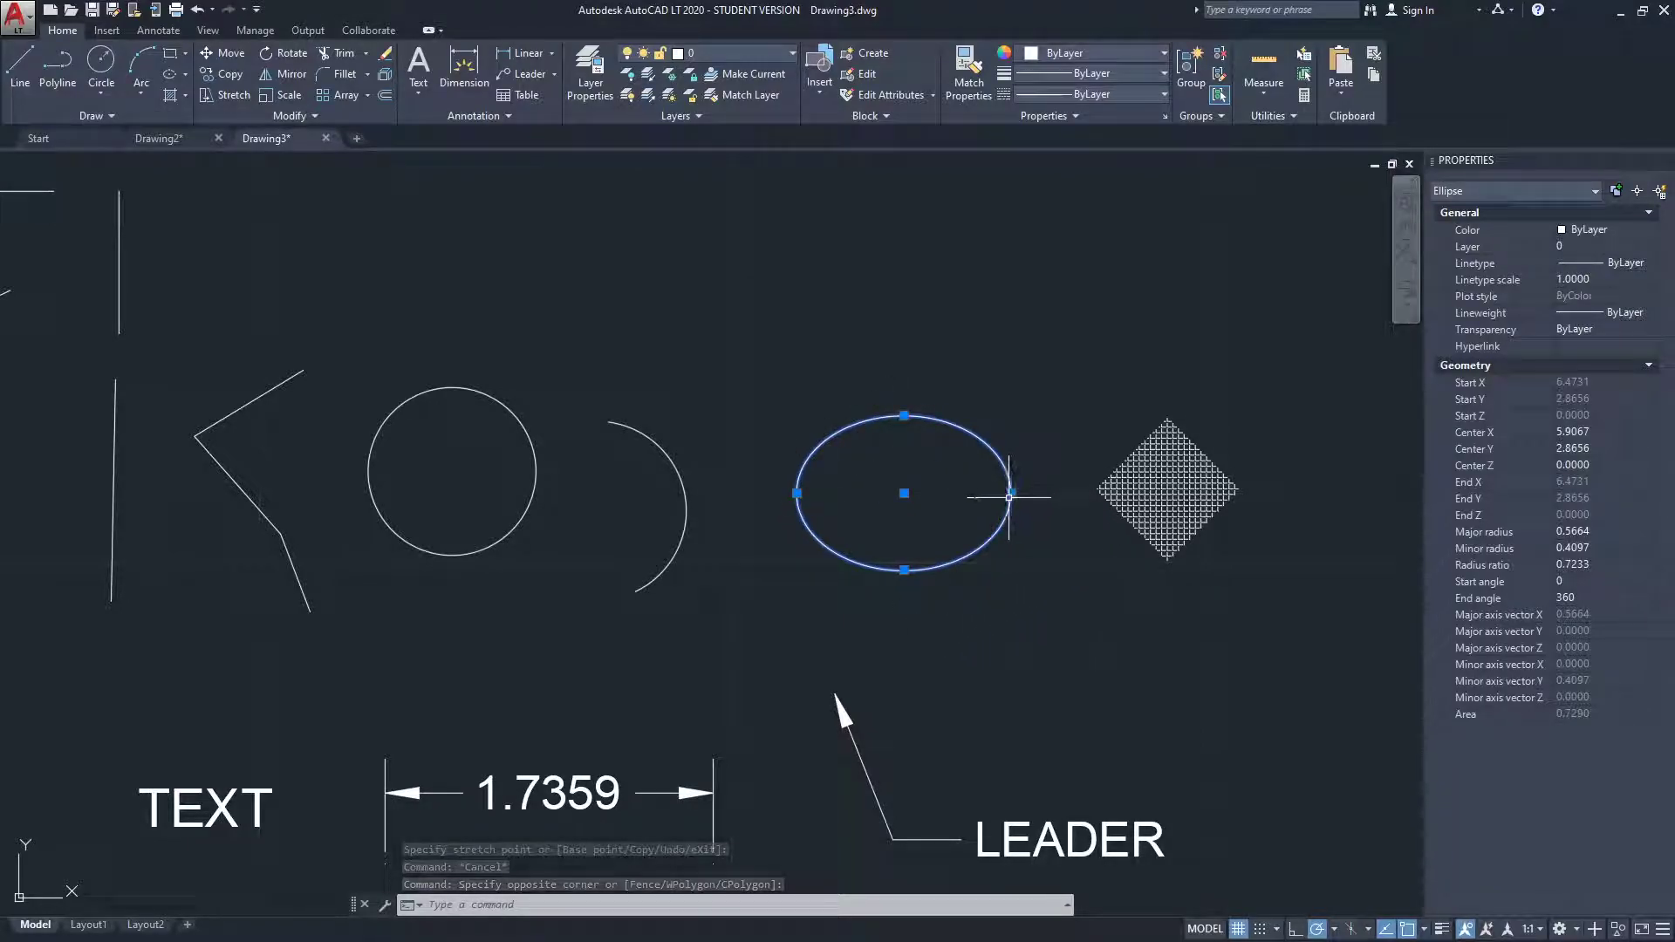
click(1011, 493)
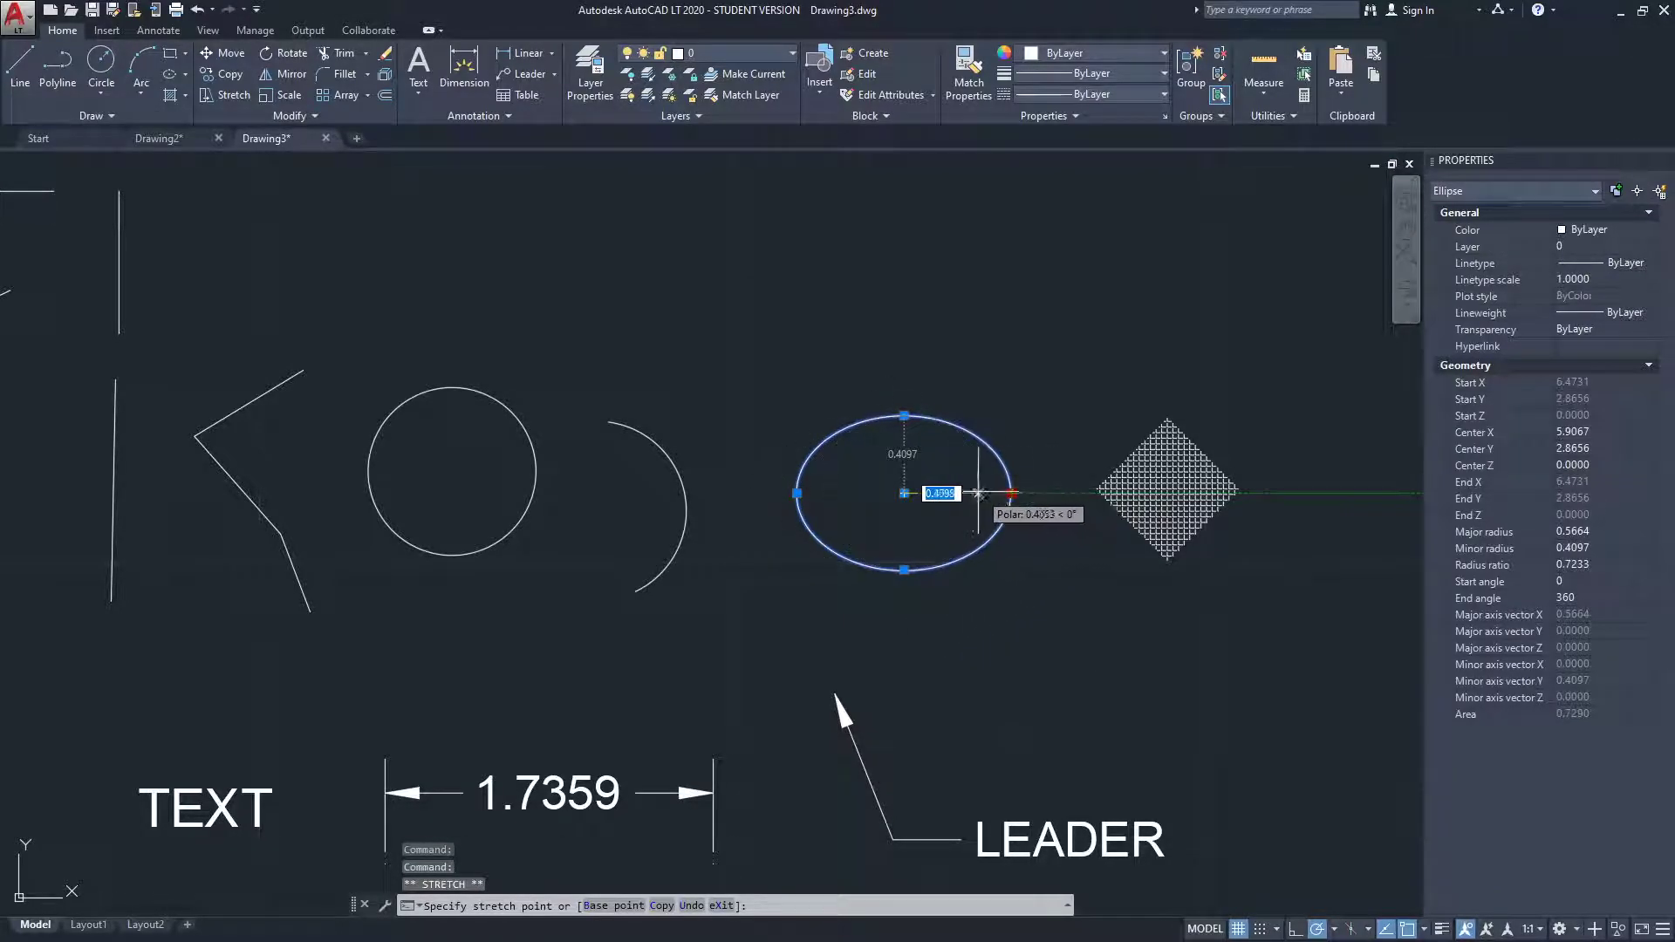
click(1053, 492)
click(904, 415)
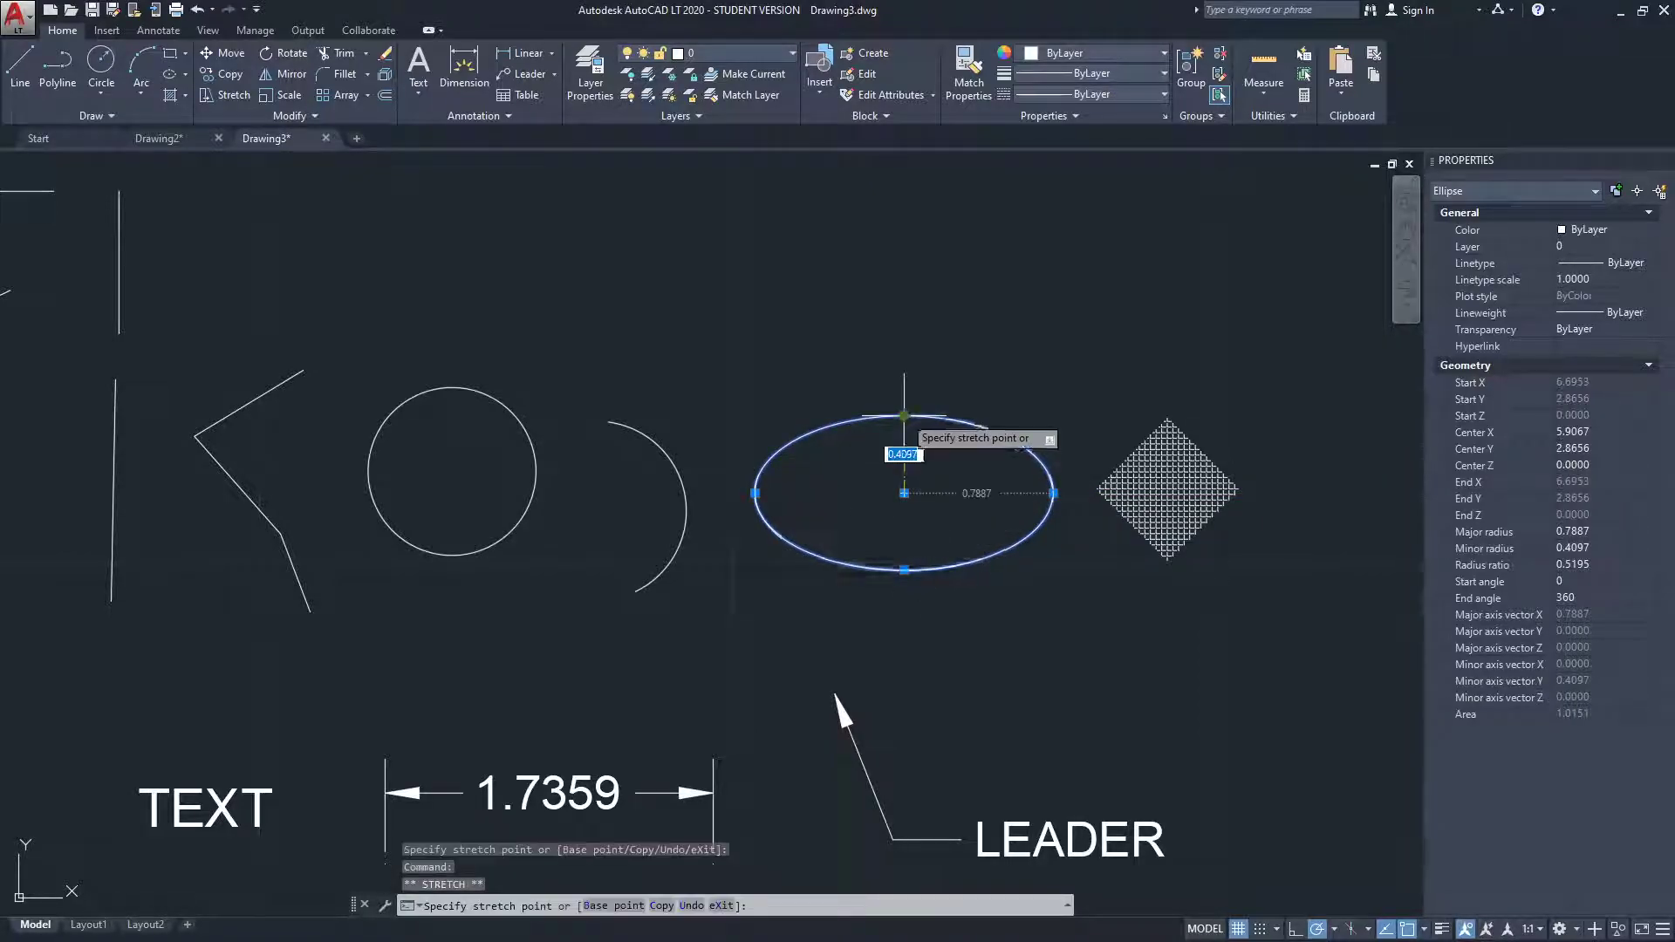
click(904, 275)
click(904, 608)
- Narrow the ellipse to a horizontal radius of about 0.62, stretch it taller, and flatten it to a vertical radius of about 0.39
click(1053, 493)
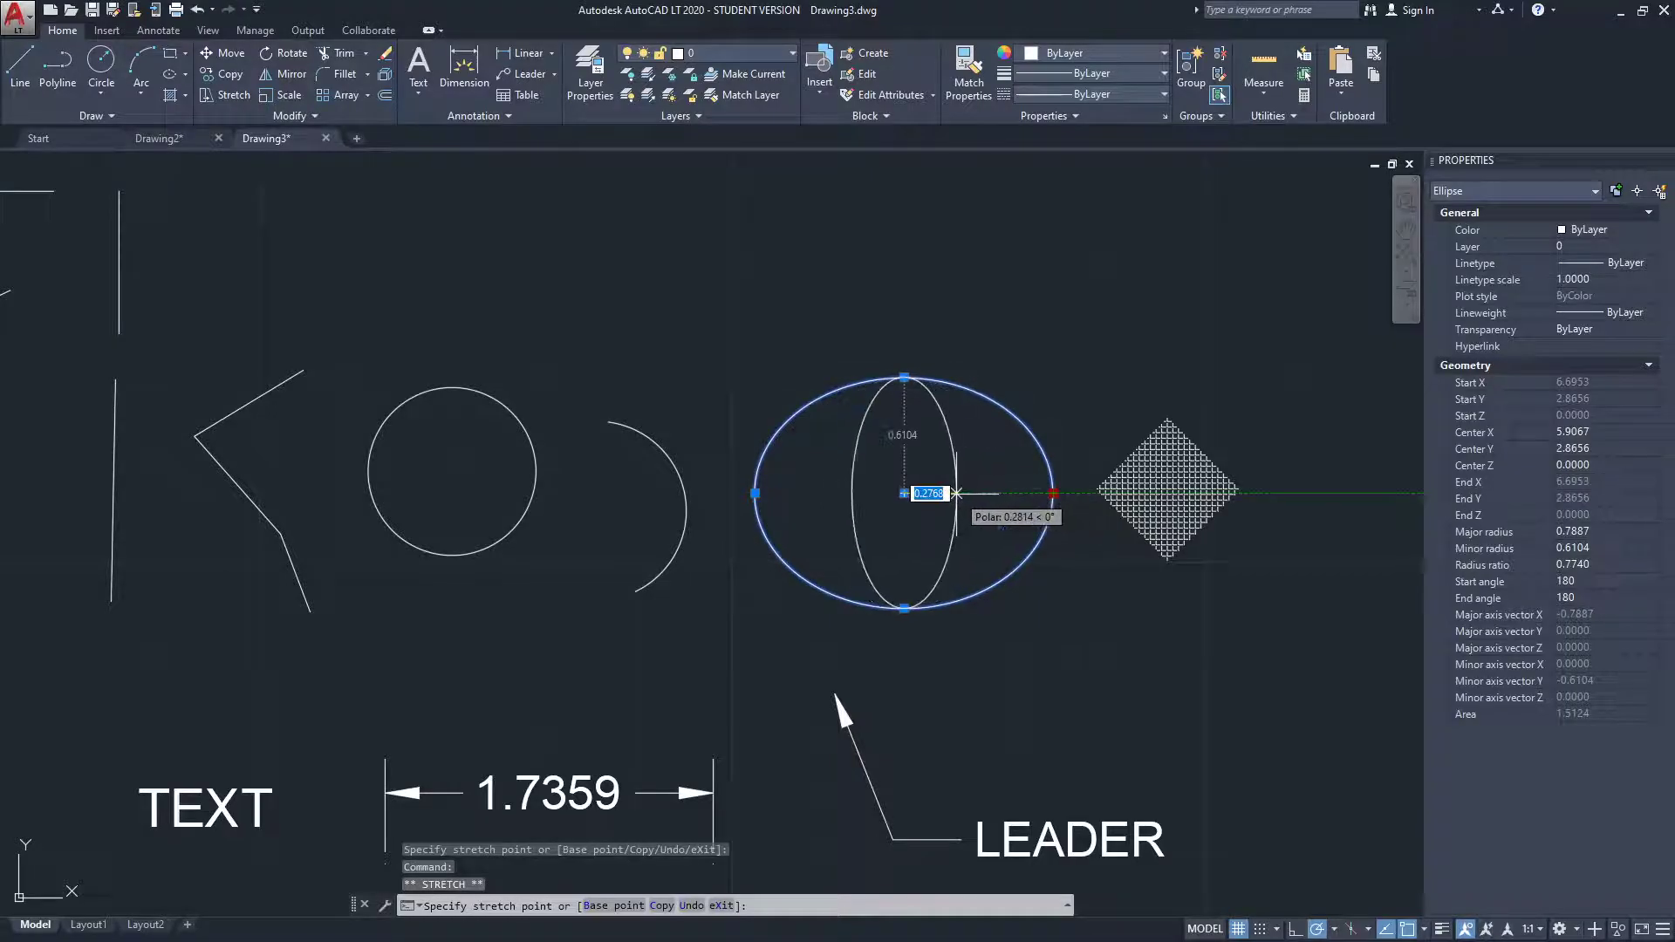
click(1021, 493)
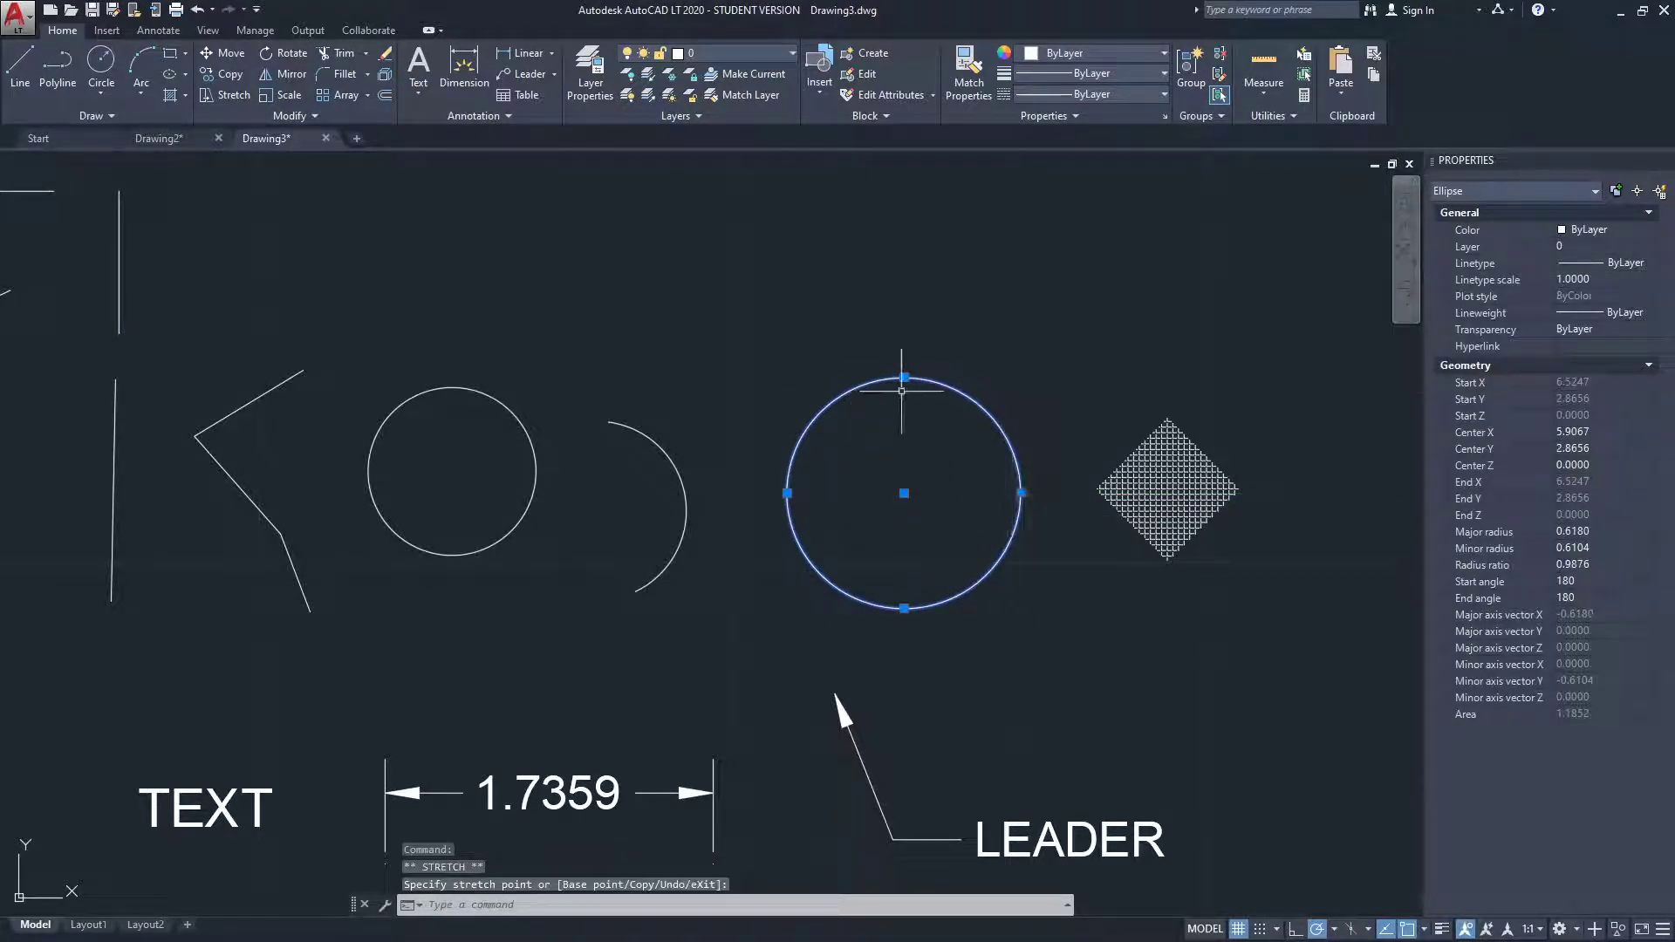
click(904, 378)
click(904, 315)
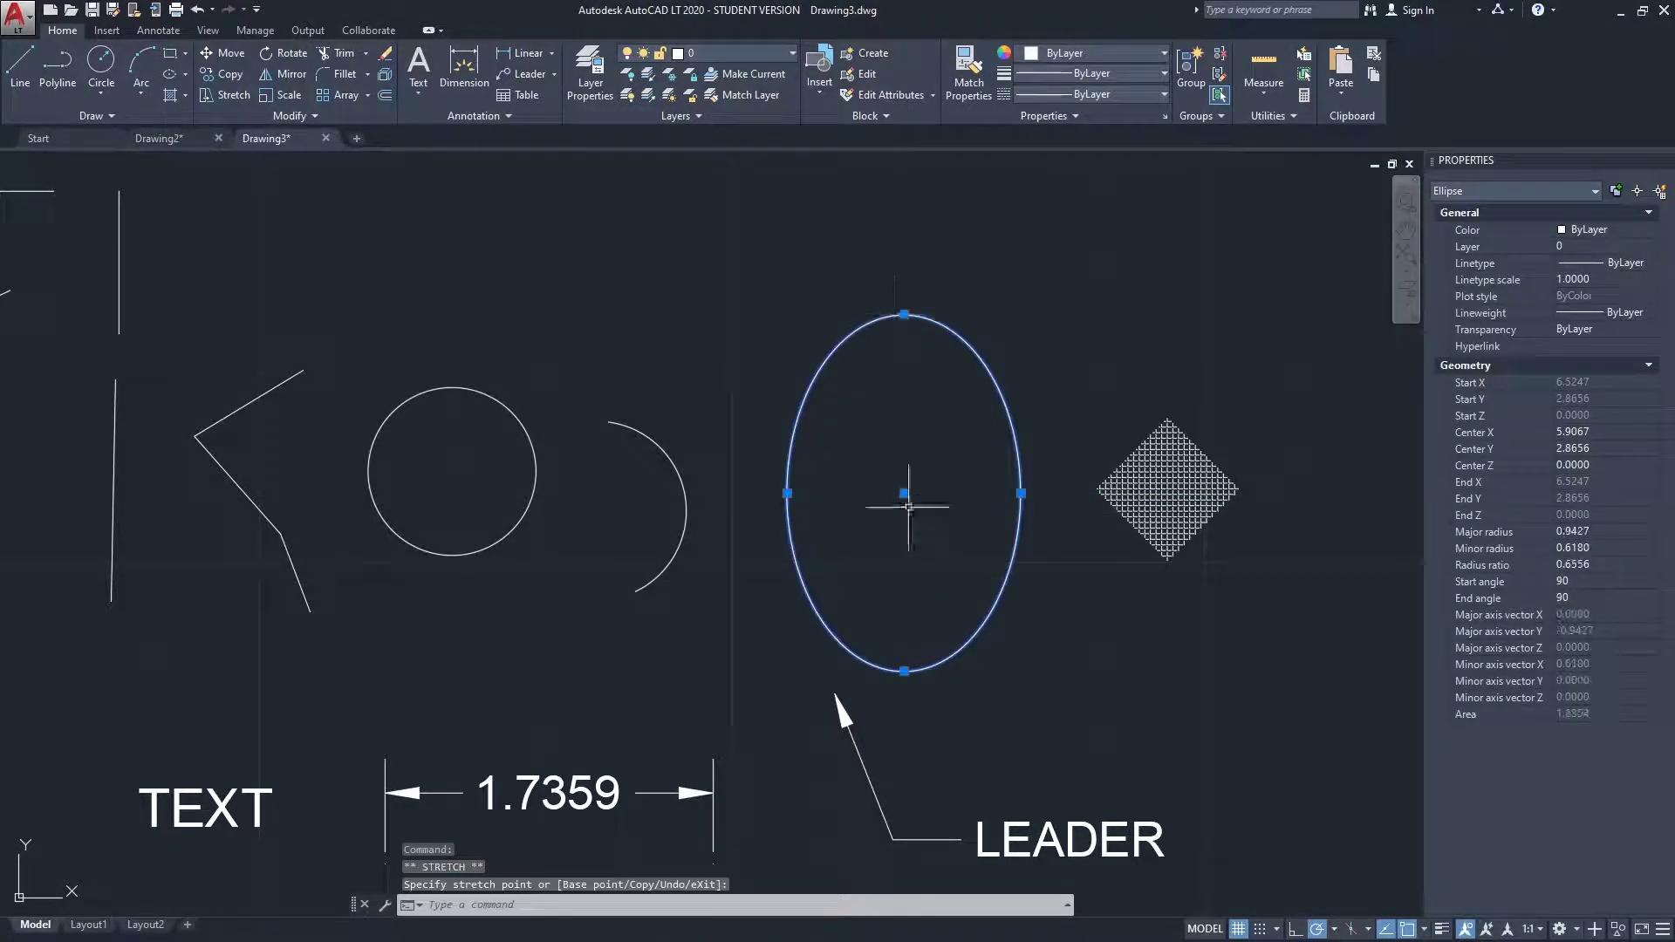
click(904, 566)
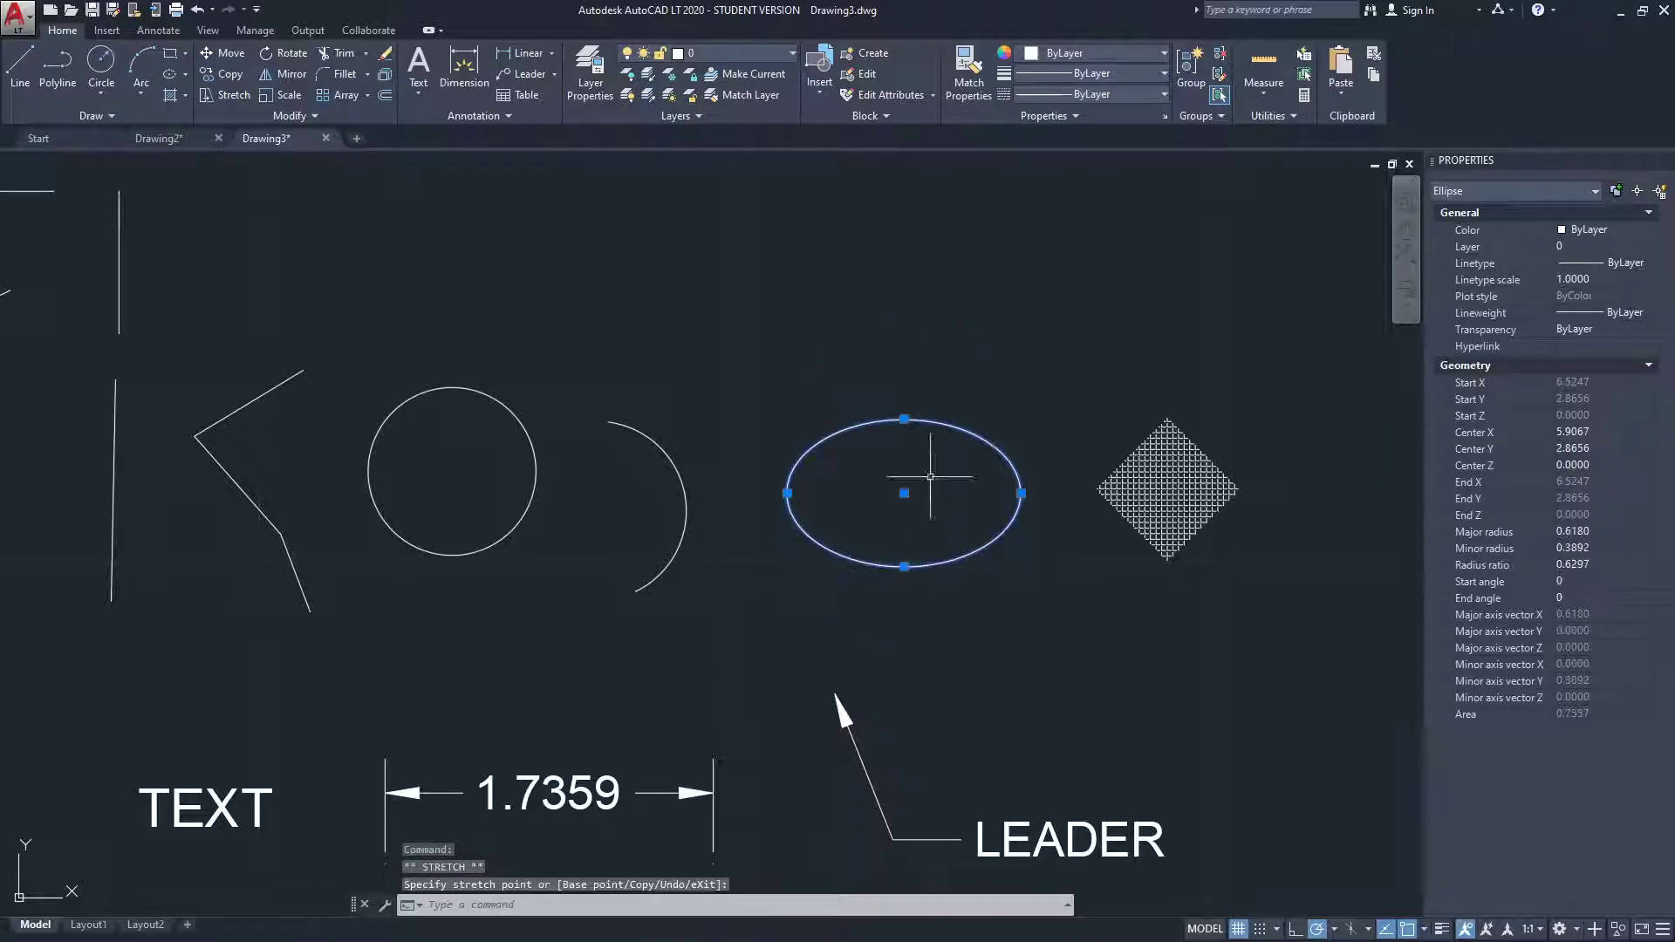
- Deselect the ellipse, select the diamond-shaped hatch to examine its grips, and clear the selection
middle_drag(1096, 547, 937, 552)
key(Escape)
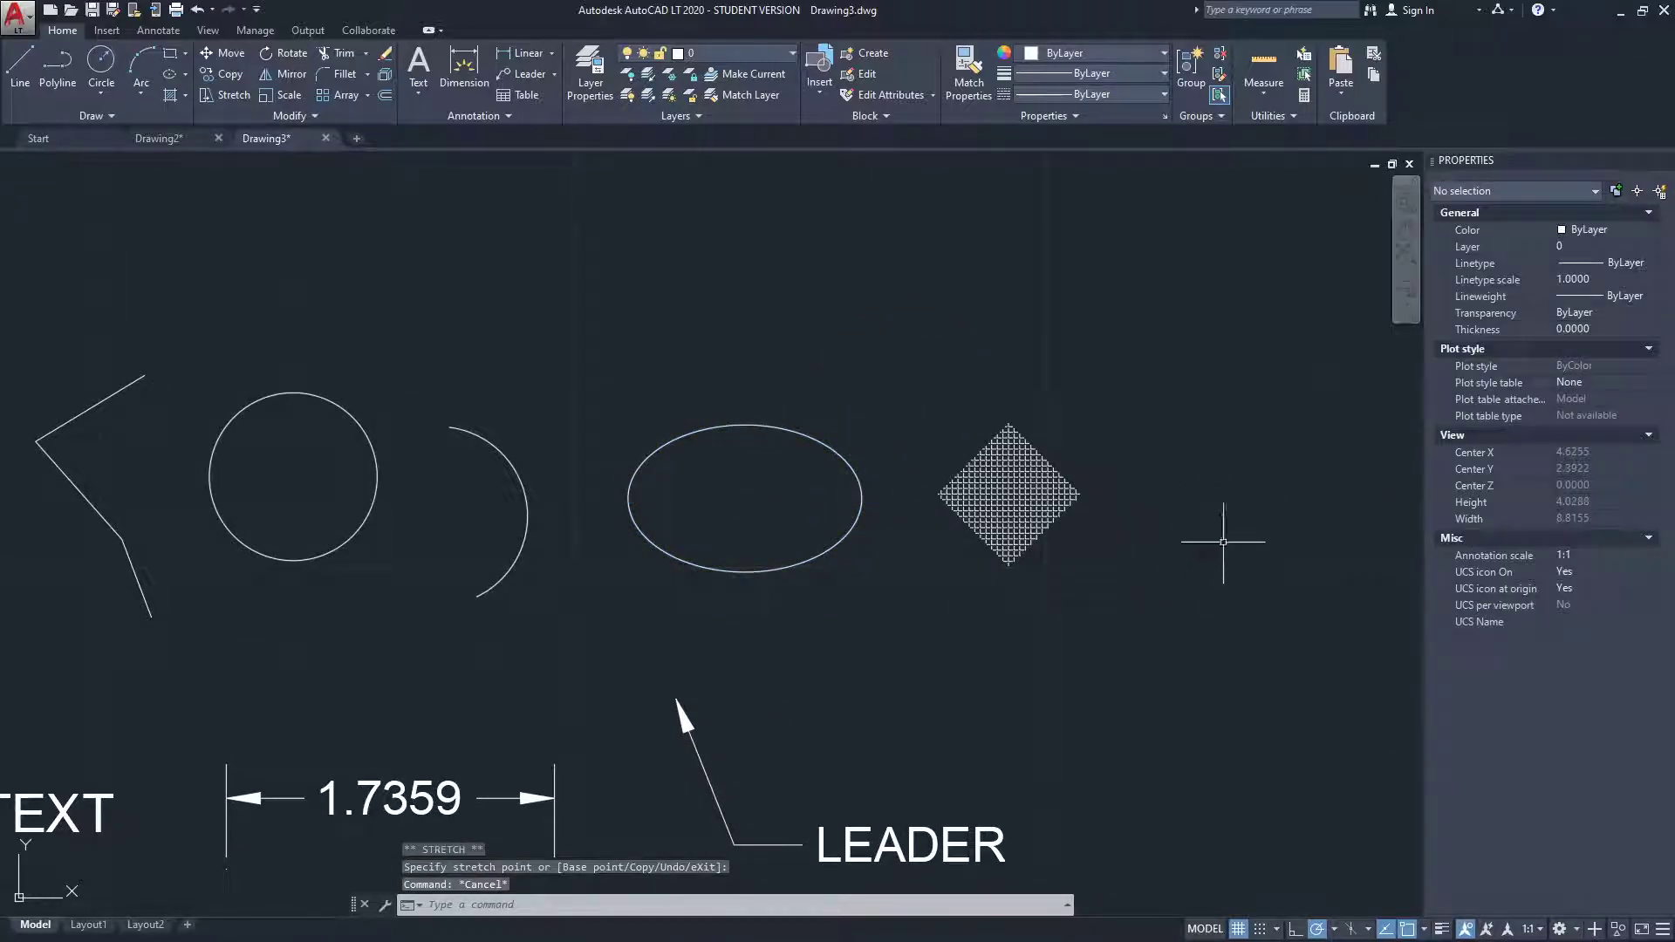
click(1204, 442)
click(1064, 567)
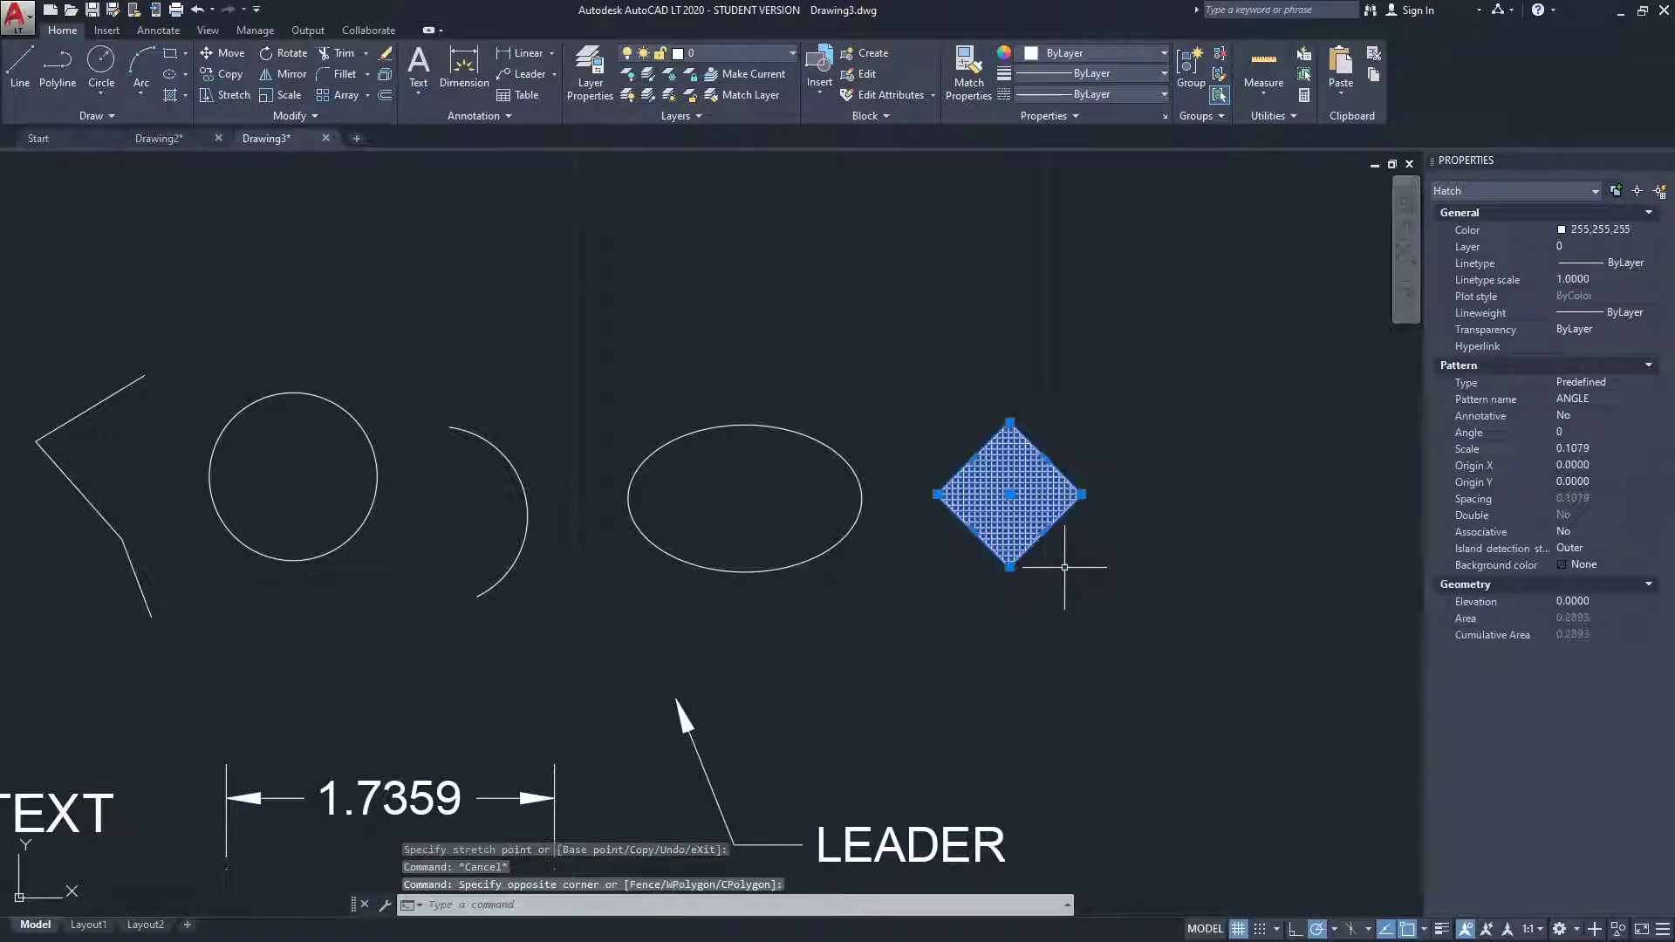
scroll(1003, 523, up, 6)
key(Escape)
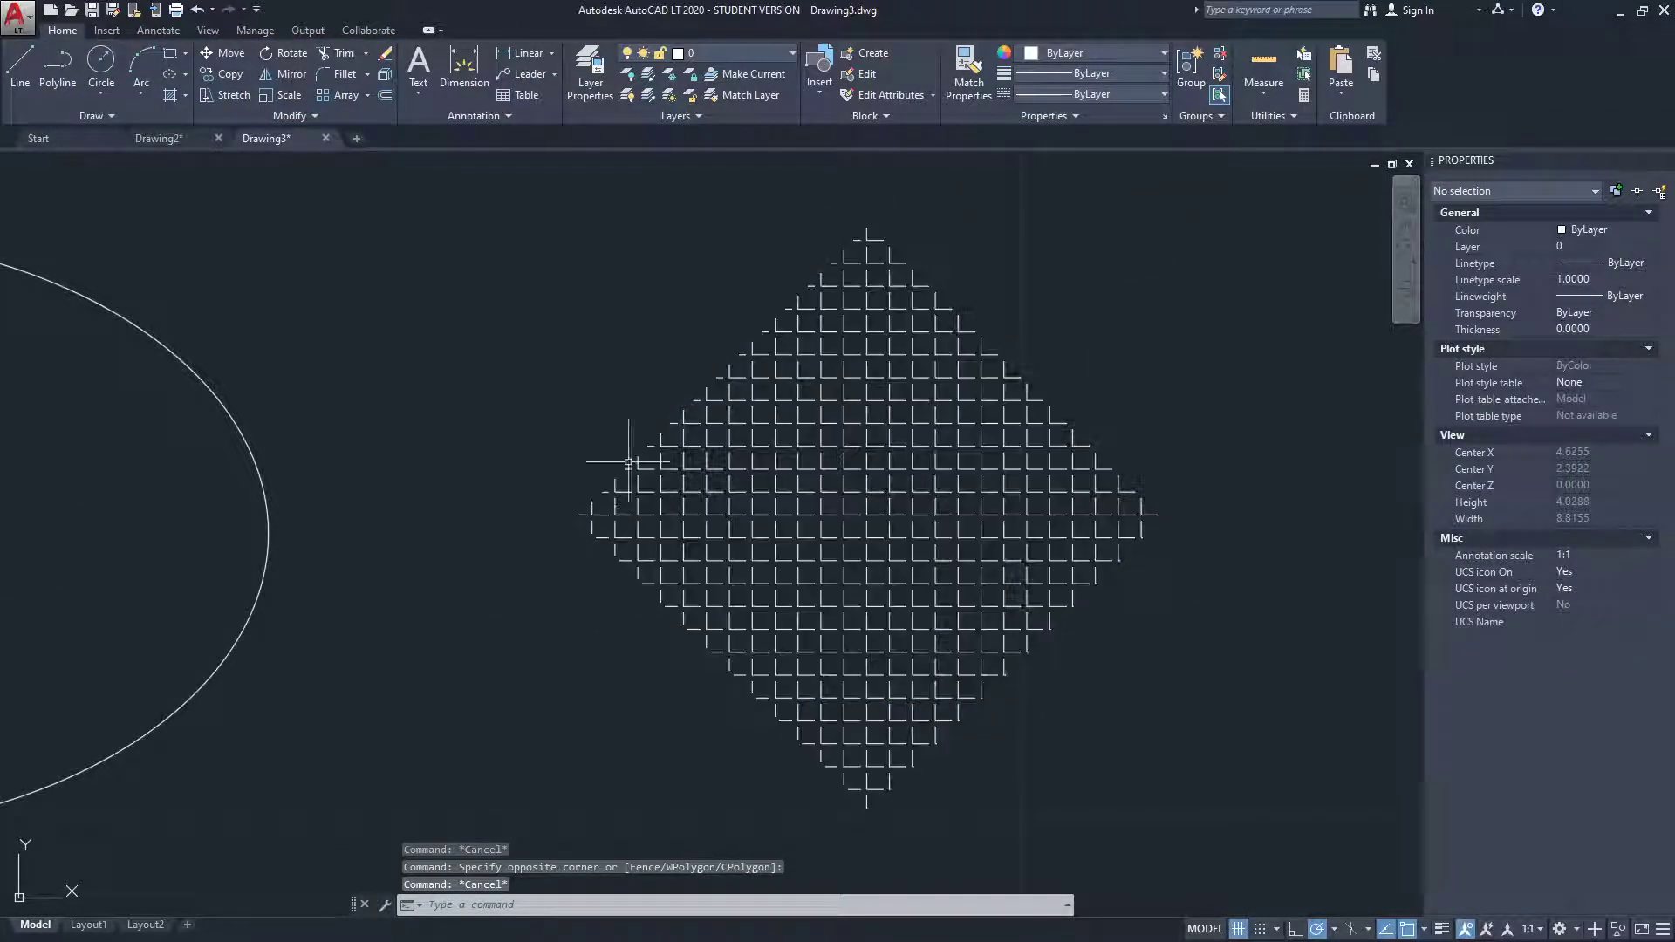
- Select the diamond-shaped hatch and stretch its upper vertex up and to the right to an area of about 0.37
scroll(514, 492, down, 2)
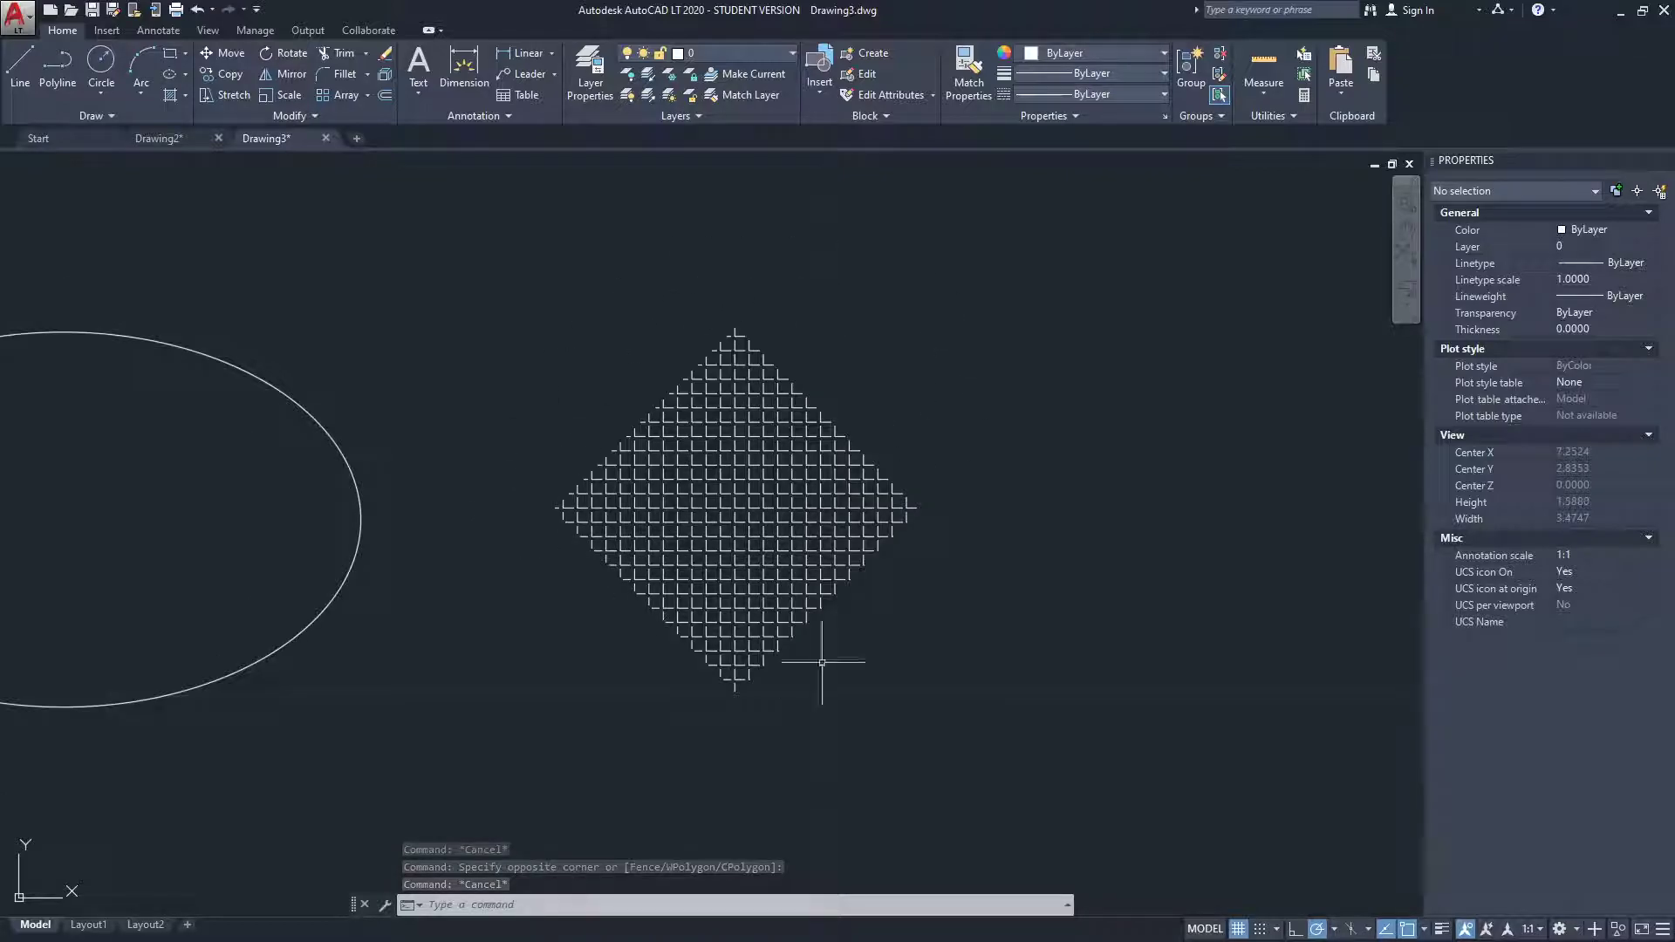
scroll(562, 467, down, 2)
scroll(916, 419, up, 2)
click(896, 414)
click(894, 419)
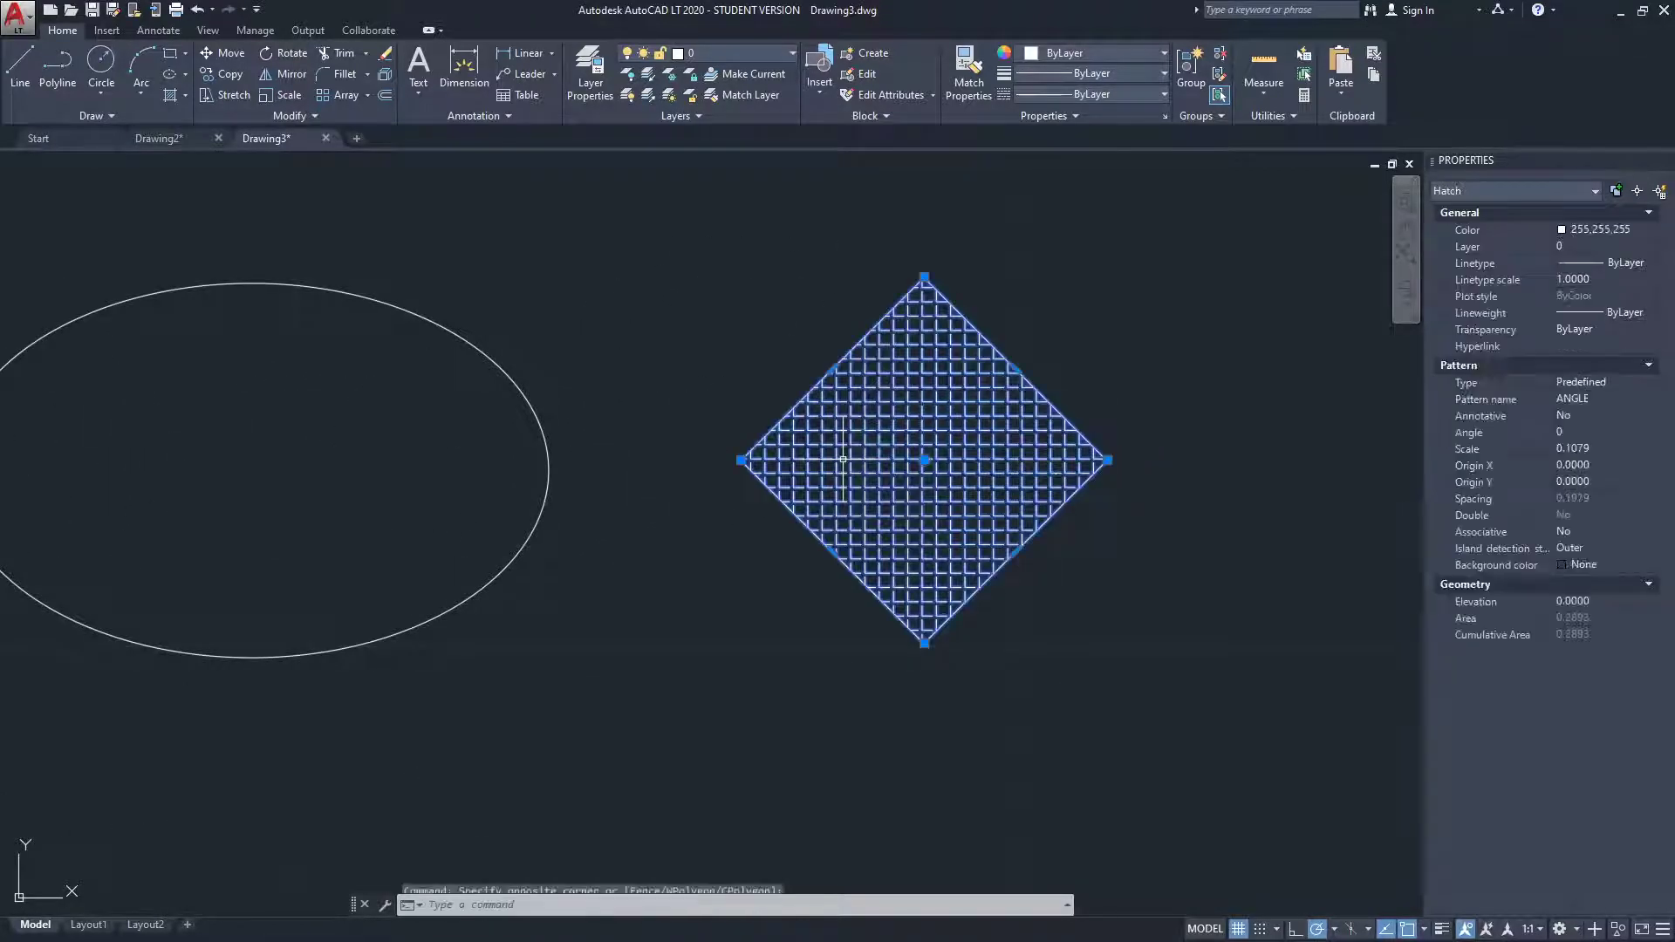
click(925, 277)
click(1142, 169)
scroll(1135, 244, down, 4)
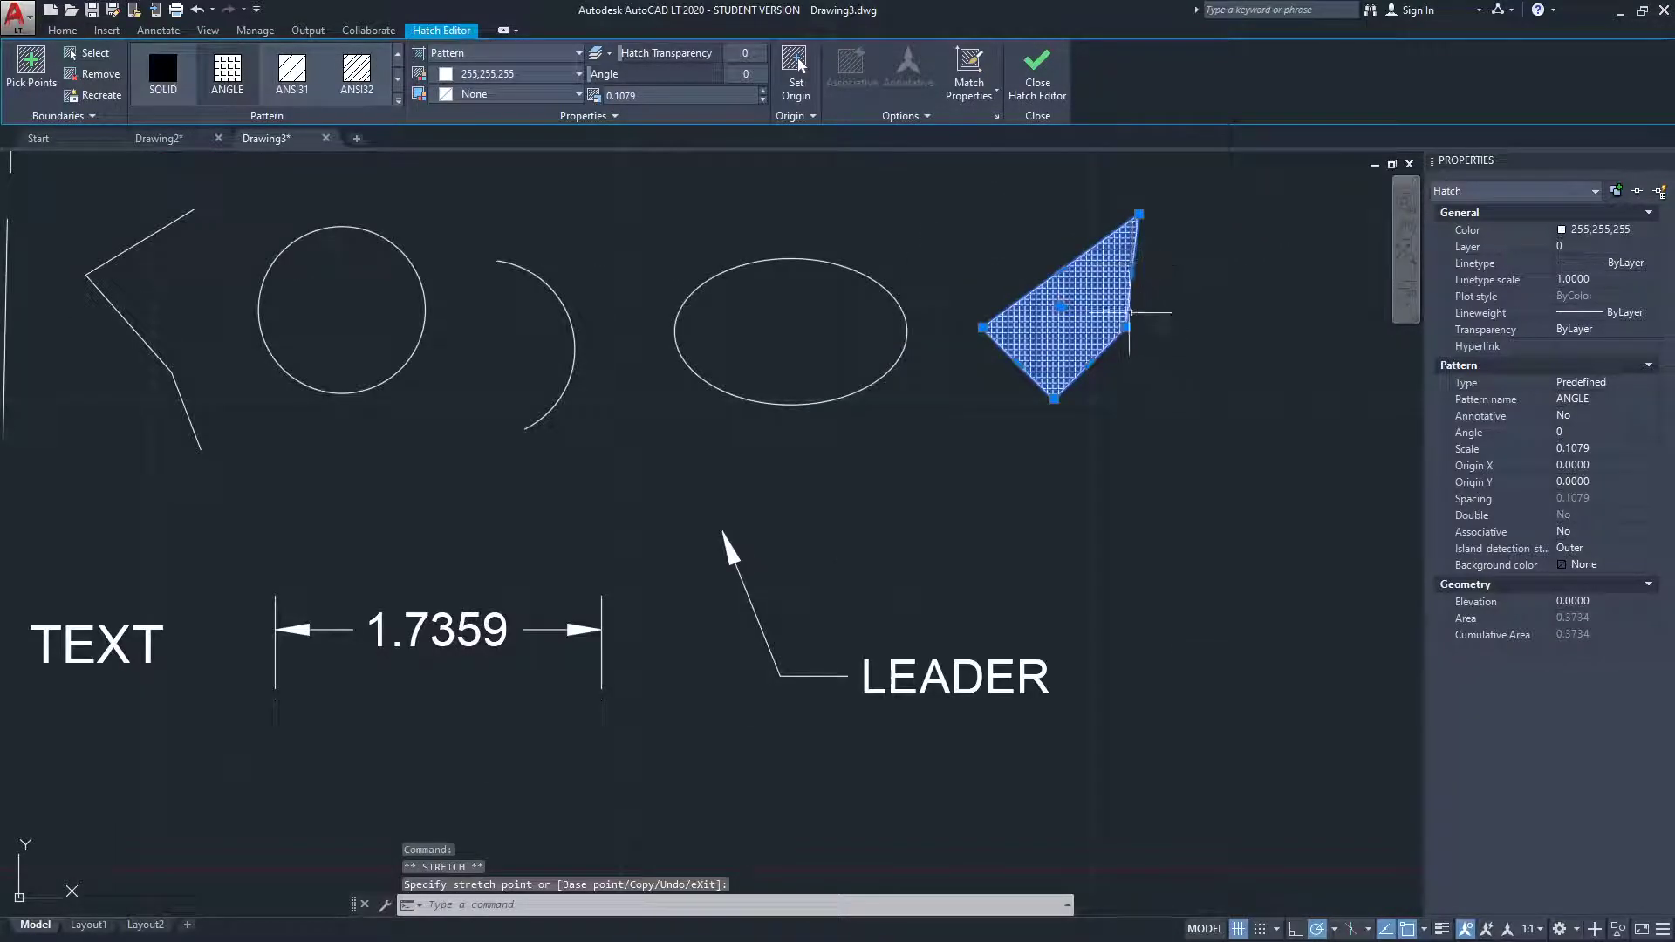
- Stretch the hatch outward by its vertex and edge grips into a larger four-sided shape with an area of about 1.58
click(1256, 214)
click(1127, 328)
click(1222, 472)
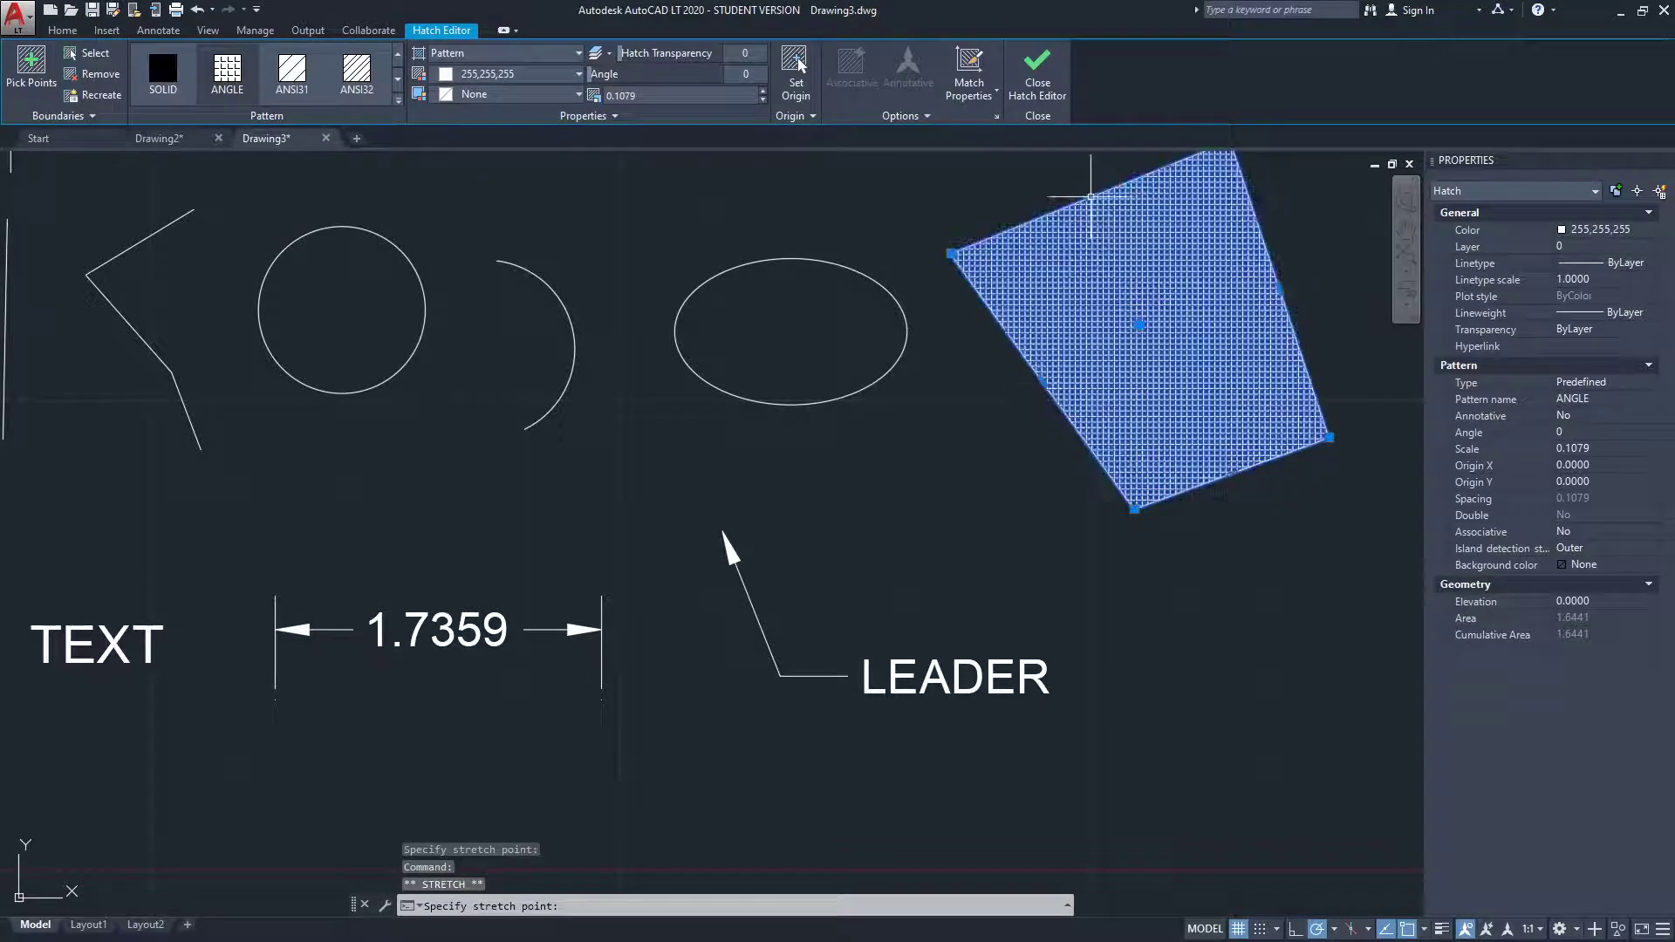
middle_drag(990, 243, 894, 316)
click(1032, 347)
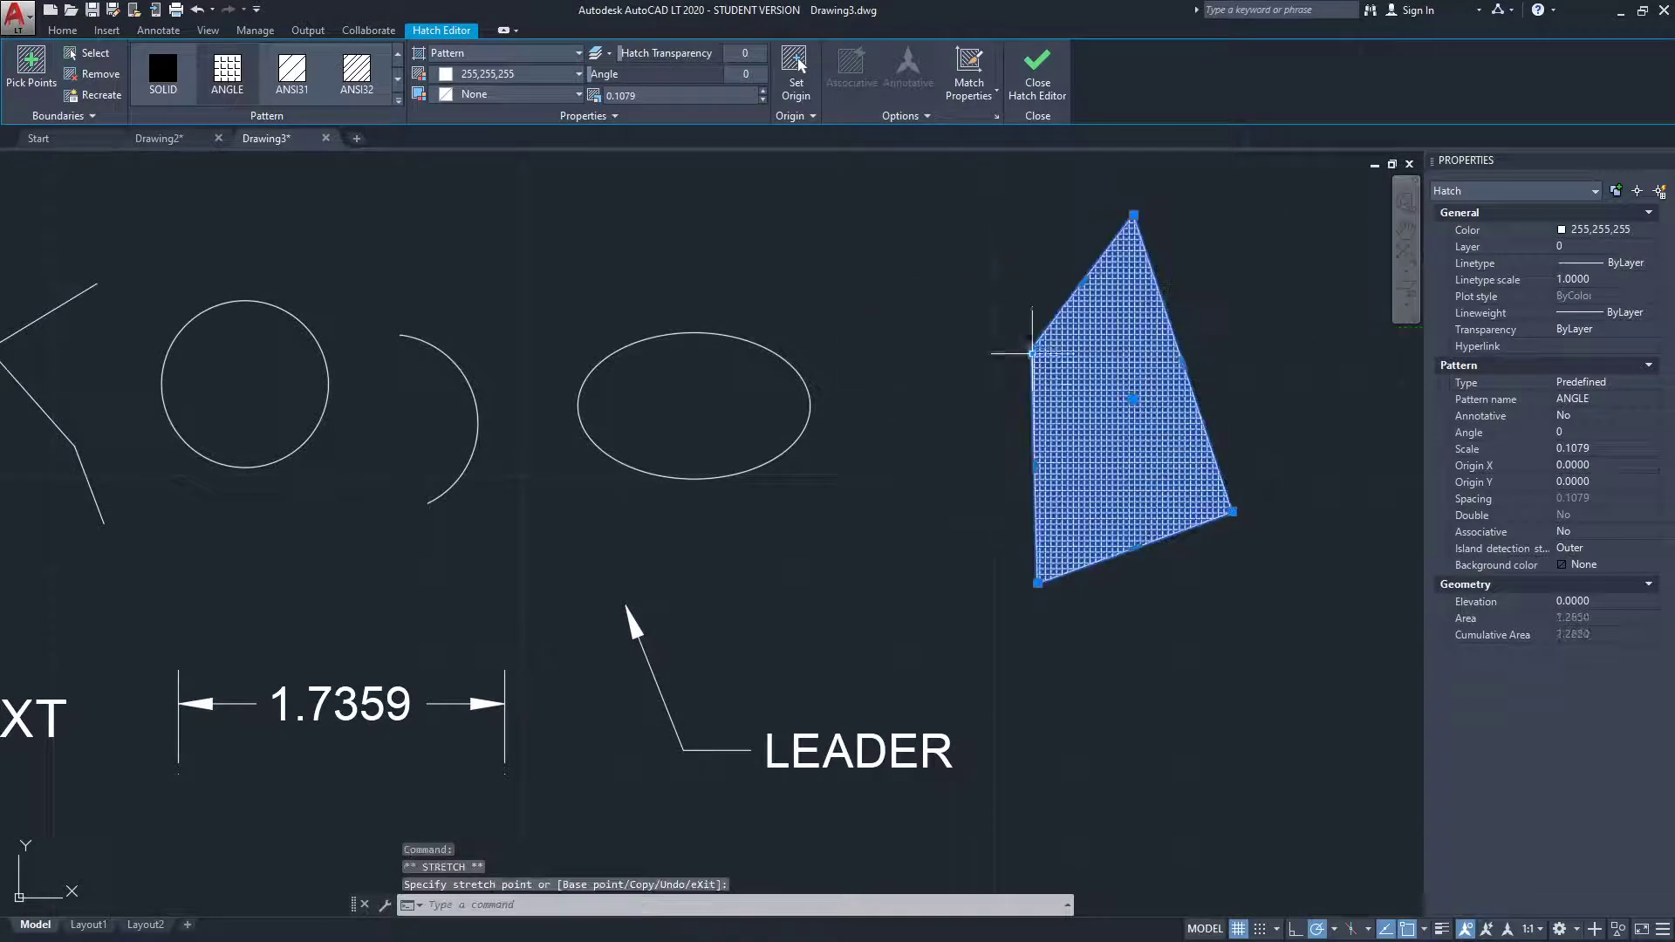
click(947, 471)
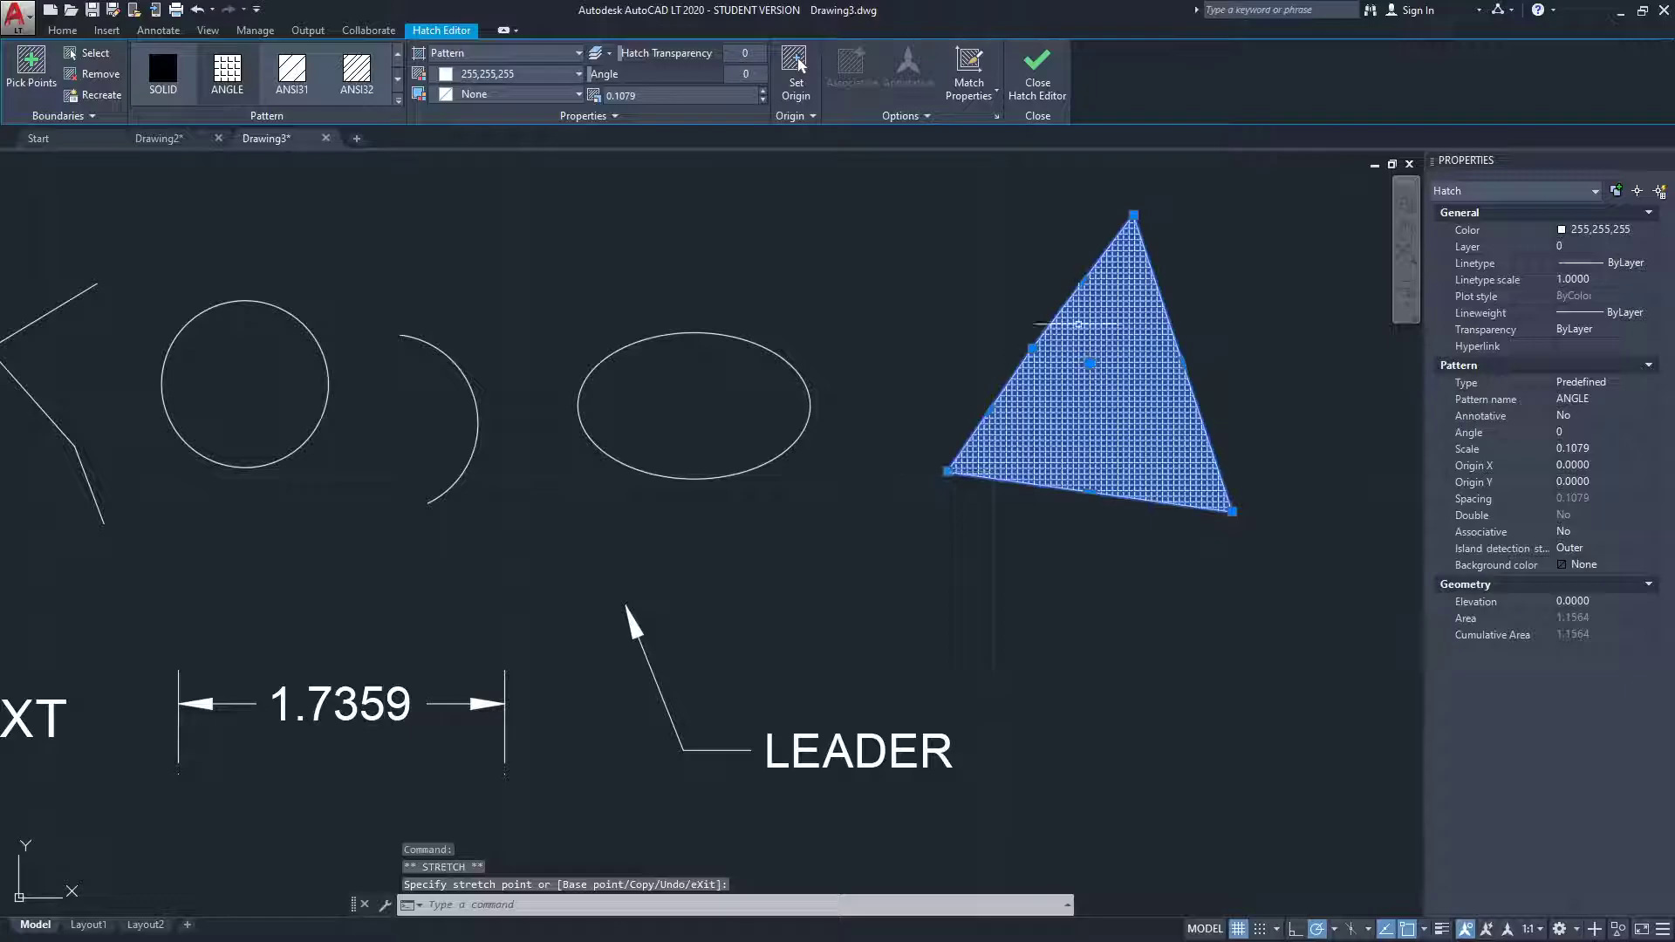
click(949, 302)
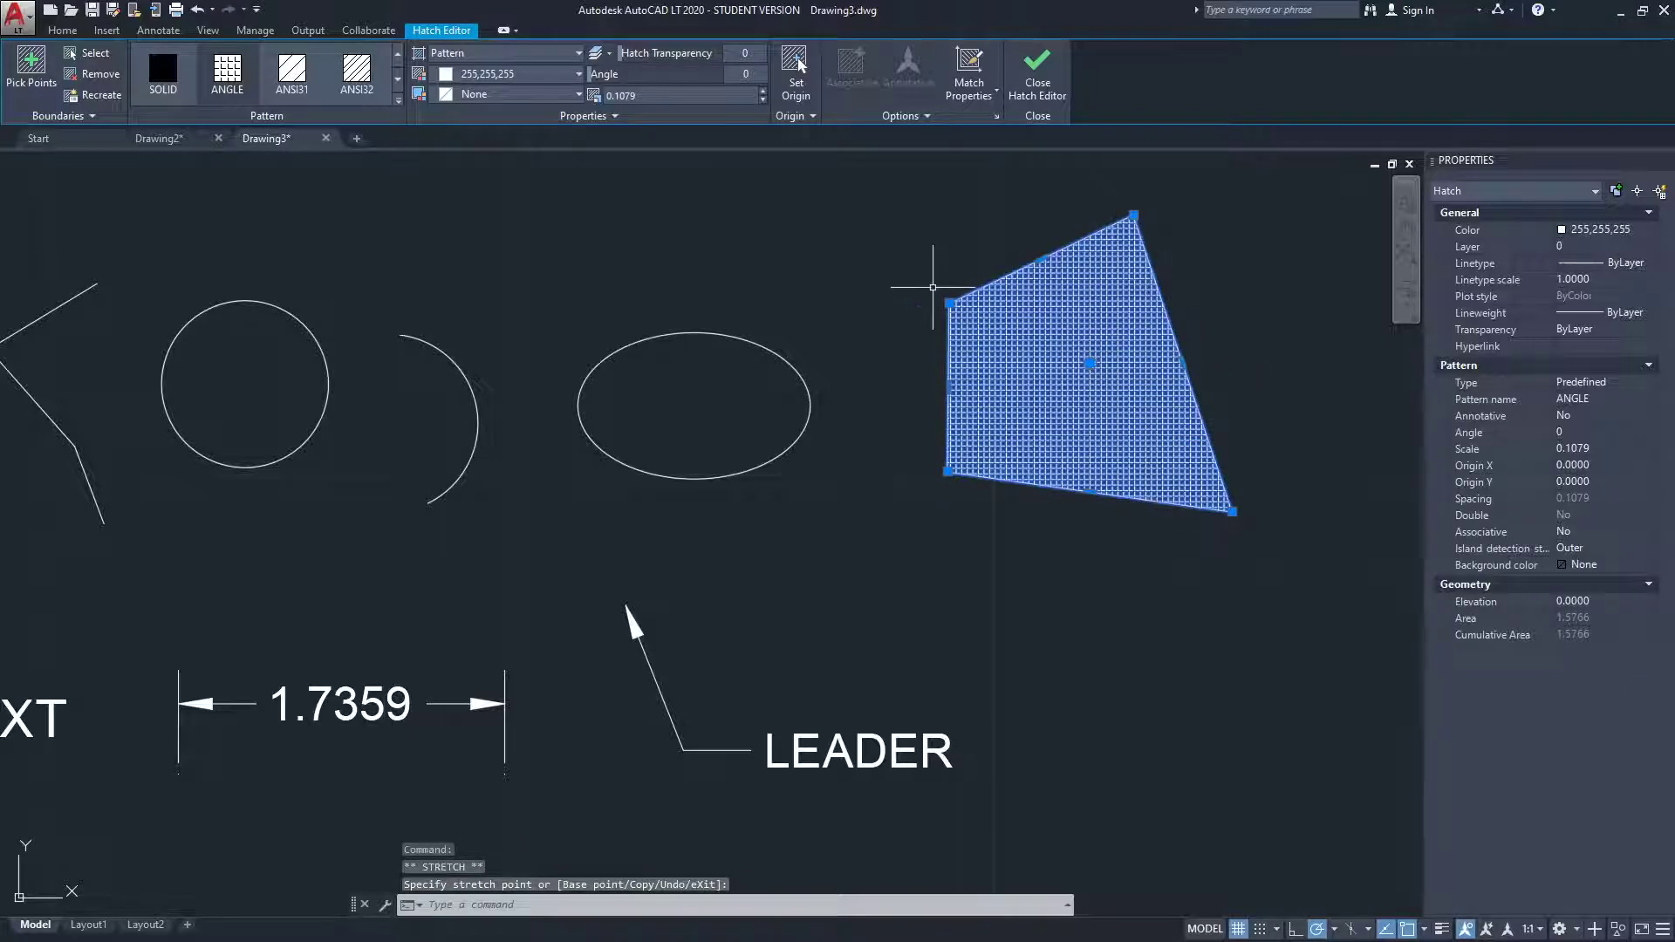
- Shift the hatch's upper edge left and up by its midpoint grip, and pull the upper-left vertex outward to an area of about 2.46
scroll(960, 303, up, 2)
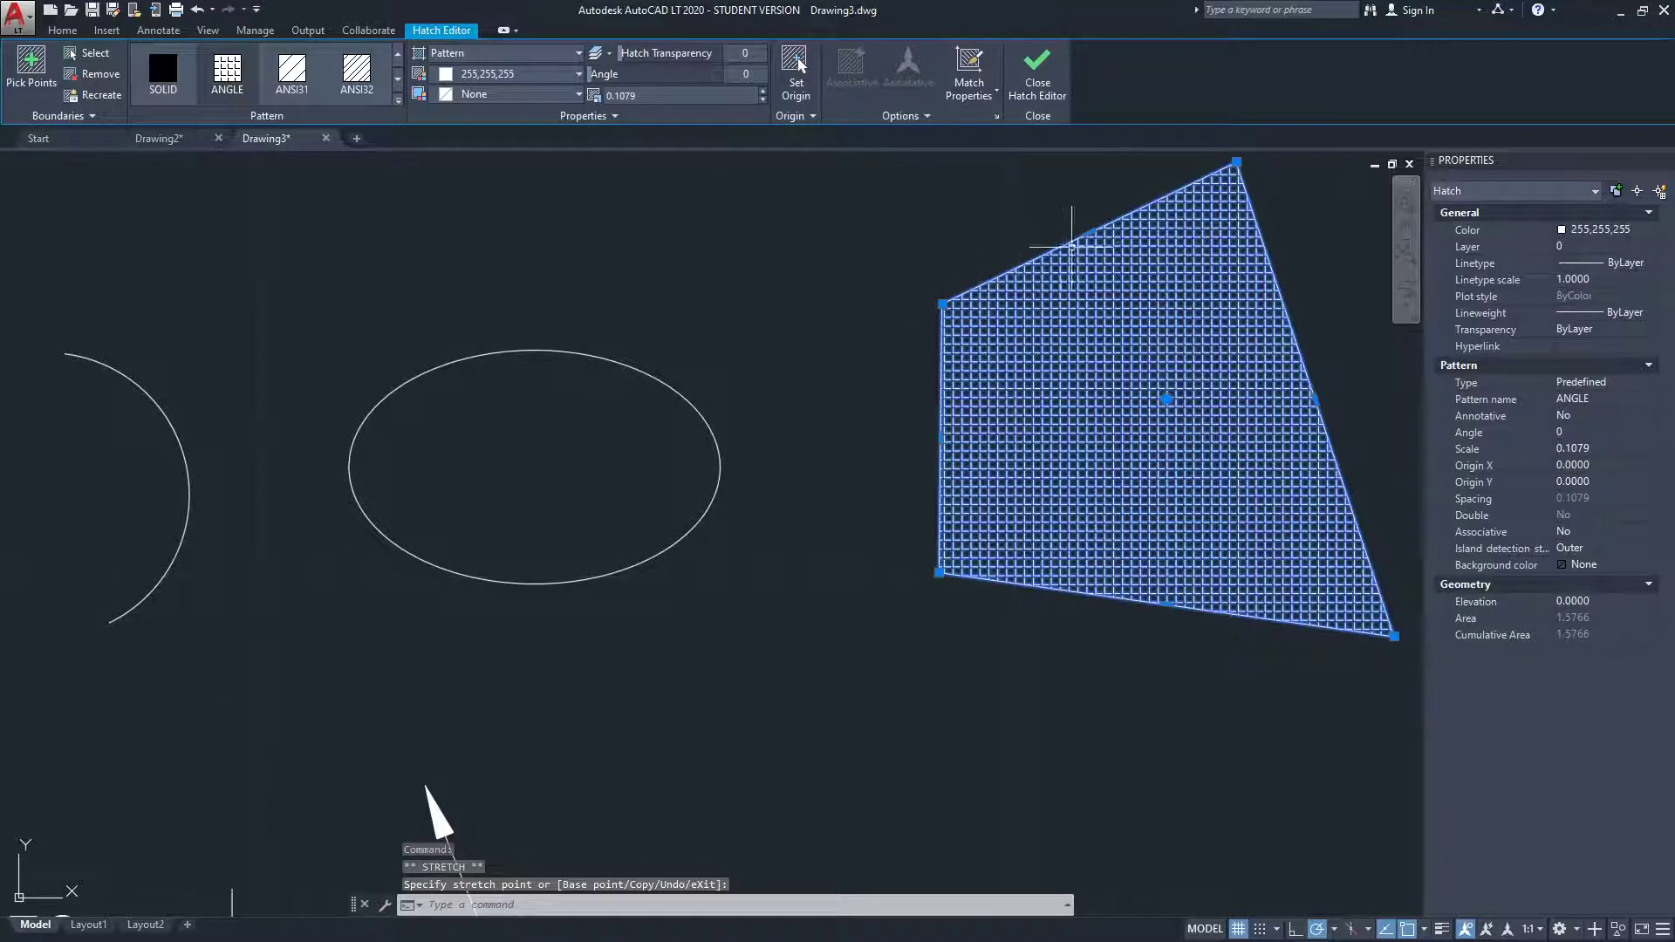
click(963, 208)
middle_drag(988, 212, 943, 312)
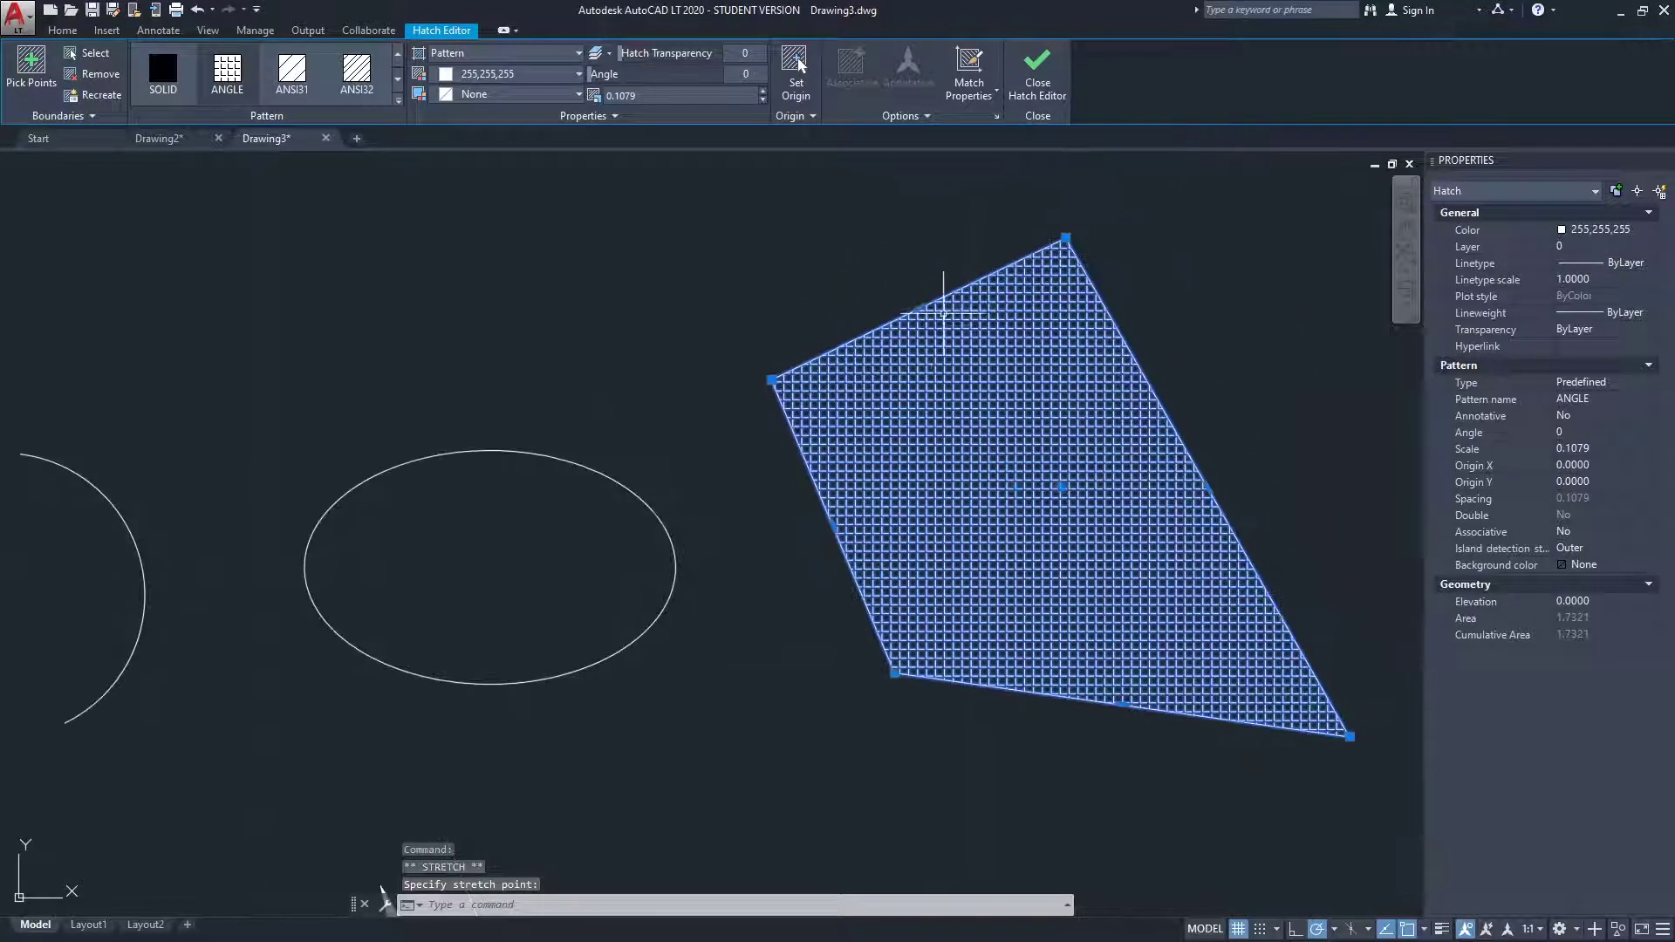
click(920, 306)
click(1019, 229)
click(875, 297)
click(727, 286)
- Pull the hatch's lower-right vertex inward to an area of about 1.39
click(1350, 736)
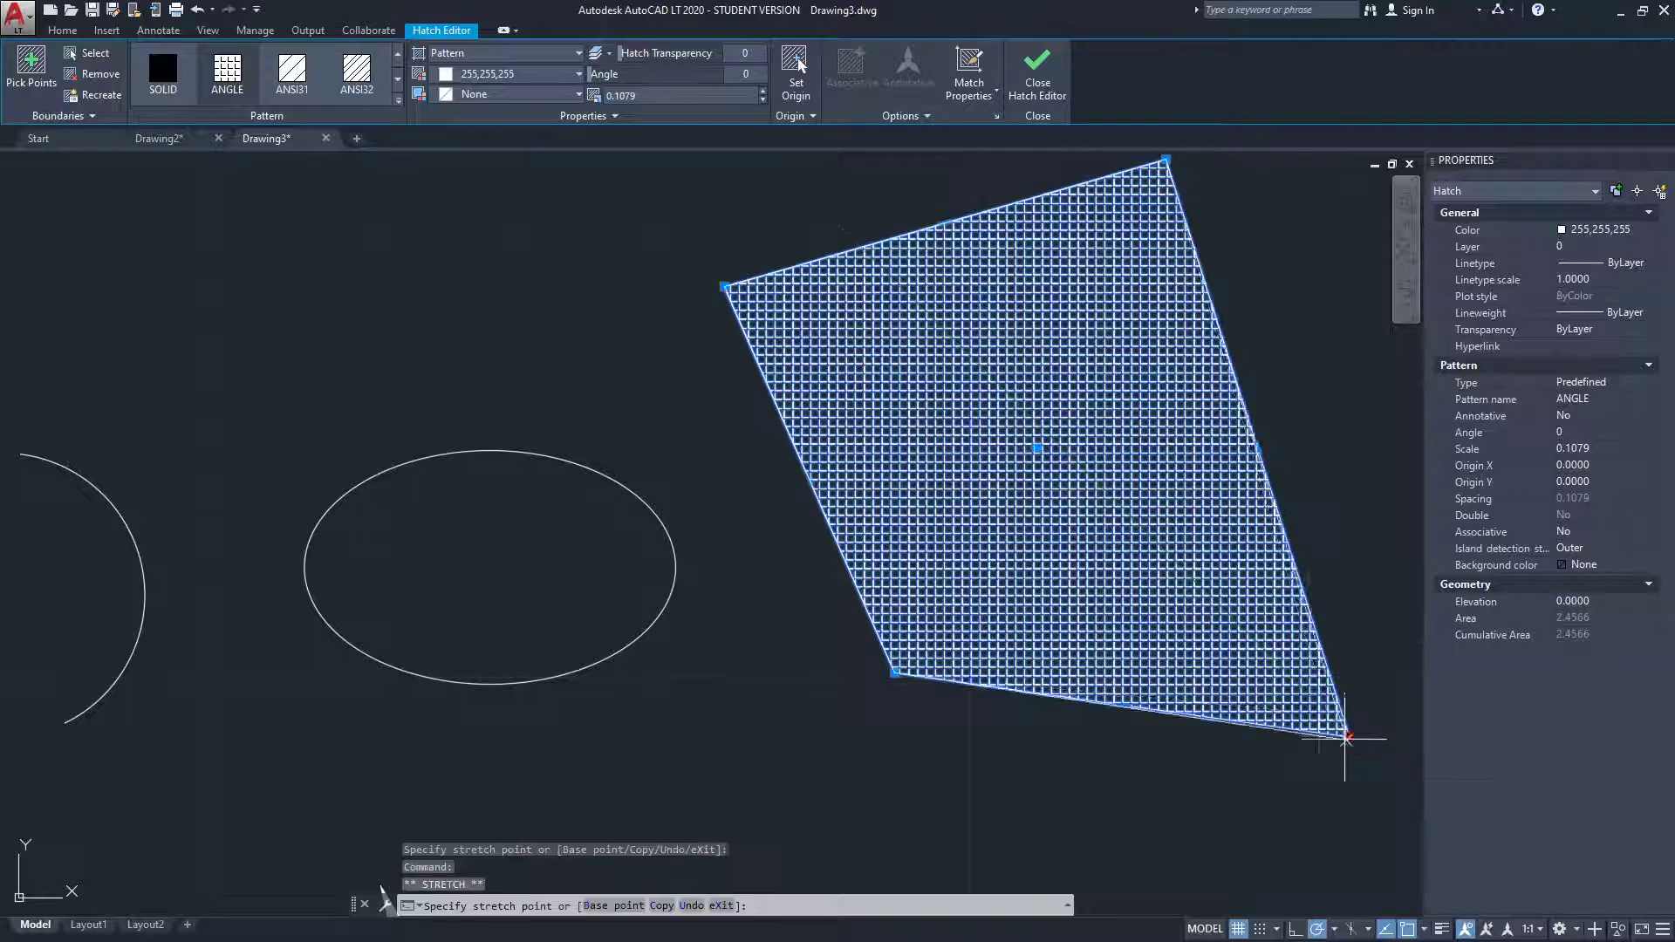
click(1097, 515)
middle_drag(988, 404, 932, 449)
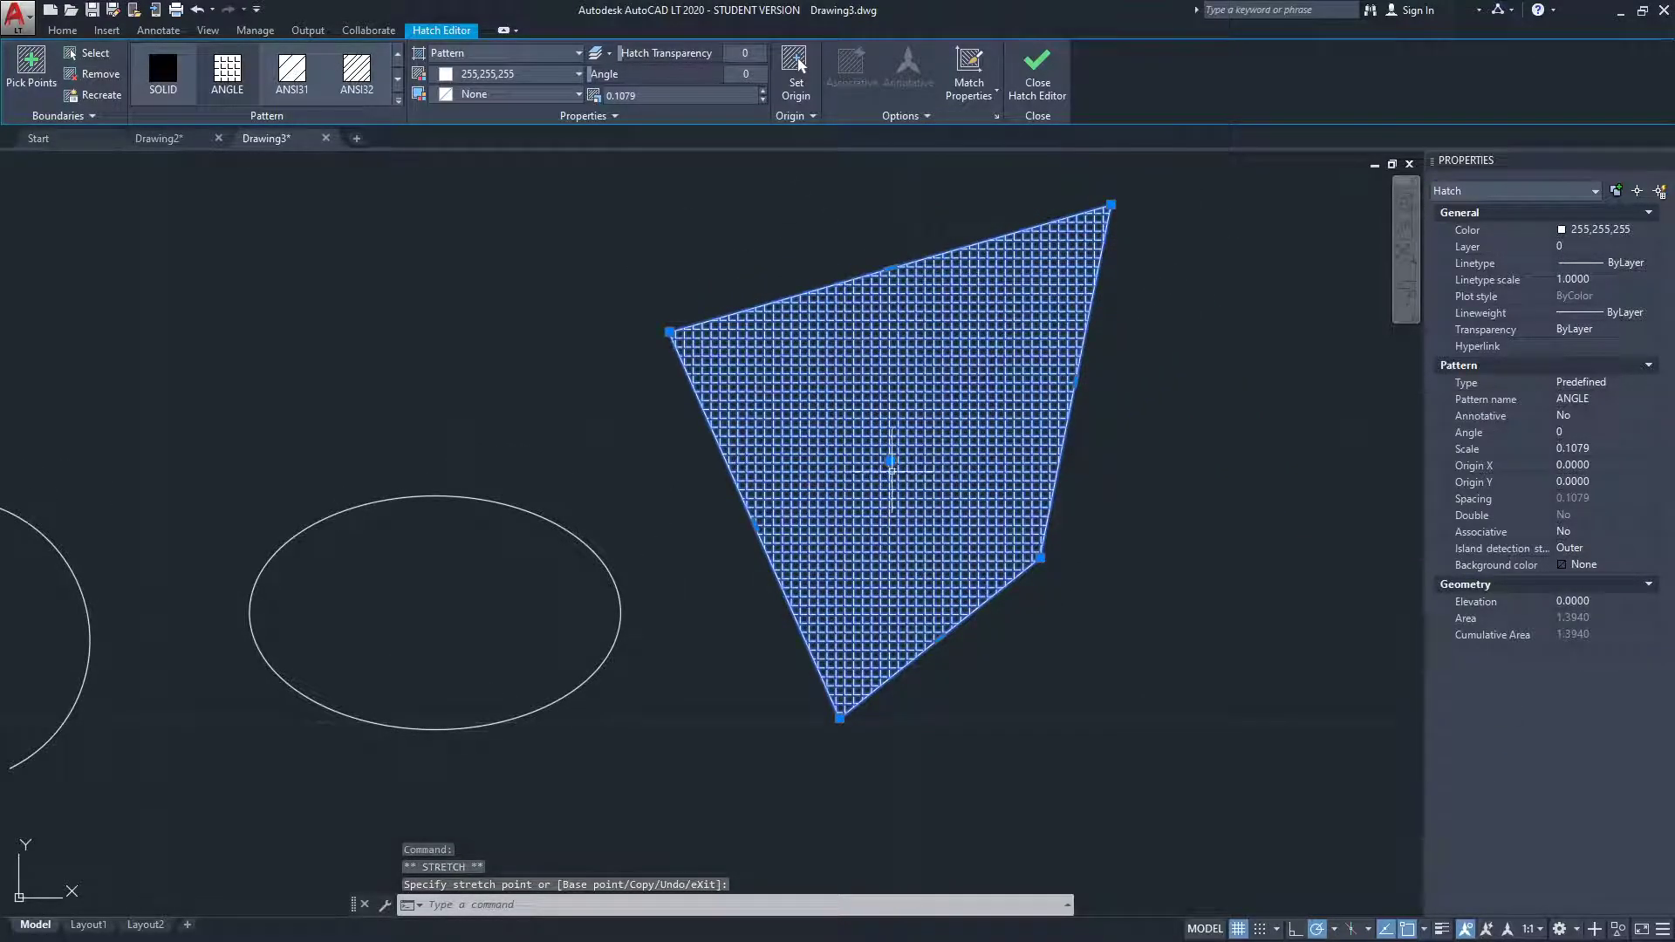
- Move the whole hatch downward by its centre grip and deselect it
click(890, 461)
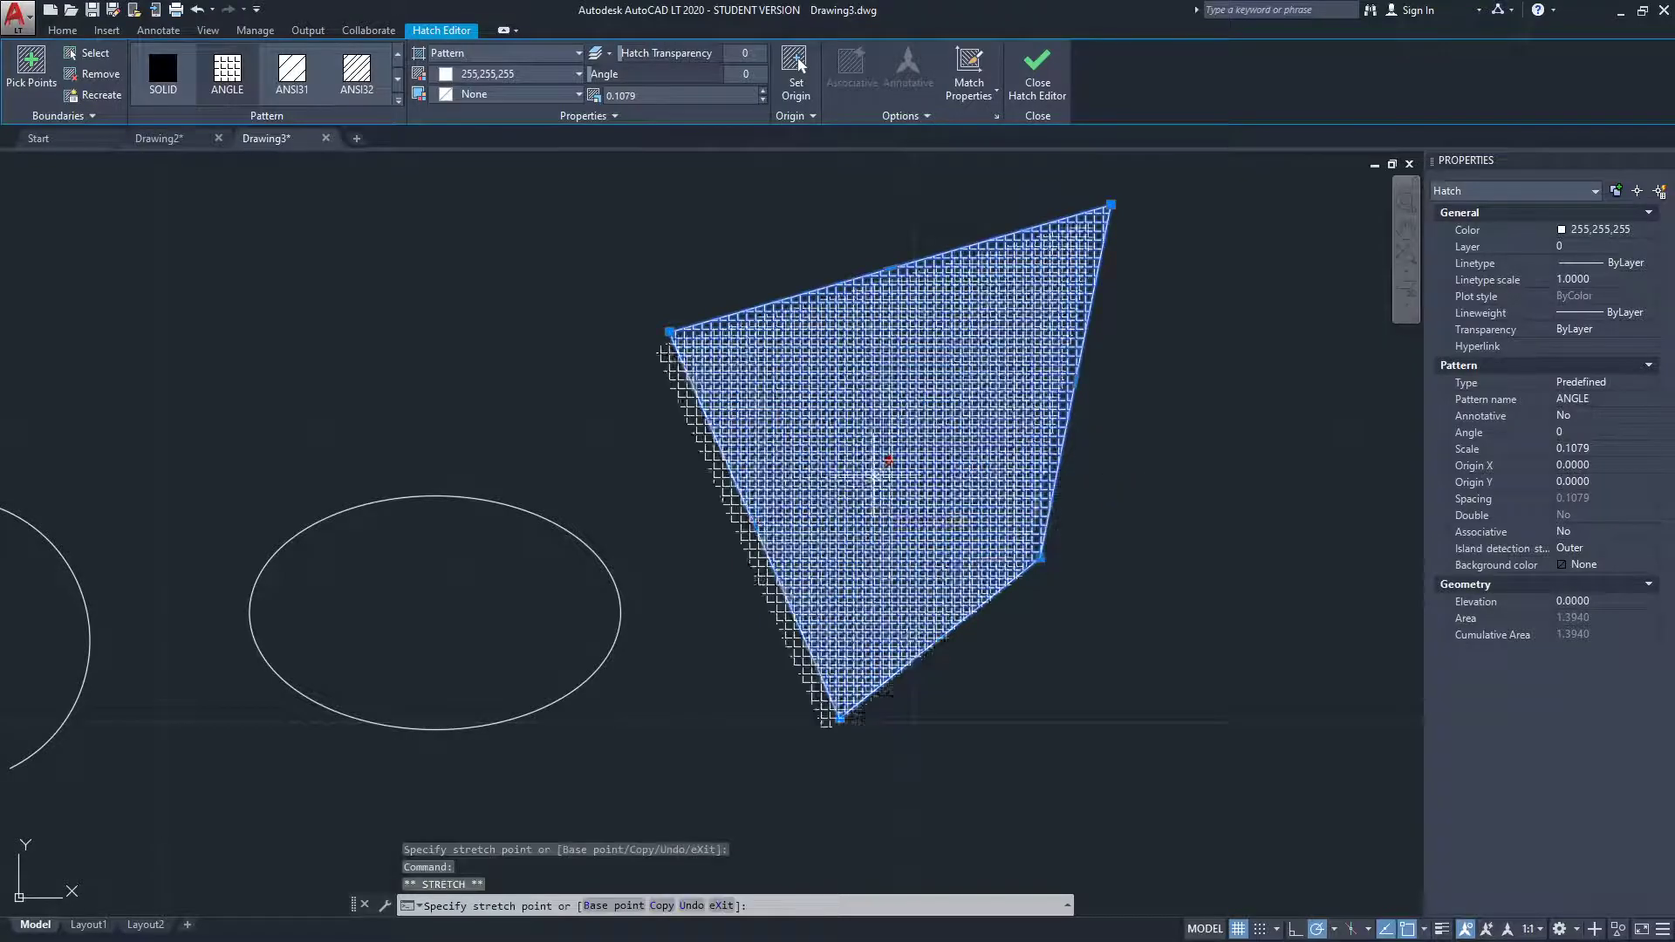
click(910, 586)
middle_drag(992, 472, 1037, 334)
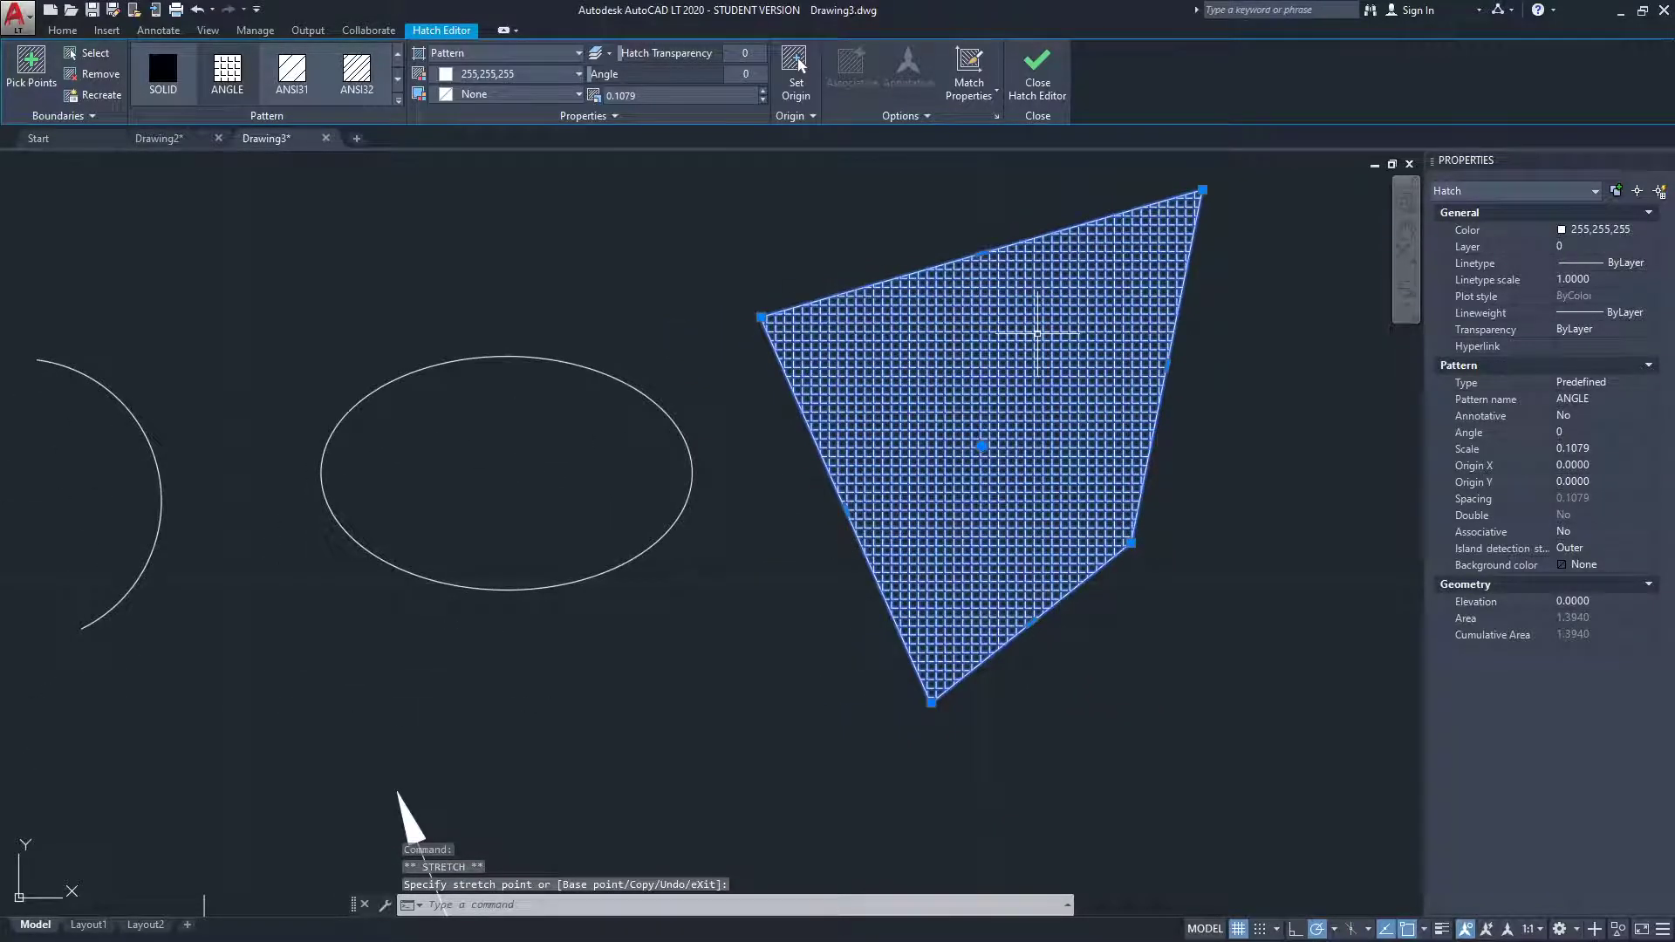
scroll(1037, 335, down, 5)
scroll(1056, 340, up, 3)
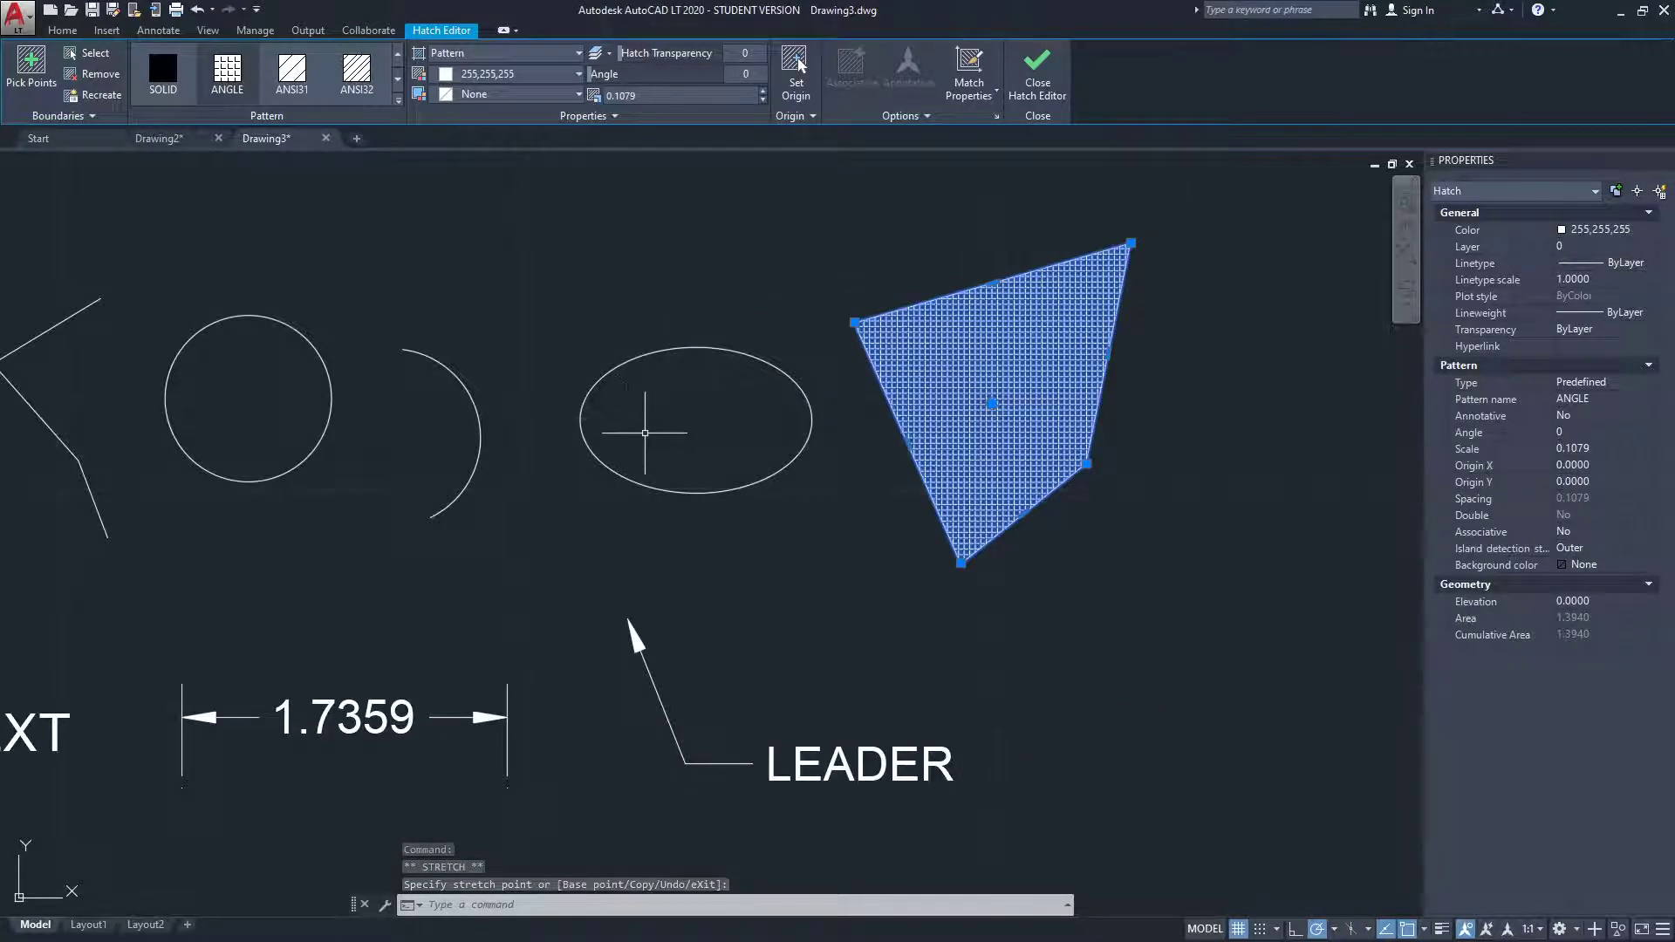
middle_drag(937, 392, 1104, 411)
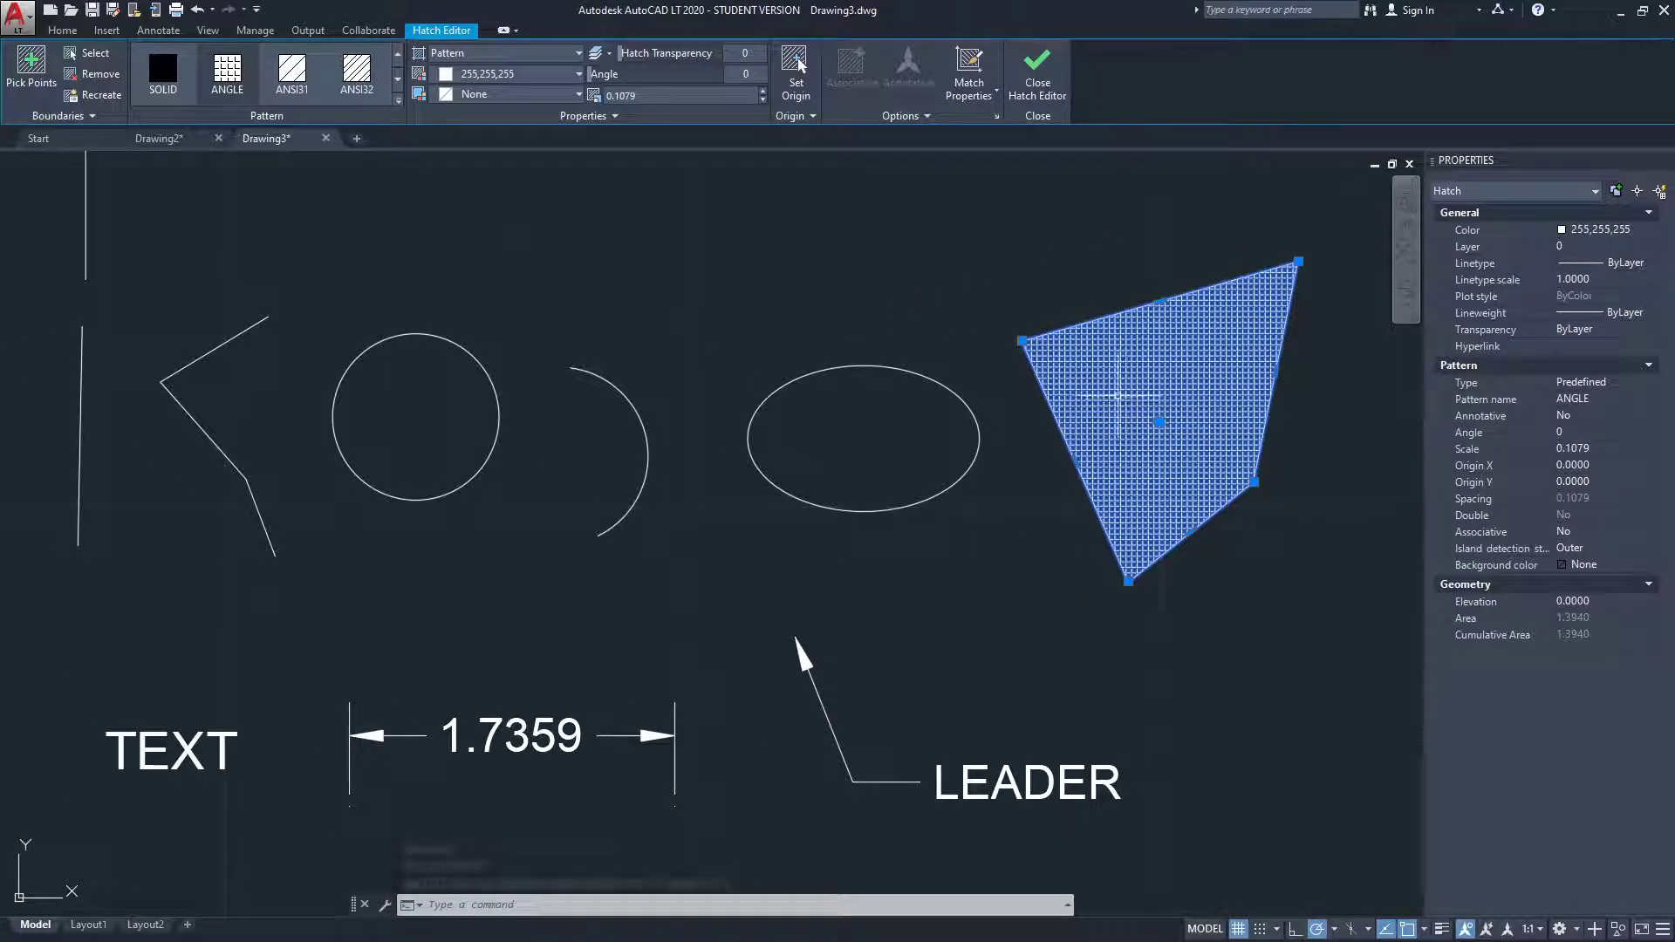
key(Escape)
key(Escape)
- Select the text object beside the dimension, examine its object type and grips, and clear the selection
middle_drag(610, 616, 868, 617)
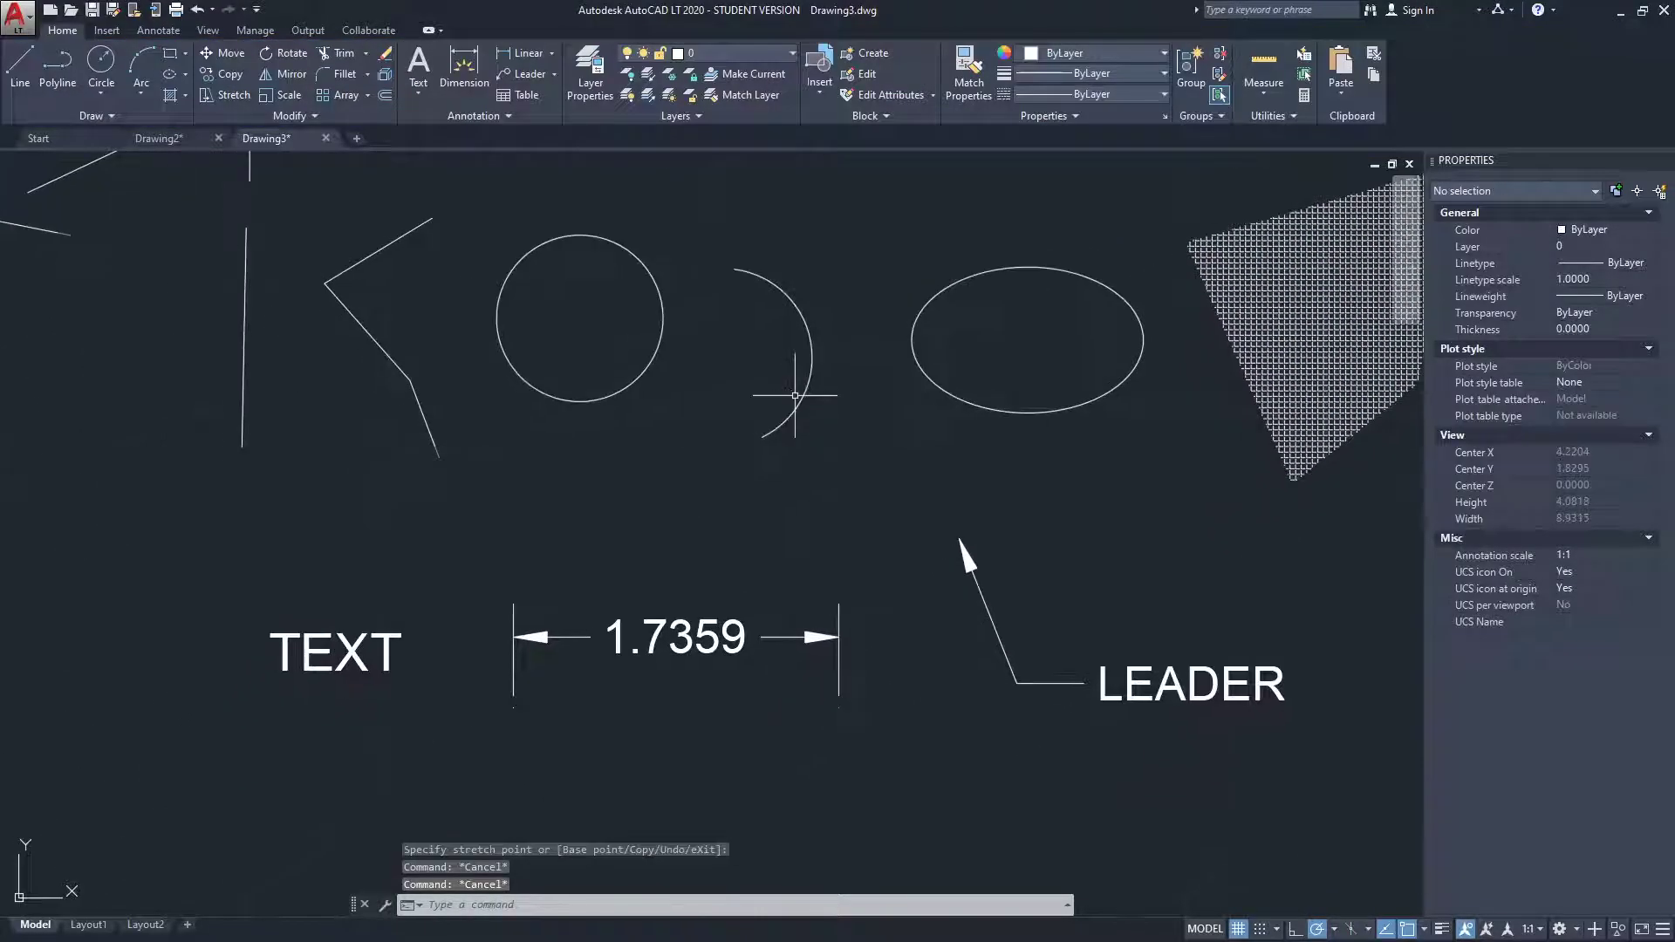
scroll(468, 587, down, 3)
scroll(591, 496, up, 4)
click(591, 496)
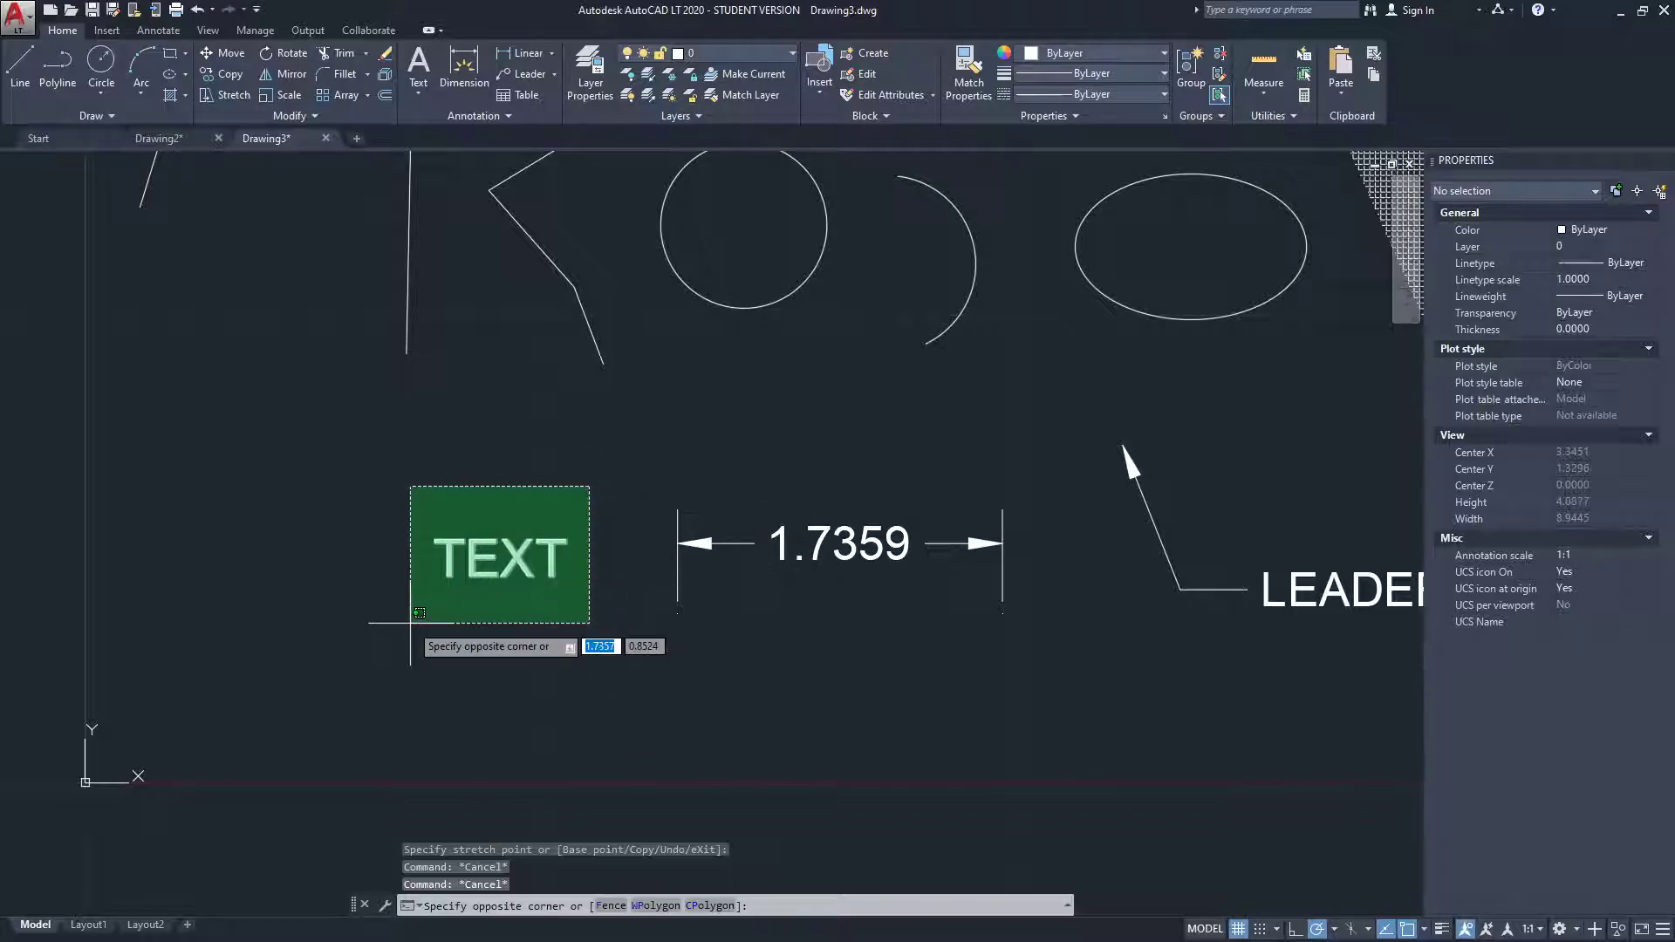
click(371, 615)
scroll(345, 617, up, 2)
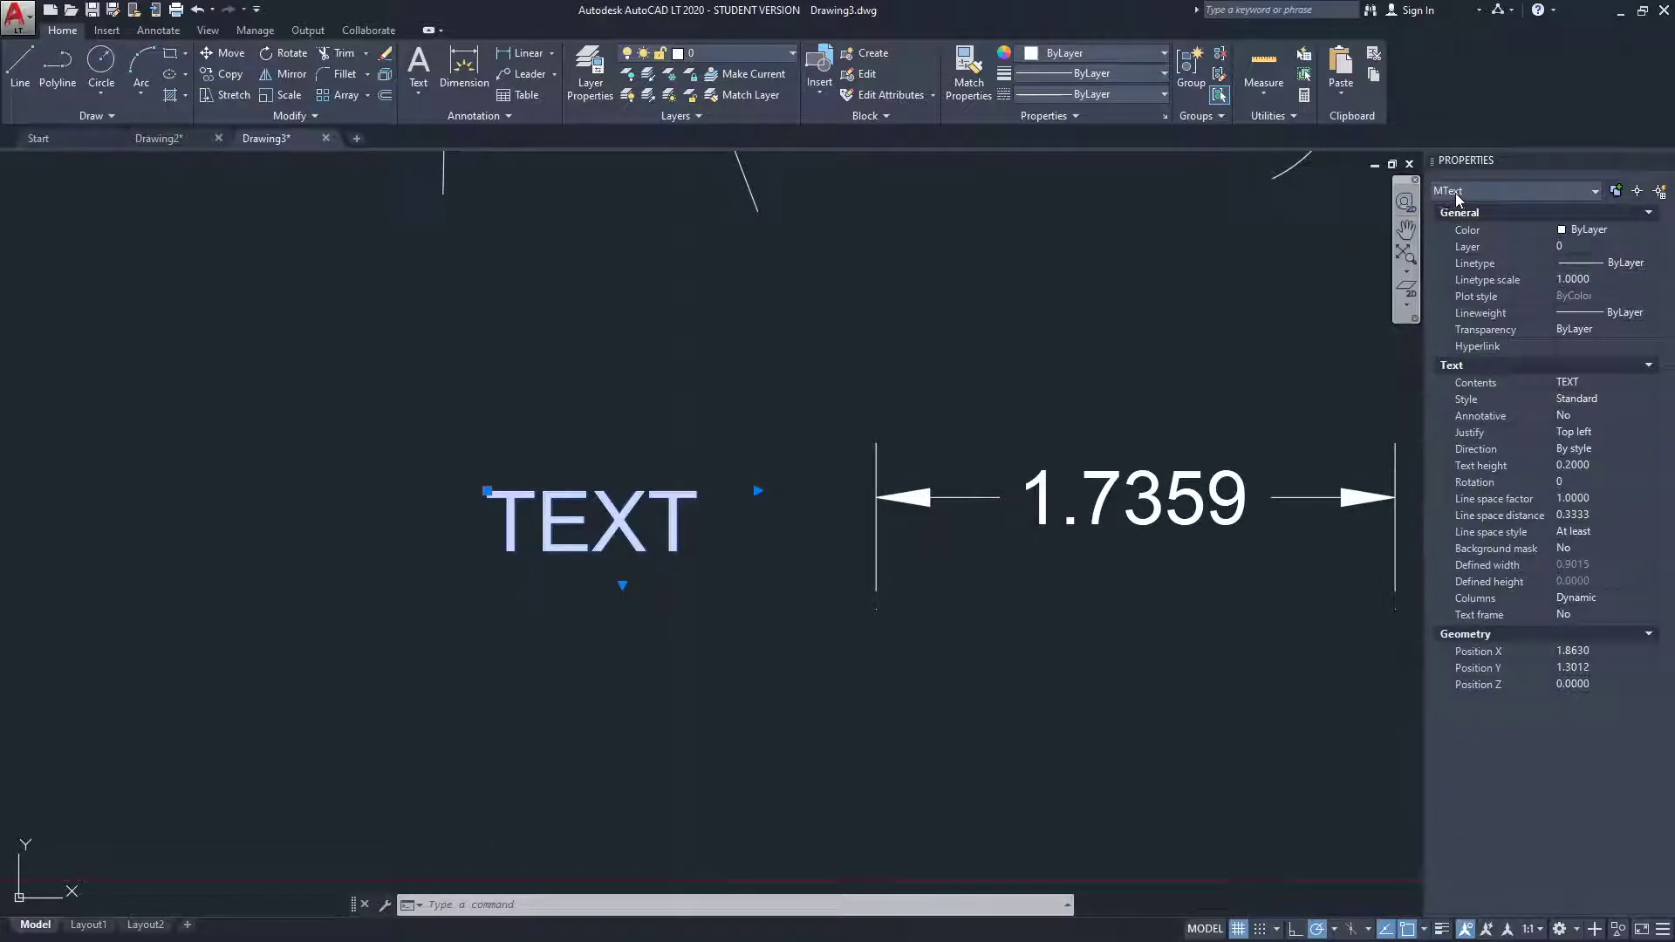
scroll(658, 366, down, 2)
scroll(689, 401, up, 2)
click(692, 404)
key(Escape)
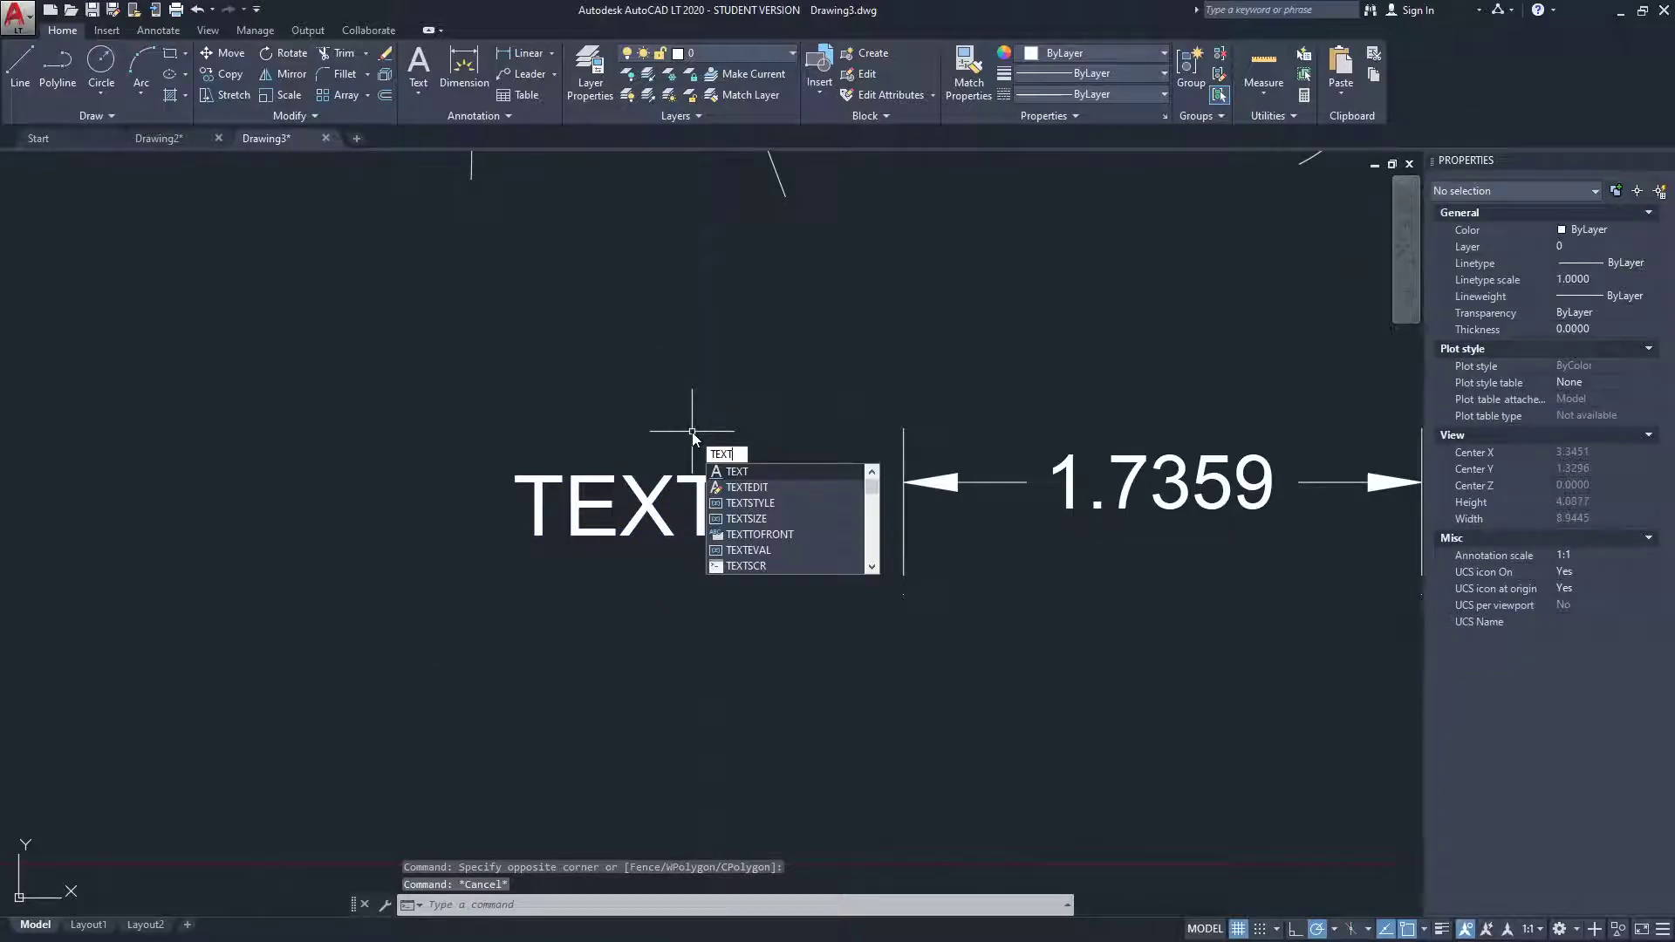
- Create a single-line text reading "TEXT" with a rotation of 0, starting just below the multiline text
key(Return)
click(521, 626)
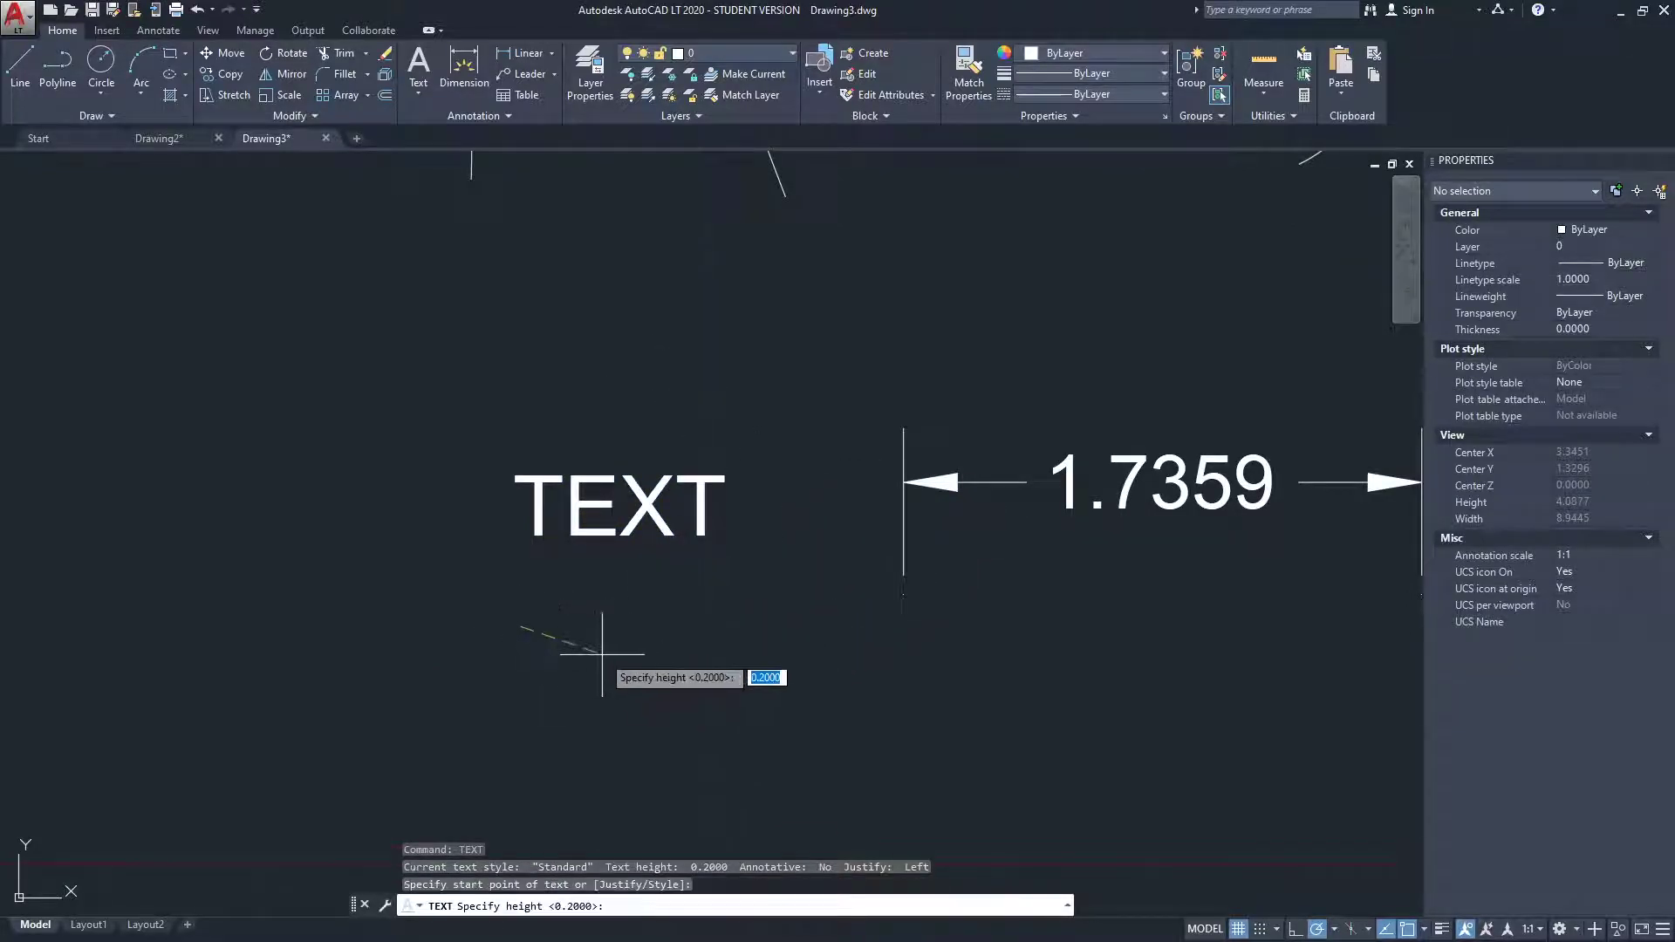
key(Return)
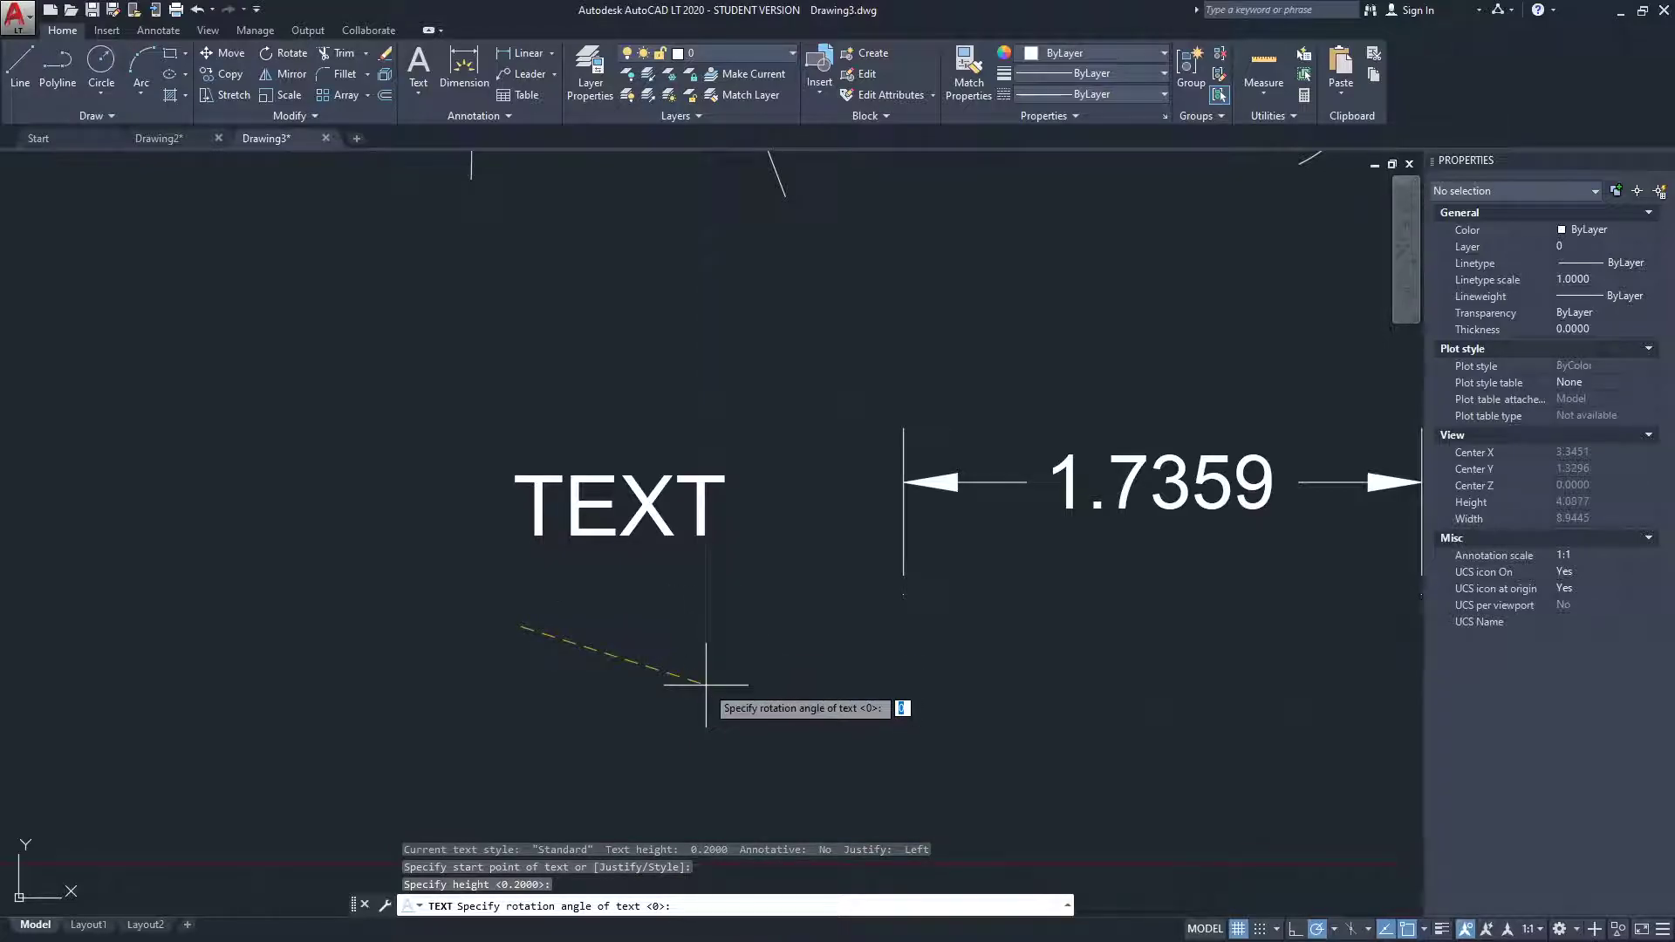
key(Return)
text(T)
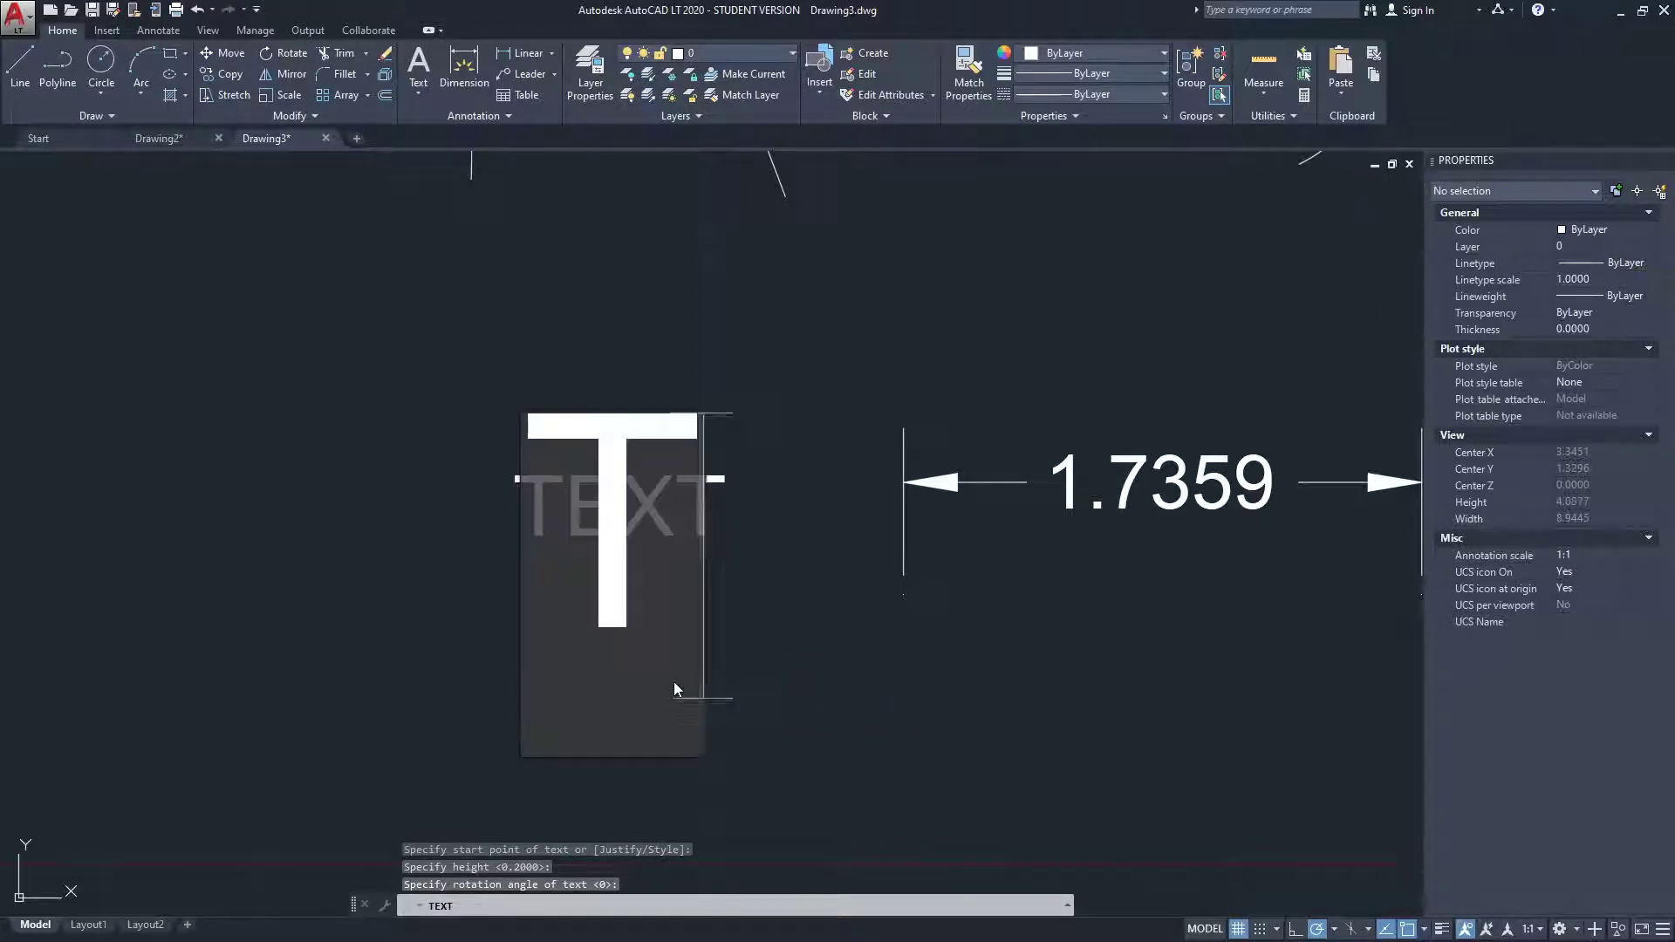
text(EXT)
scroll(641, 387, down, 2)
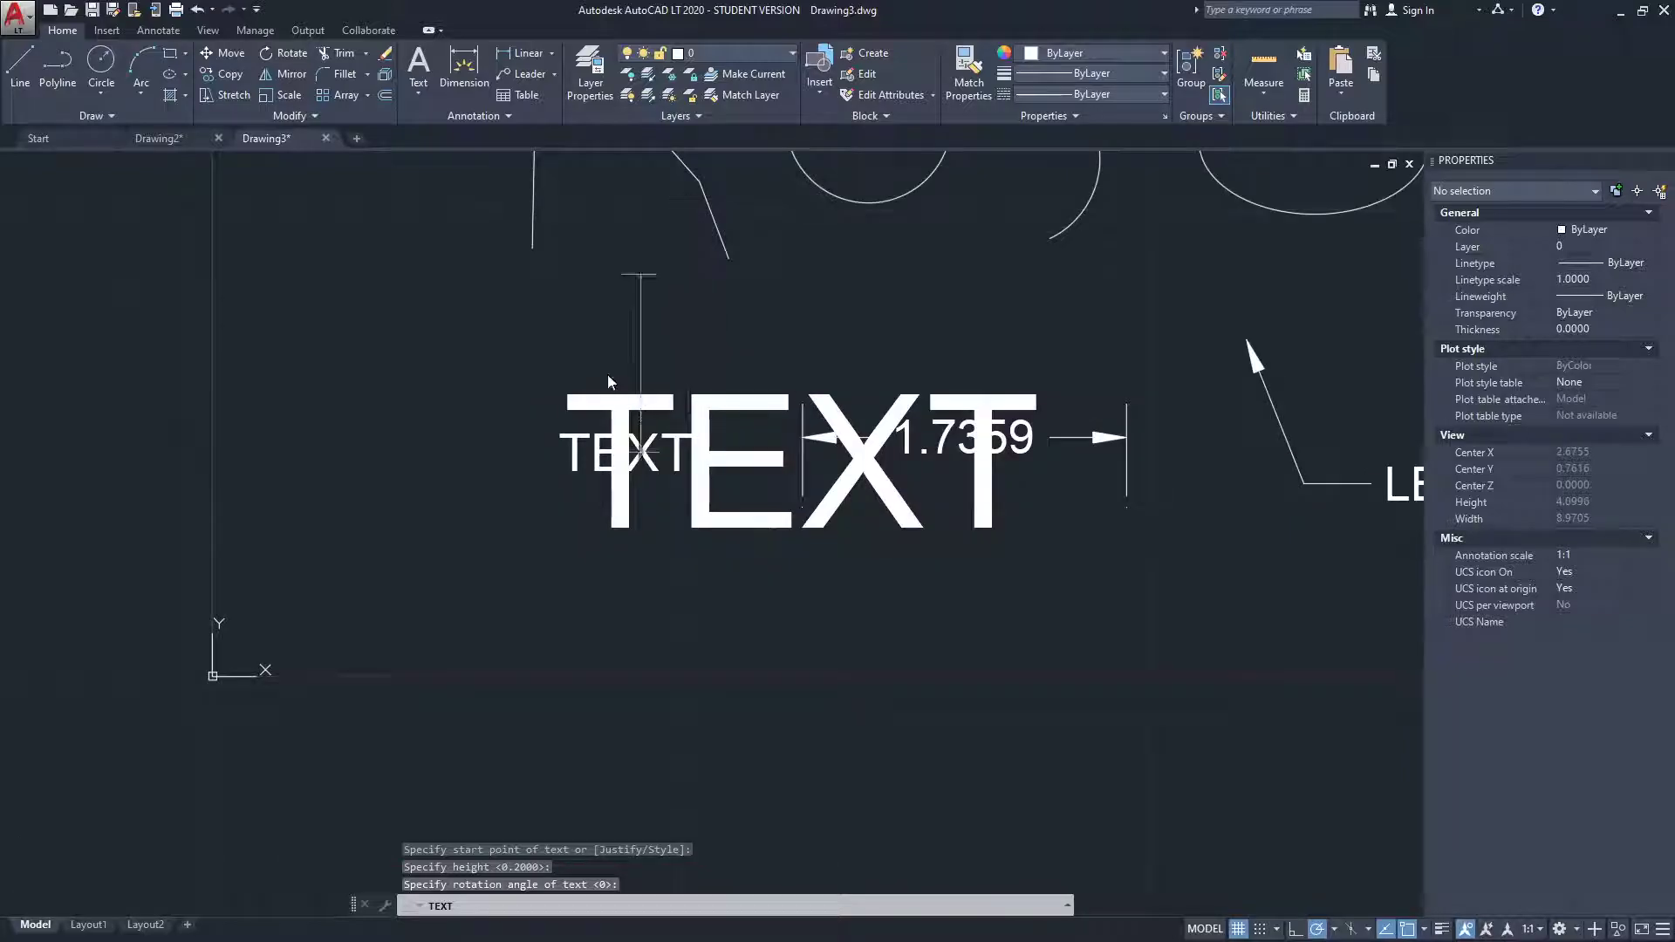
key(Escape)
- Move the large single-line text down and to the left, clear of the multiline text and the dimension
click(611, 403)
text(m)
key(Return)
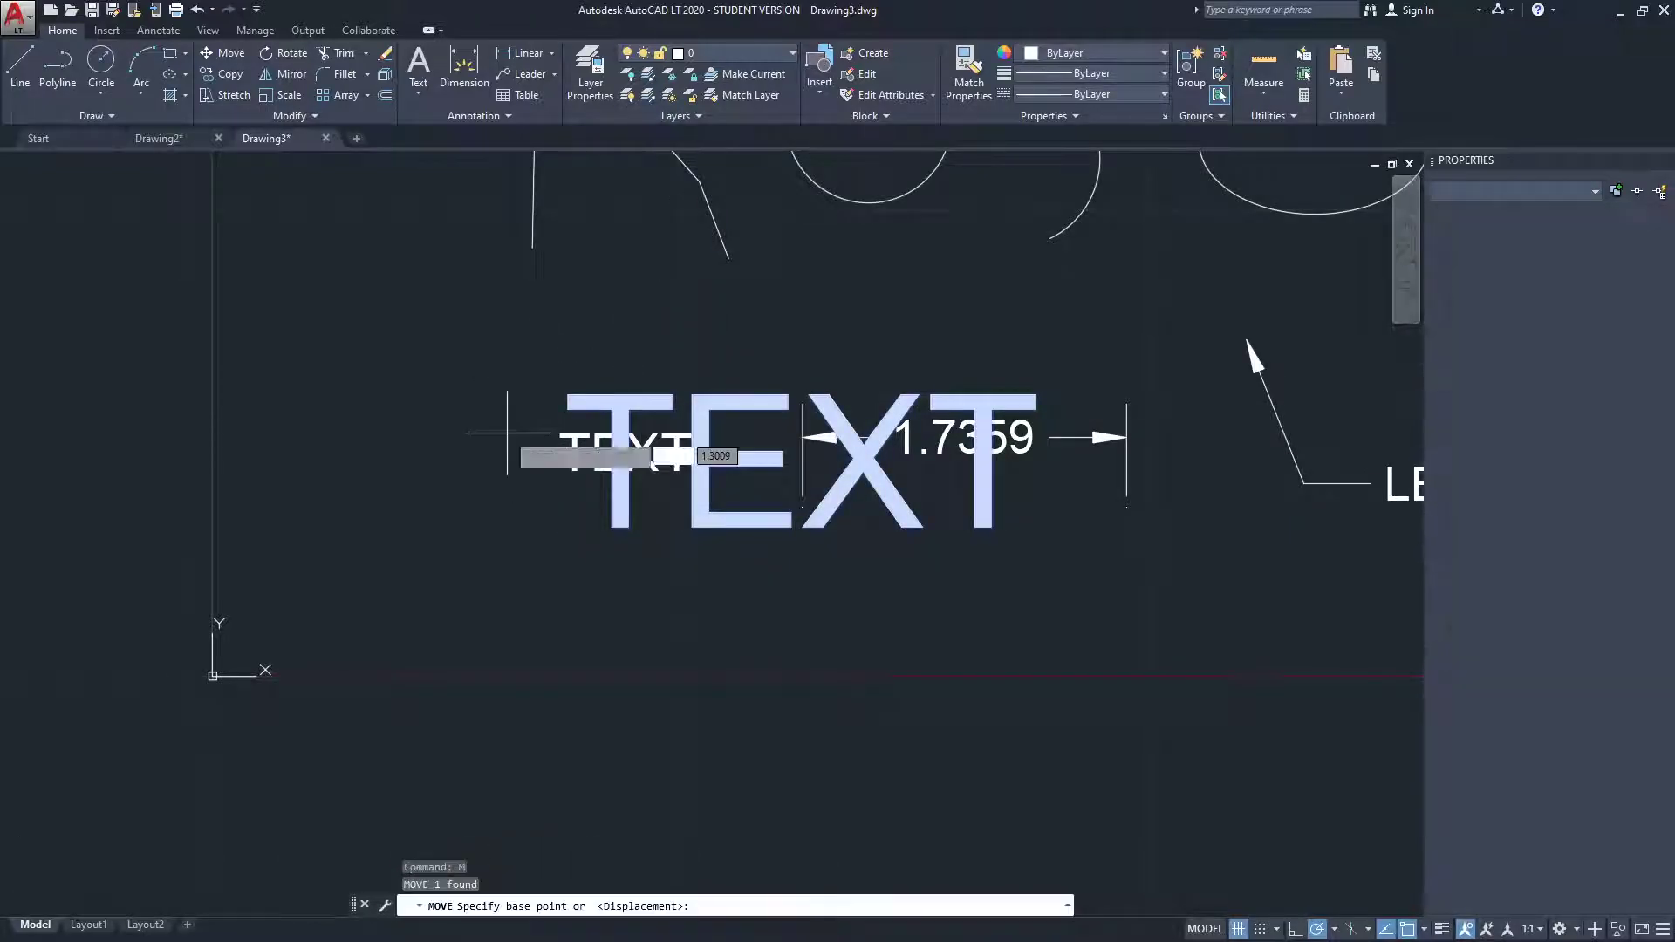
click(506, 432)
click(401, 655)
- Scale the single-line text down to a height of about 0.24
click(523, 645)
text(sc)
key(Return)
click(488, 567)
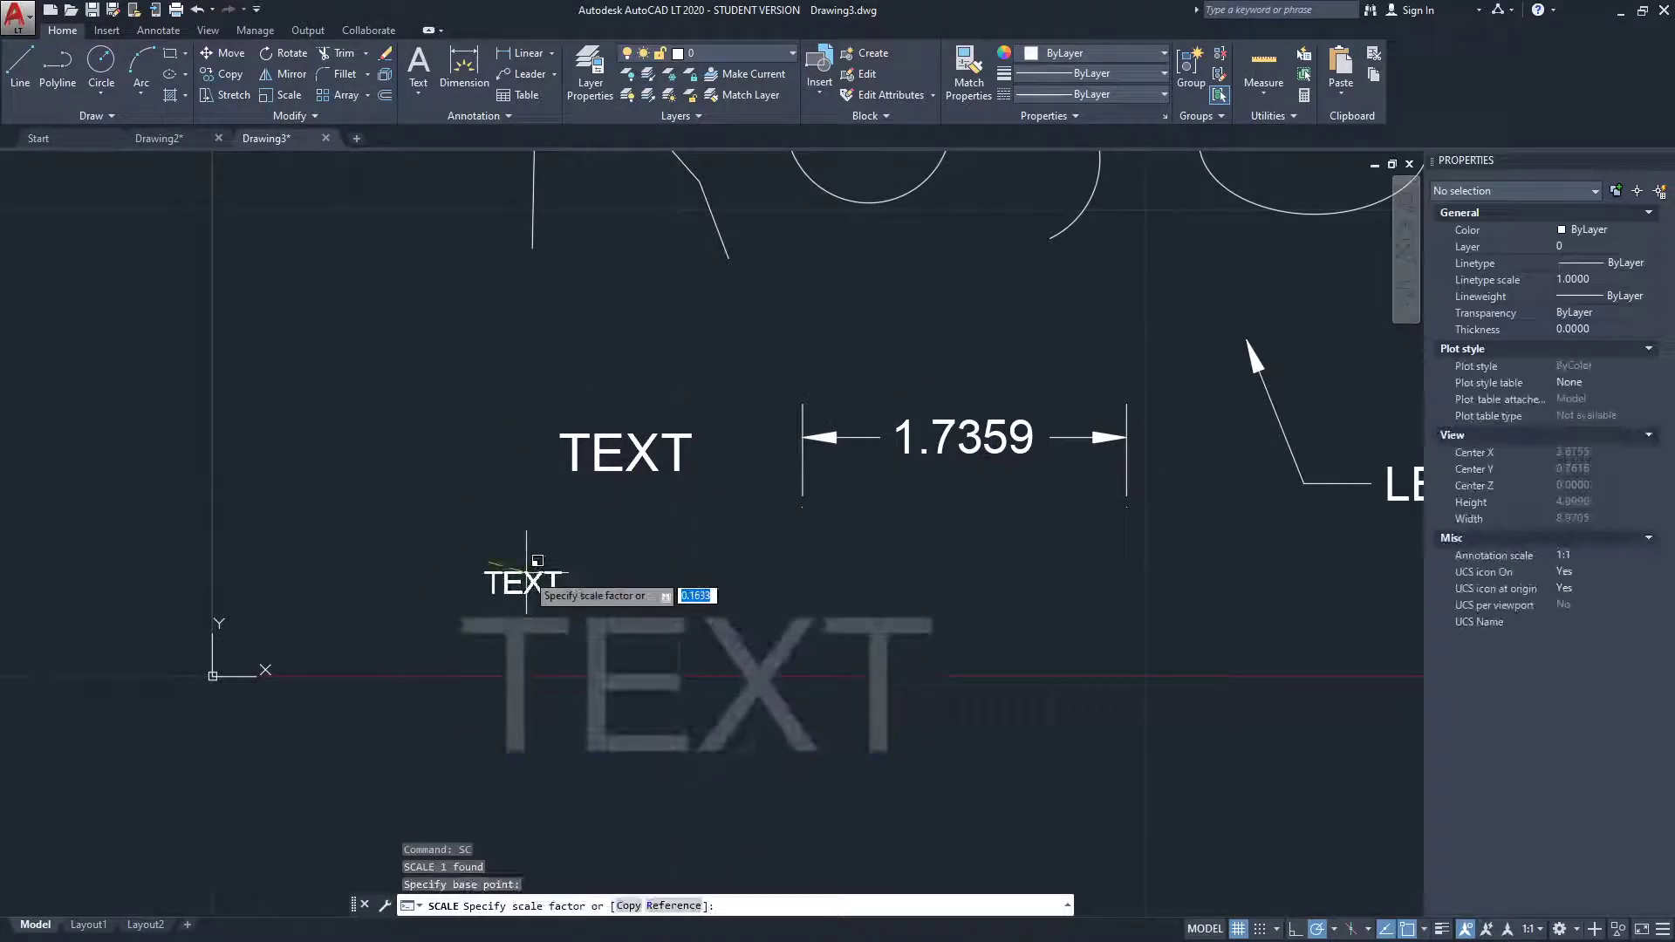
click(610, 602)
- Move the single-line text up and to the right so it sits directly beneath the multiline text
click(628, 553)
click(532, 723)
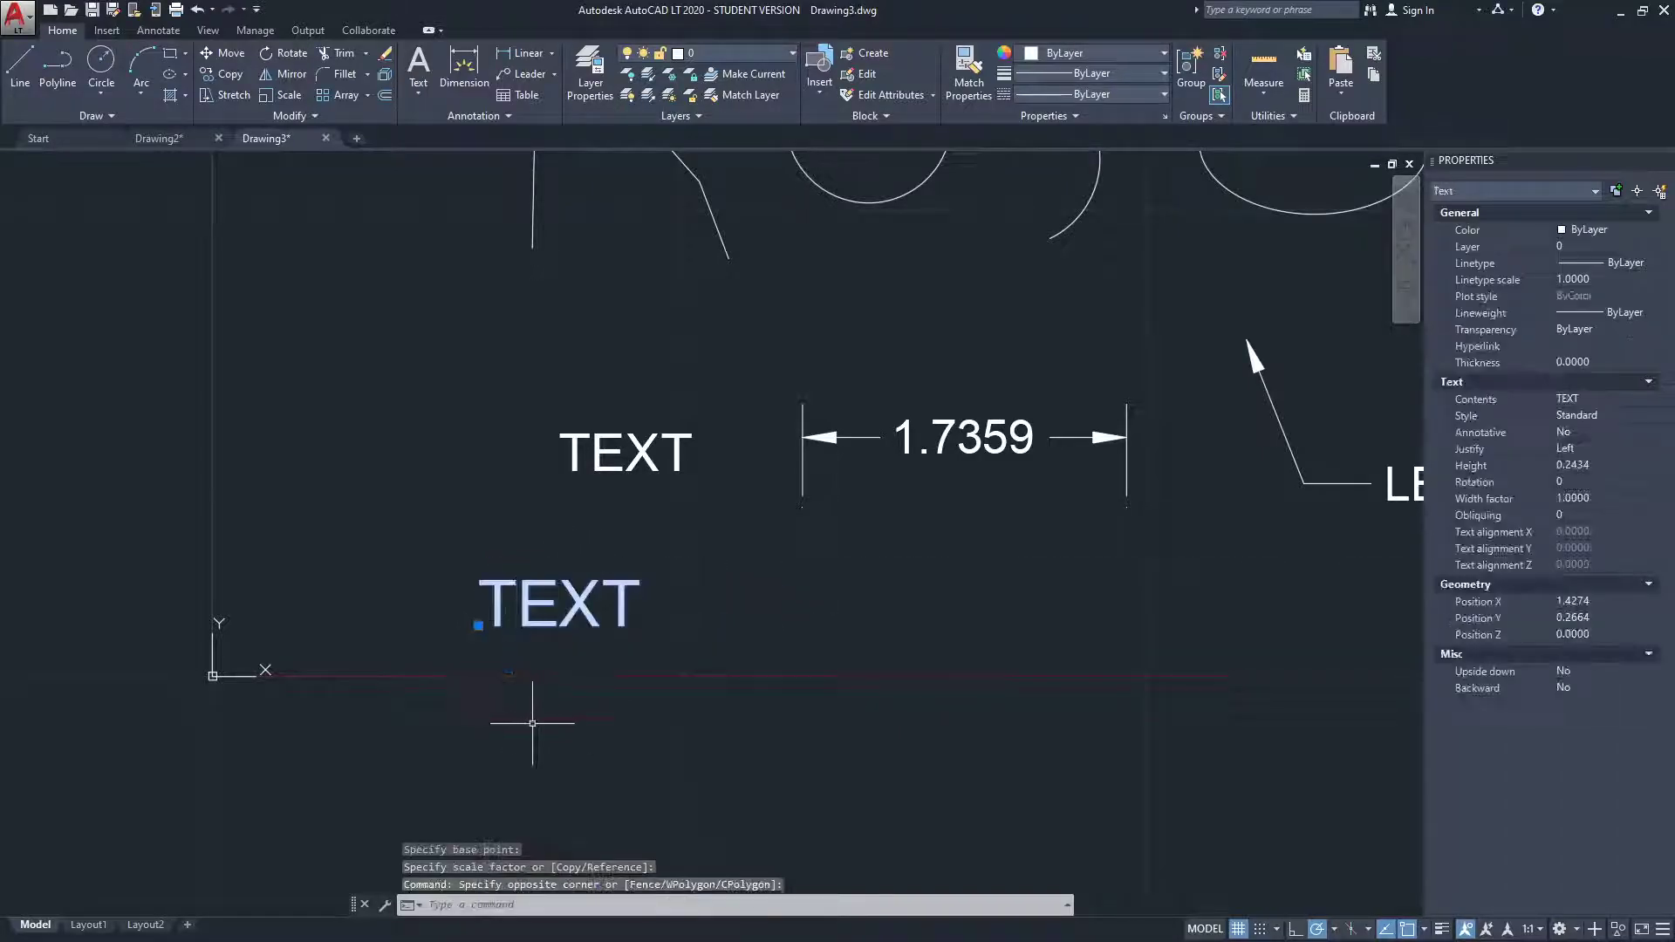
text(m)
key(Return)
click(555, 721)
click(620, 678)
- Select both text objects, shift each by its insertion grip, and adjust the multiline text's width and height grips
scroll(569, 547, up, 3)
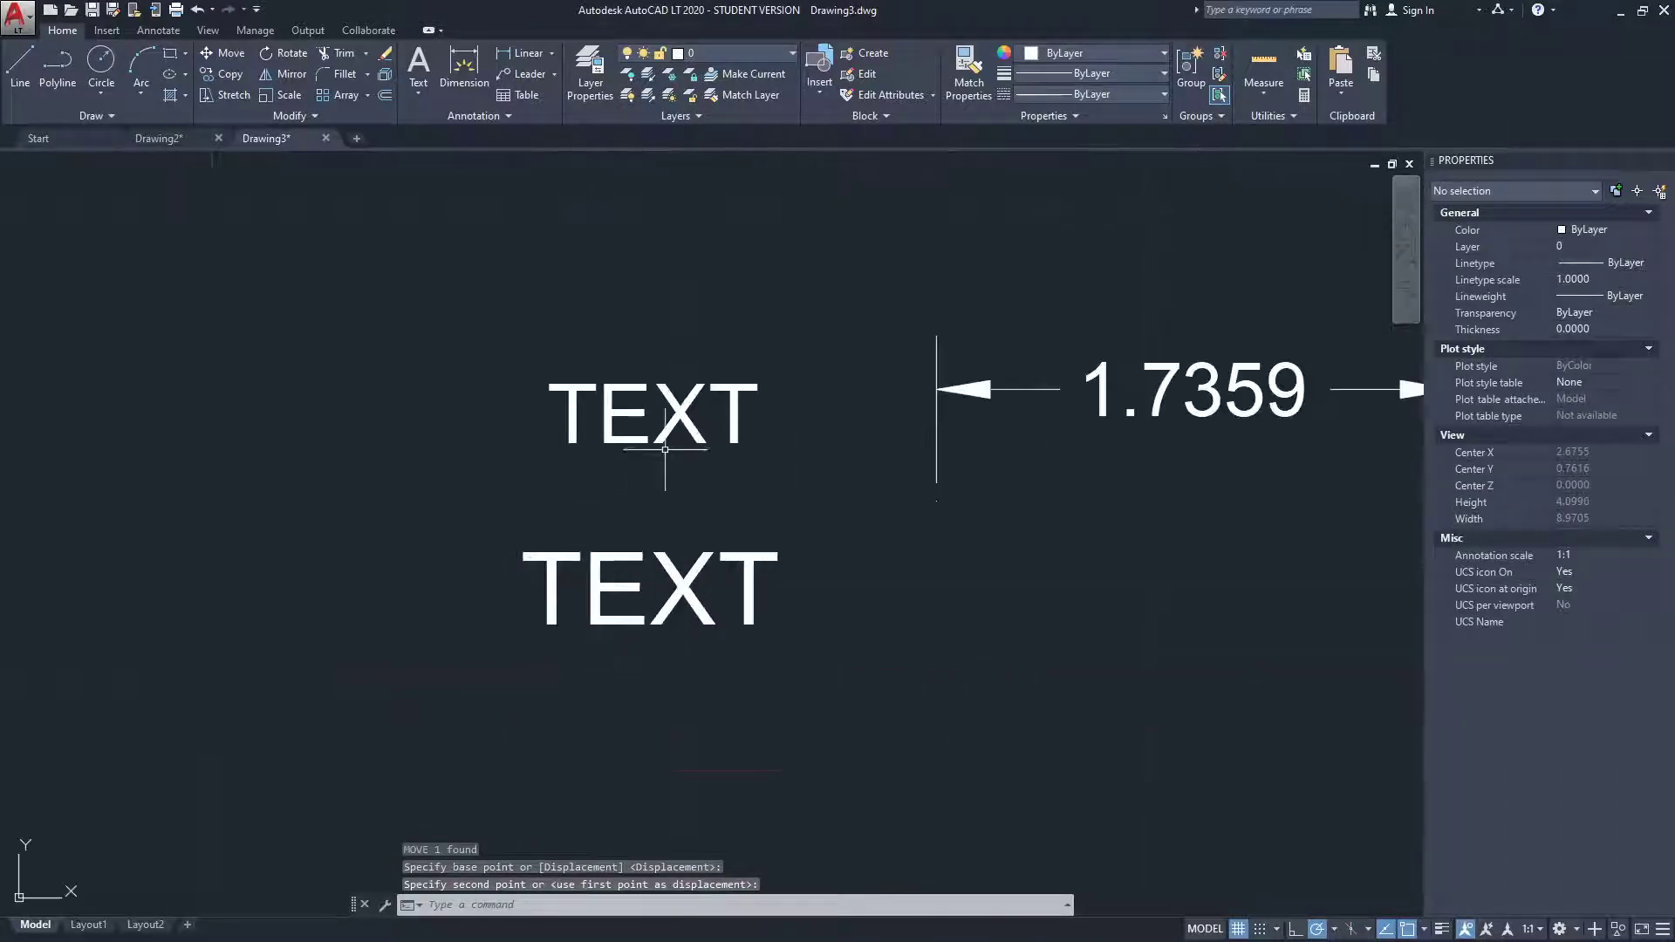
click(808, 390)
click(650, 501)
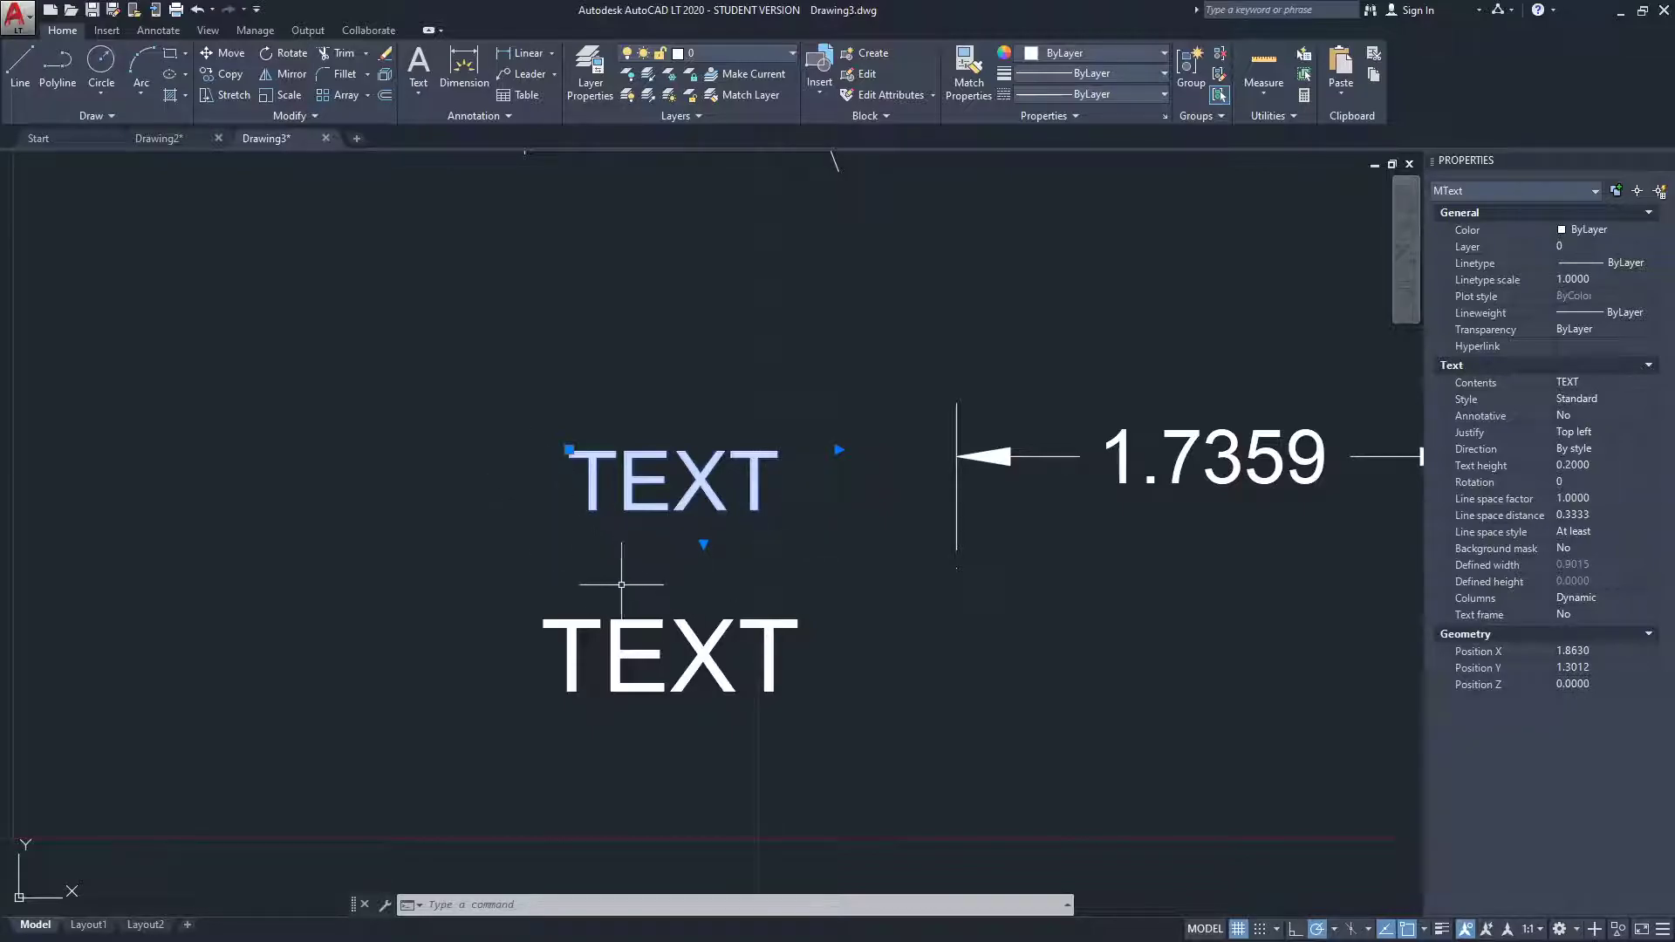
click(656, 602)
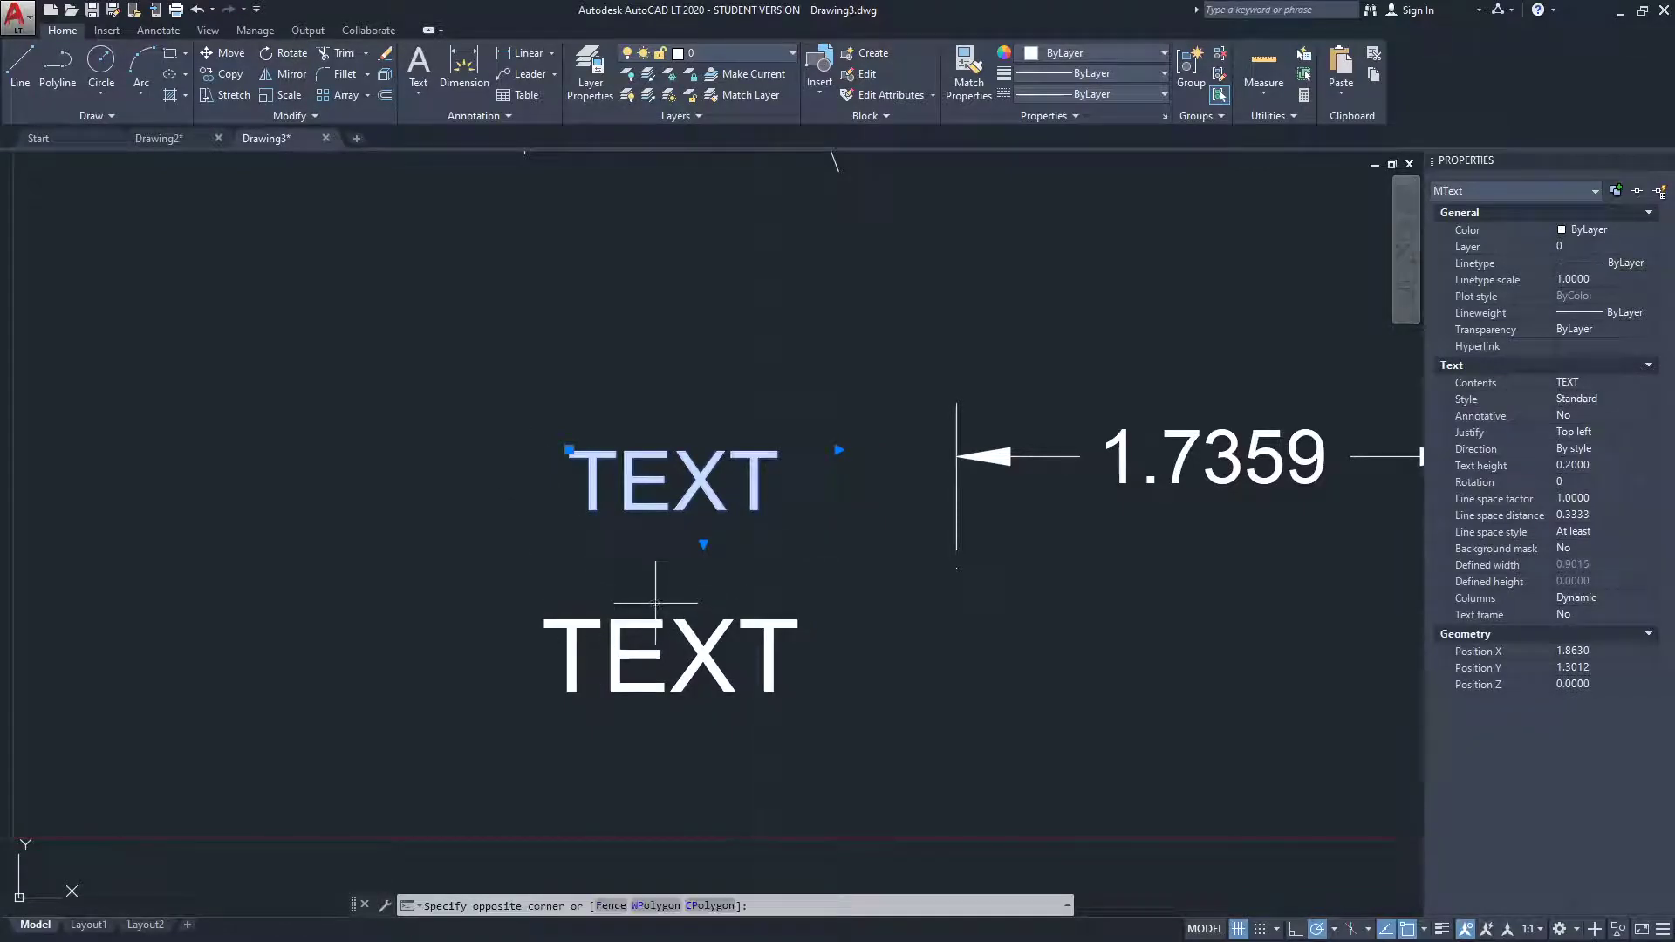
click(577, 651)
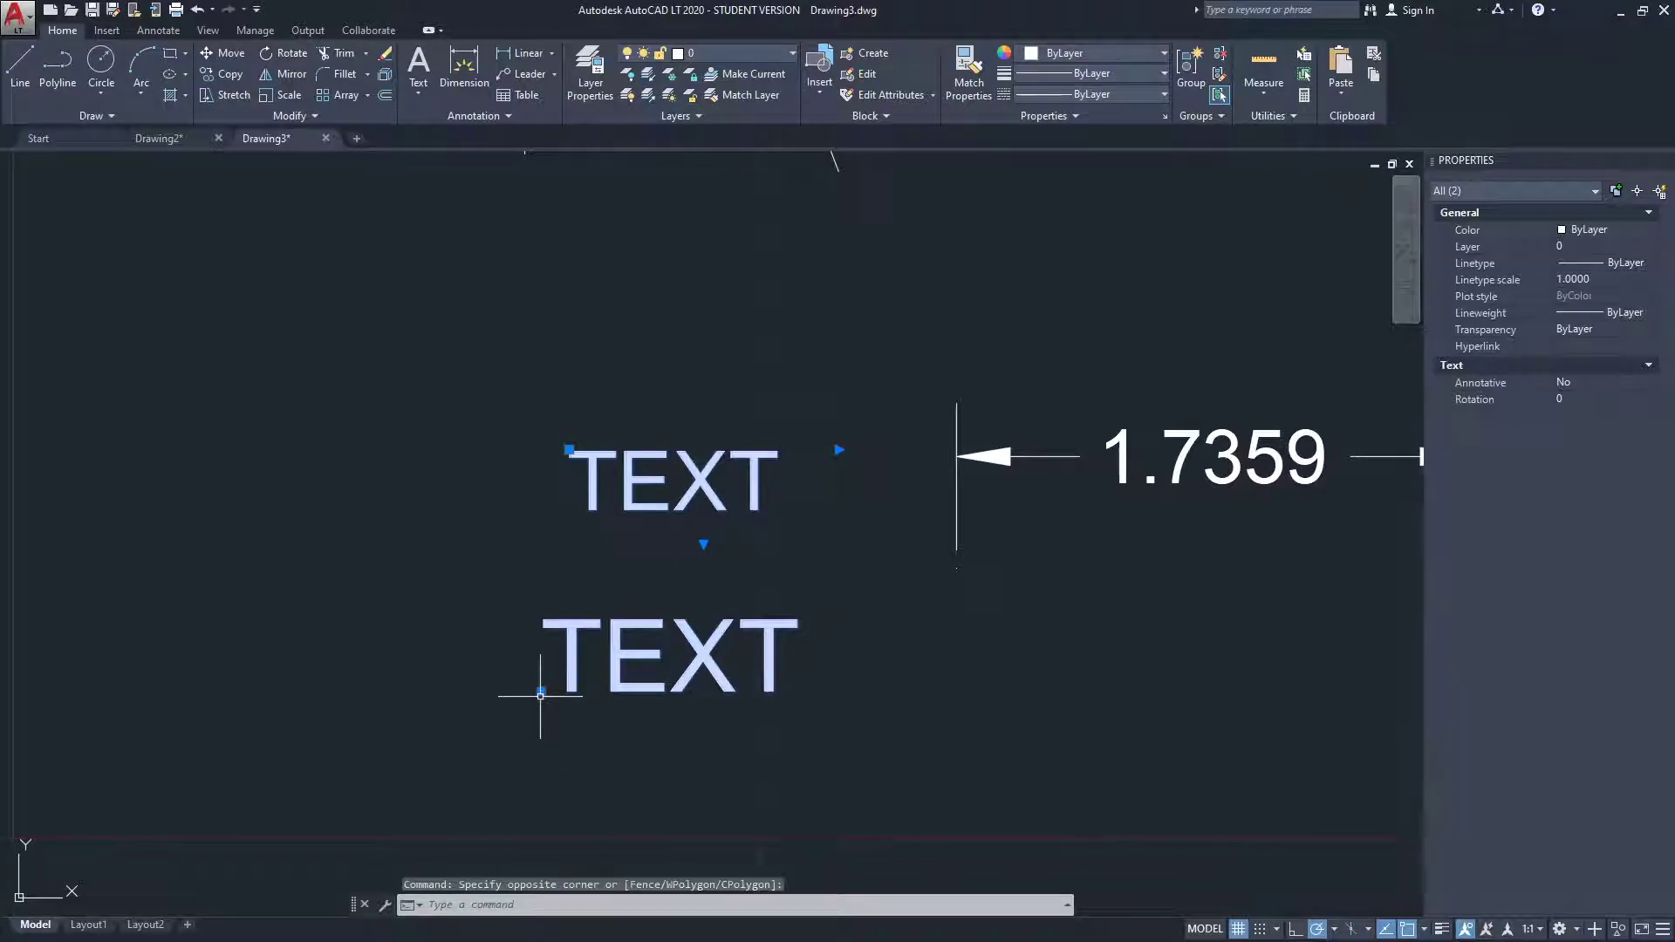
click(541, 691)
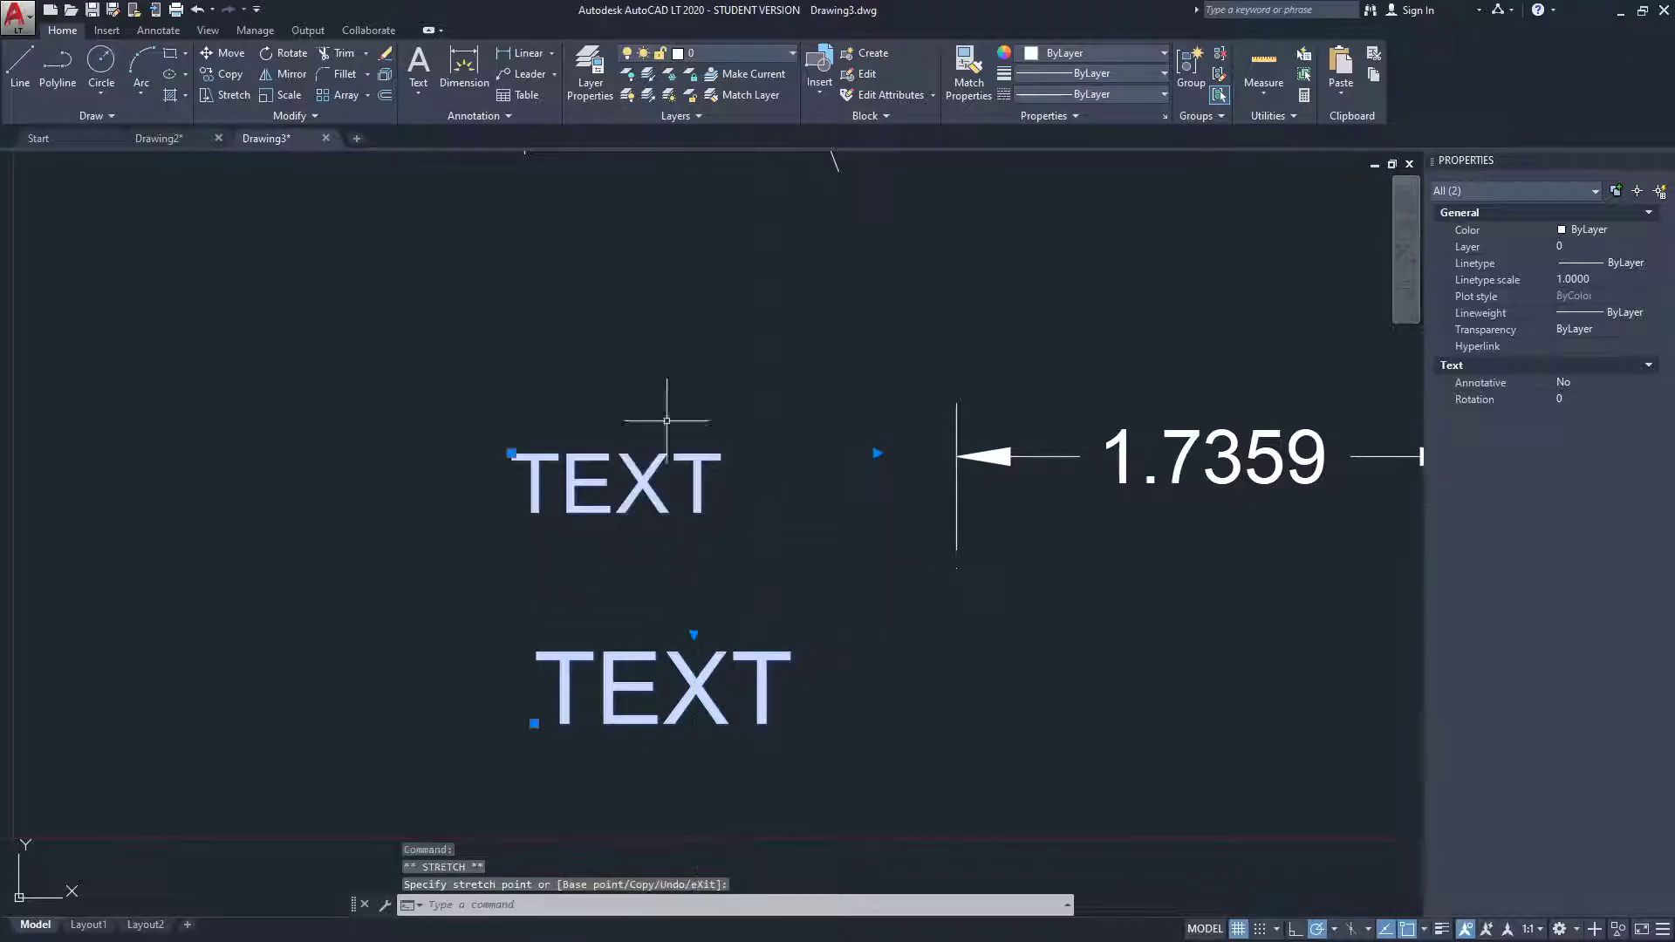
- Deselect the text objects and edit the multiline text so that it reads TEXT TEXT TEXT
click(736, 437)
text(TEDIT)
key(Return)
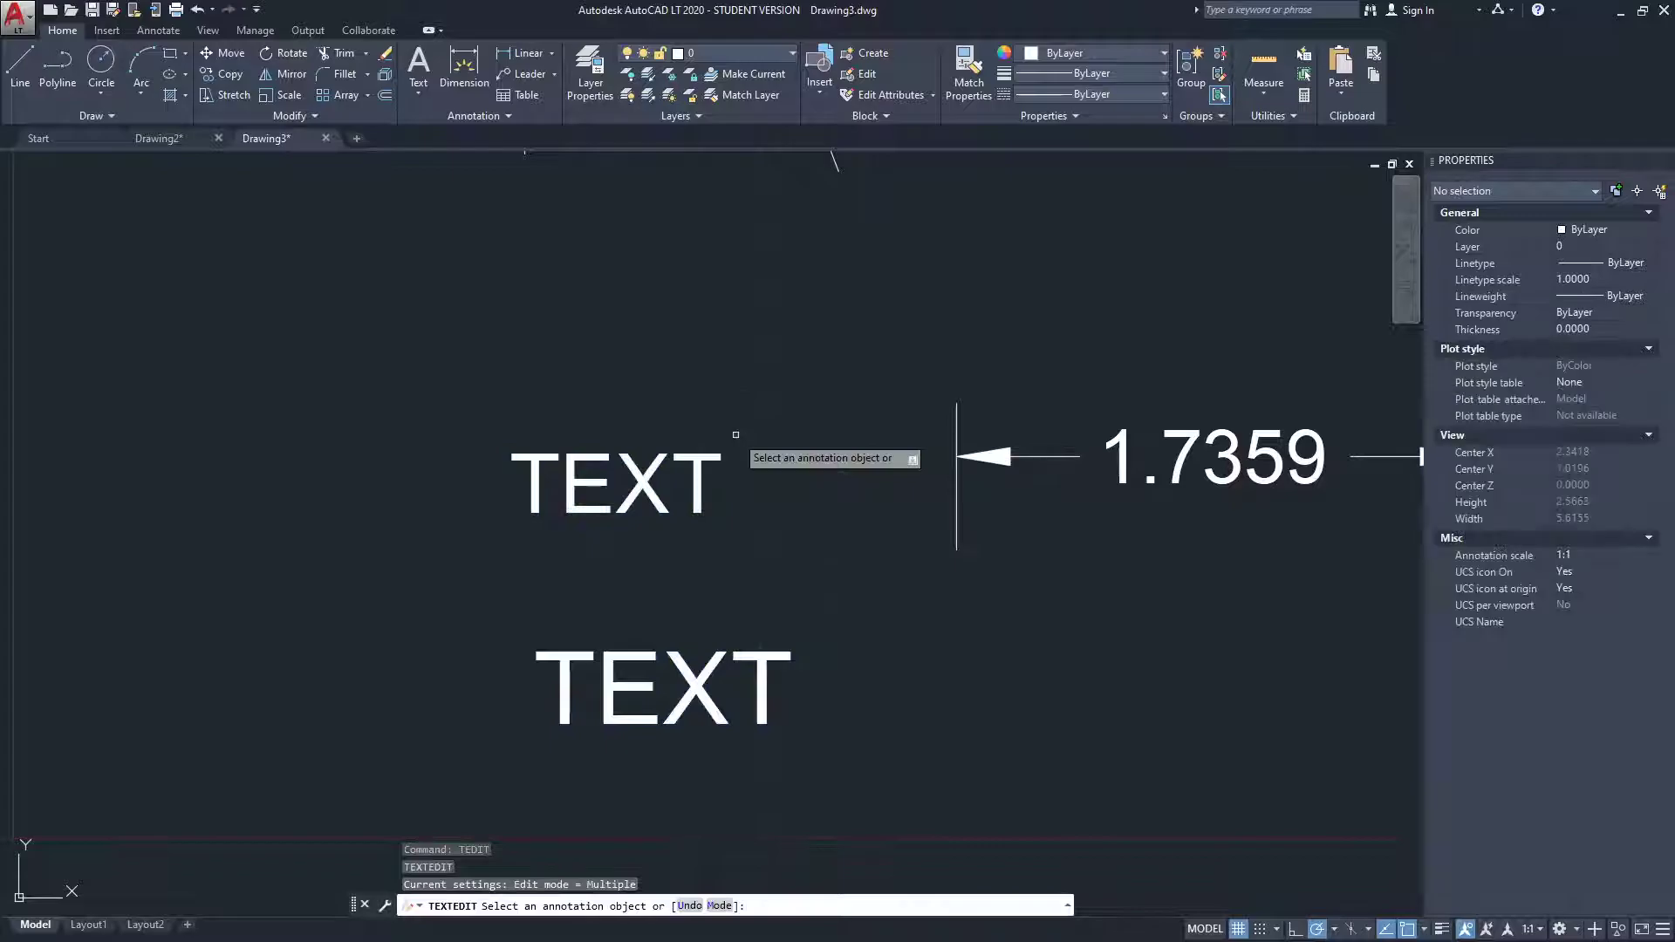
click(703, 471)
click(803, 490)
text(TEXT TEXT)
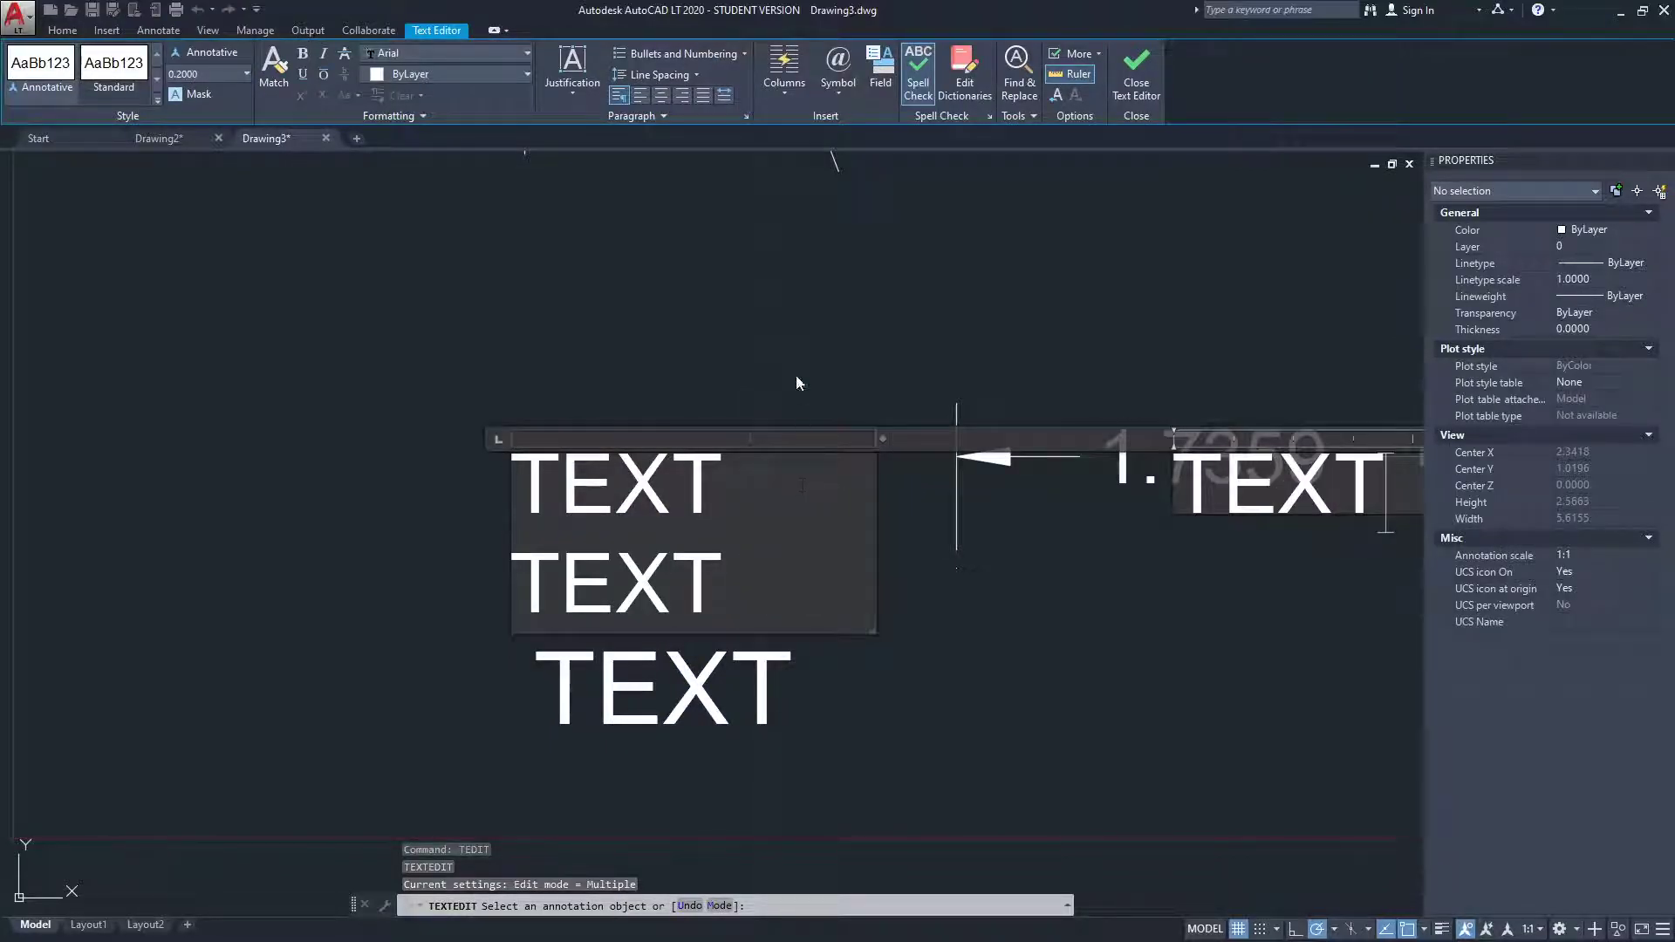
click(797, 383)
key(Return)
- Select the multiline text and move it by its insertion grip left of the origin, to about X -3.65, Y 1.39
scroll(654, 392, down, 3)
click(663, 401)
click(617, 363)
scroll(731, 414, down, 2)
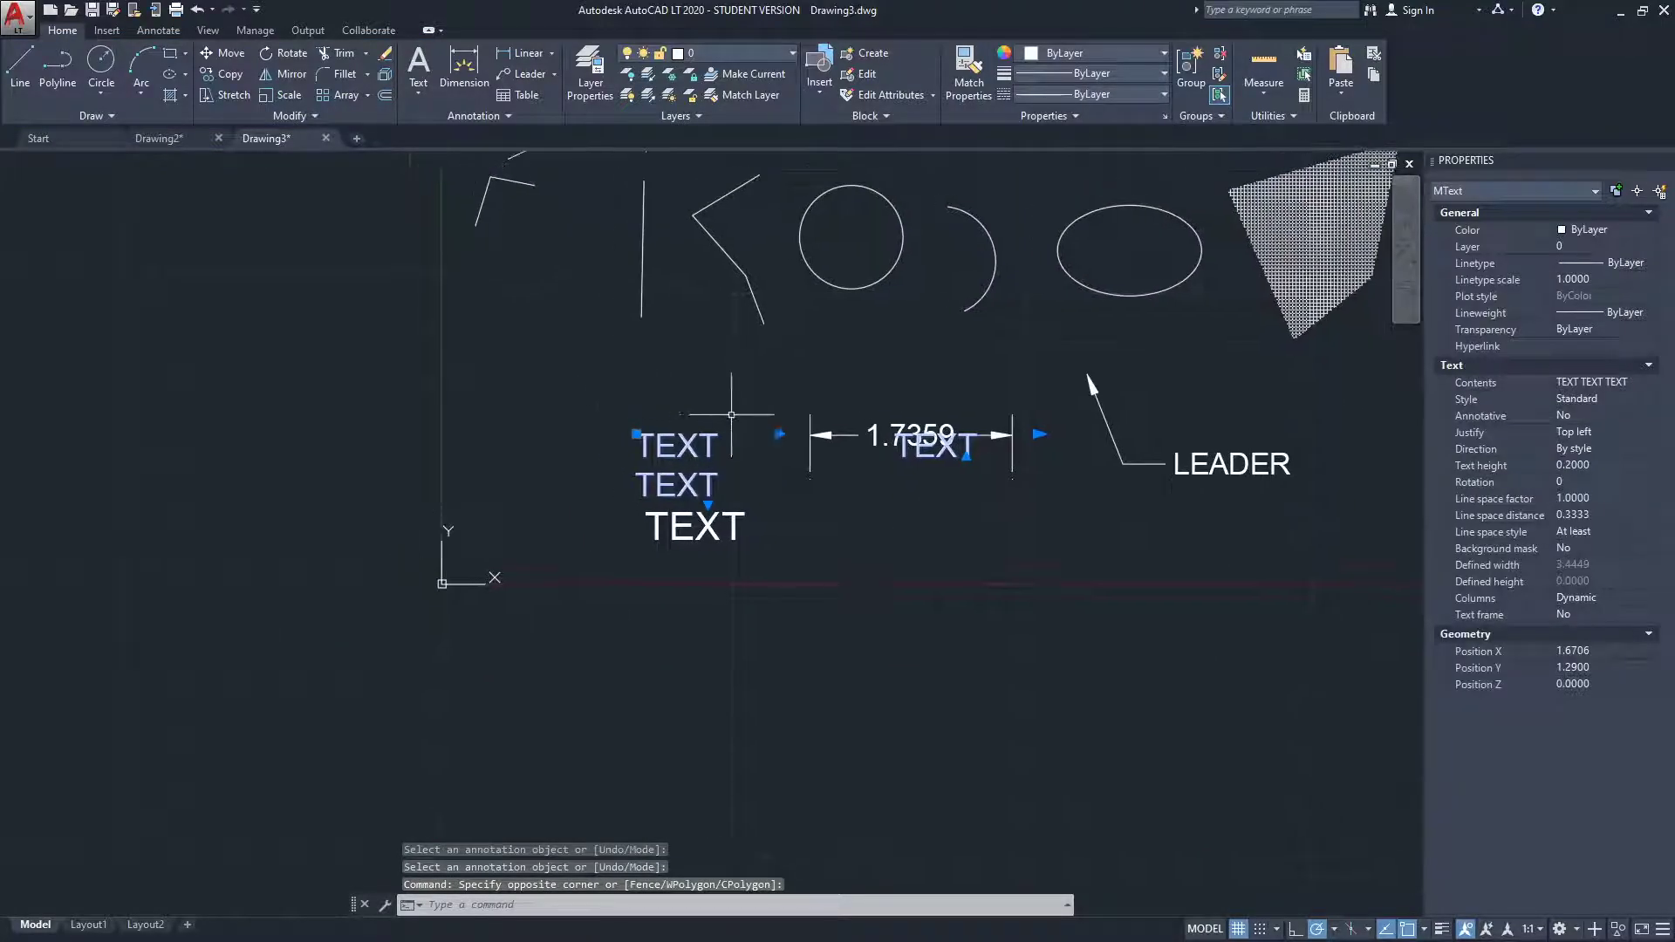
scroll(731, 415, up, 2)
click(580, 446)
scroll(524, 463, down, 2)
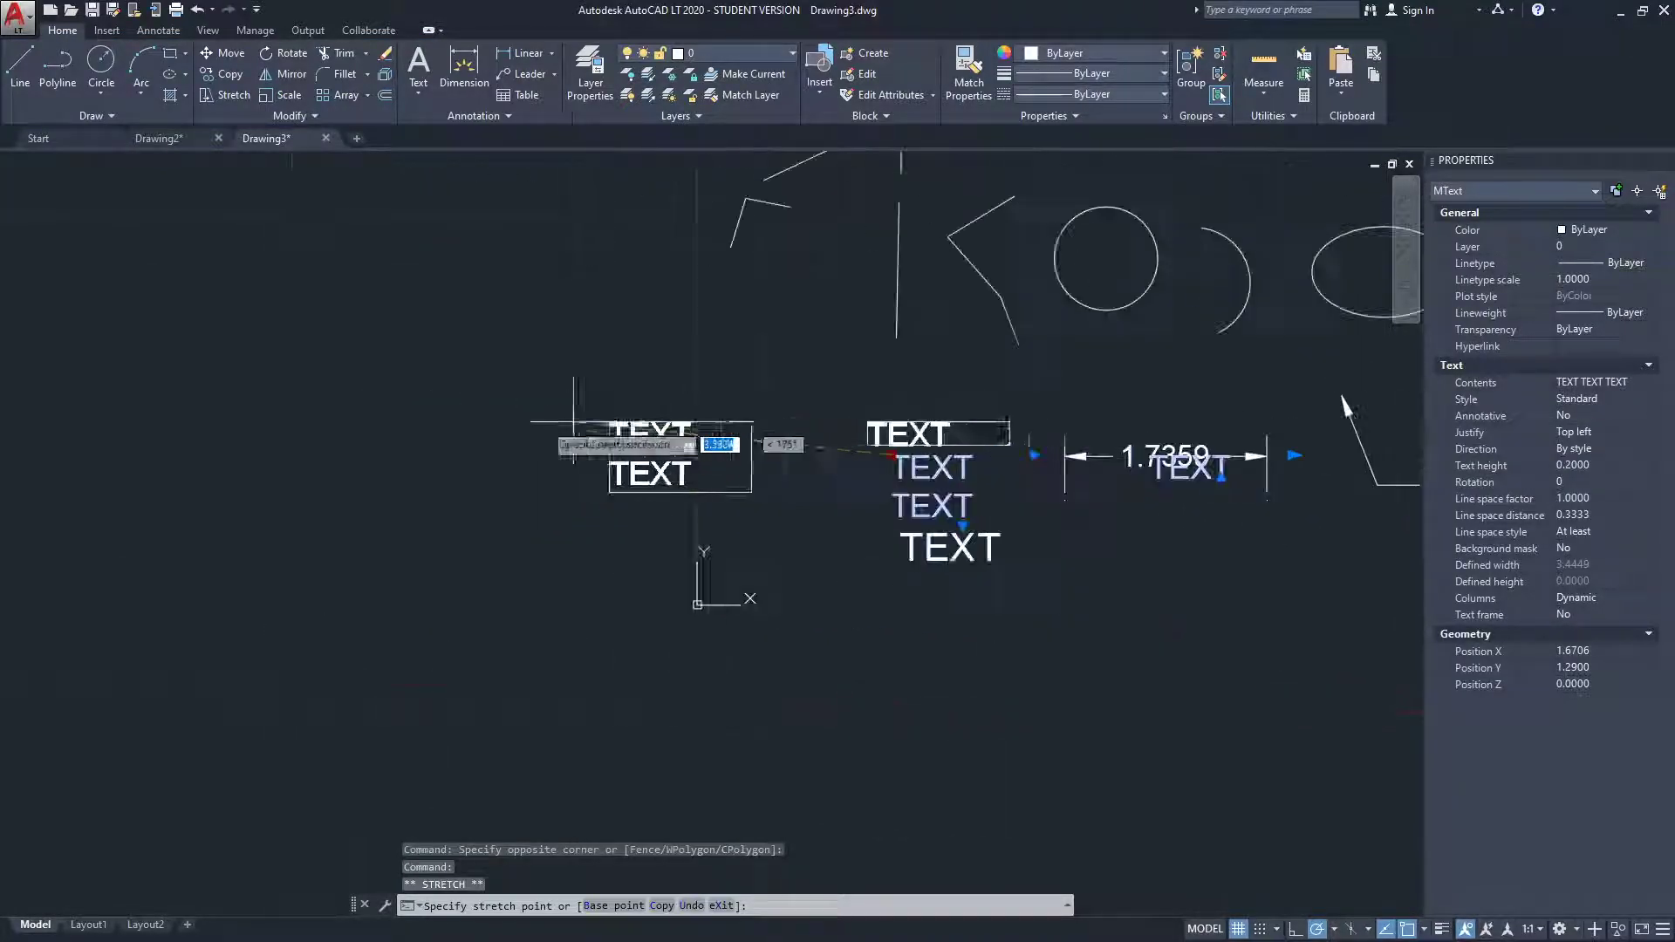
click(281, 447)
- Widen the multiline text's column with its width grip to fit all three words on one line, and shorten its height
middle_drag(334, 463, 500, 486)
scroll(502, 486, up, 2)
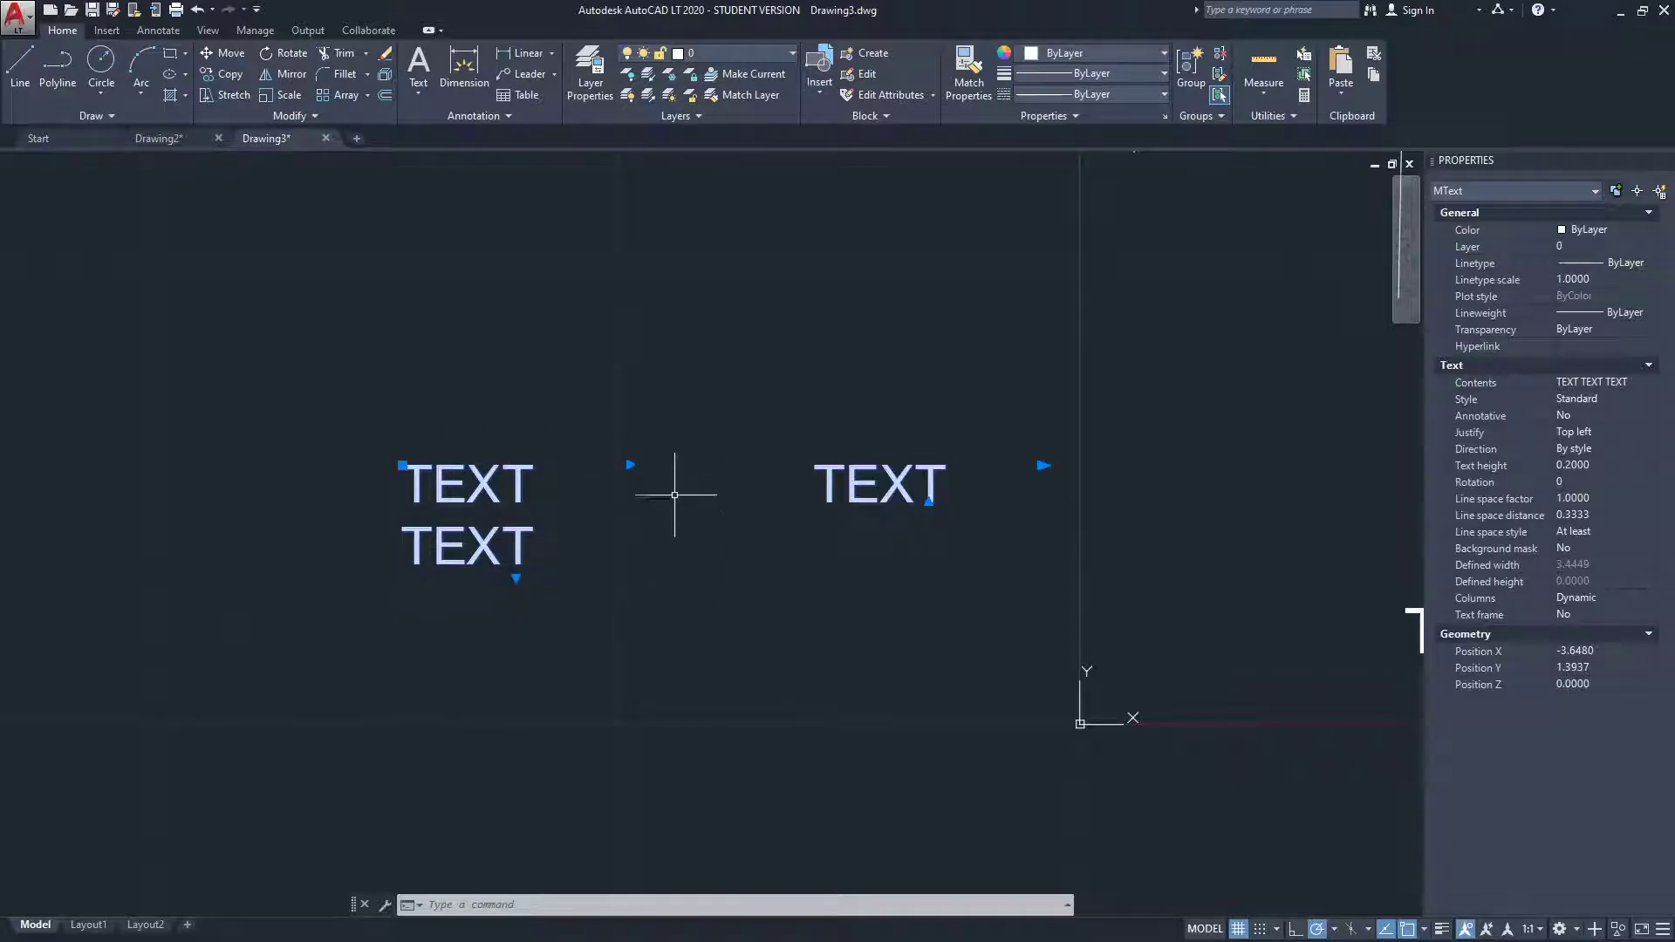
click(630, 465)
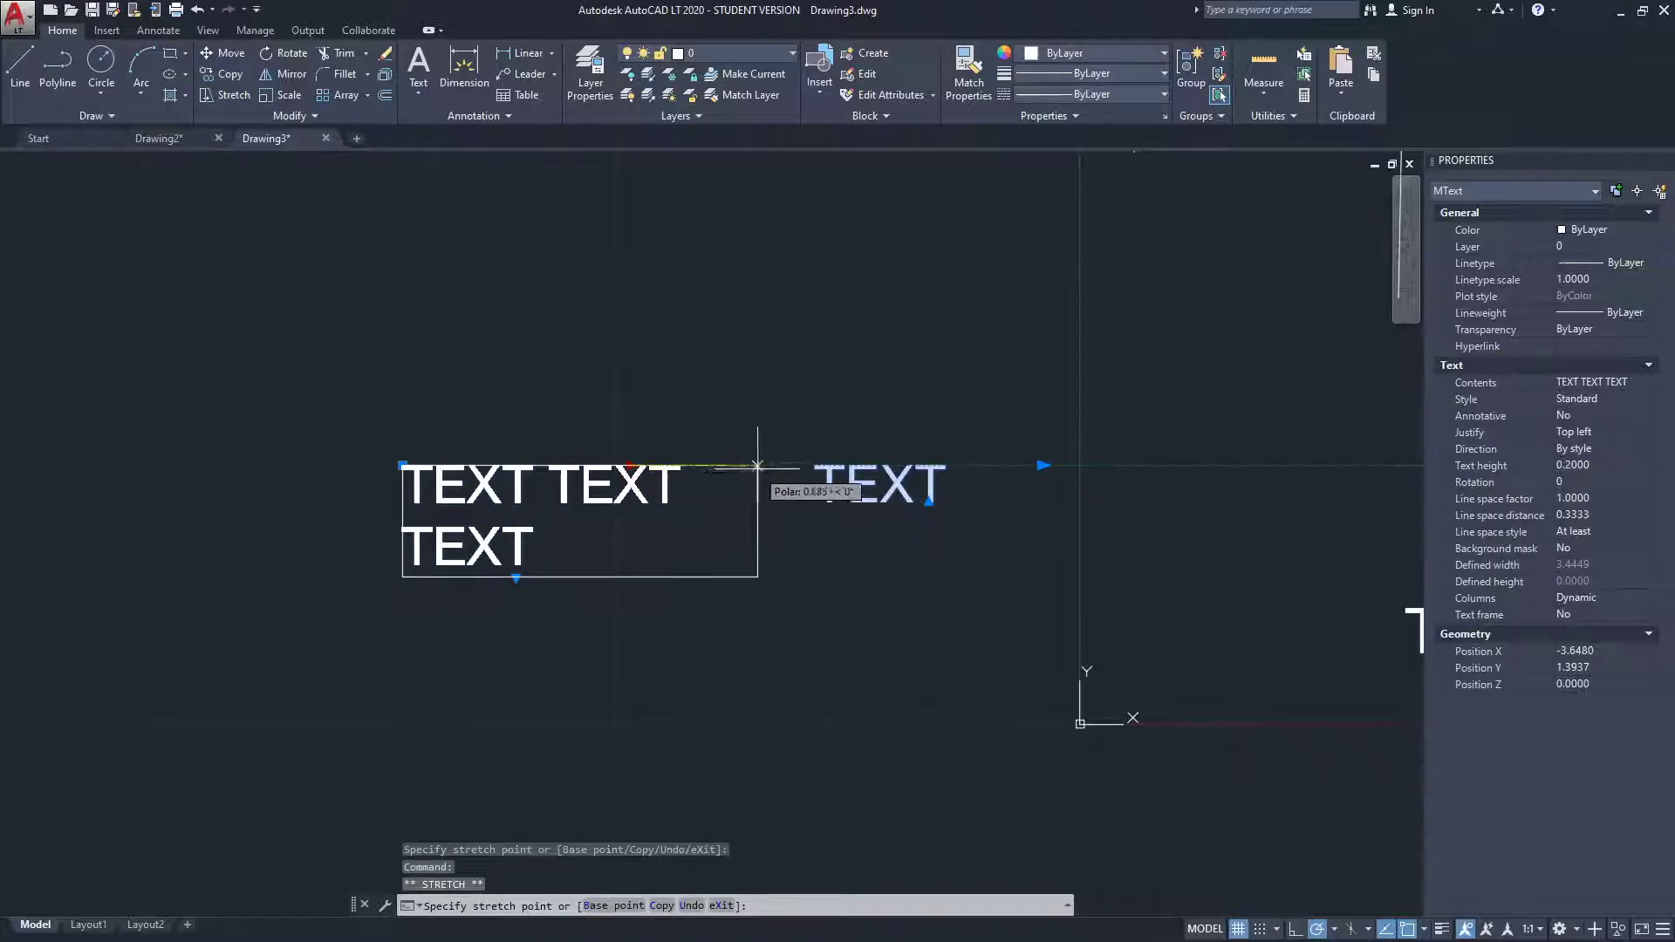
click(900, 465)
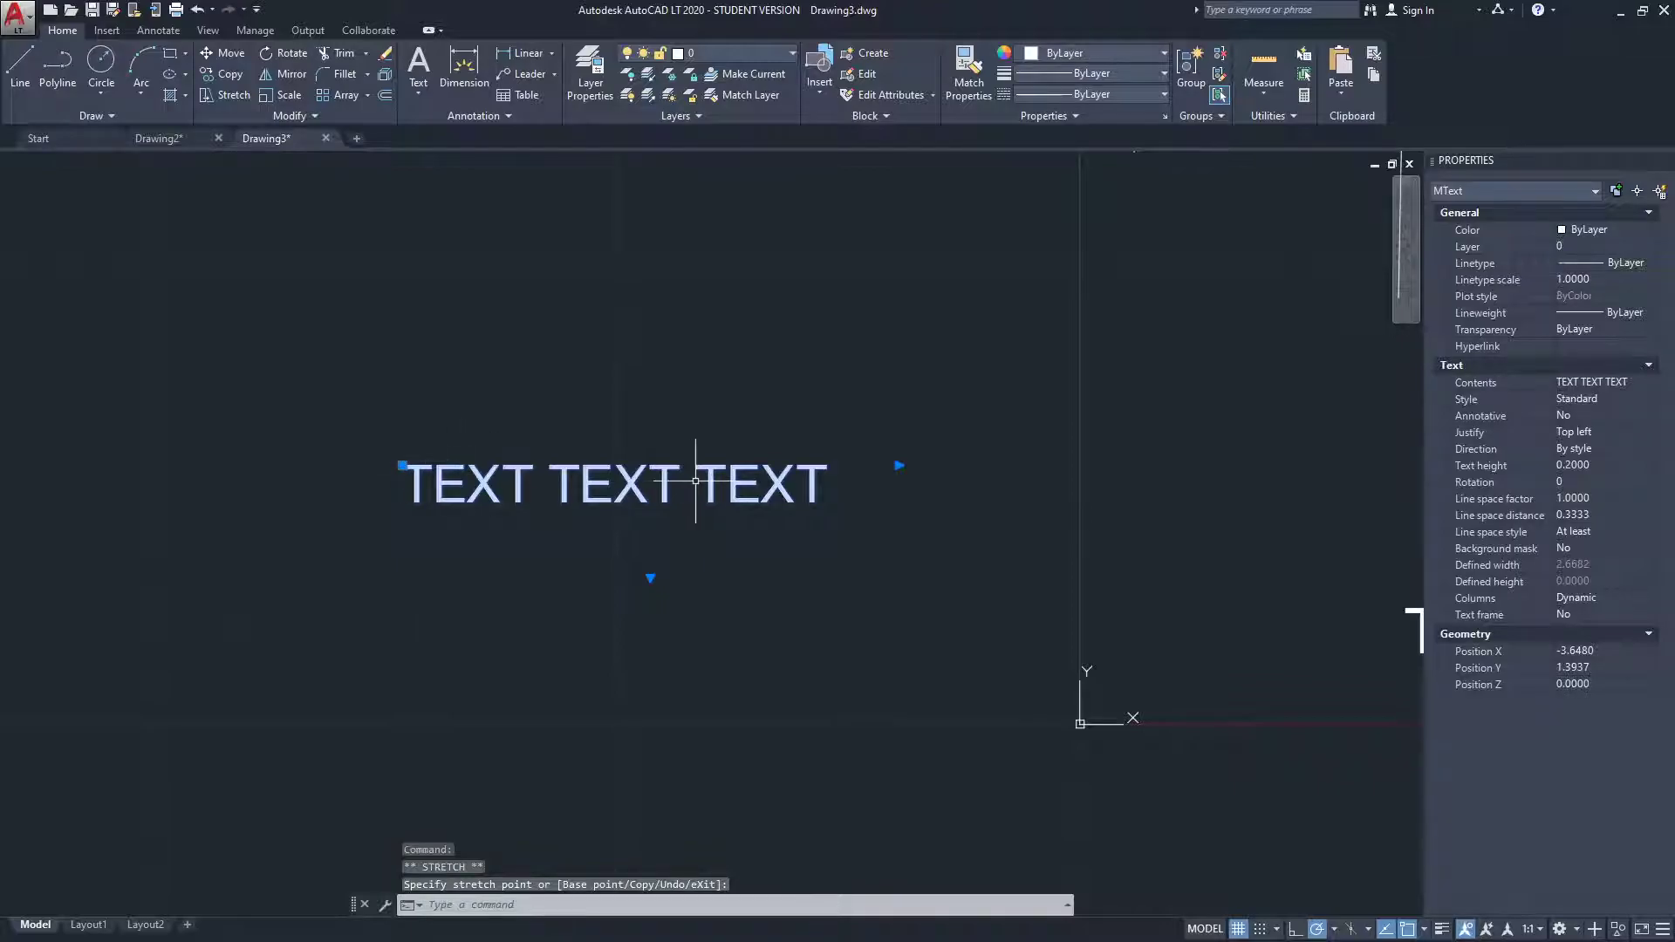
middle_drag(671, 500, 527, 503)
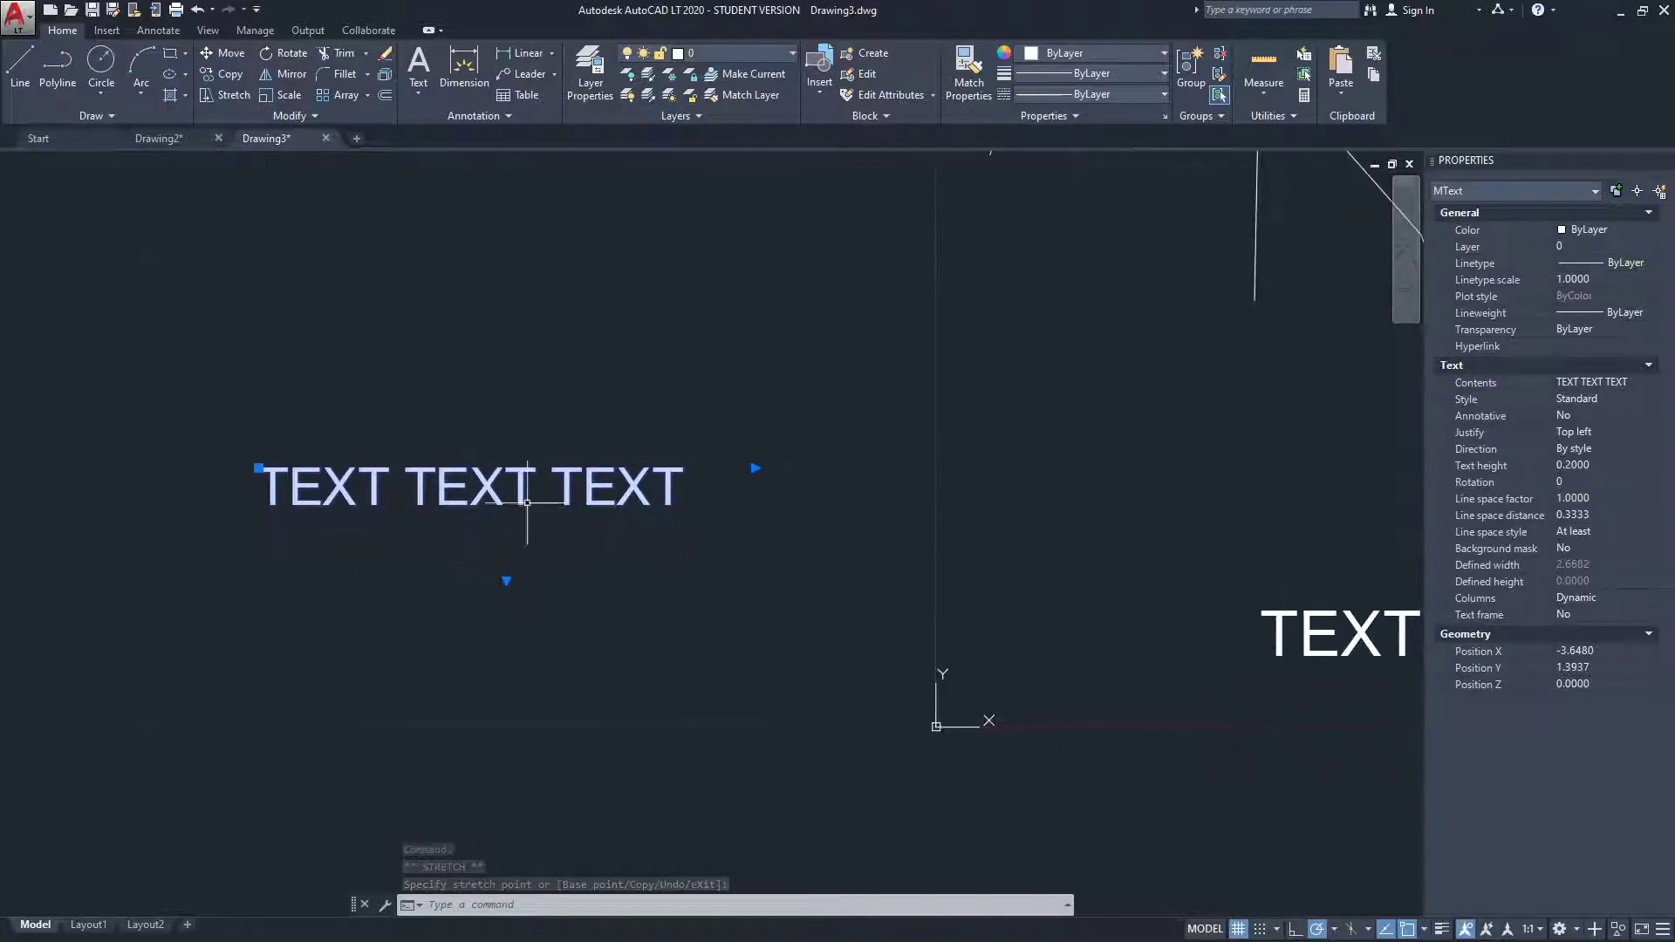
click(506, 576)
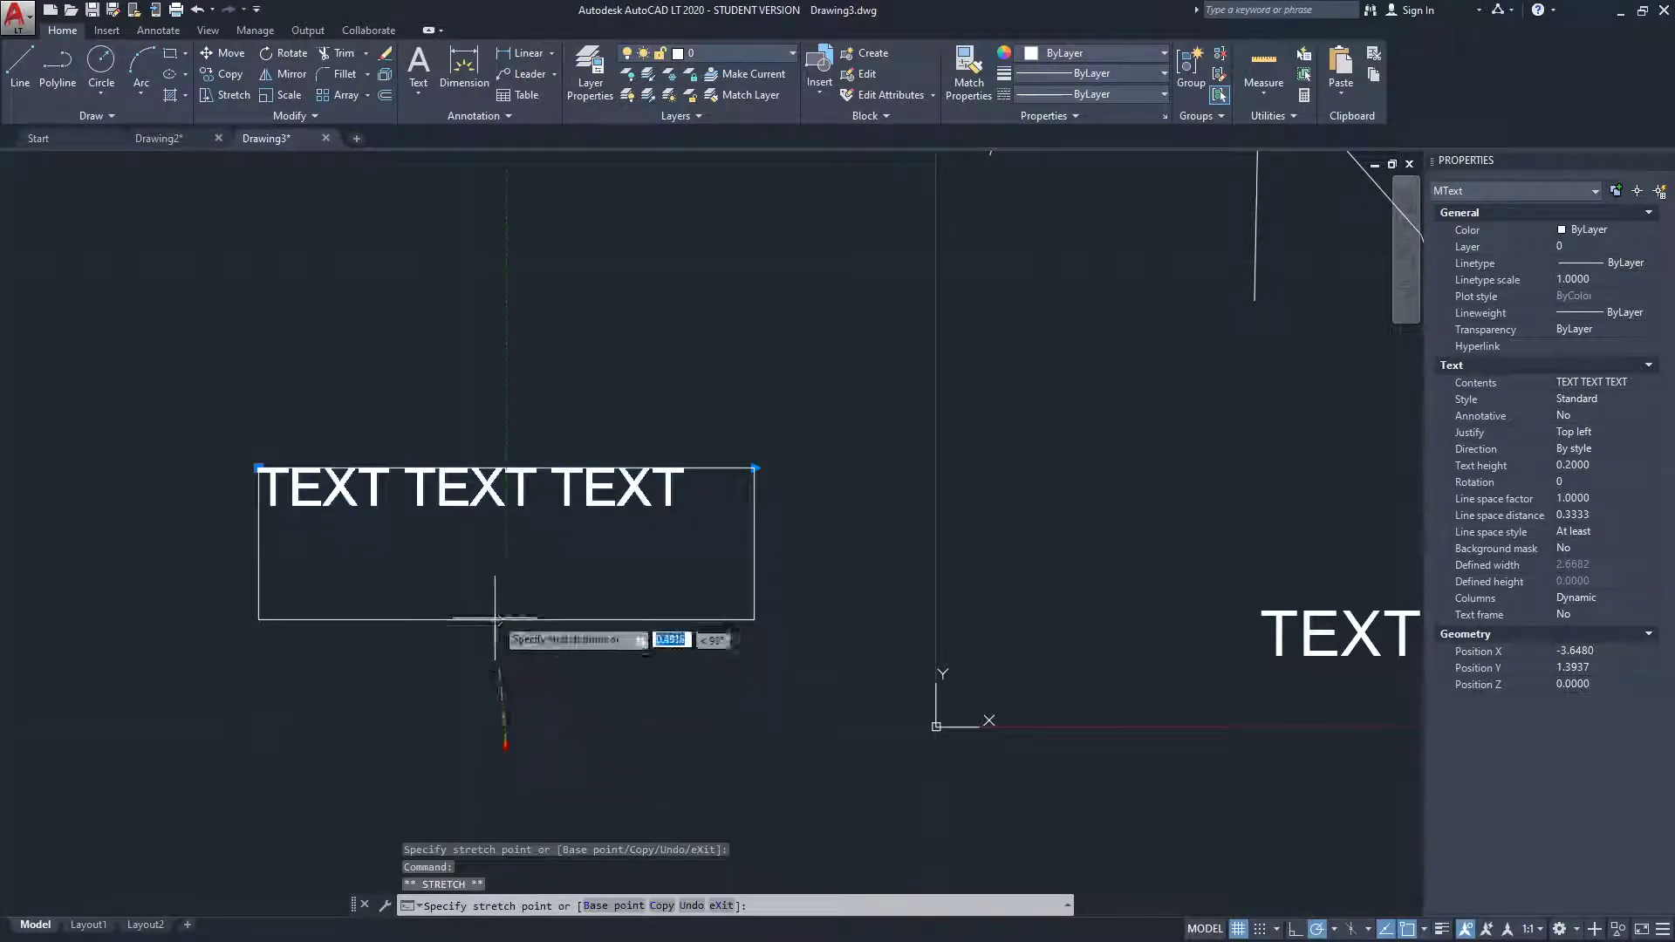
click(506, 532)
scroll(706, 506, down, 2)
middle_drag(941, 494, 673, 493)
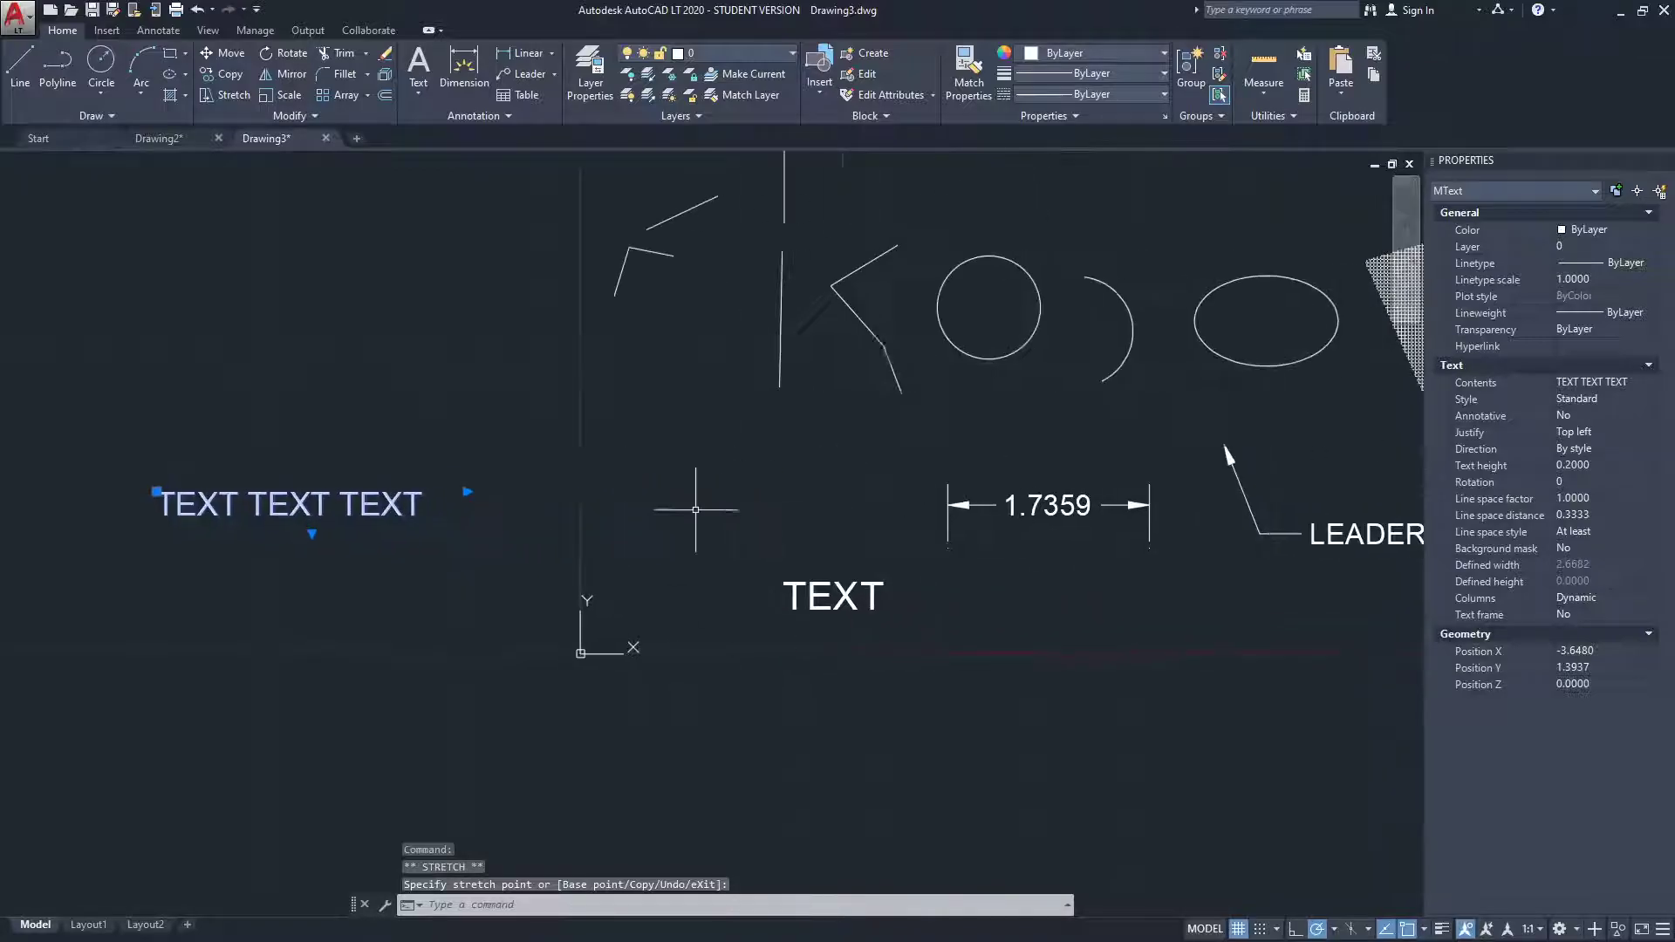
key(Escape)
- Select the linear dimension and stretch its left extension line origin outward horizontally to a length of about 2.37
scroll(791, 340, up, 5)
click(791, 340)
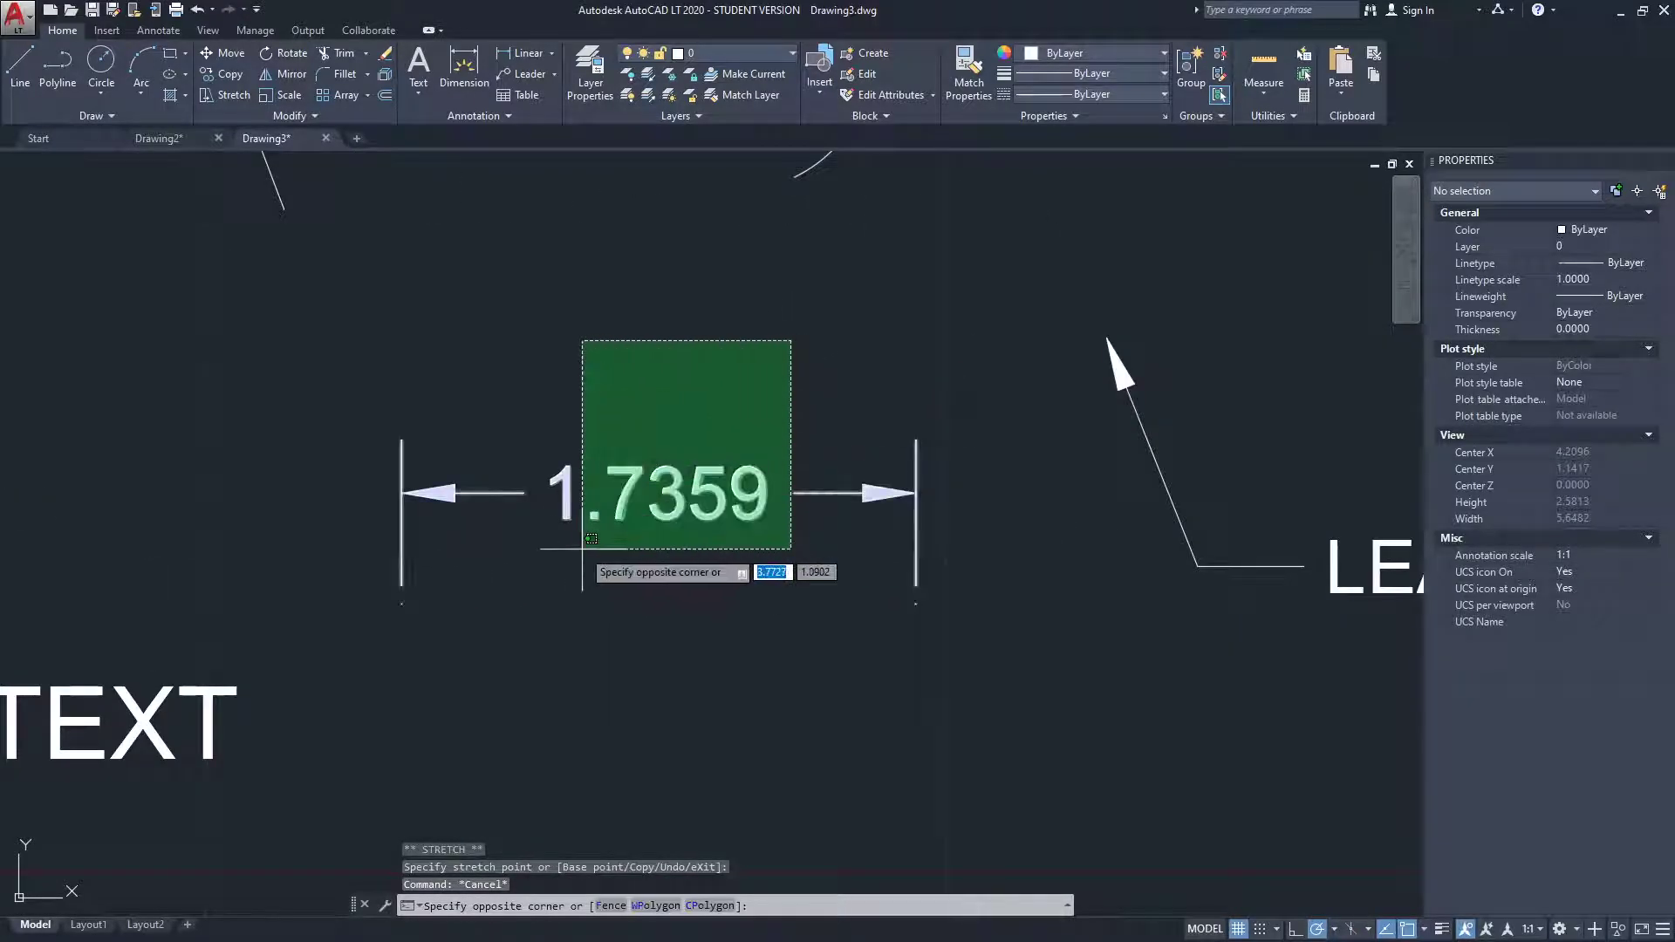
click(571, 569)
middle_drag(316, 470, 348, 448)
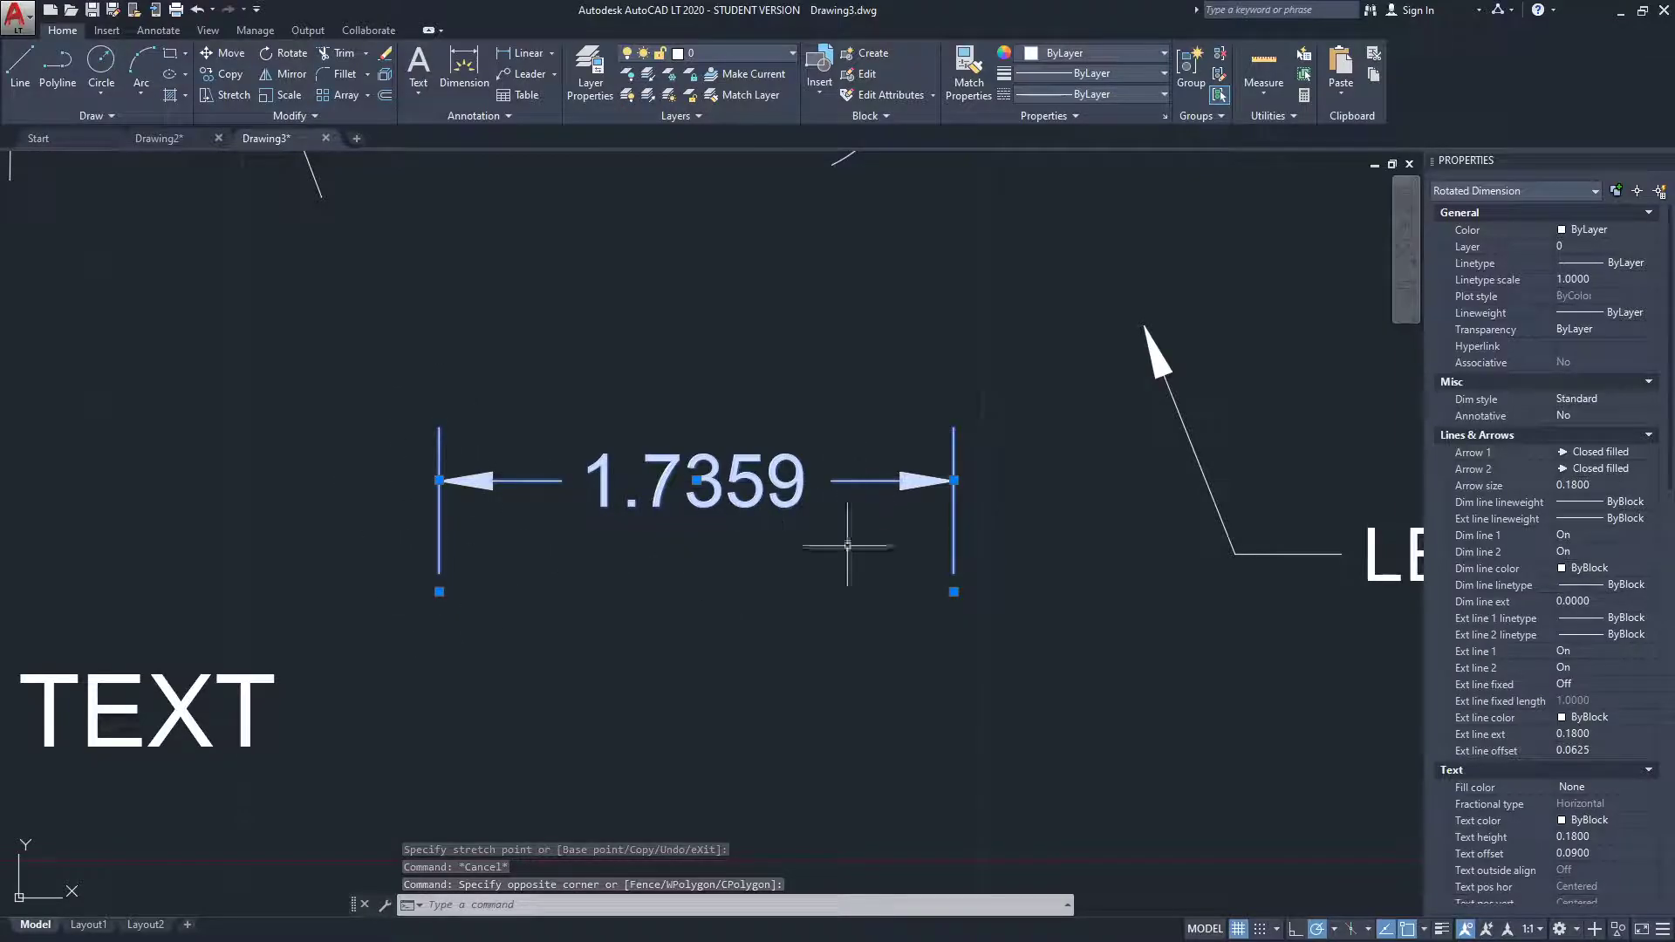
click(439, 592)
click(253, 591)
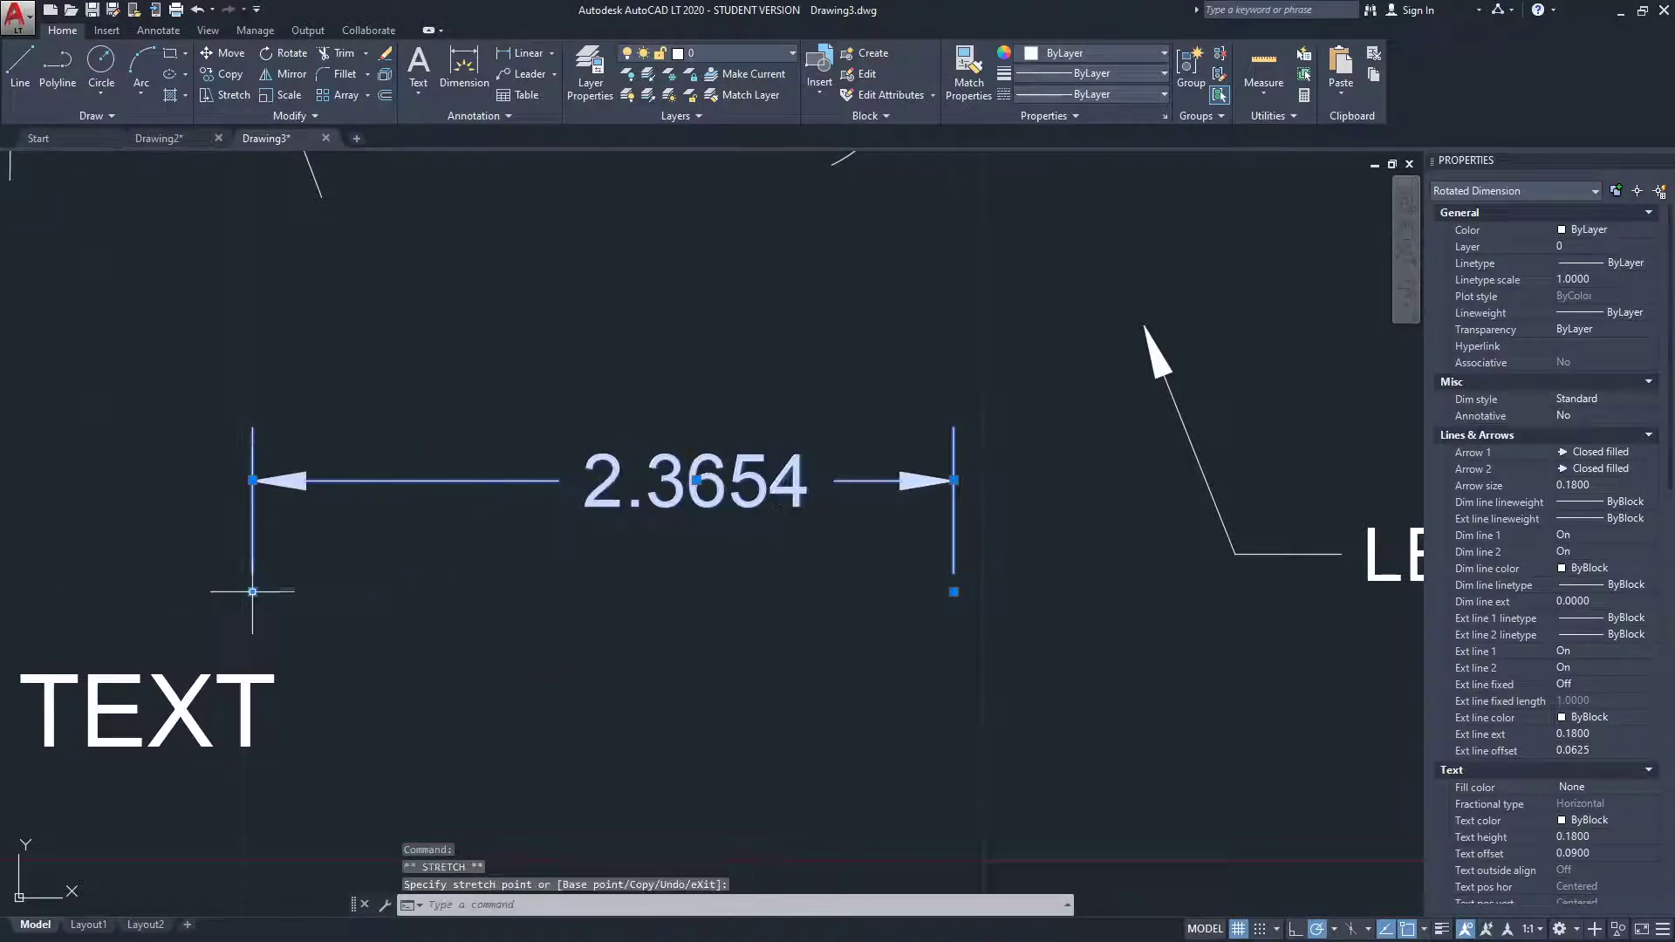
- Stretch the dimension's right extension line origin inward and back outward horizontally, to a length of about 2.53
click(954, 592)
click(696, 592)
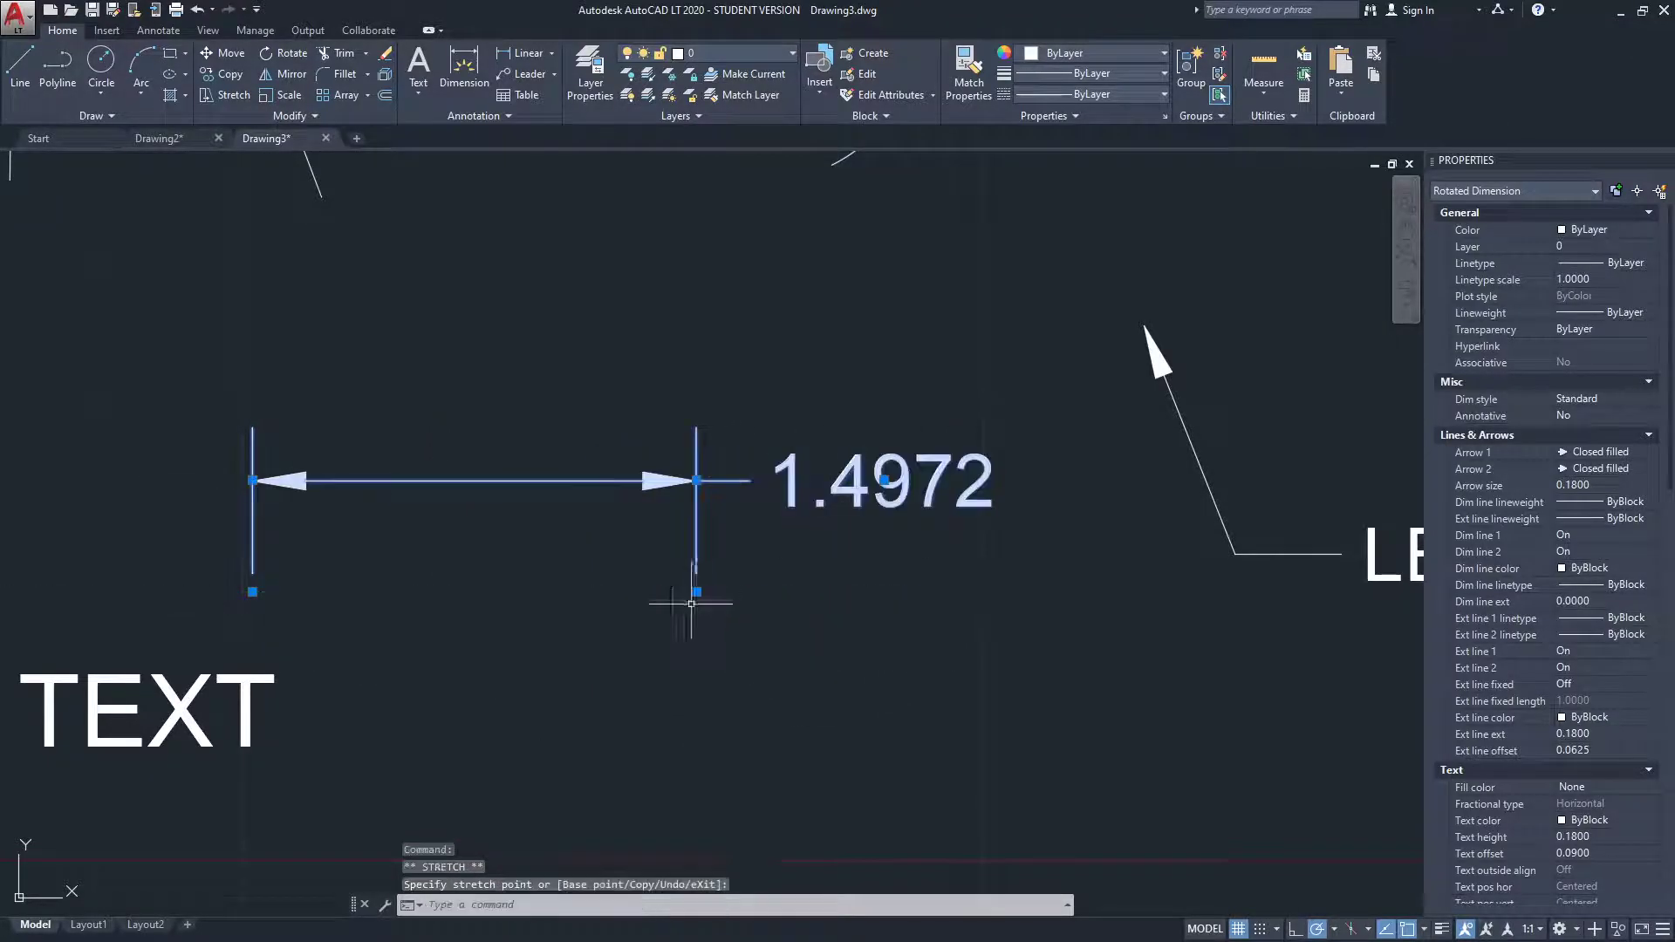
click(696, 592)
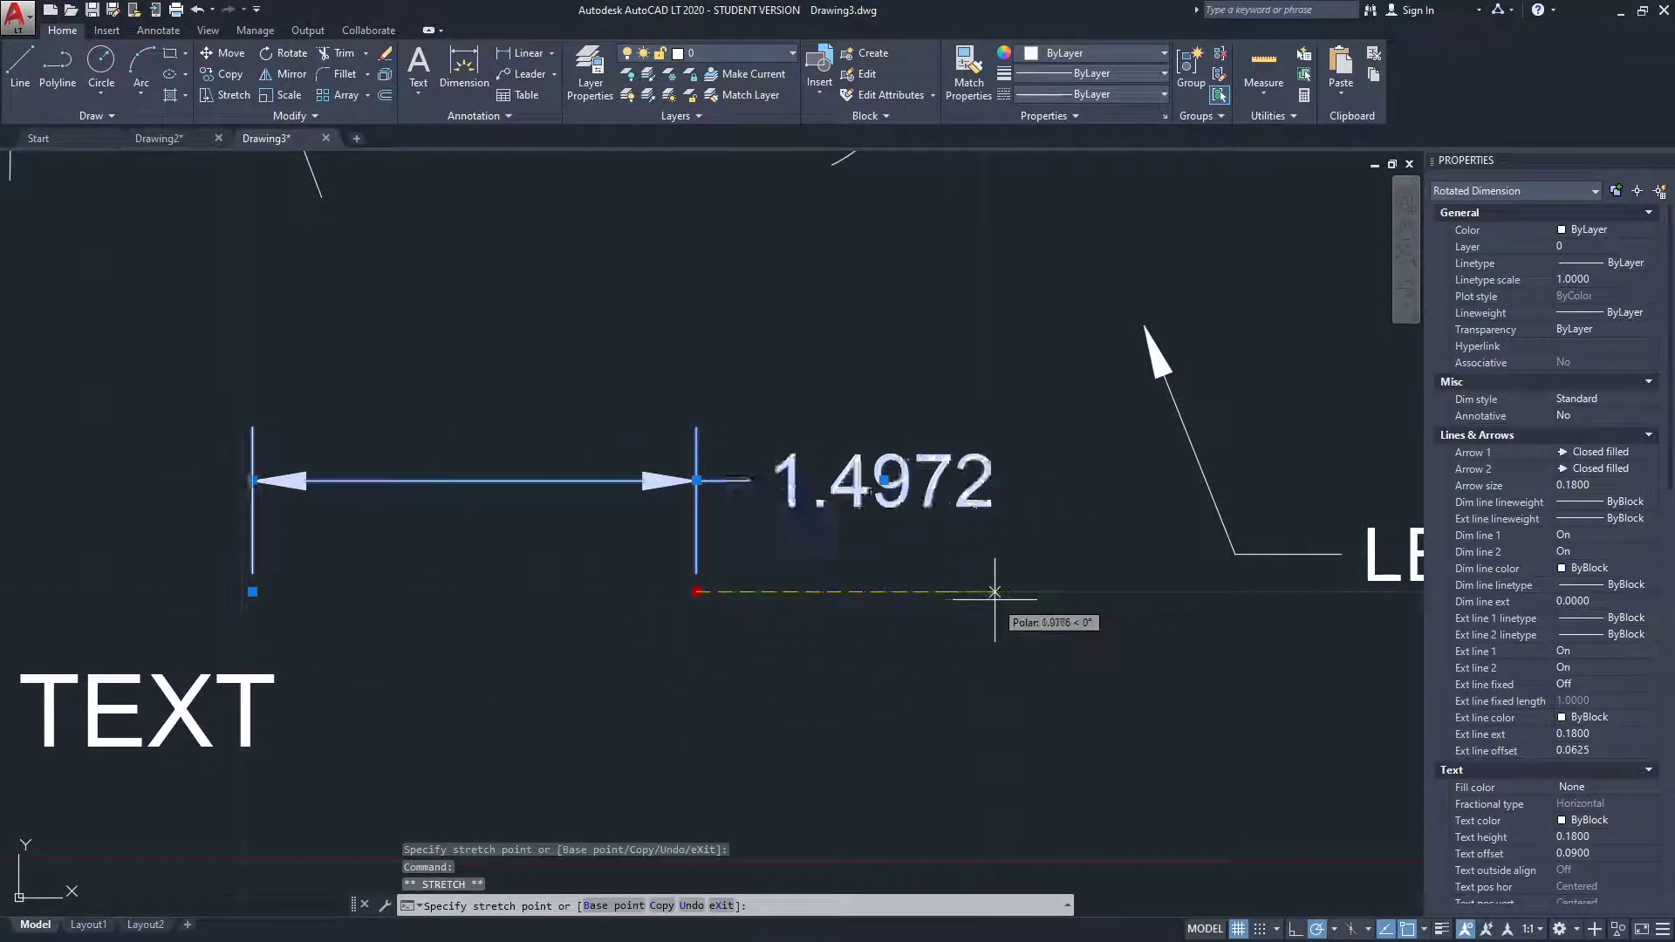
click(1003, 593)
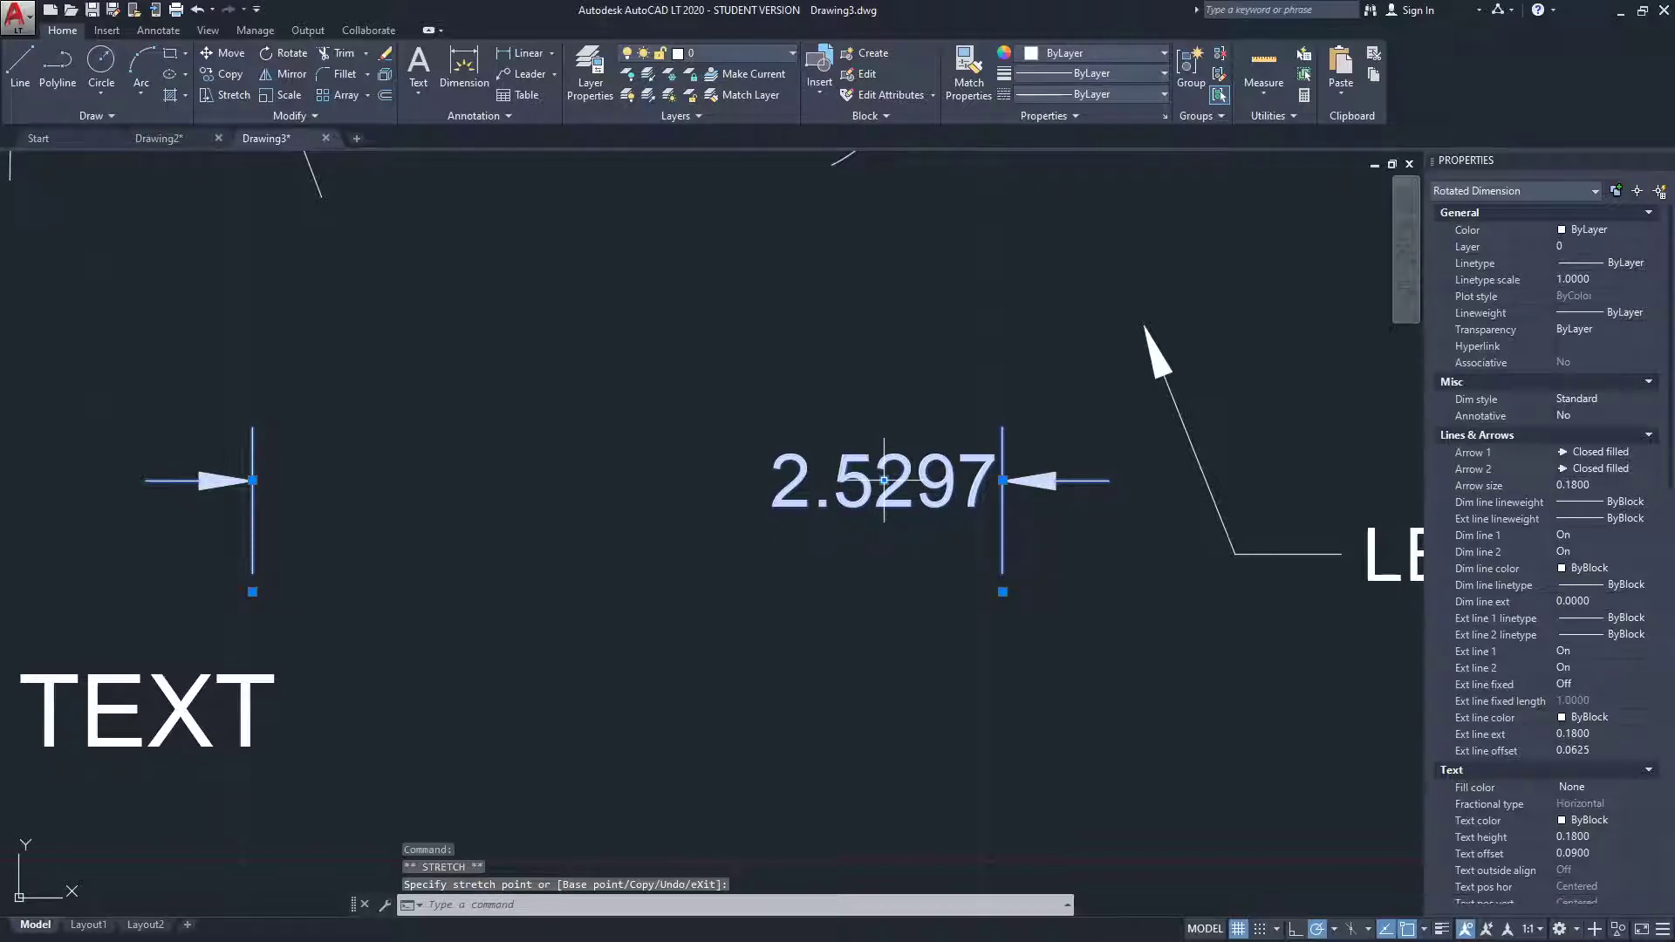
- Use the dimension's text grip to shift its text outside the left extension line and upward, and return it to the middle
click(884, 480)
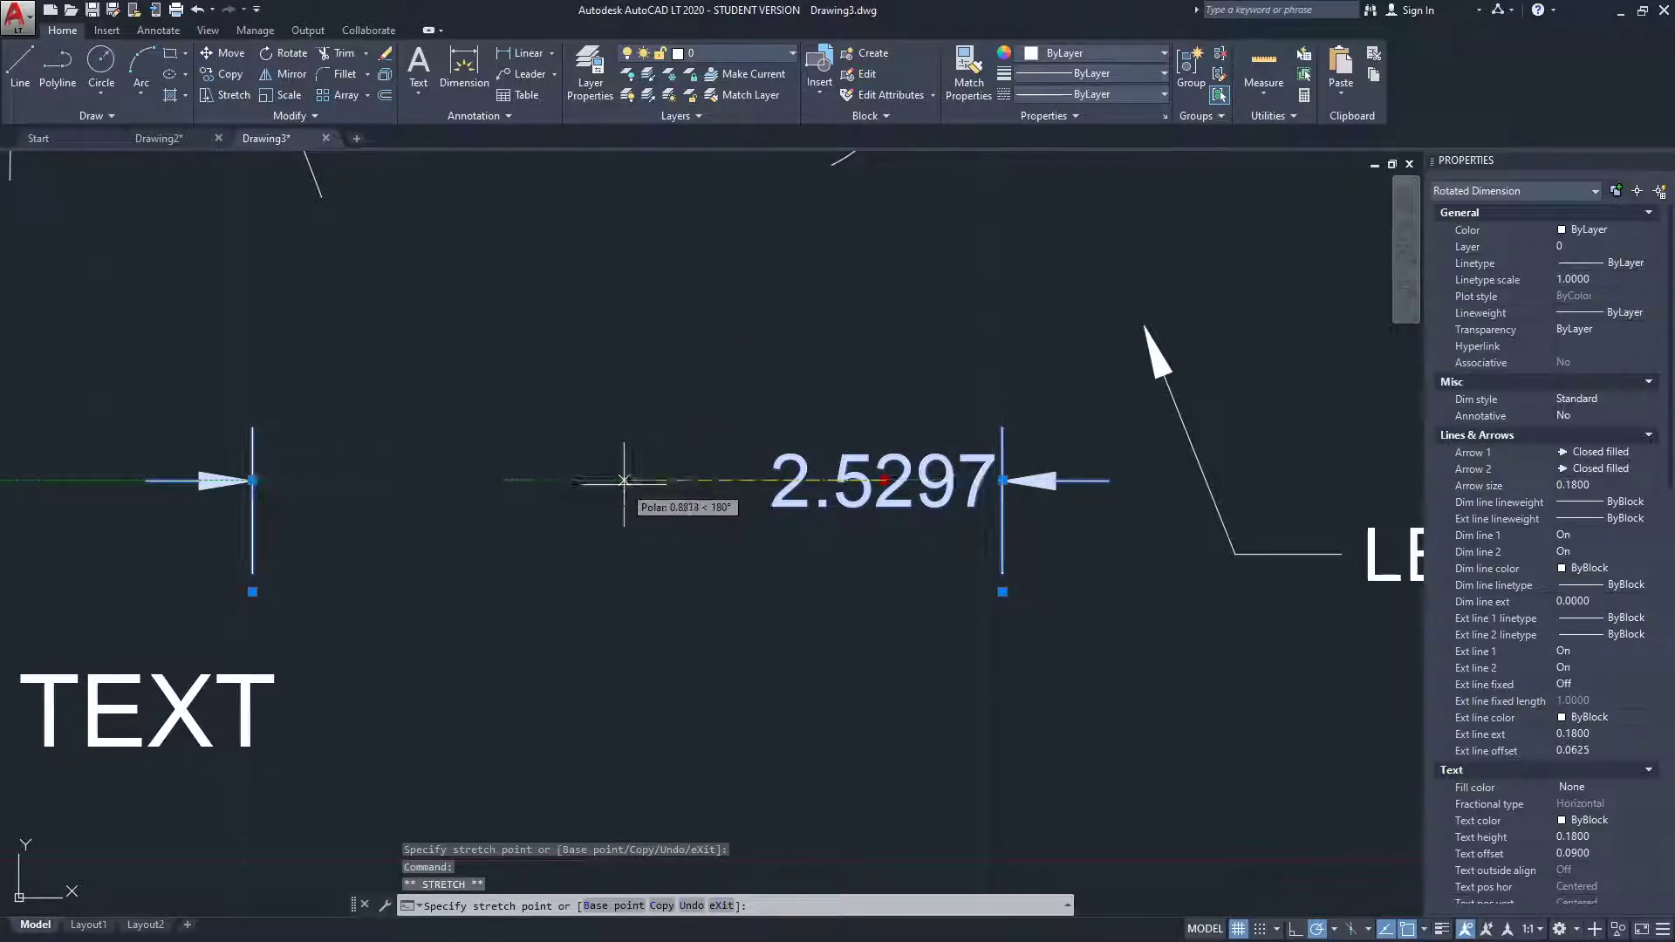
click(638, 480)
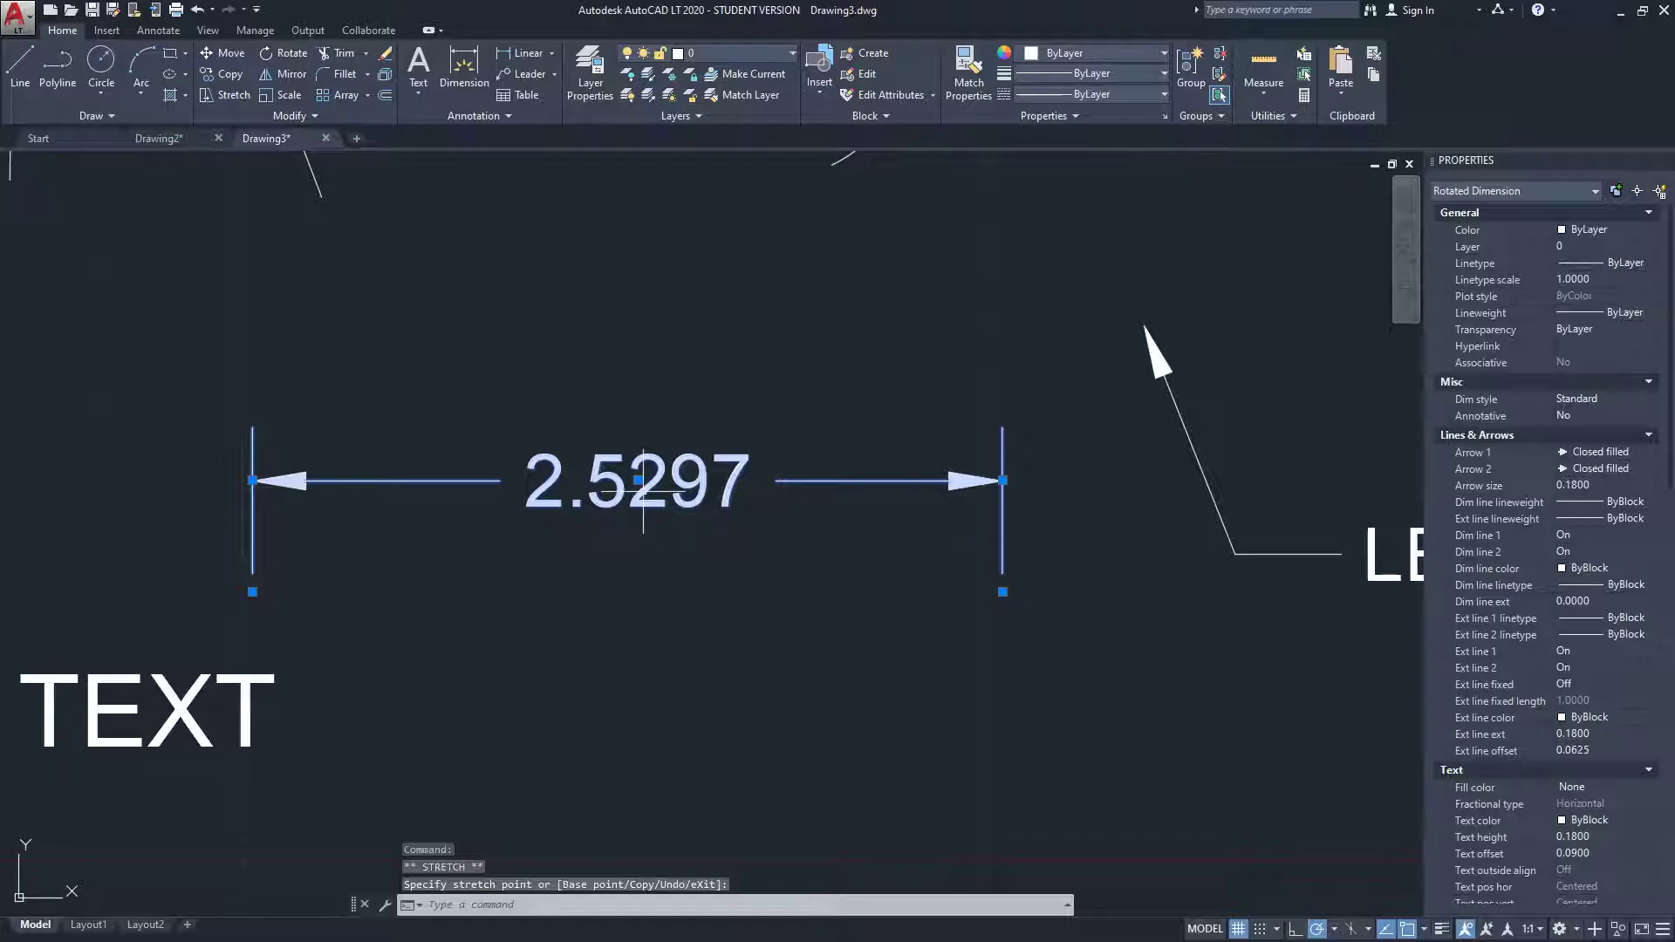
middle_drag(641, 481, 964, 490)
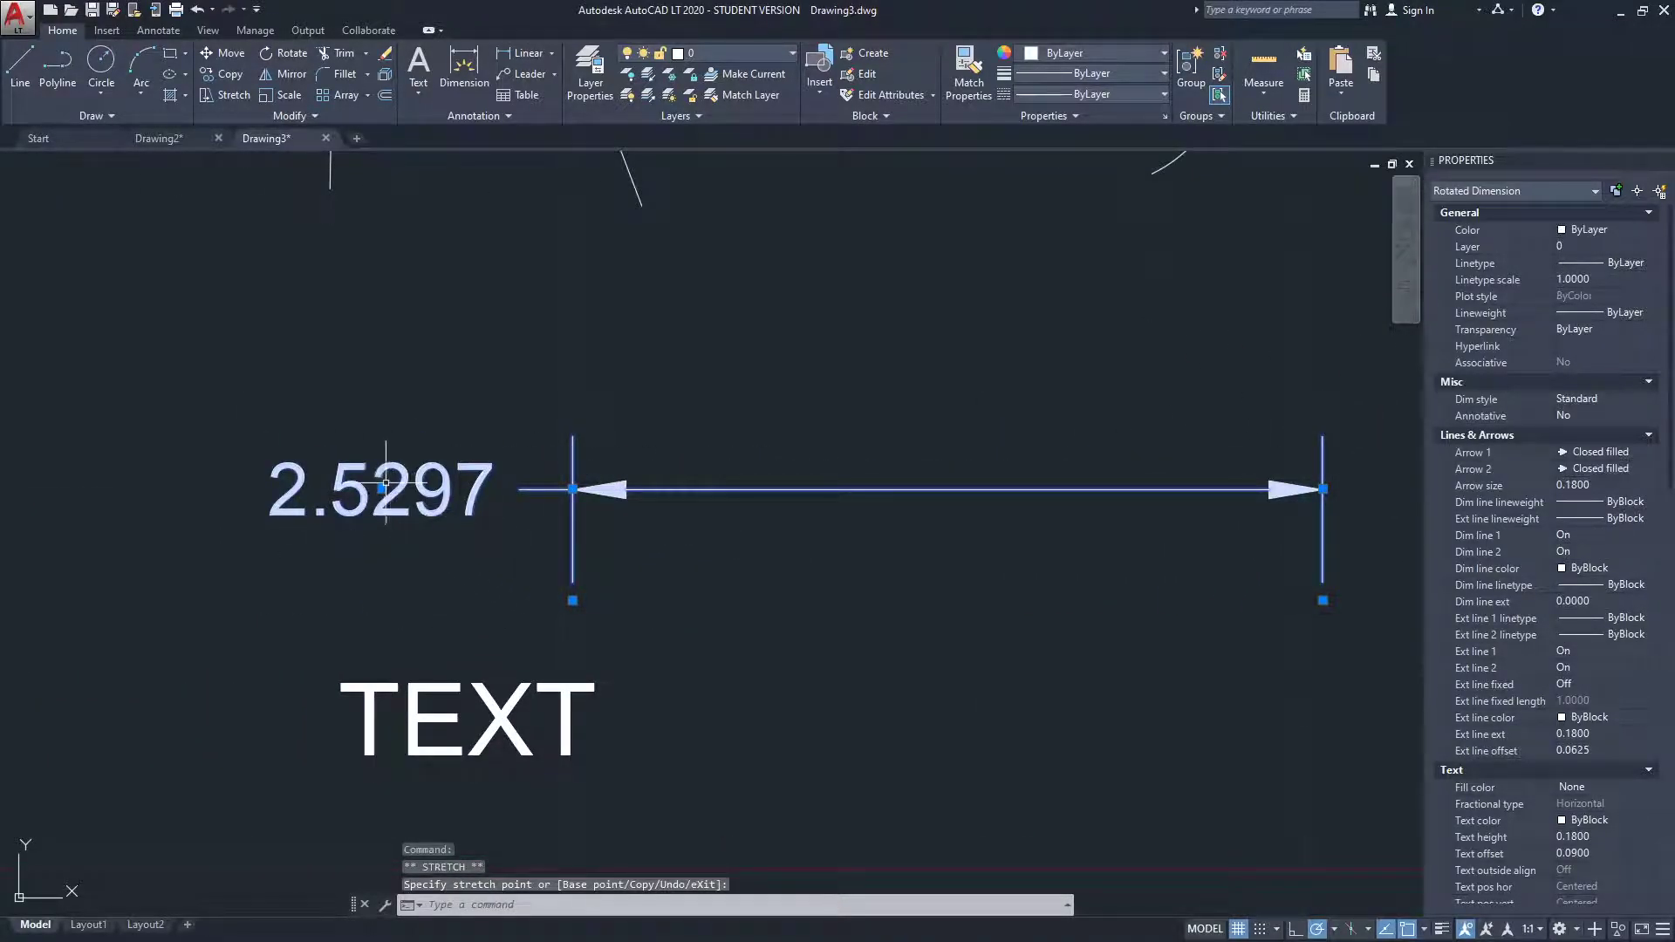
click(385, 484)
click(384, 486)
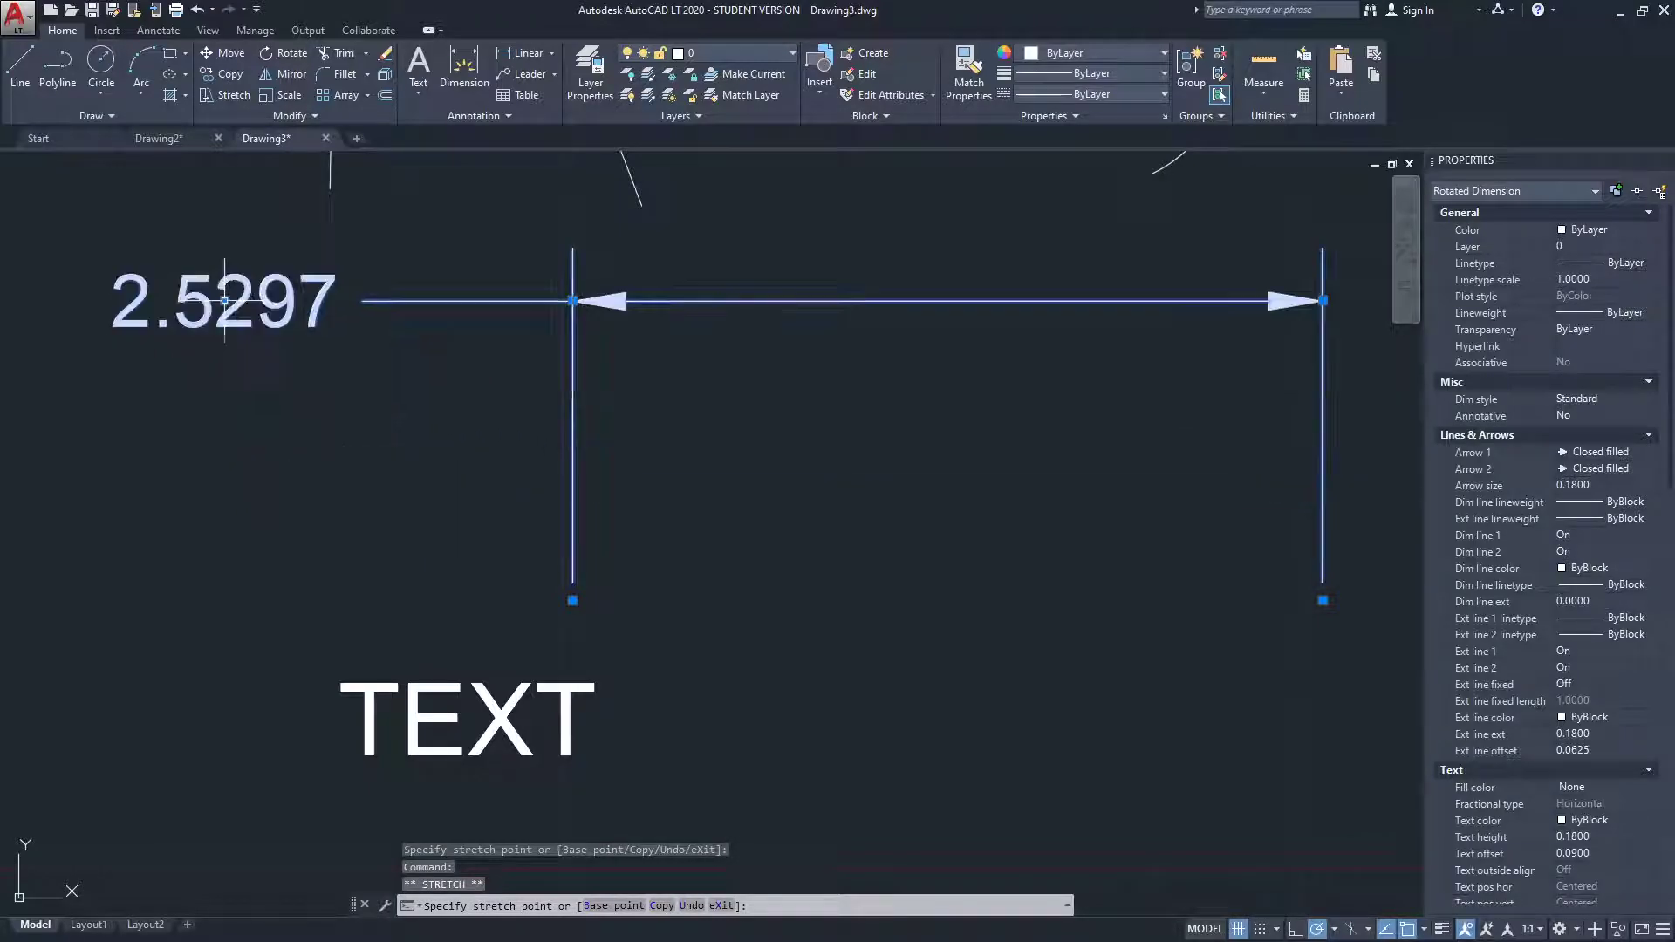
click(224, 301)
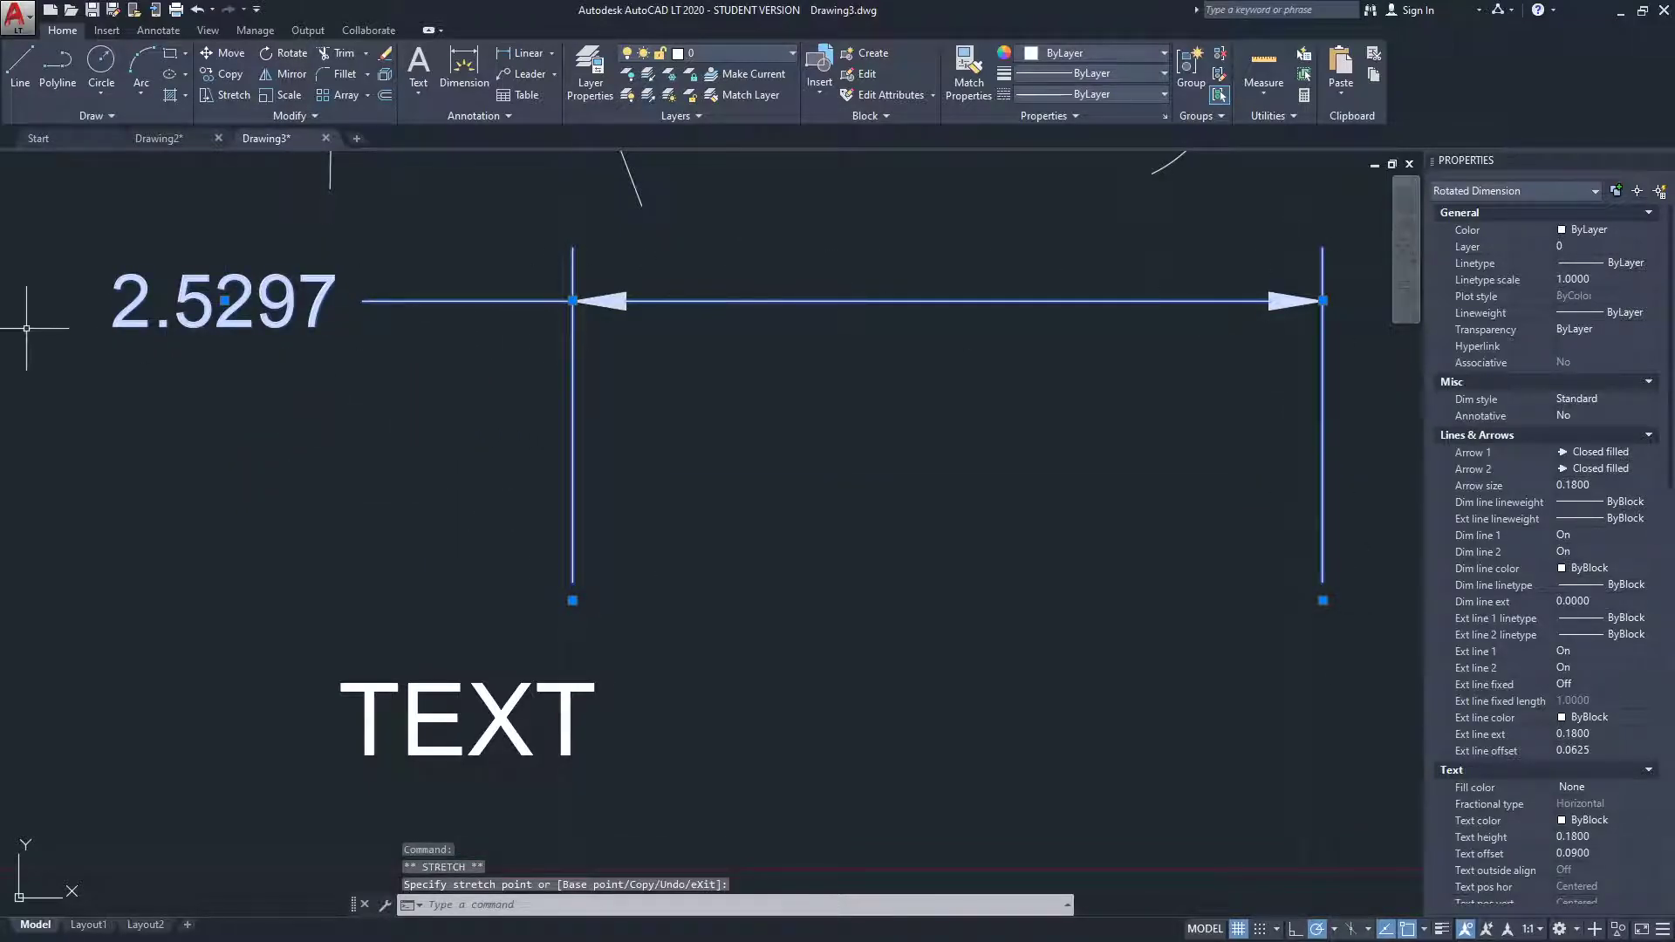
click(940, 489)
scroll(843, 479, down, 1)
scroll(987, 476, up, 1)
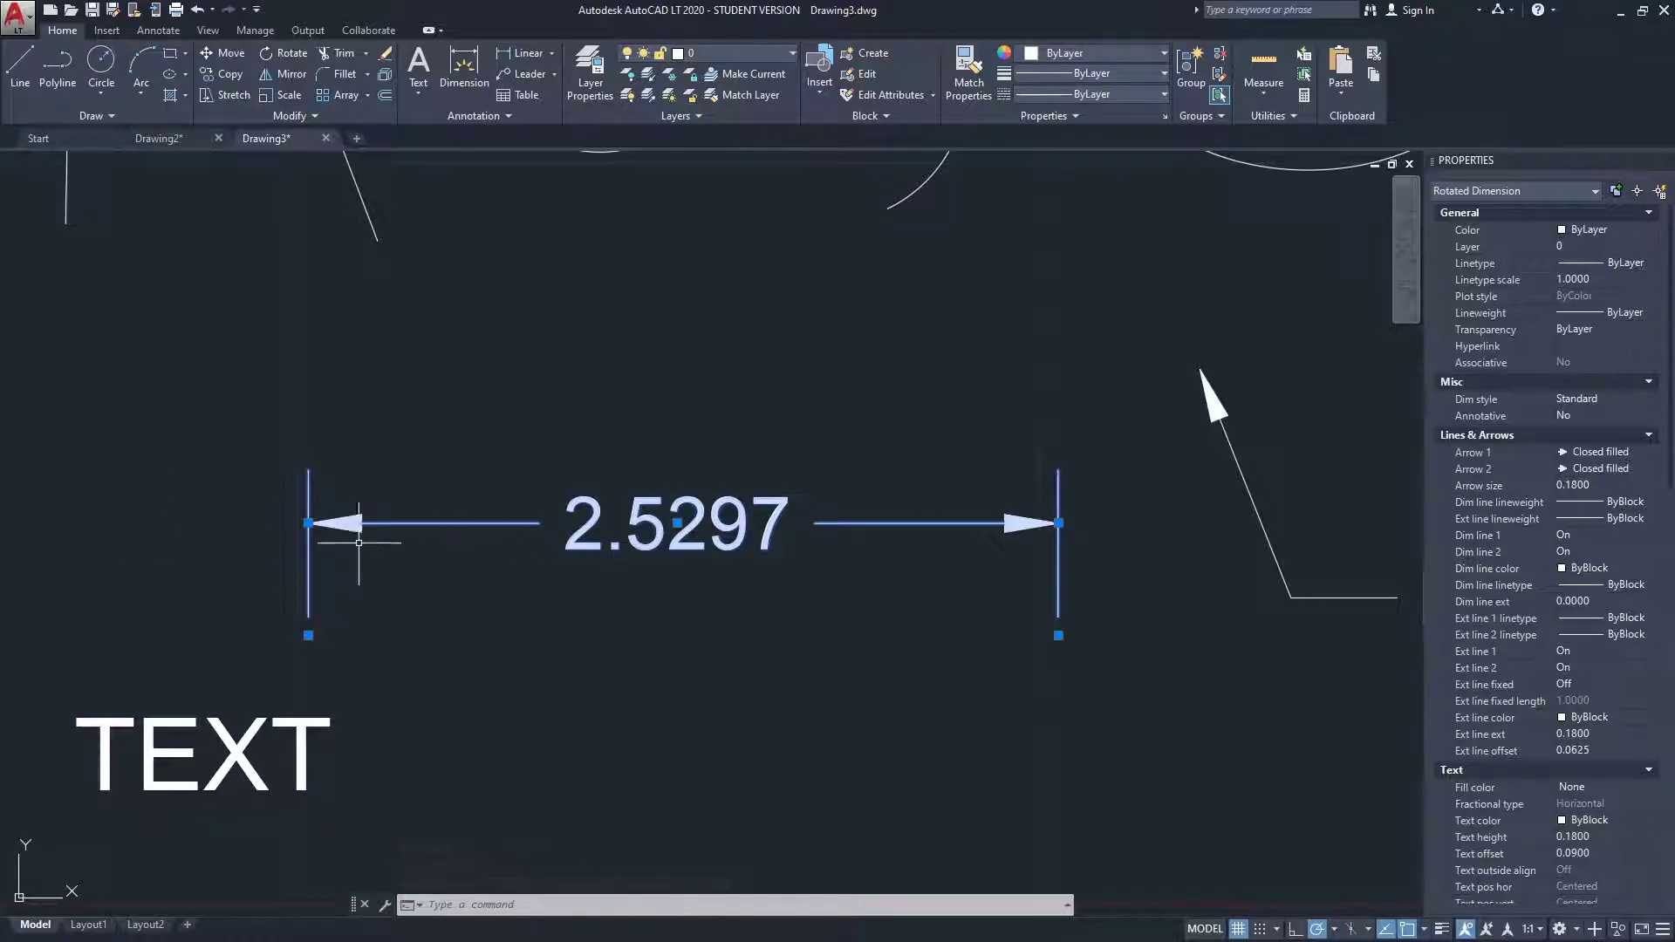
- Raise and lower the dimension line repeatedly with its arrowhead grips, leaving it a short distance above the extension line origins, and deselect it
click(308, 523)
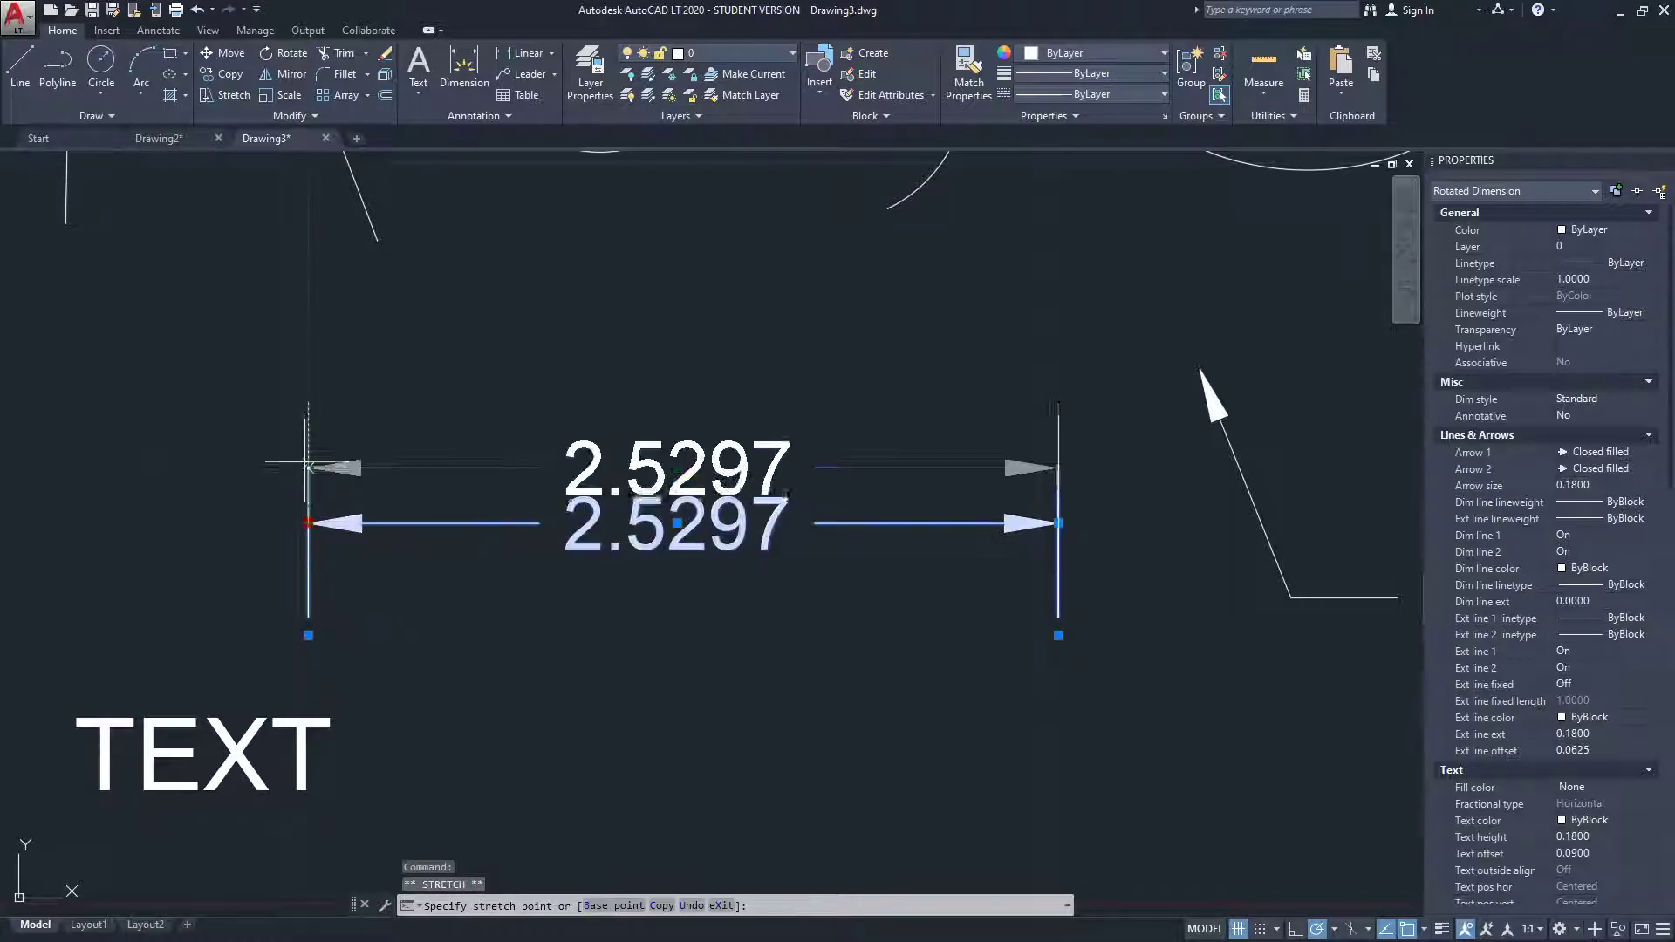
click(308, 331)
click(1058, 331)
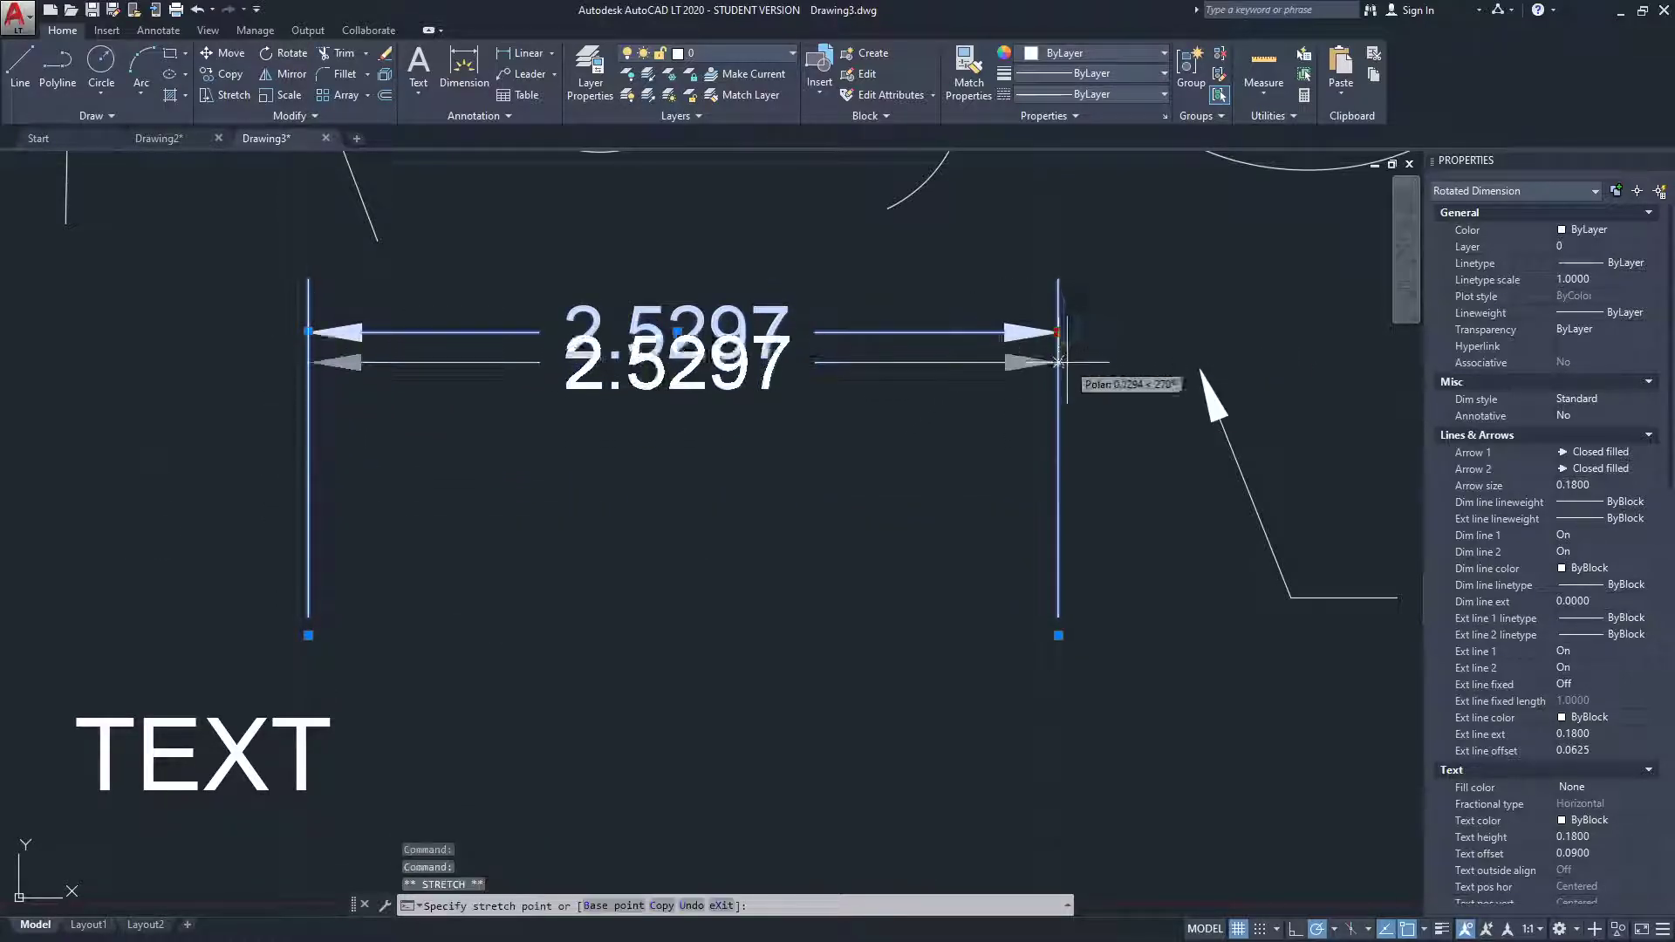
click(1058, 523)
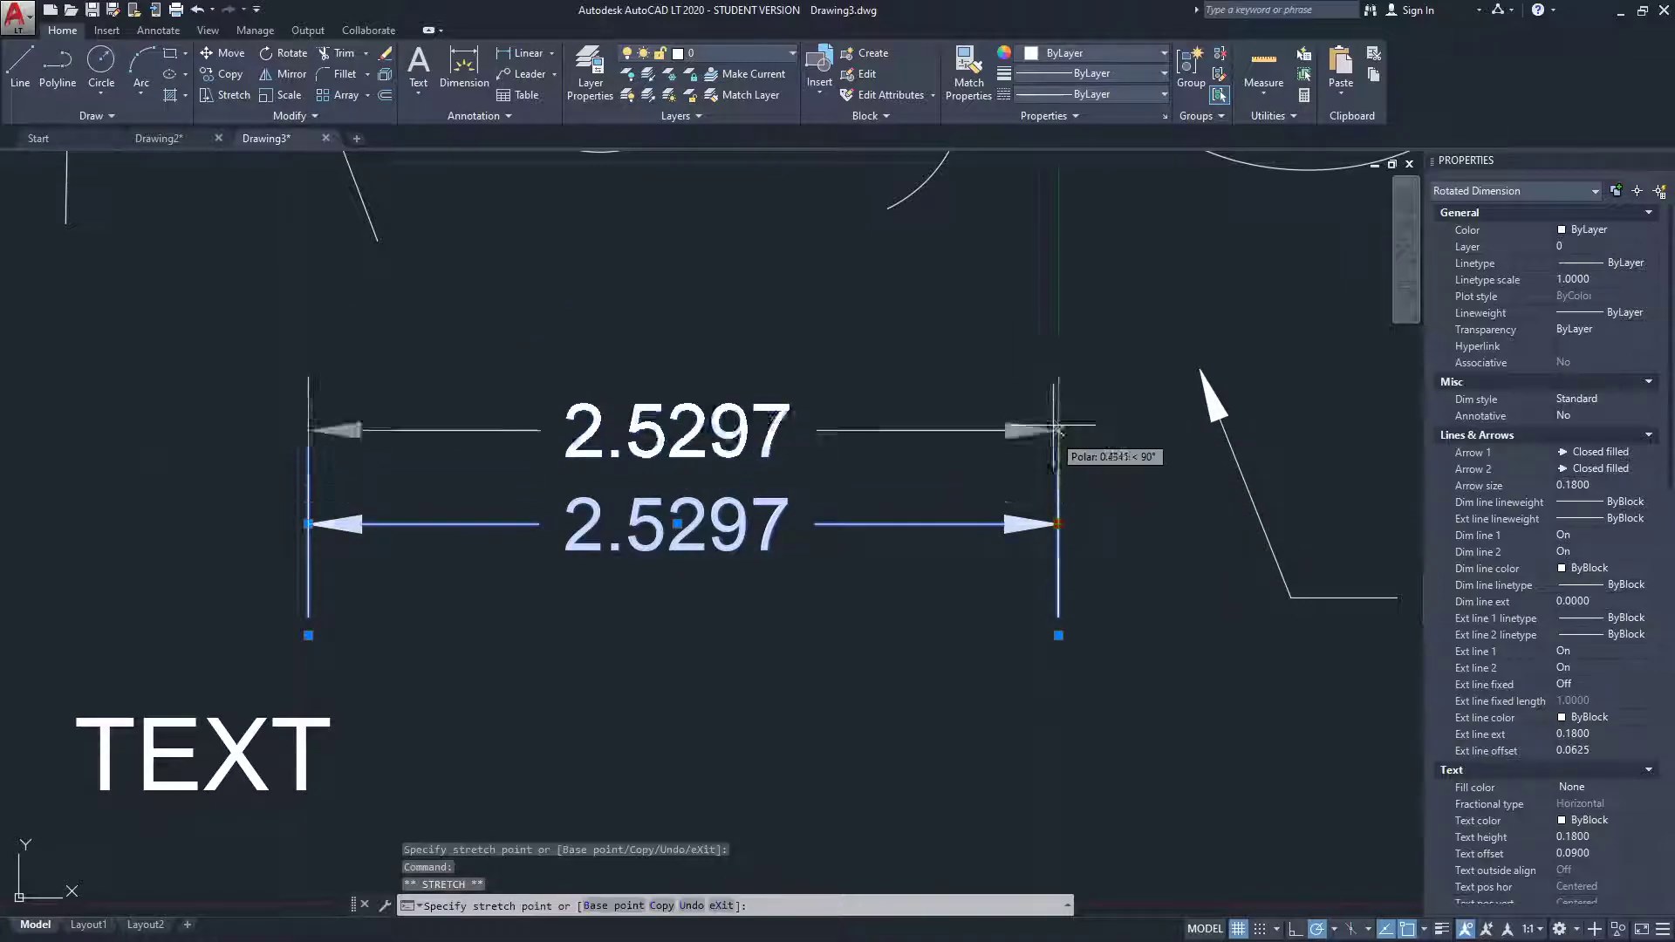
click(1059, 264)
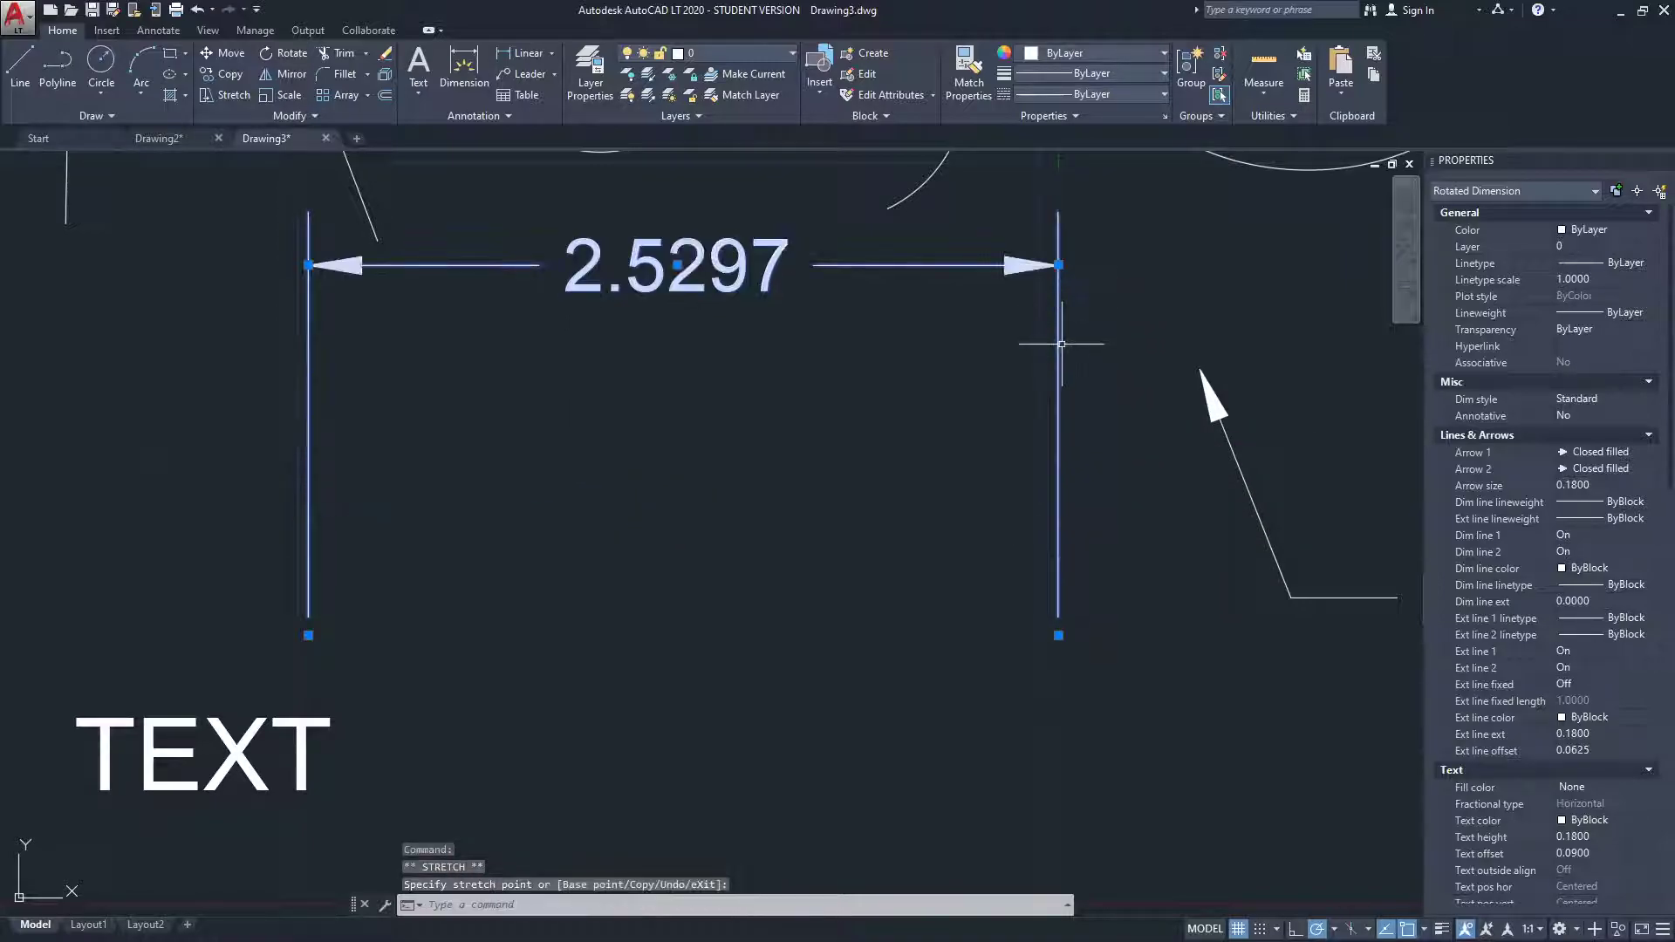
click(308, 265)
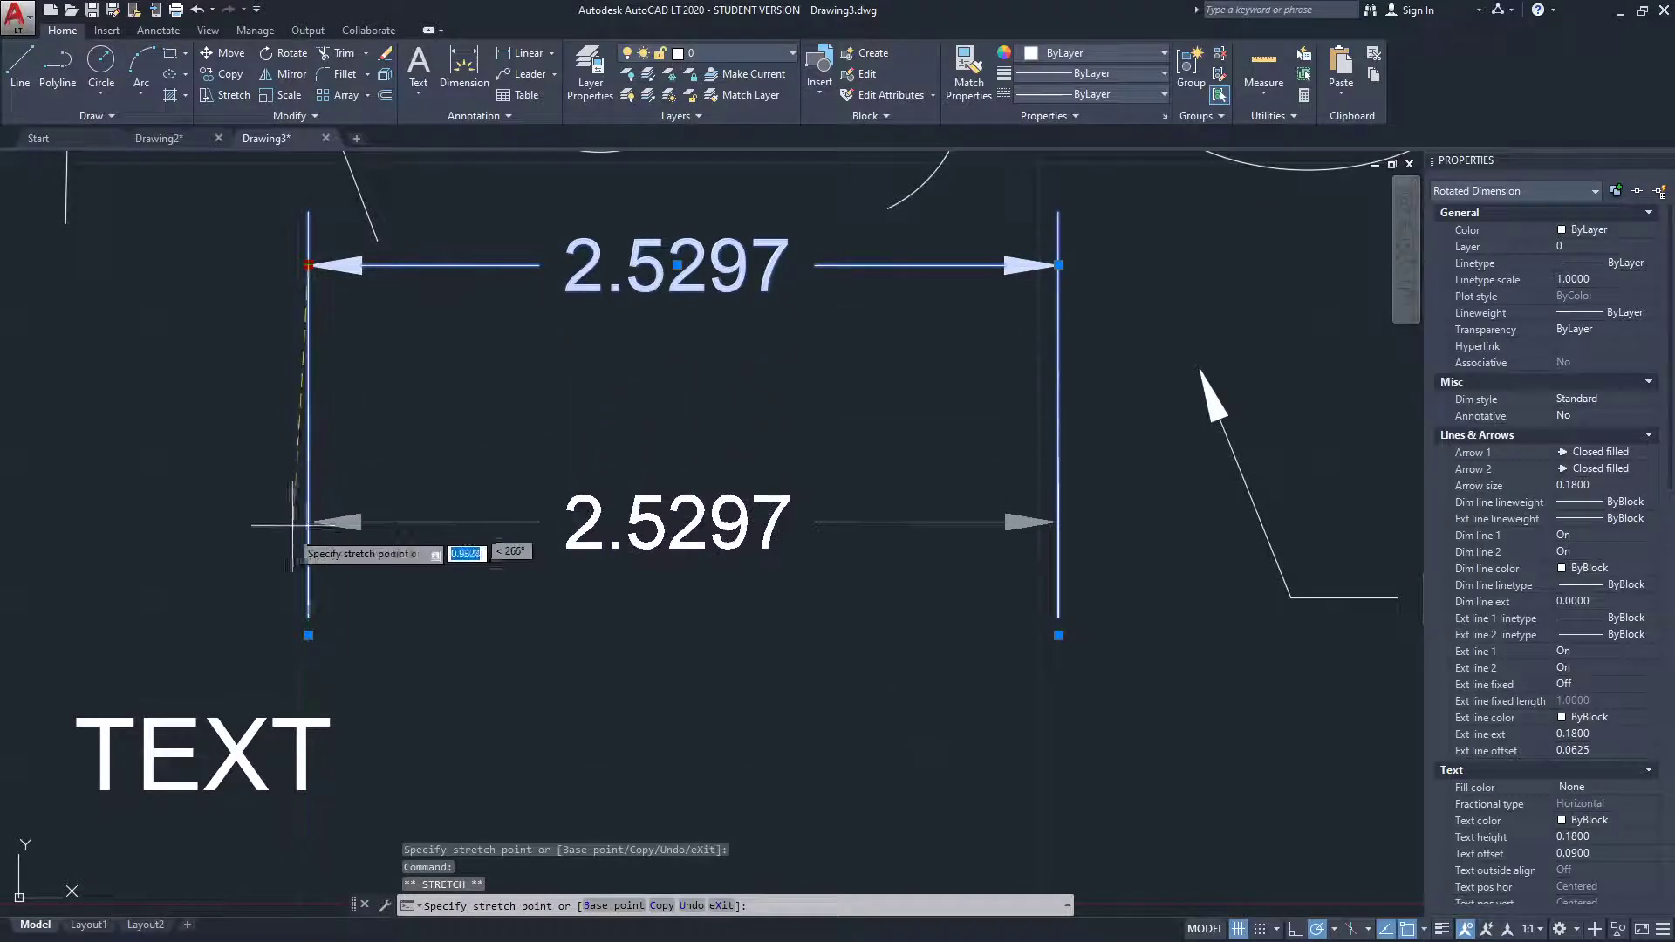
click(308, 557)
middle_drag(748, 513, 554, 554)
scroll(553, 553, down, 2)
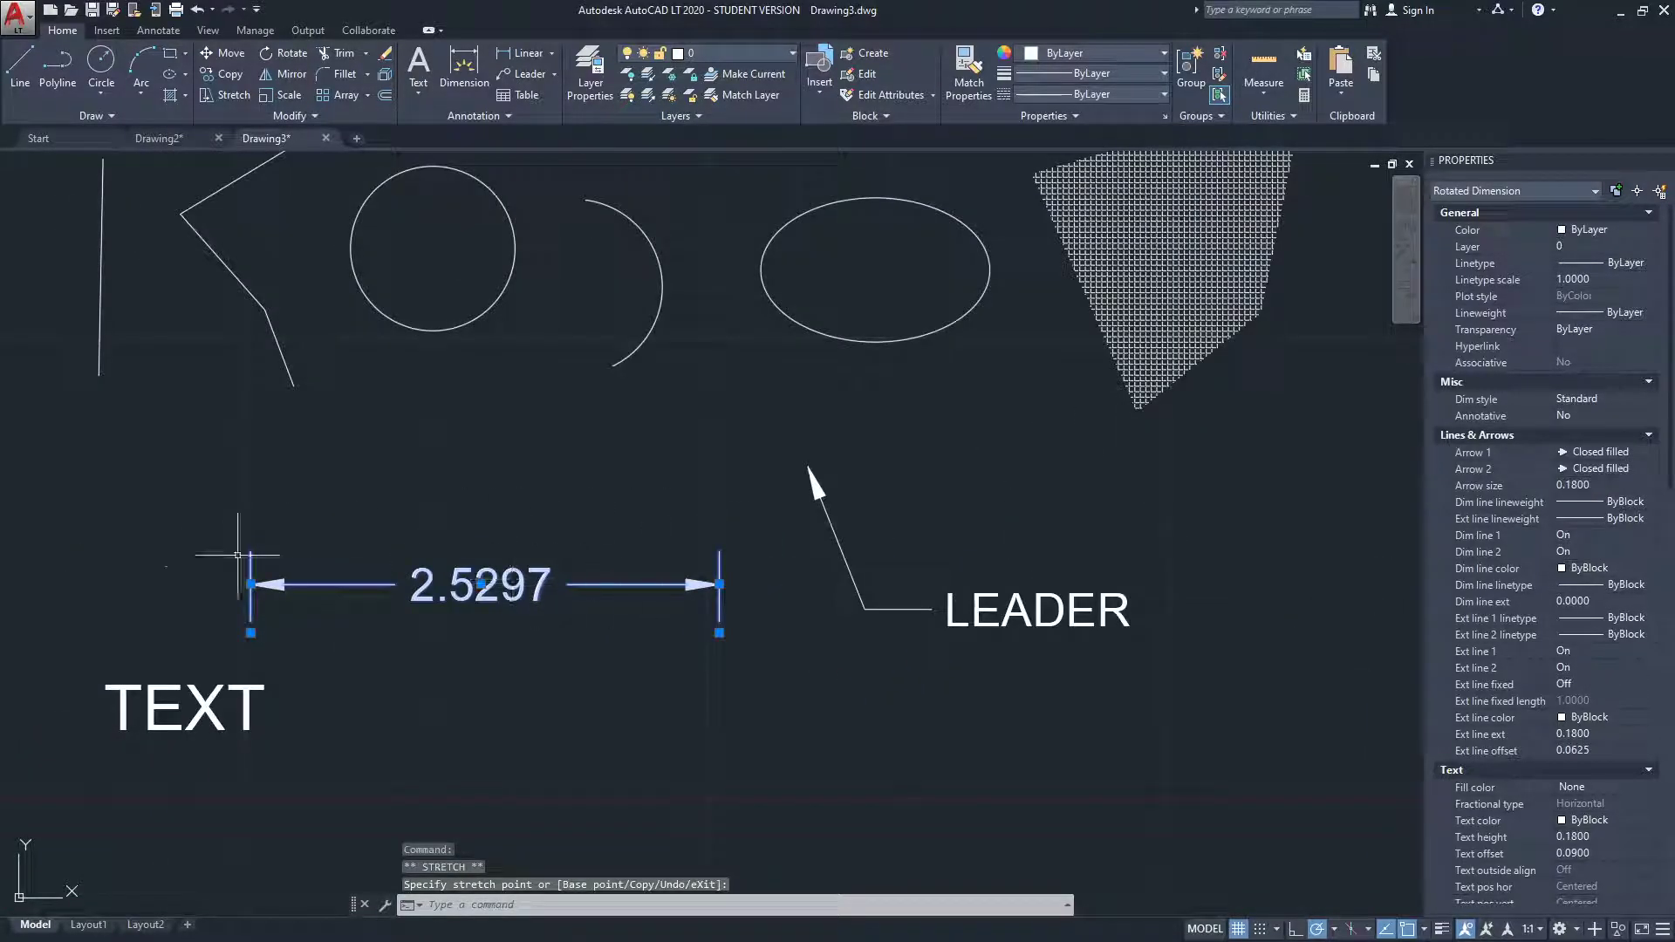
middle_drag(1010, 755, 882, 748)
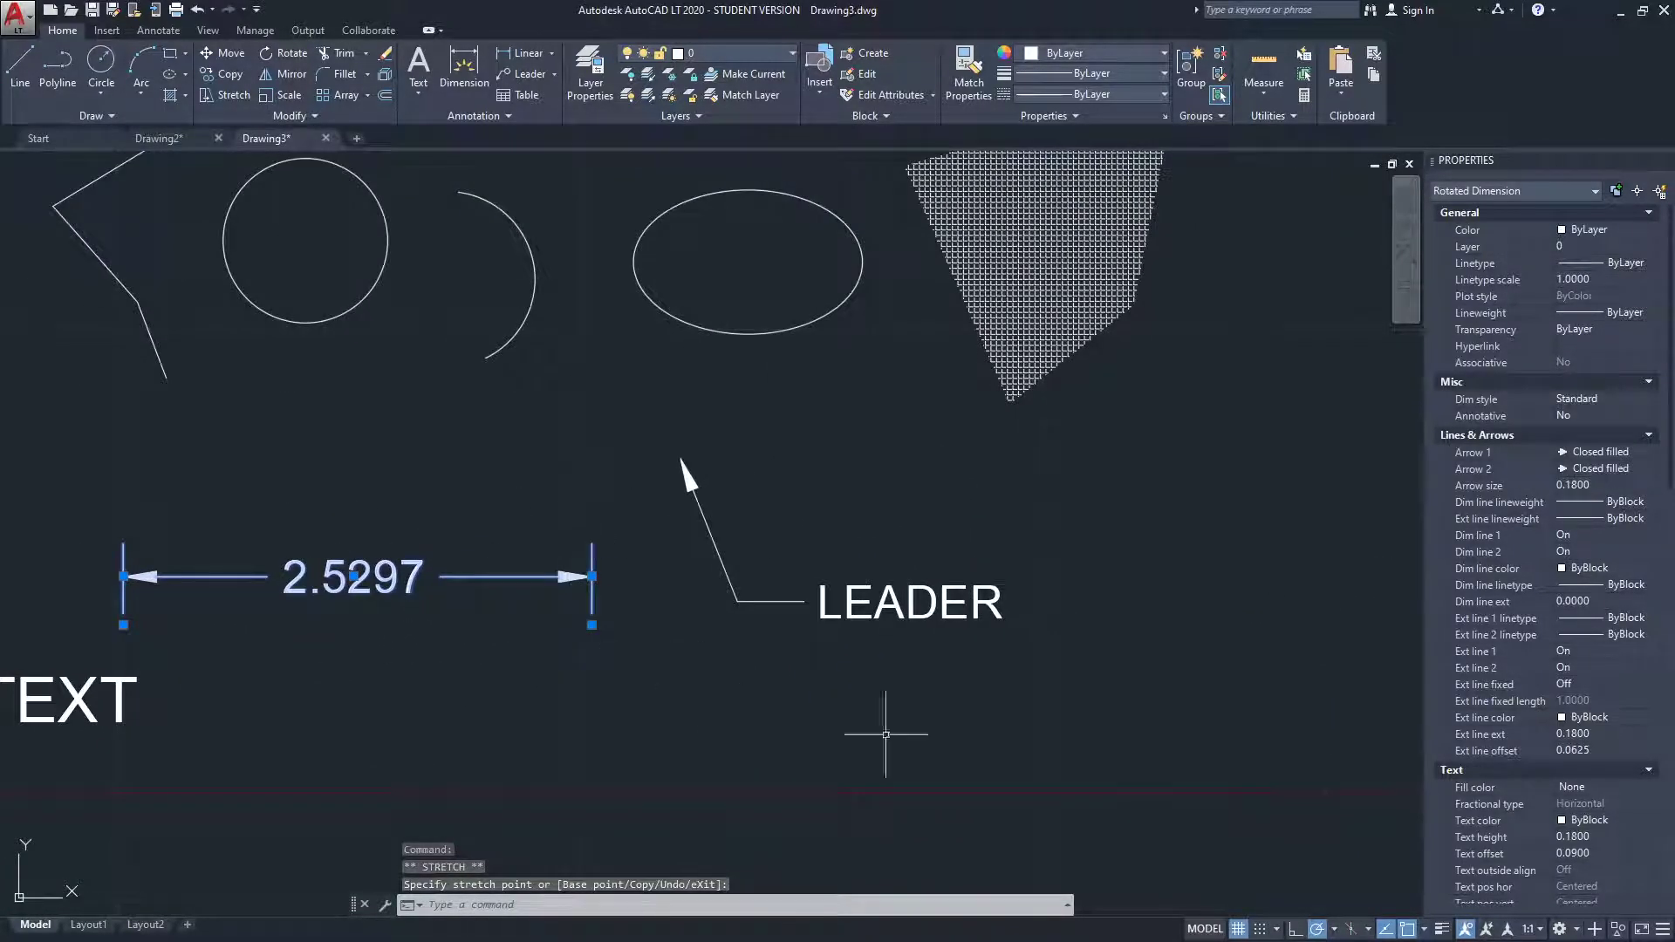
key(Escape)
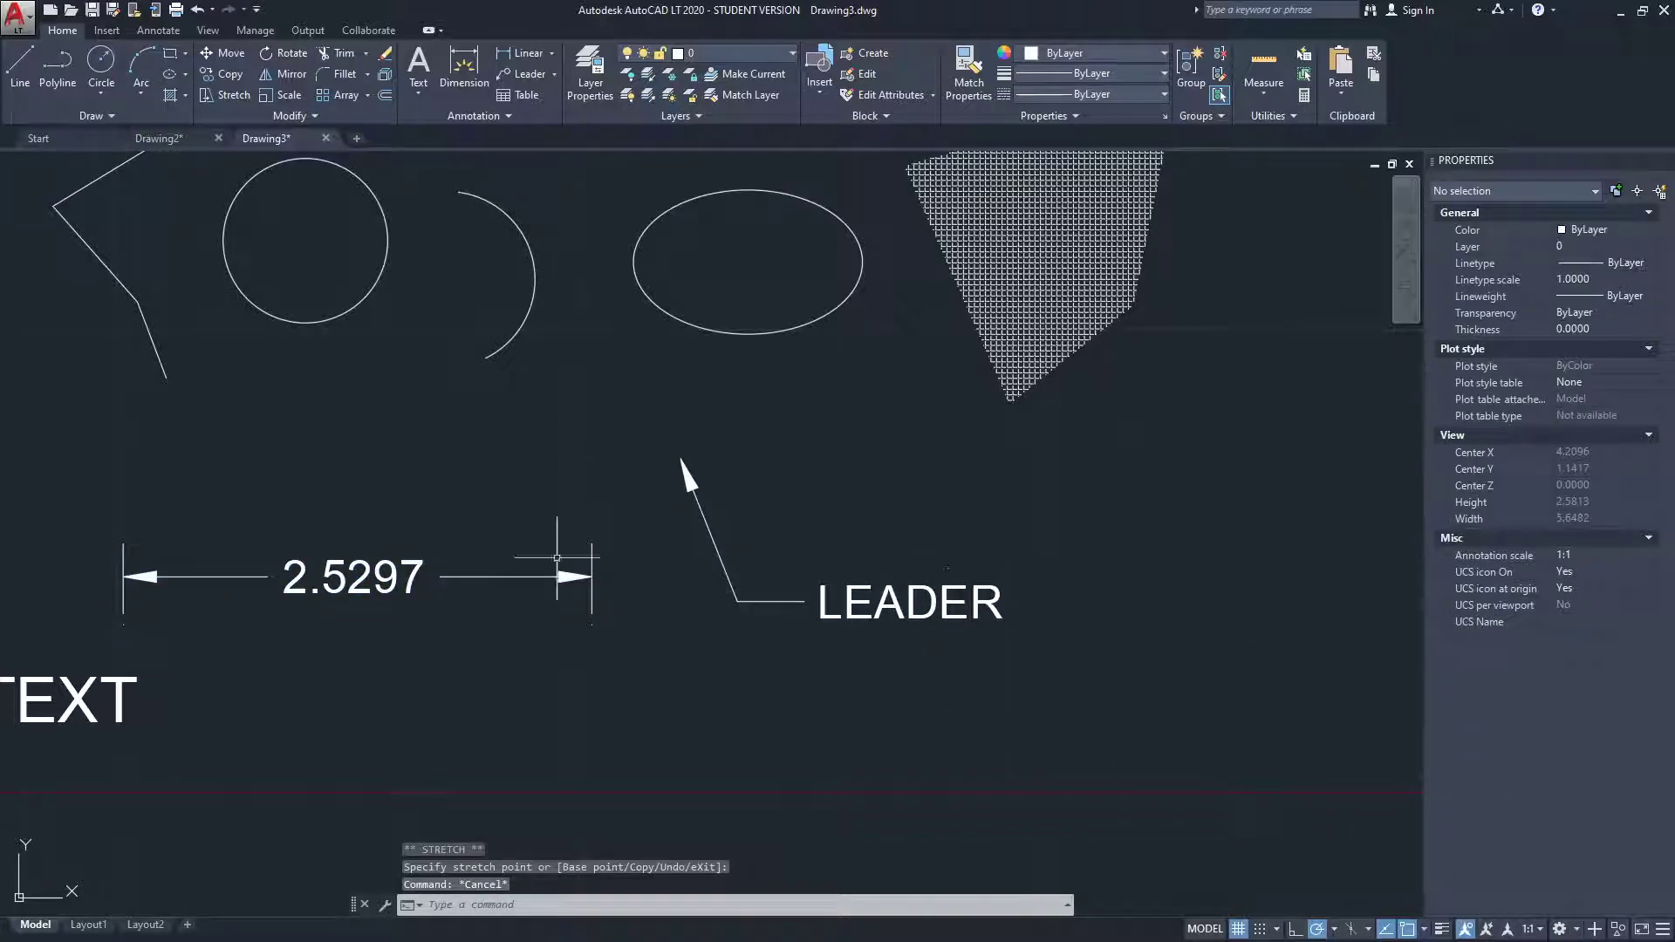
- Select the multileader labelled LEADER and stretch its arrowhead up and to the left, above the end of the dimension
middle_drag(557, 558, 557, 533)
scroll(1124, 574, up, 2)
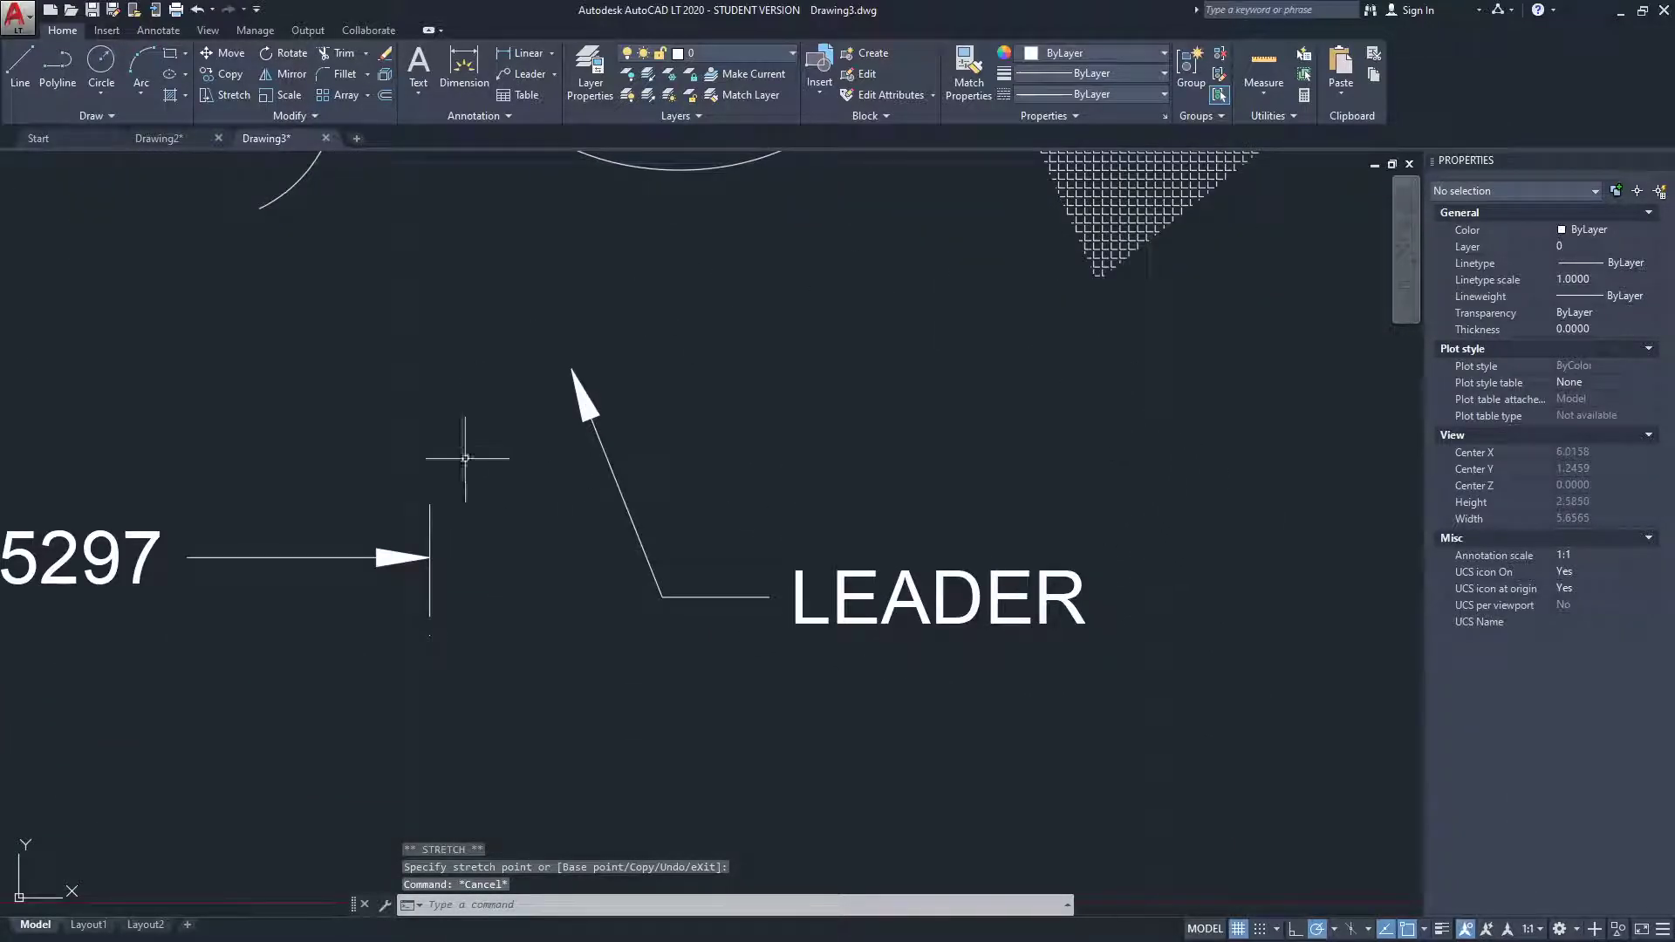
click(1091, 476)
click(905, 673)
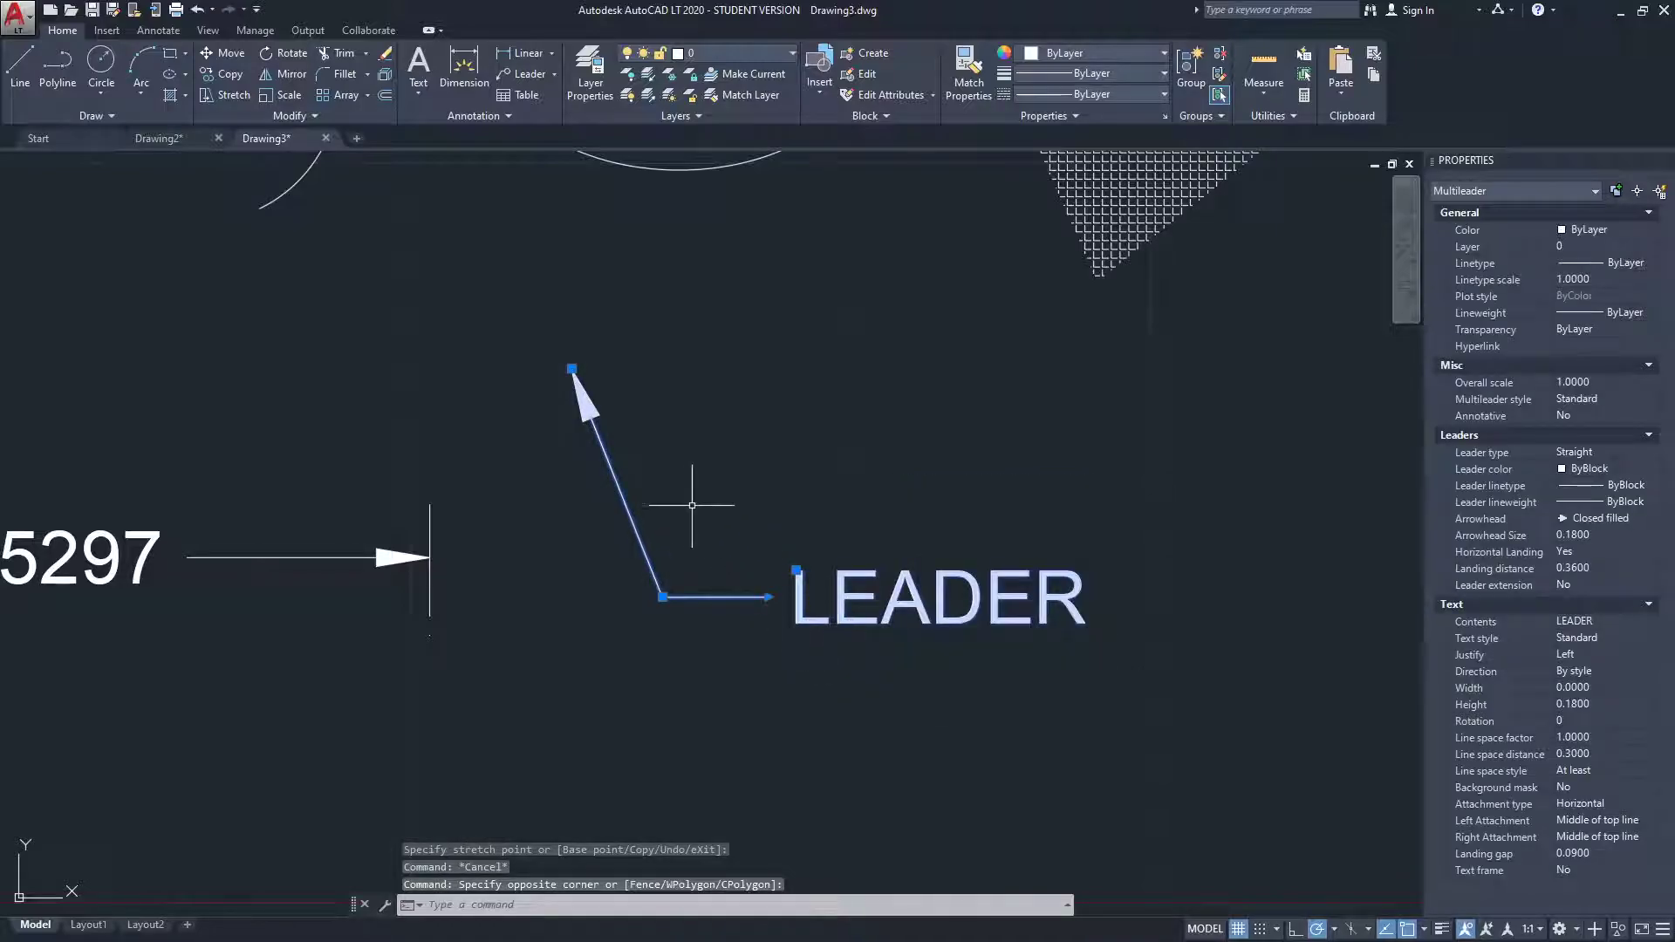
middle_drag(607, 571, 693, 538)
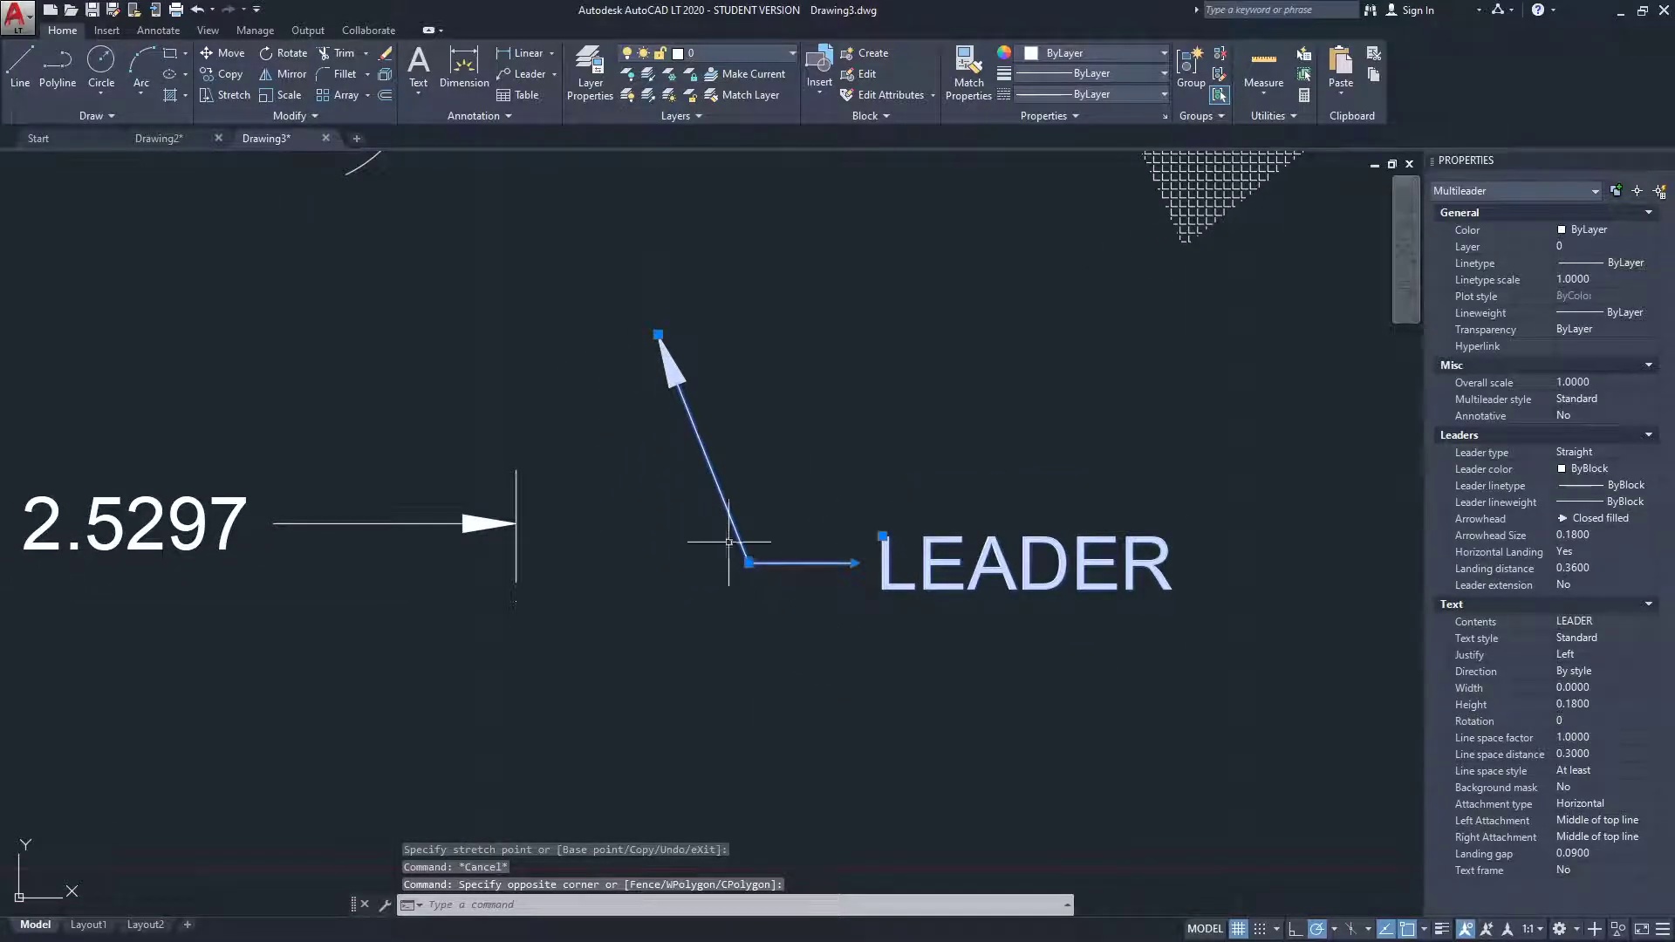
click(658, 335)
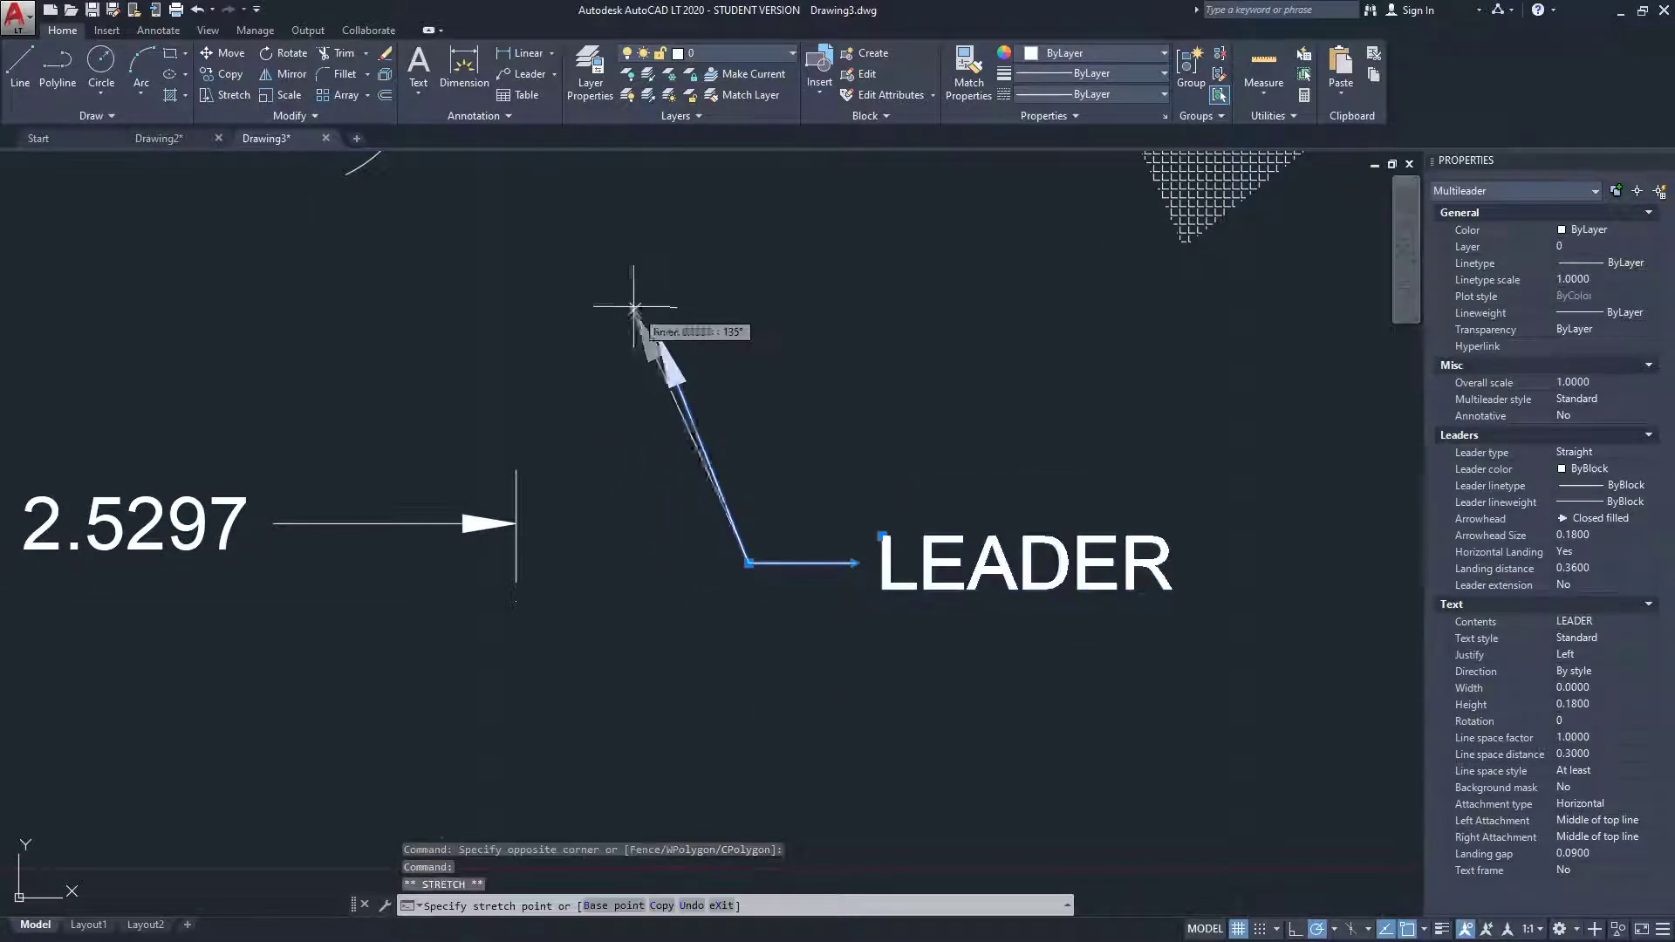
click(439, 272)
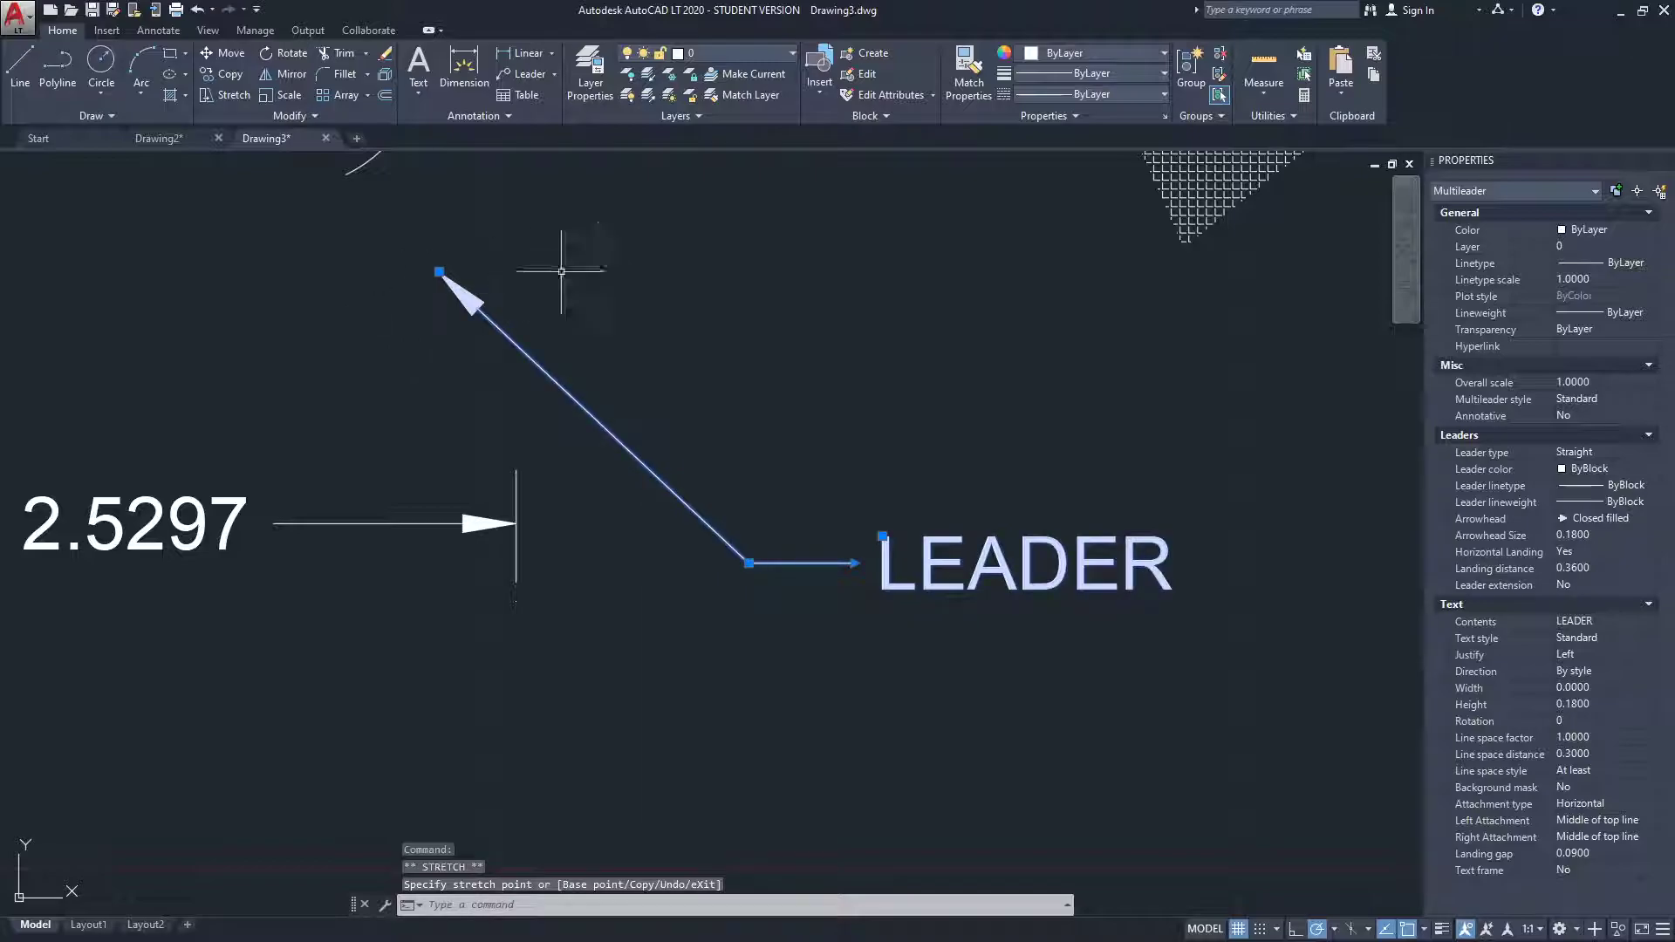
- Stretch the leader's arrowhead to the right, to a point below the ellipse's left end
click(439, 271)
click(605, 241)
middle_drag(647, 219, 648, 303)
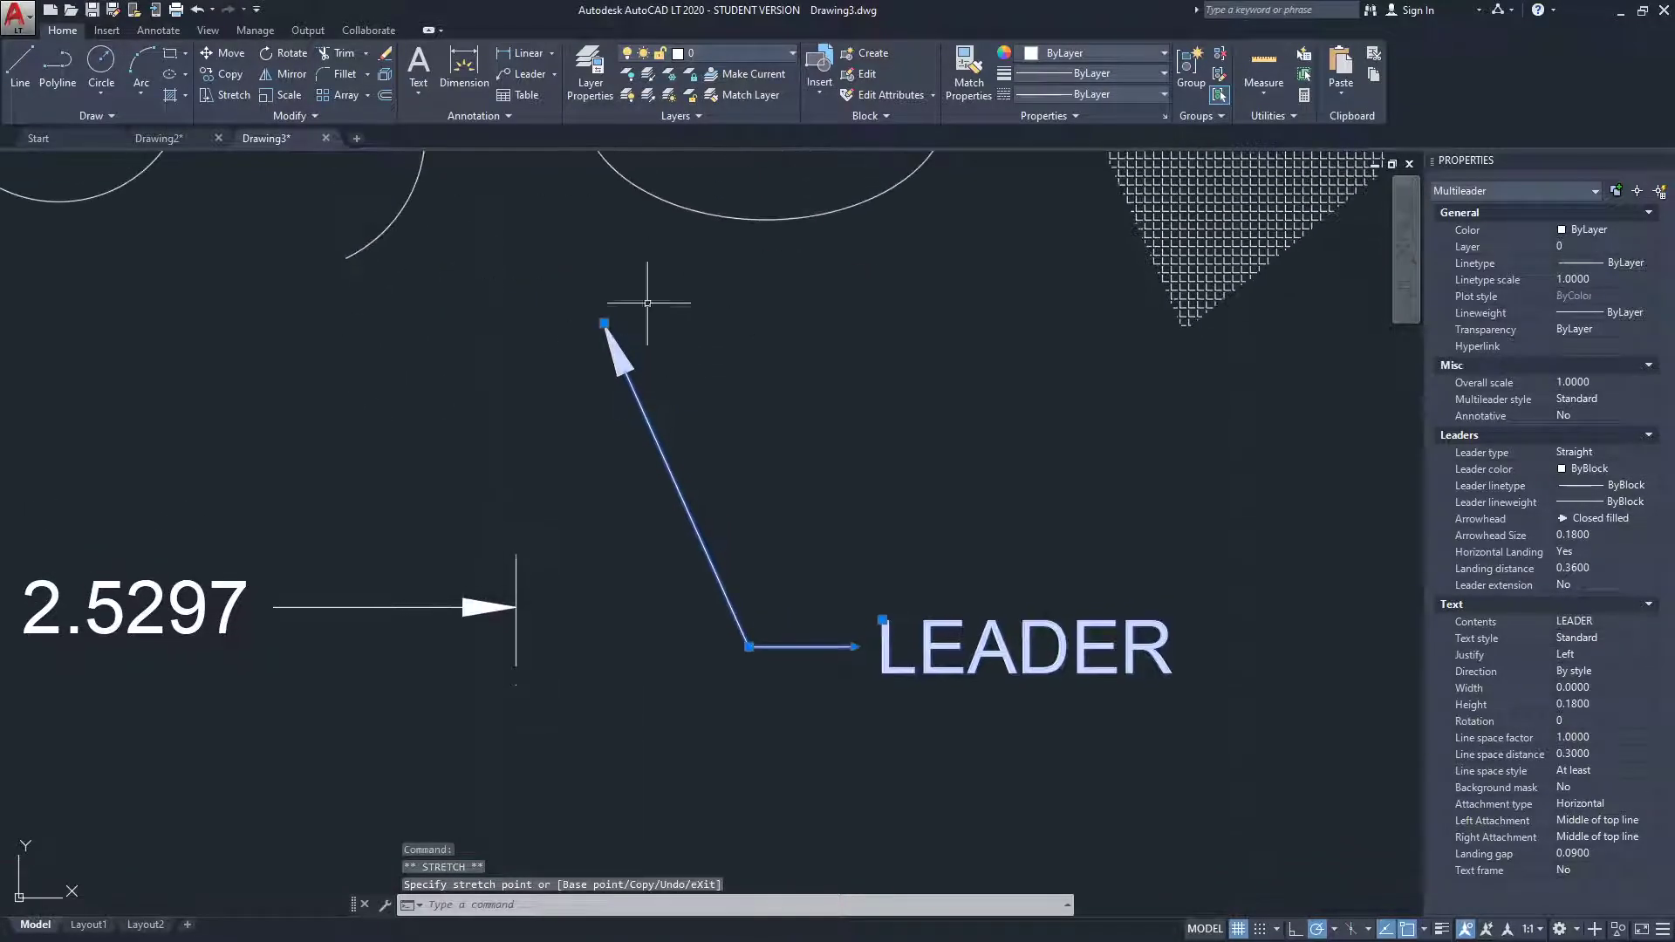
- Stretch the leader's arrowhead to the centre of the circle
click(601, 322)
click(604, 323)
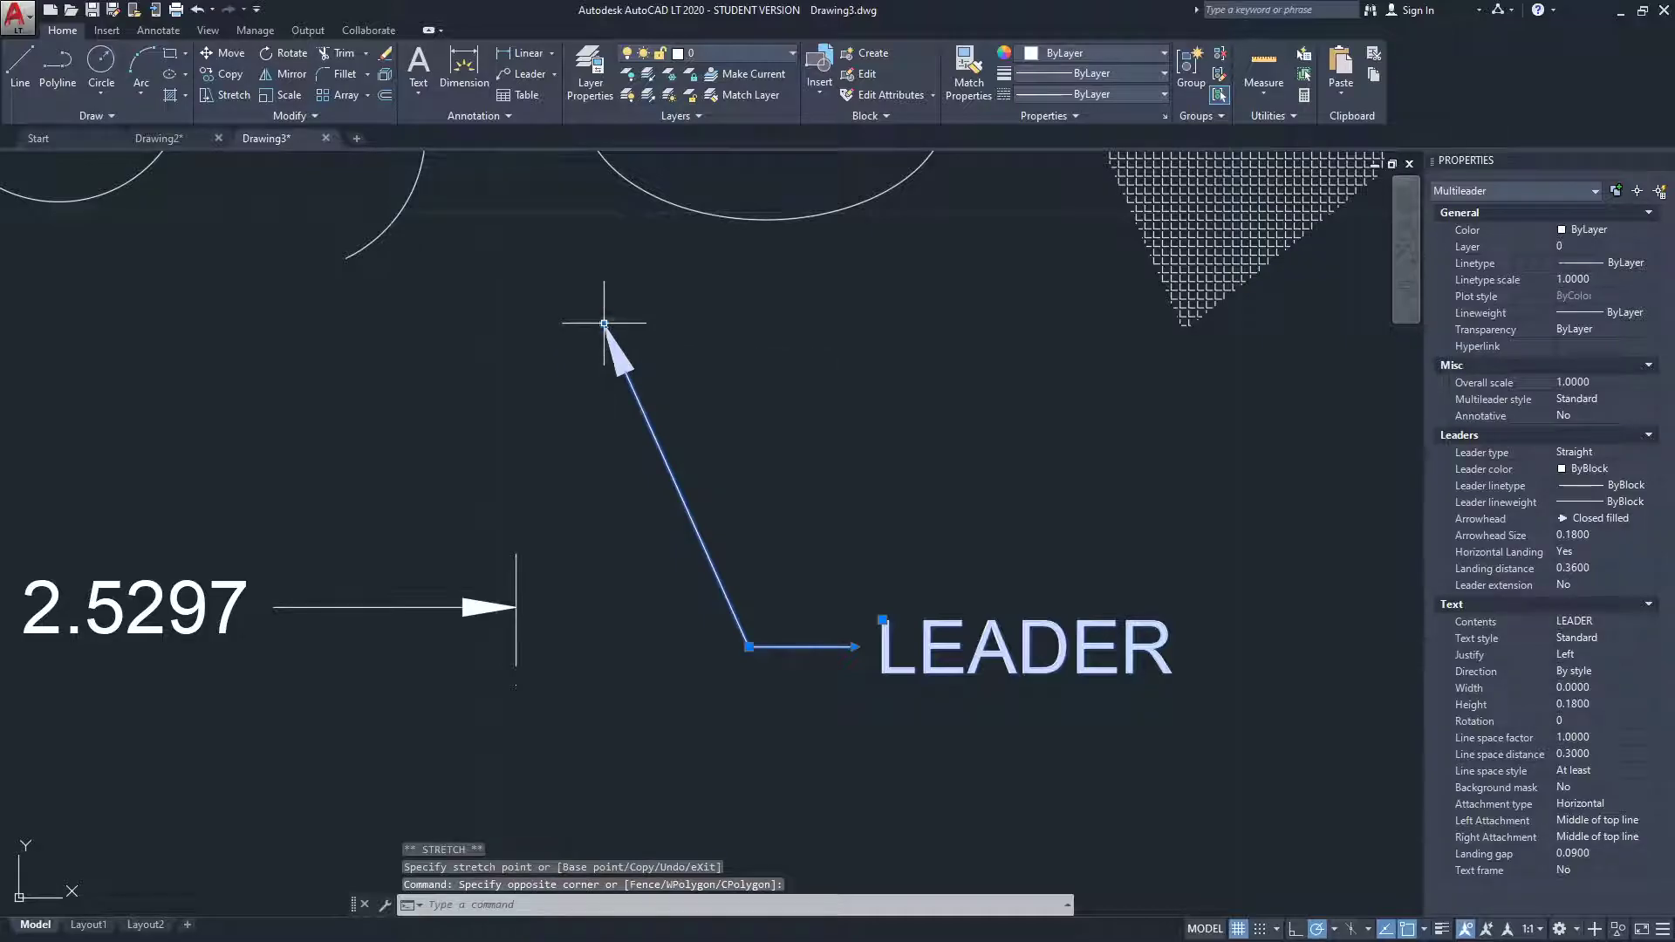
click(604, 323)
click(604, 323)
scroll(480, 329, down, 4)
scroll(480, 462, up, 2)
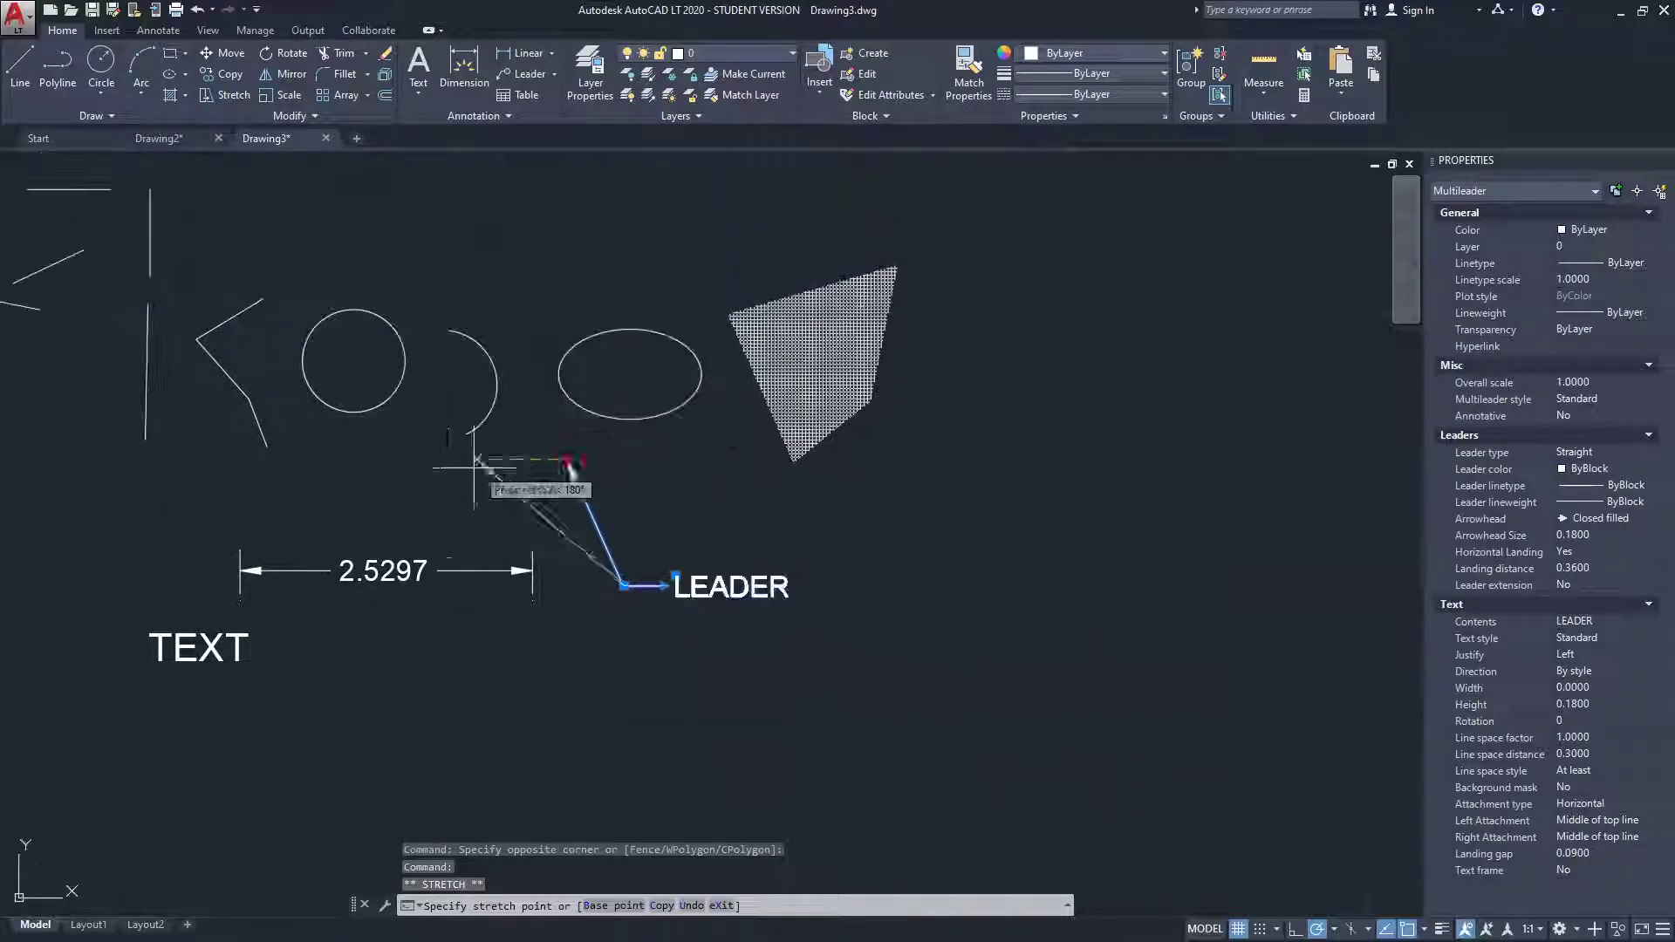
click(307, 302)
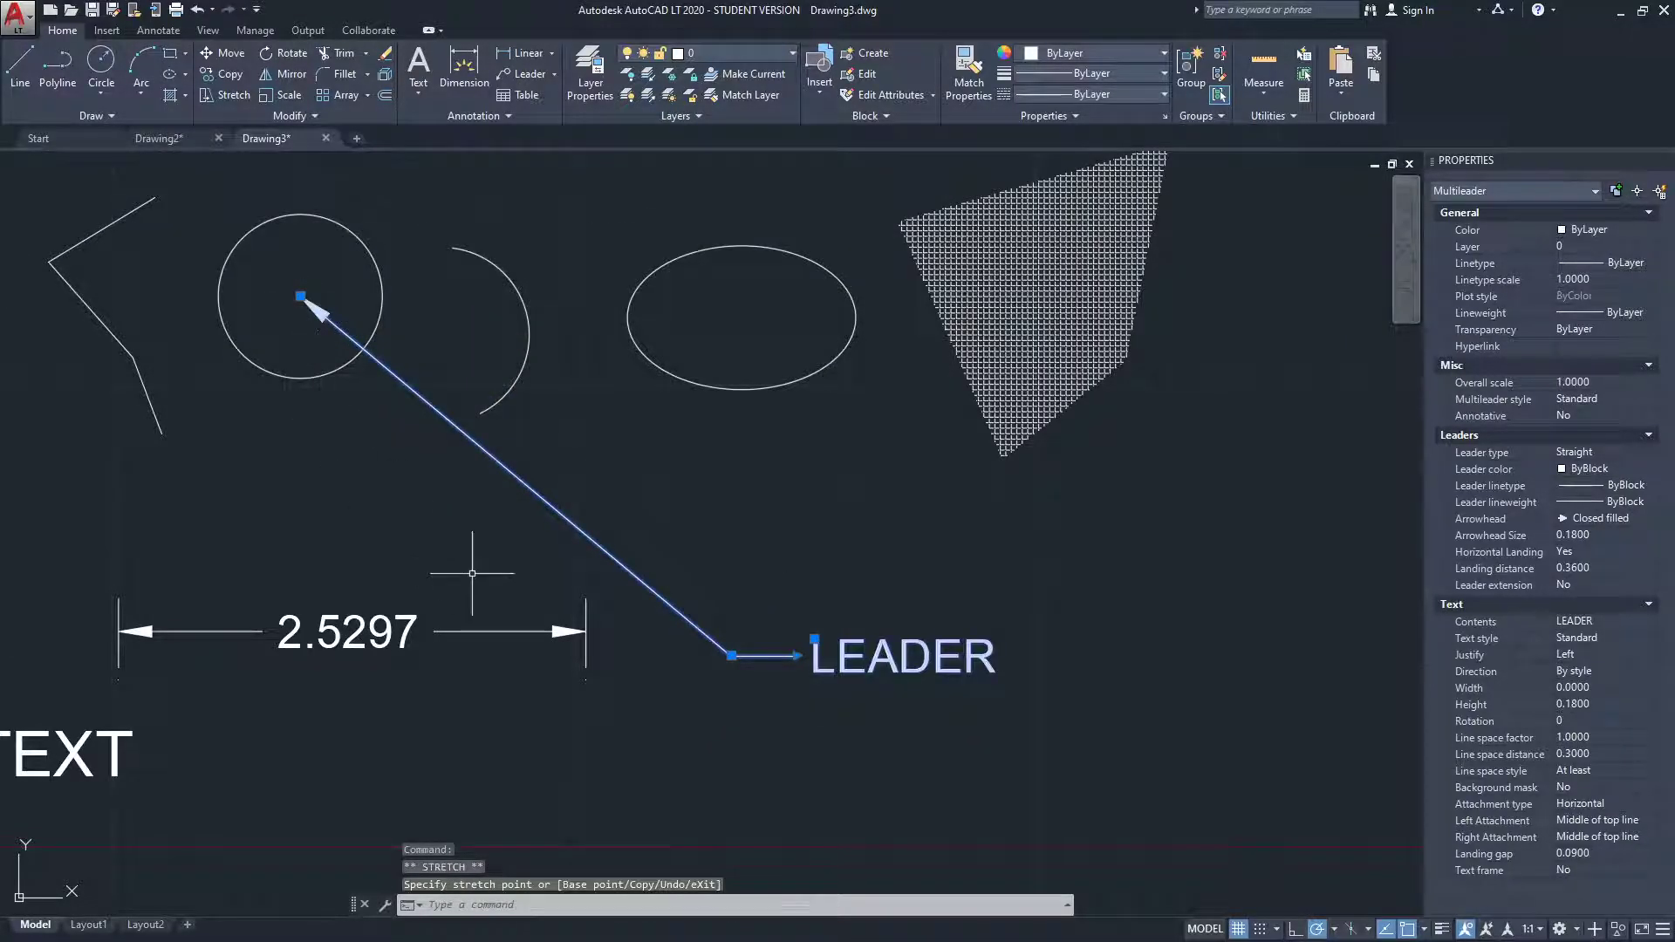
- Use the leader's landing grips to shift its landing and text beneath the circle and back below the ellipse, with a landing distance of about 0.35
scroll(727, 695, up, 2)
scroll(734, 632, down, 2)
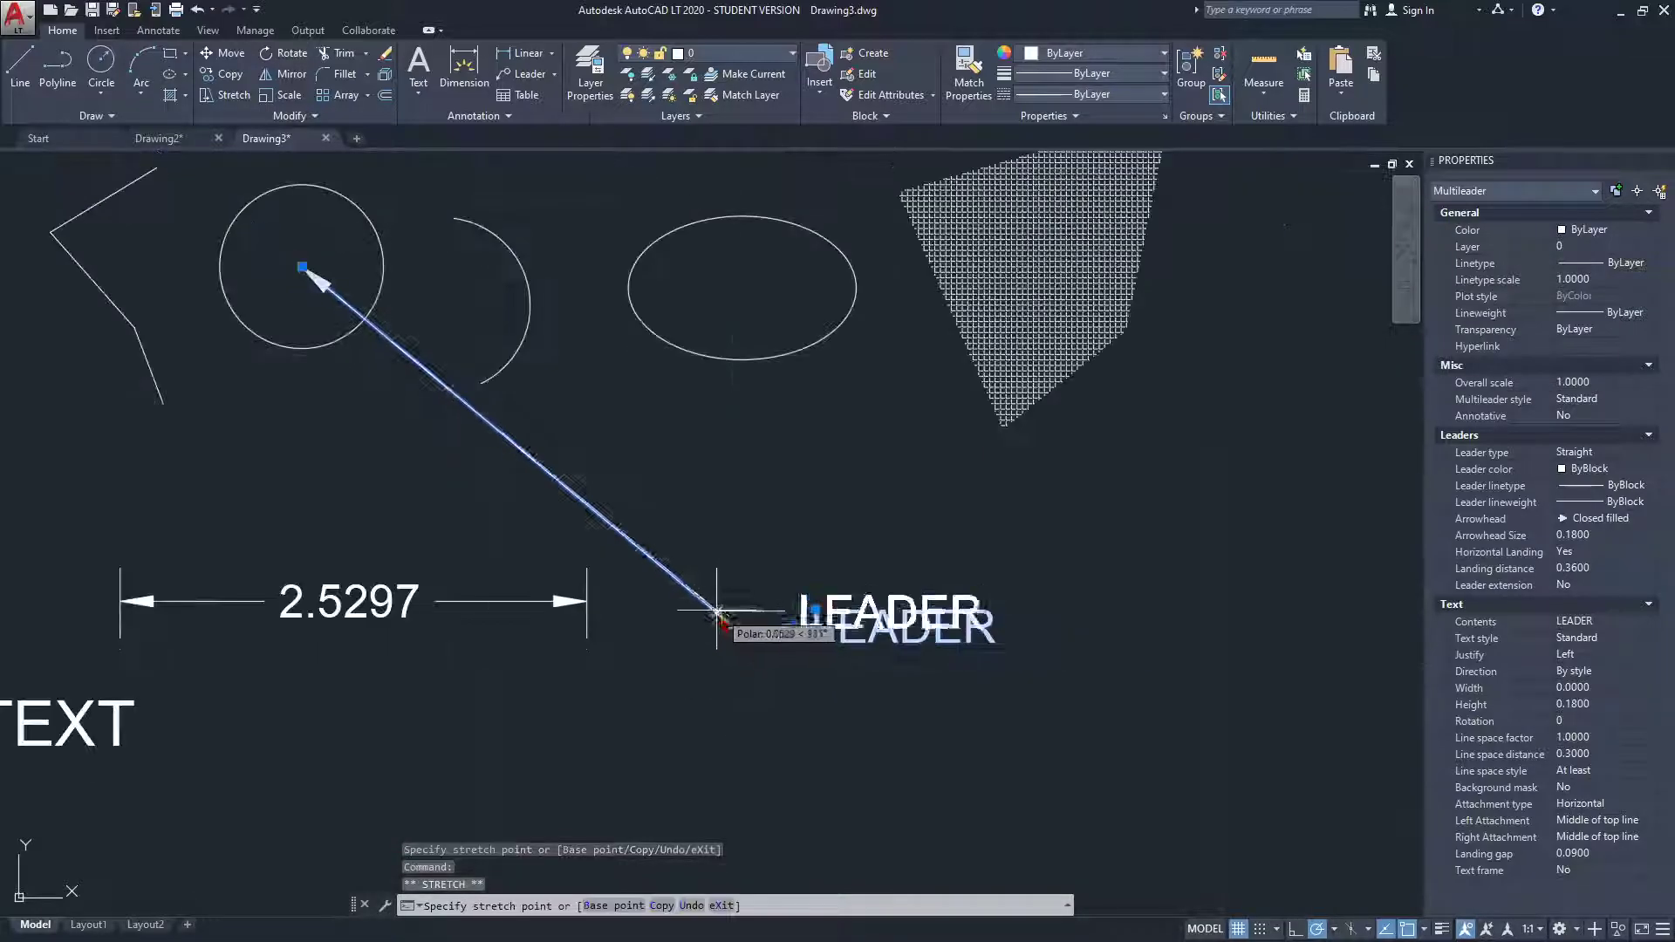
click(347, 471)
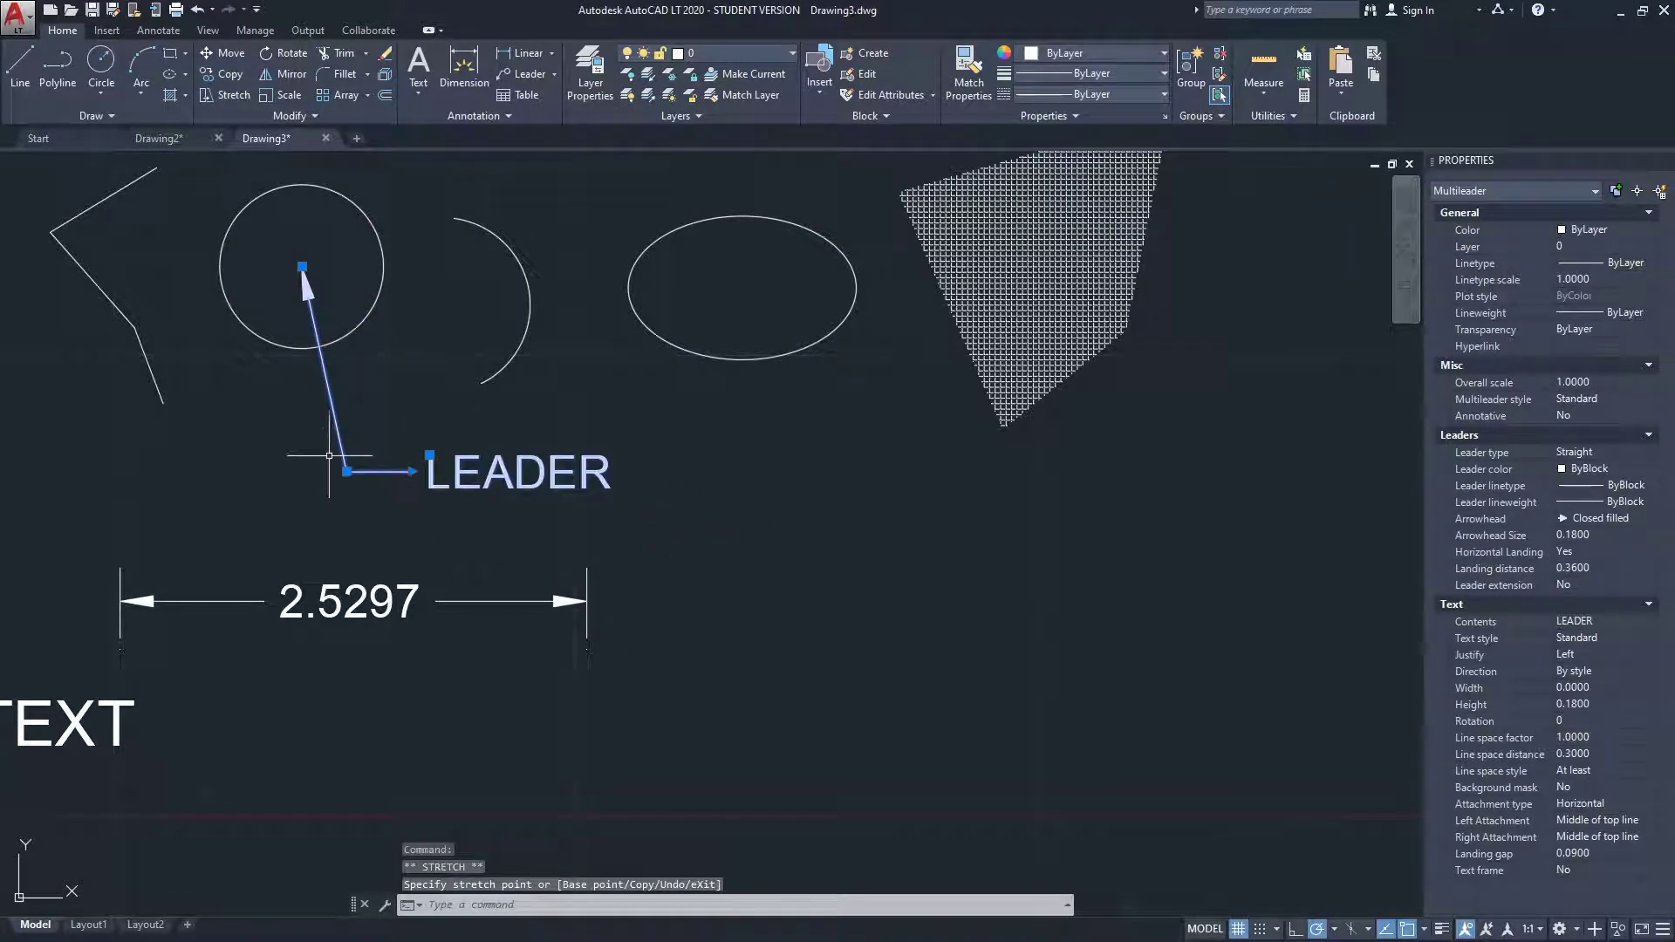
click(853, 570)
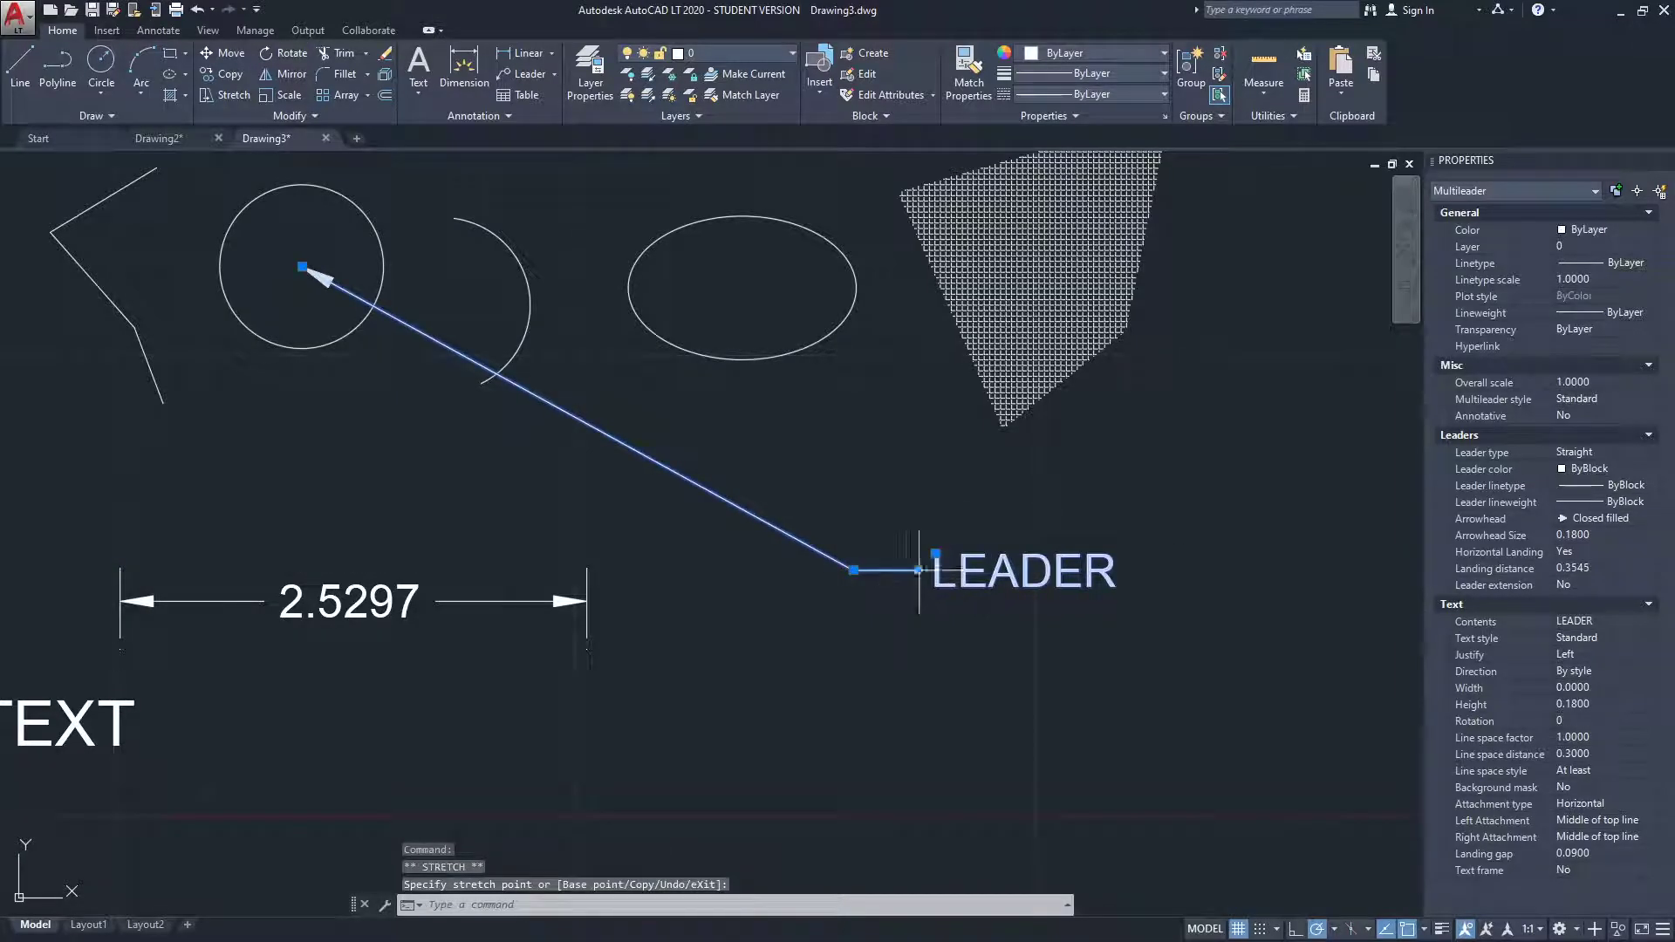
- Try to reposition the leader's text around the circle and lines with its text grip, and cancel the stretch
scroll(918, 569, up, 2)
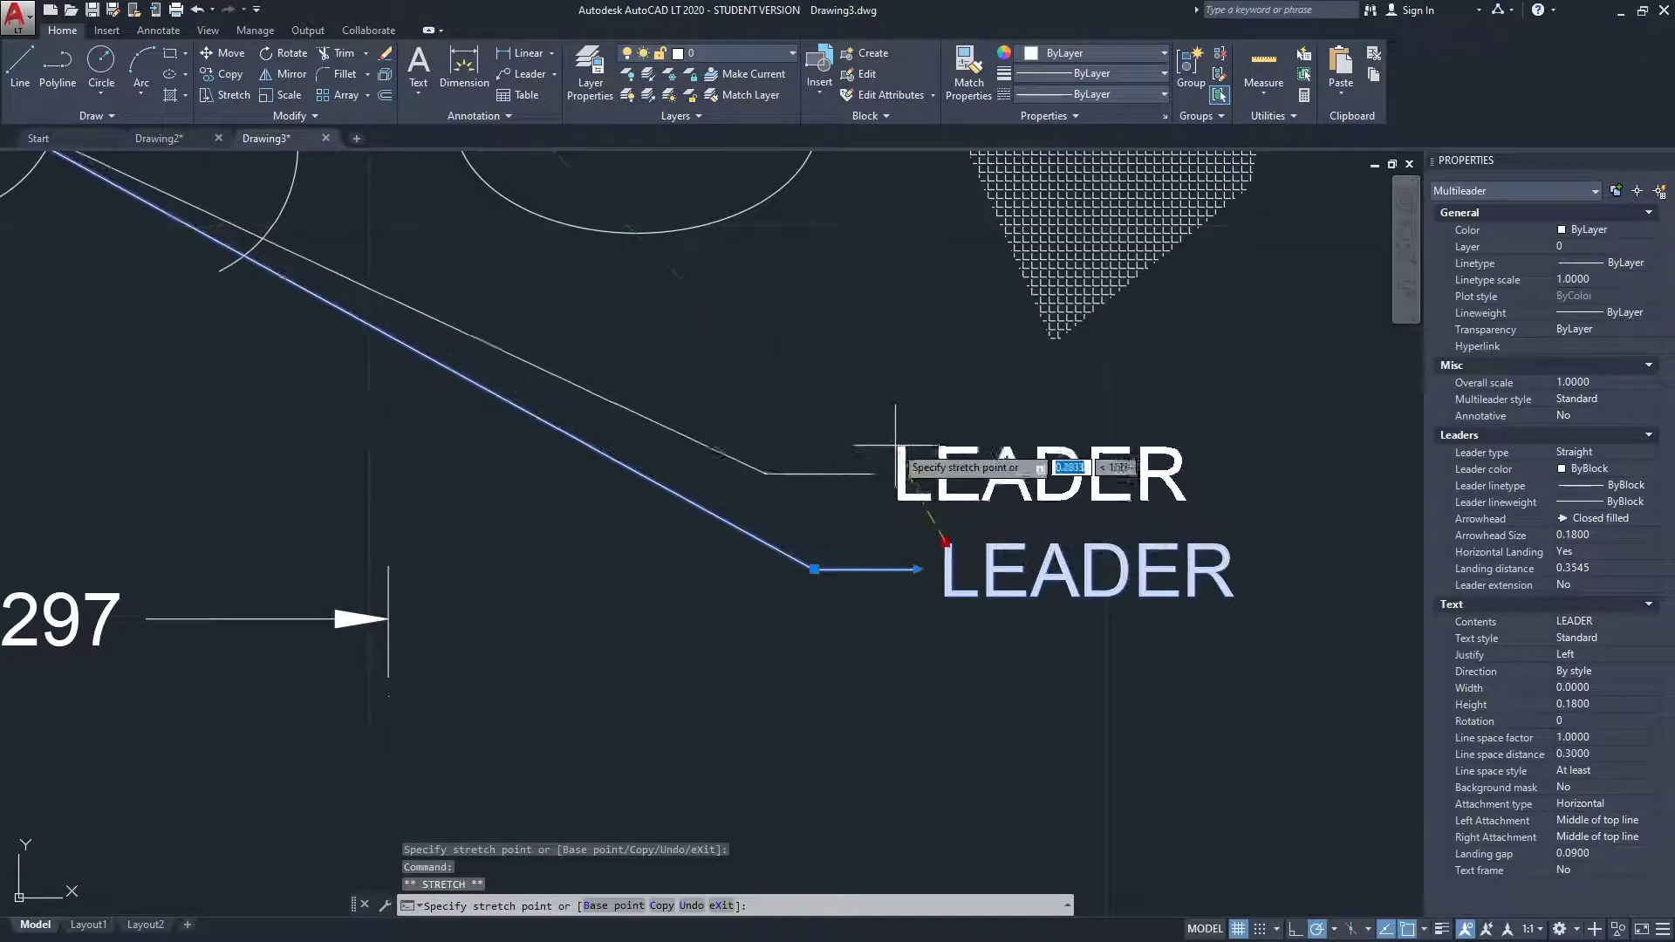
scroll(489, 478, down, 2)
middle_drag(462, 480, 807, 602)
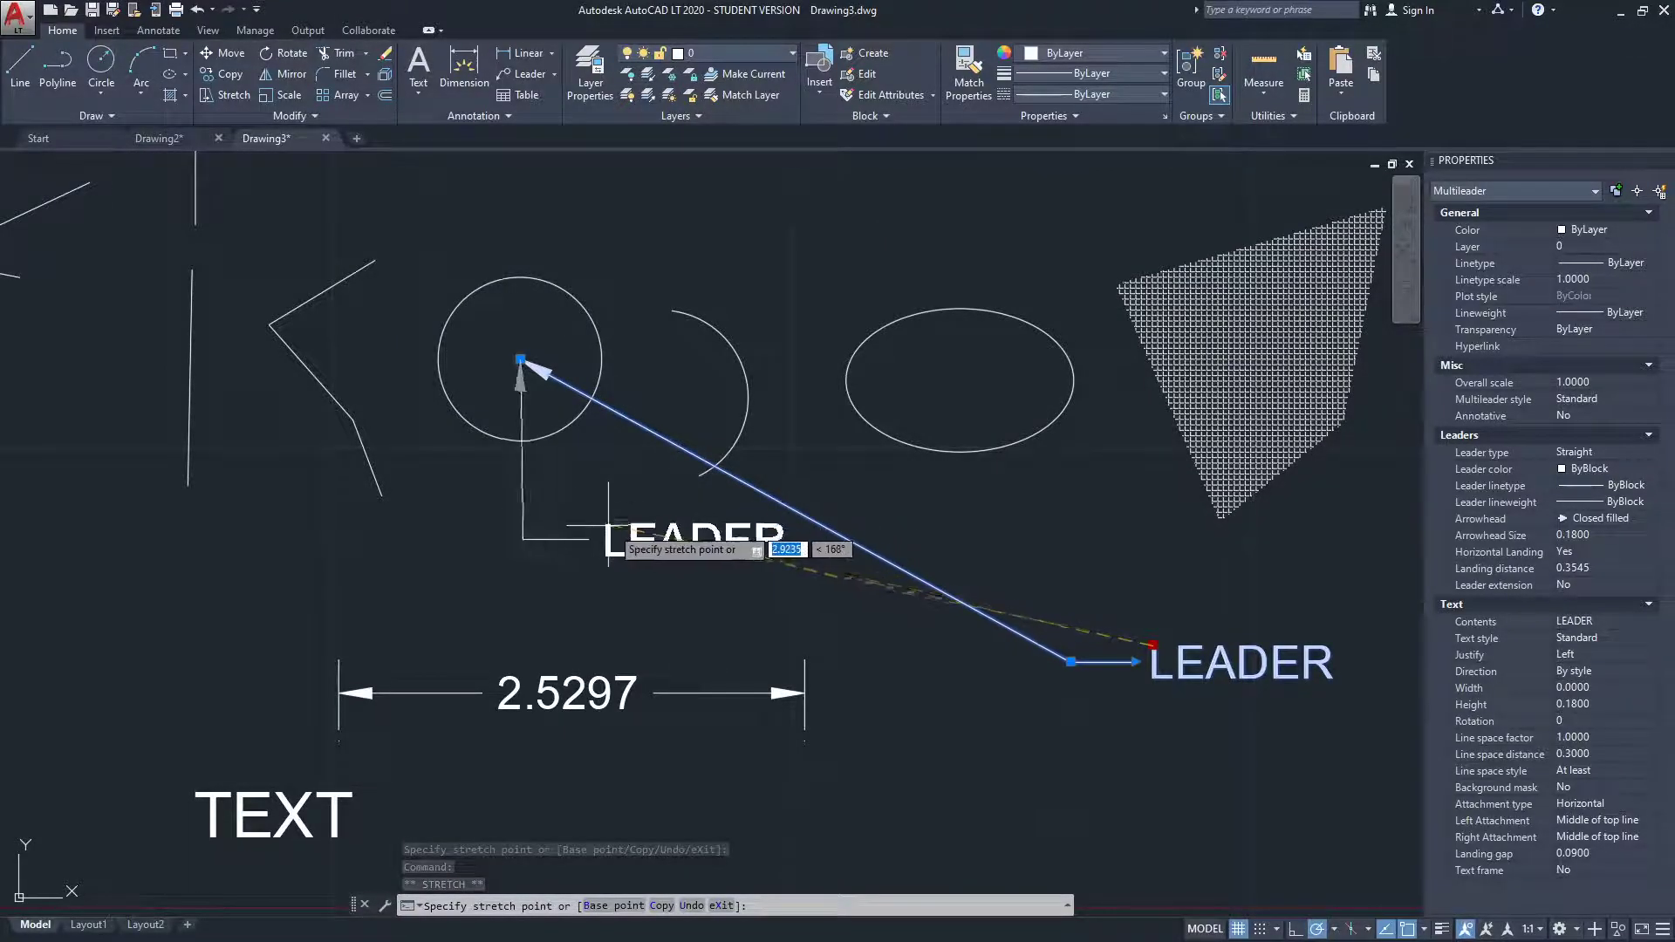
mouse_move(332, 375)
middle_down()
mouse_move(481, 576)
mouse_move(537, 619)
middle_up()
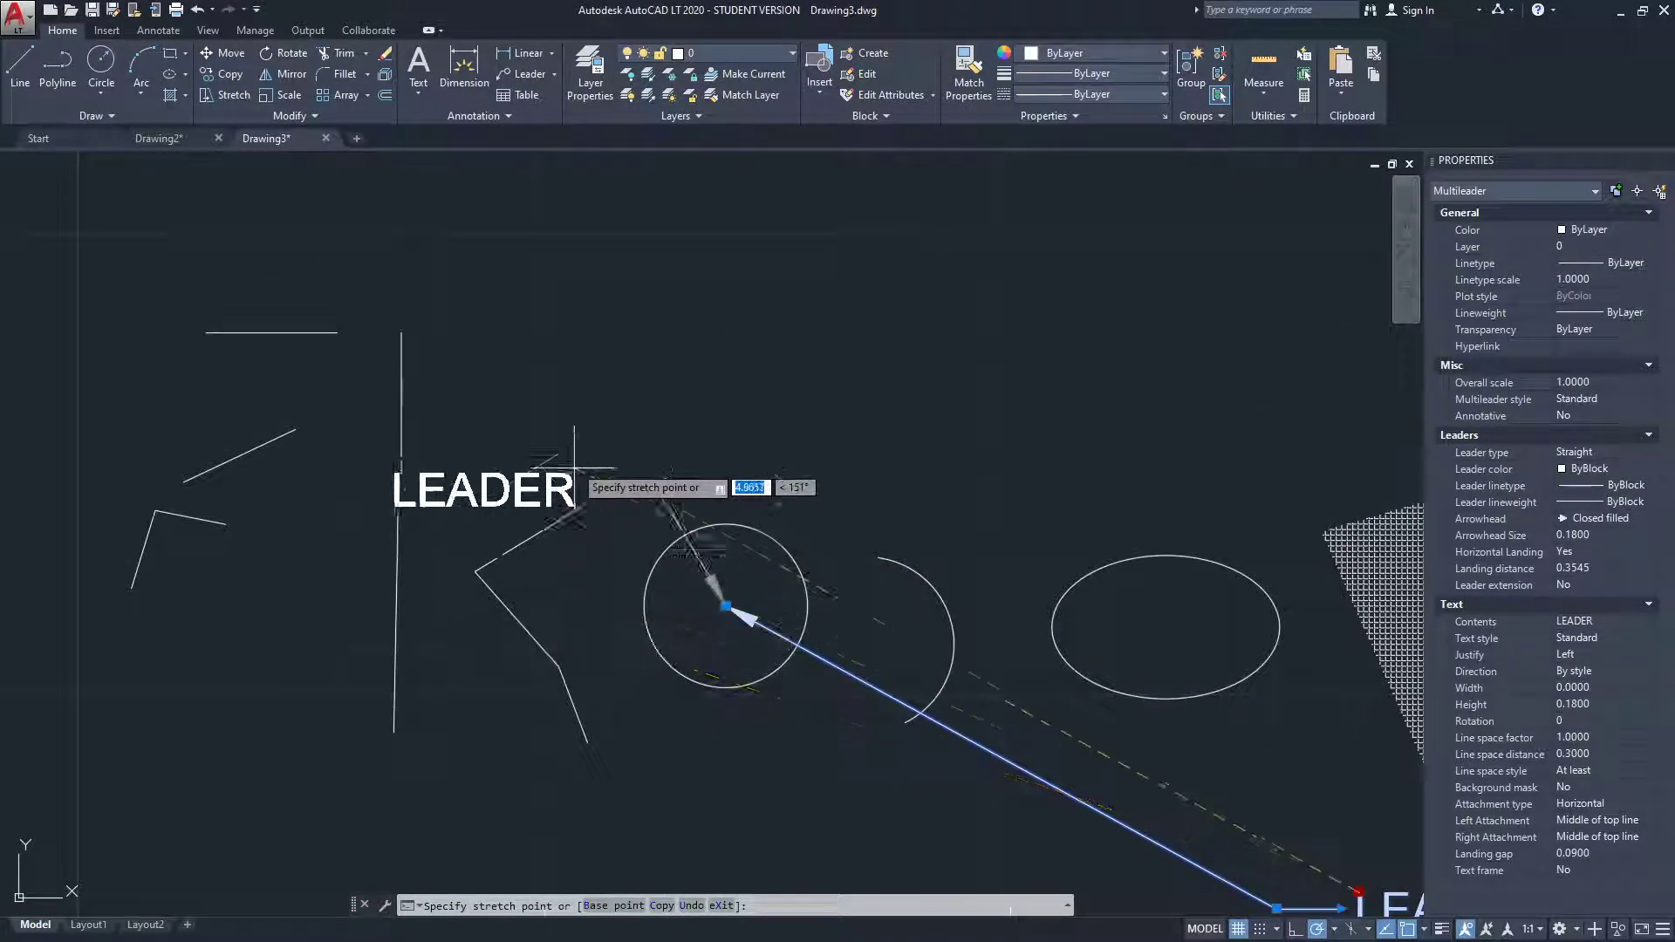
middle_drag(963, 329, 713, 266)
scroll(602, 729, down, 3)
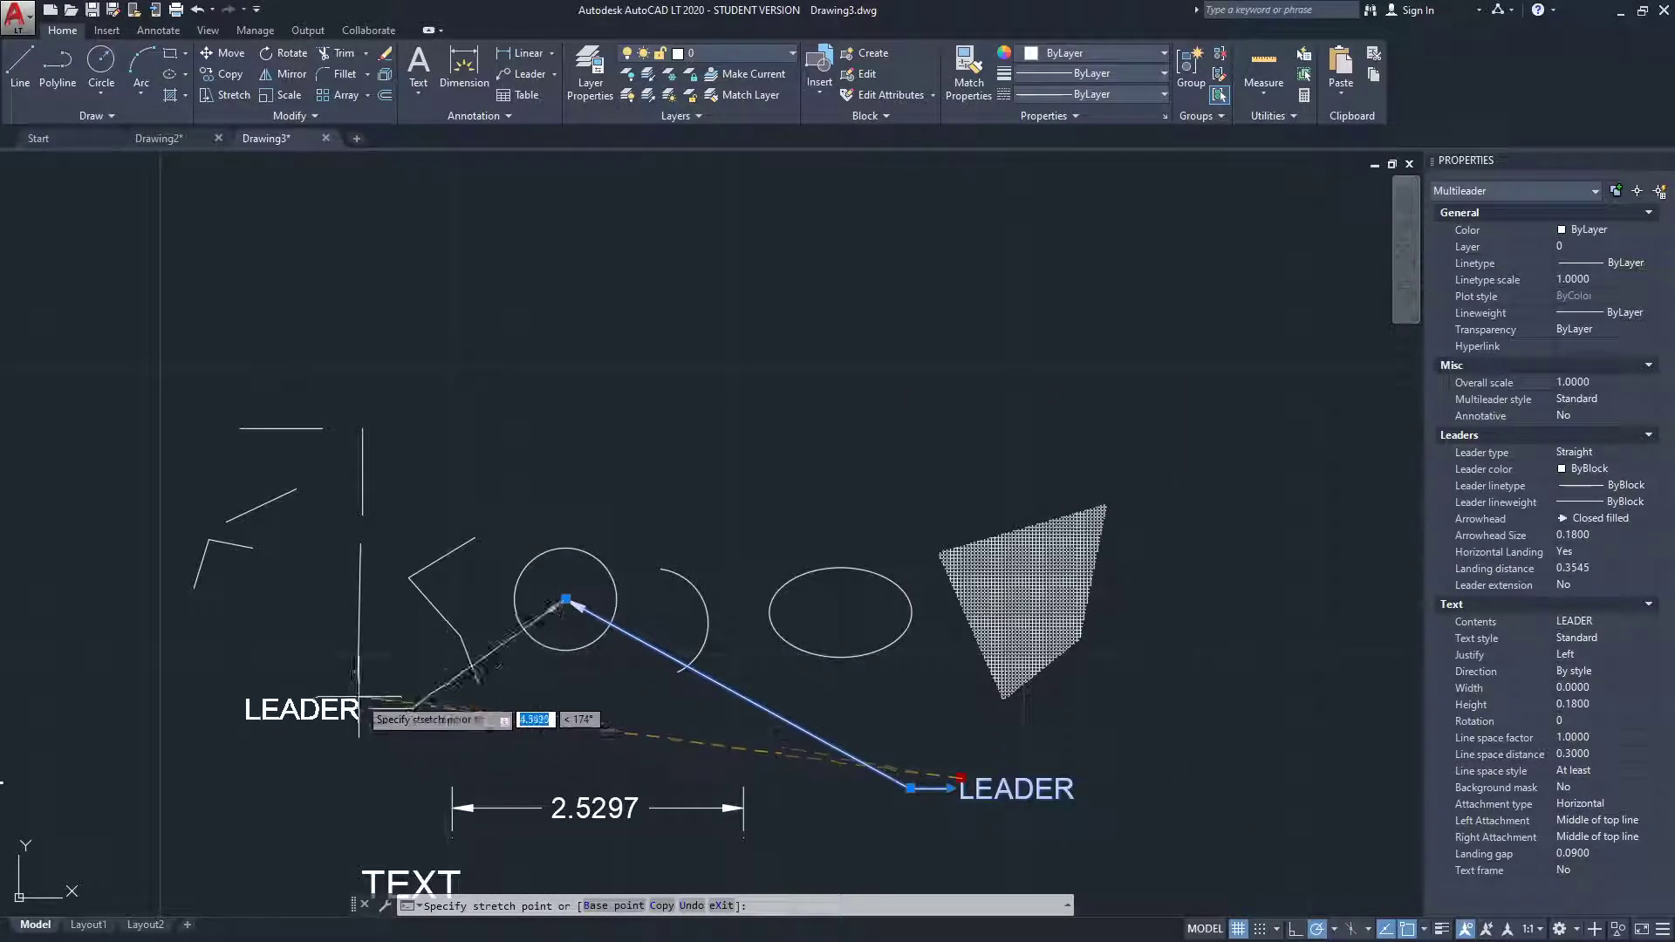
middle_drag(730, 410, 410, 306)
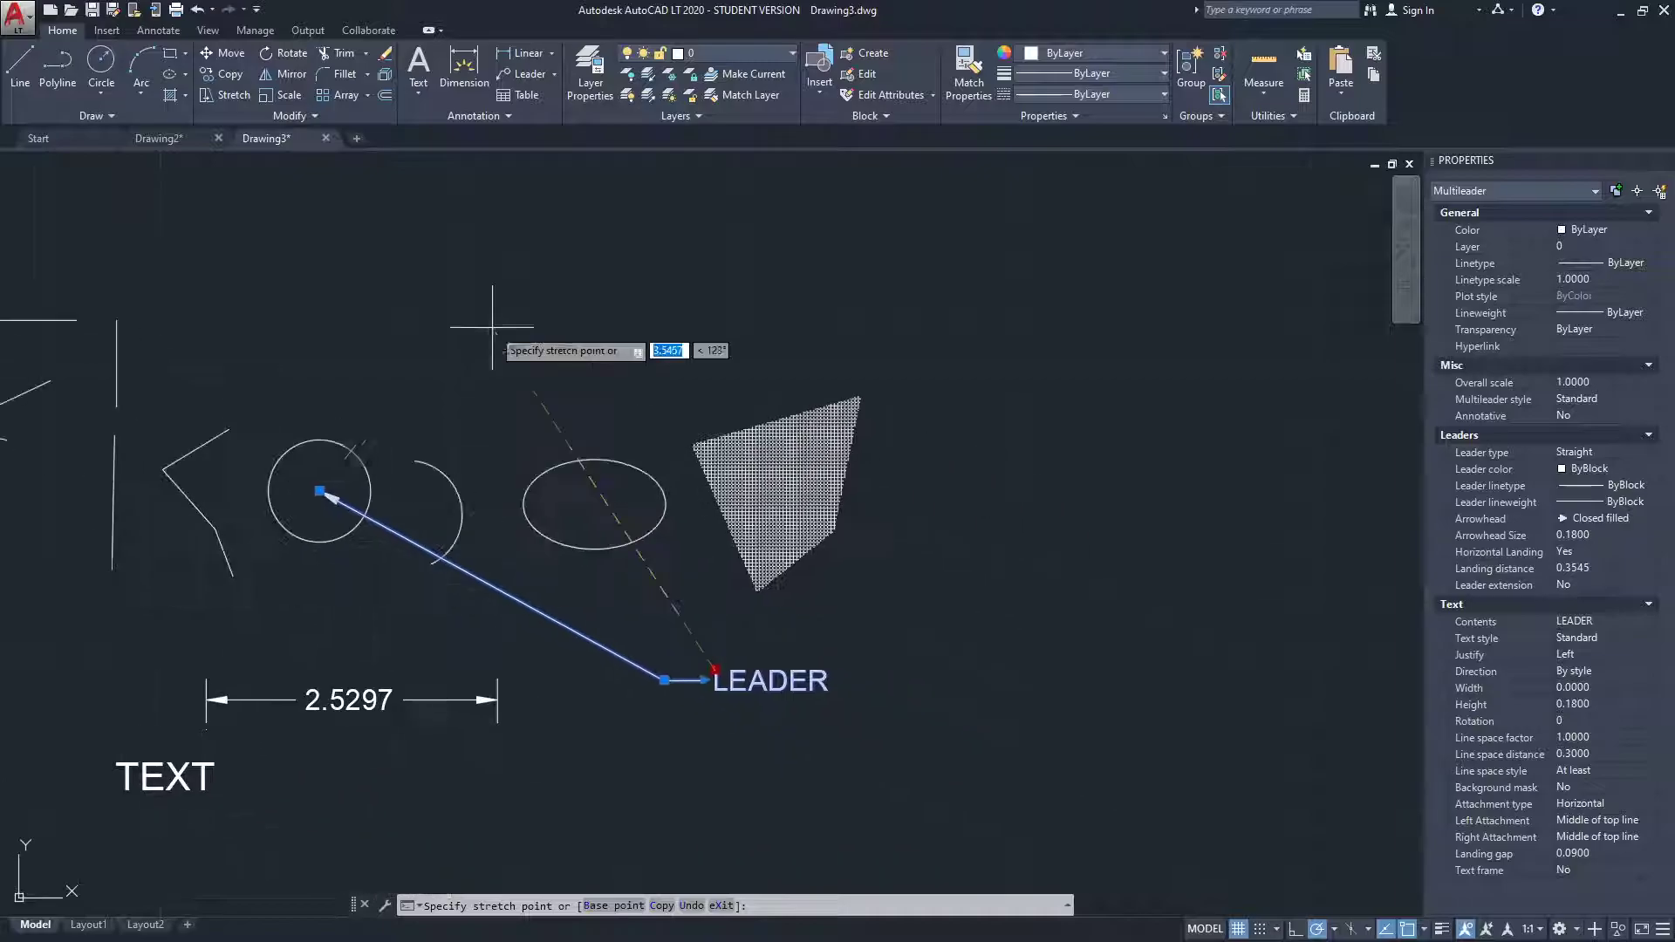
scroll(698, 602, up, 2)
key(Escape)
- Stretch the leader's arrowhead from the circle's centre to a point just below the ellipse, and deselect the leader
mouse_move(708, 577)
middle_down()
mouse_move(672, 629)
mouse_move(376, 443)
middle_up()
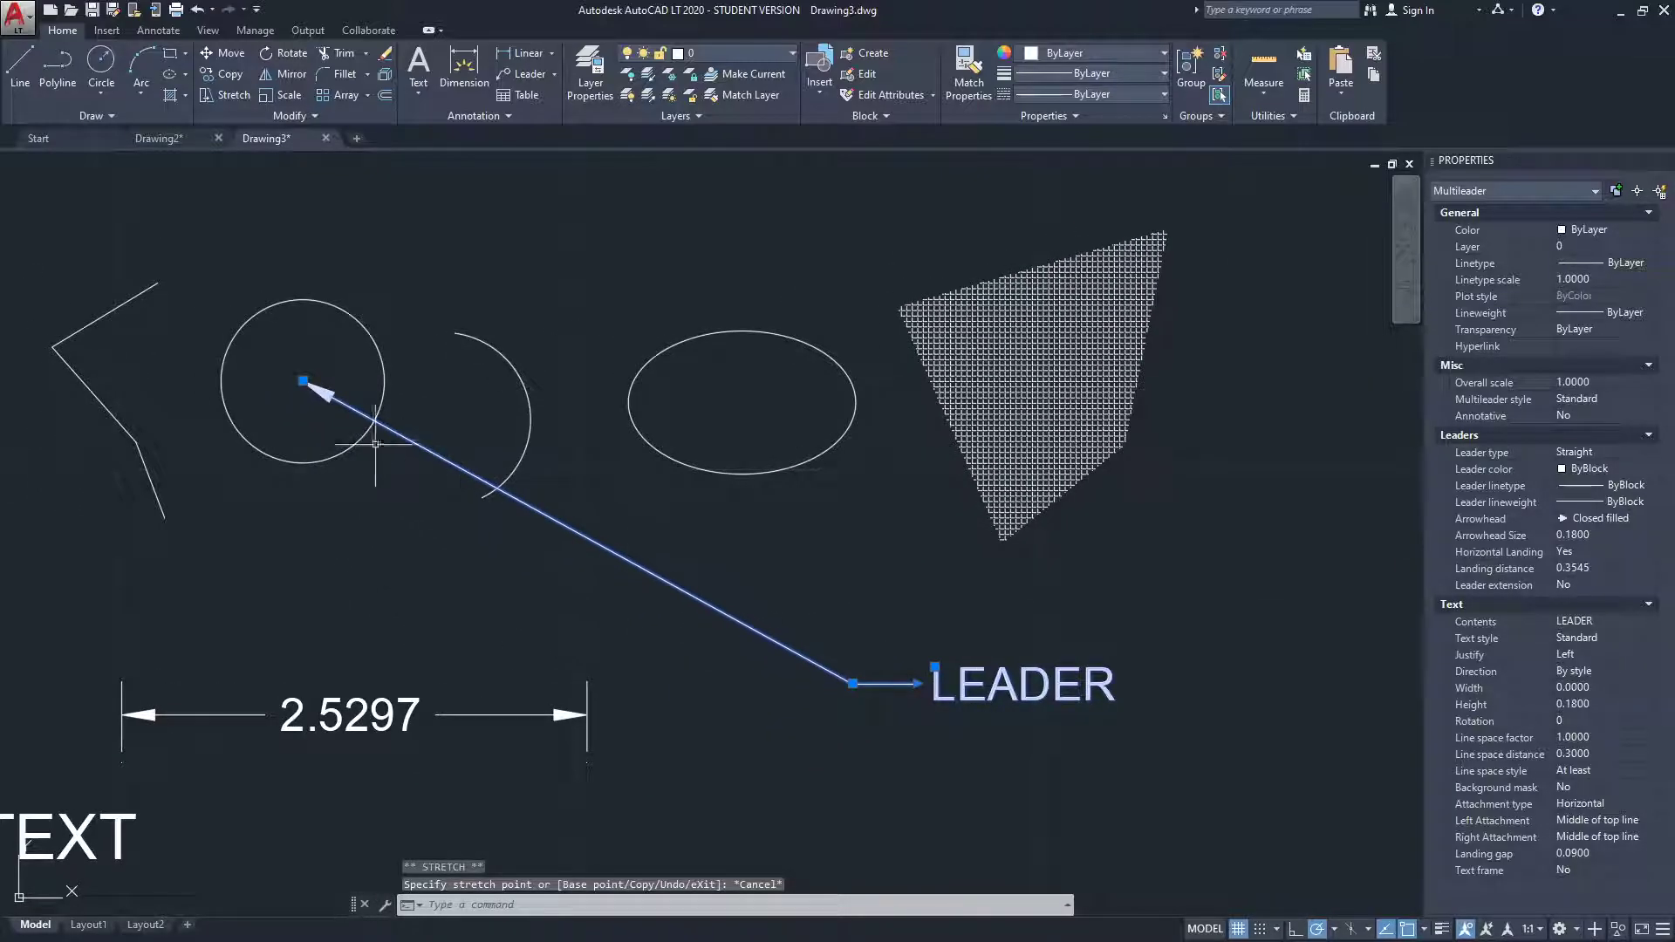
click(303, 381)
click(779, 571)
middle_drag(643, 664, 792, 647)
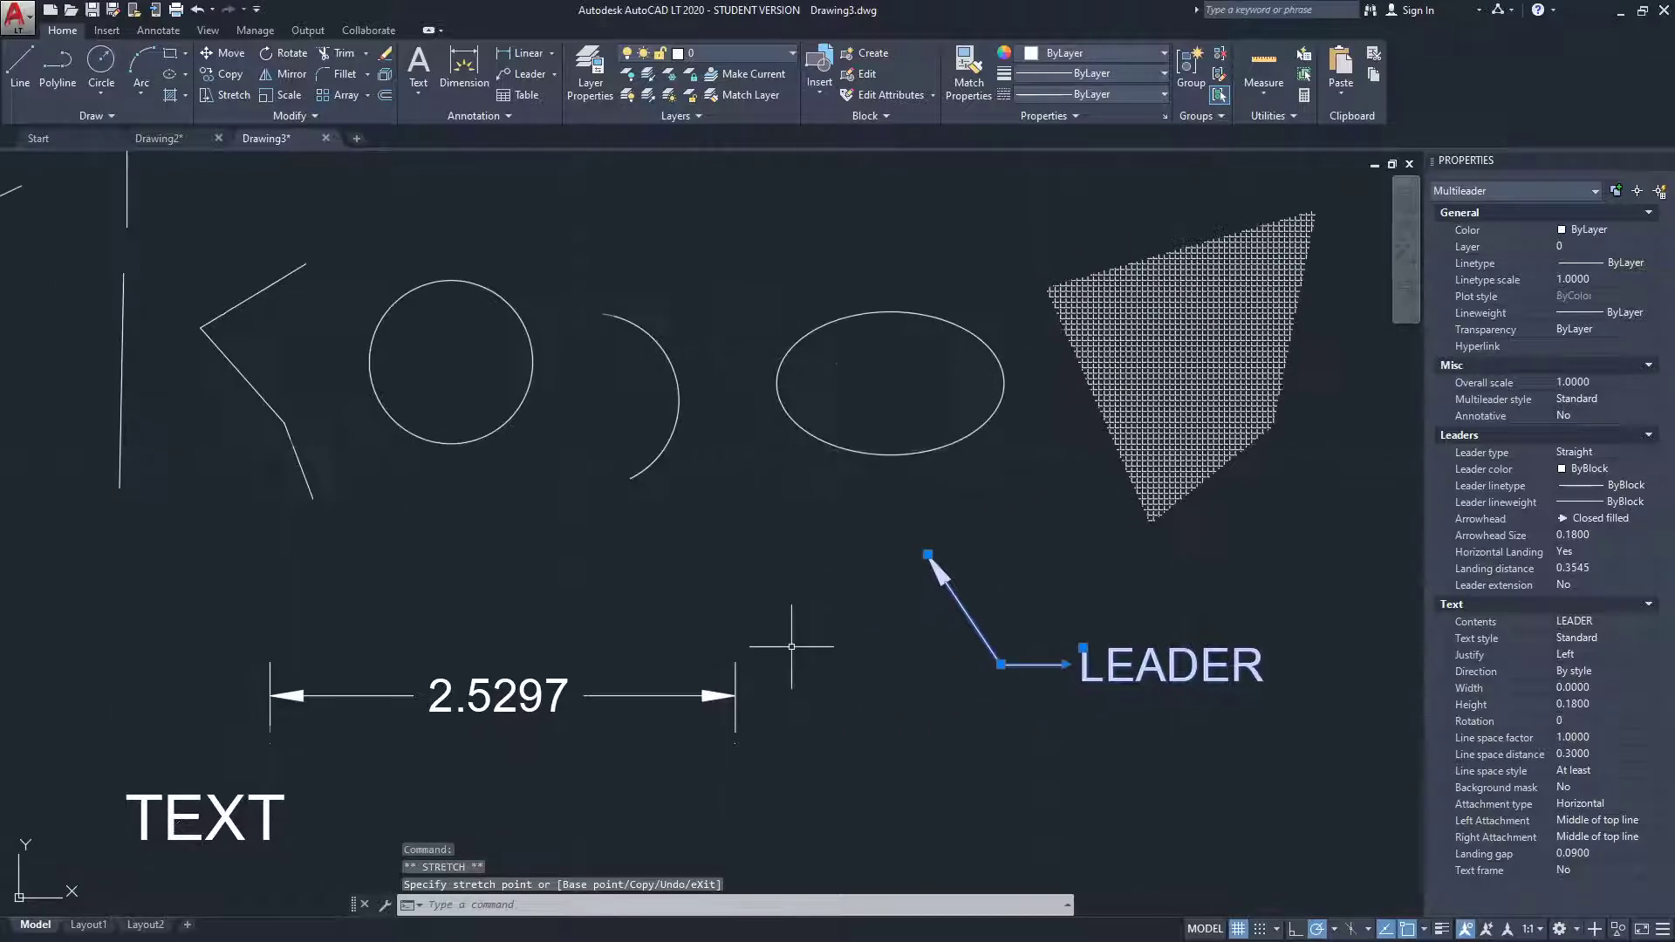
key(Escape)
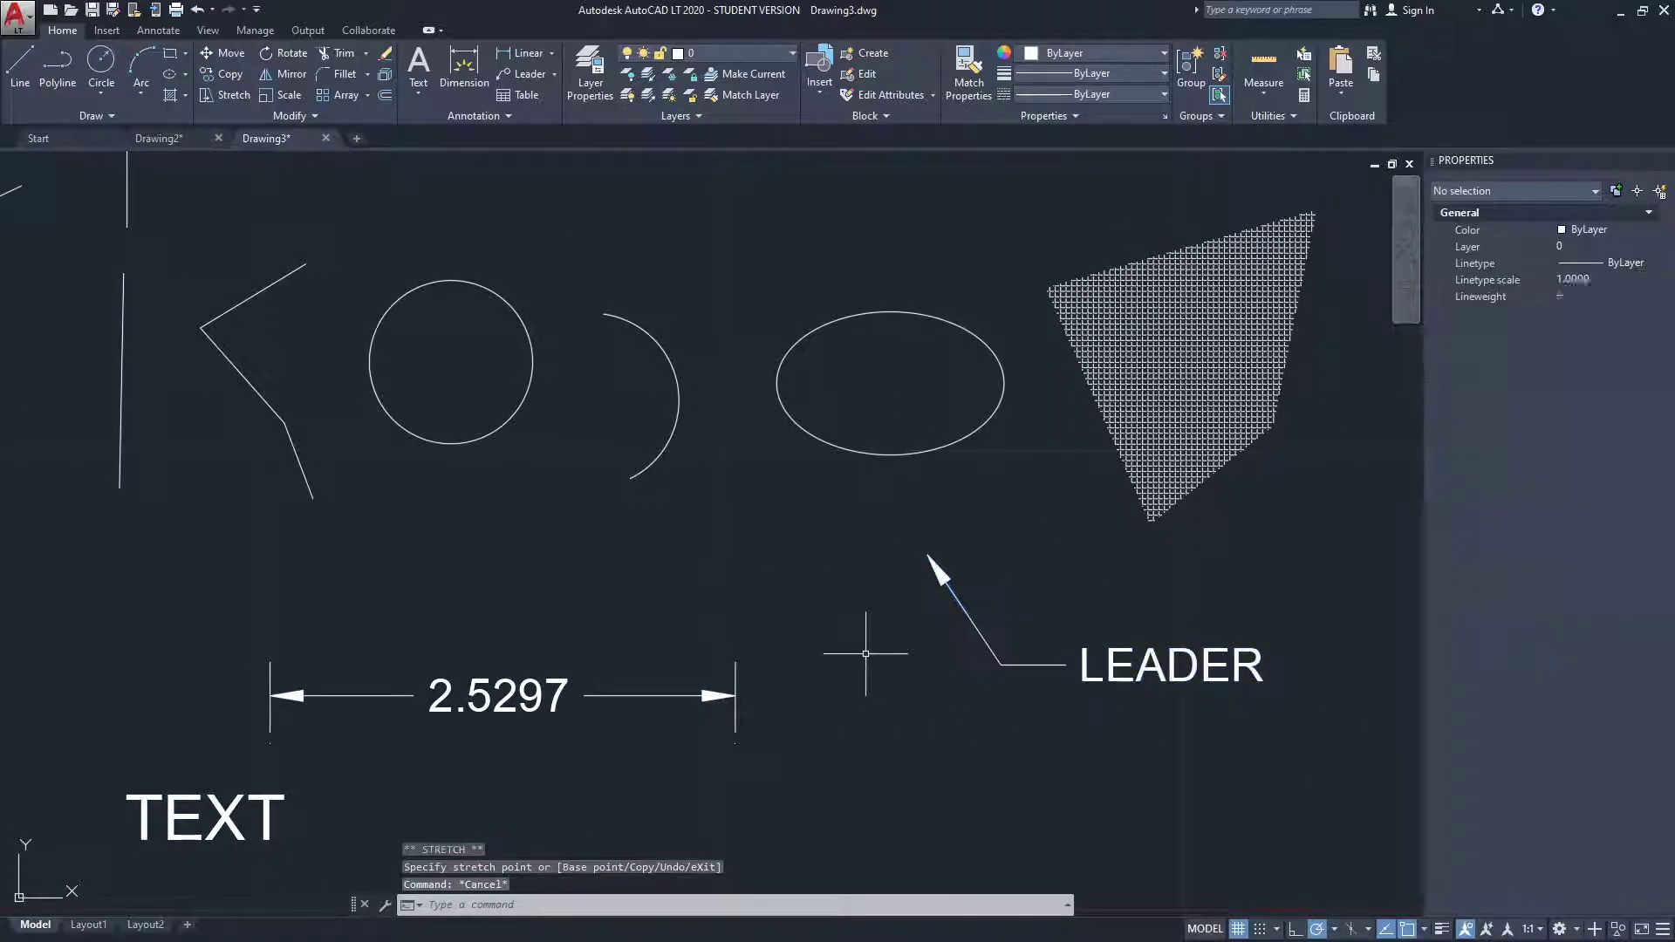
middle_drag(764, 578, 899, 628)
scroll(899, 629, down, 2)
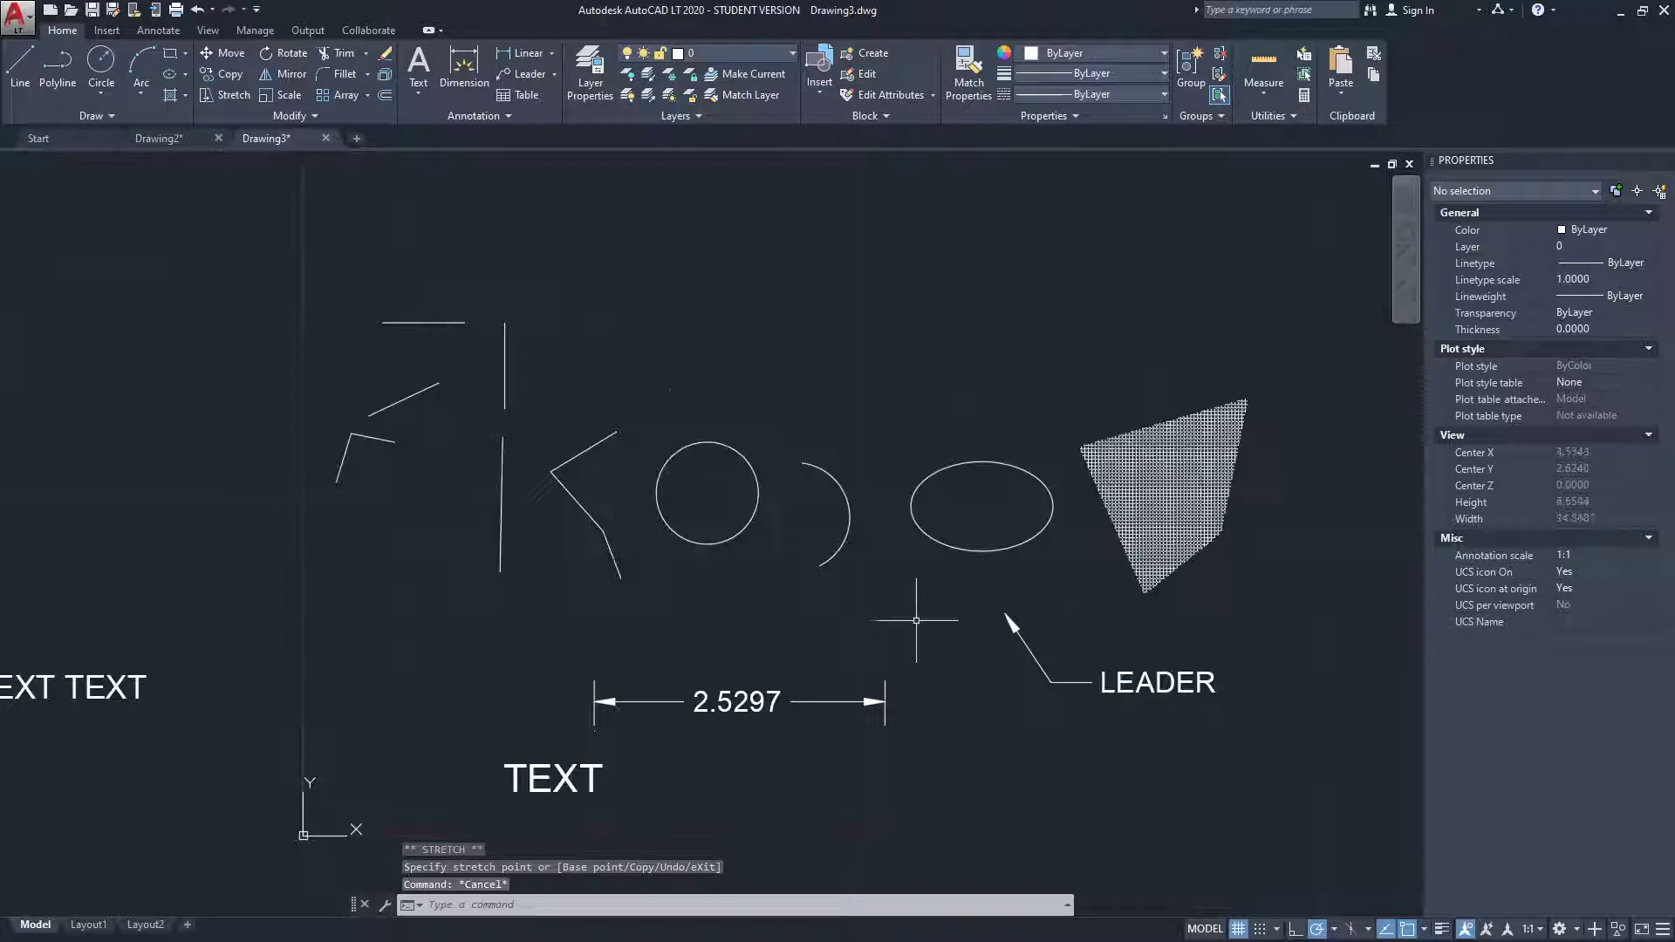